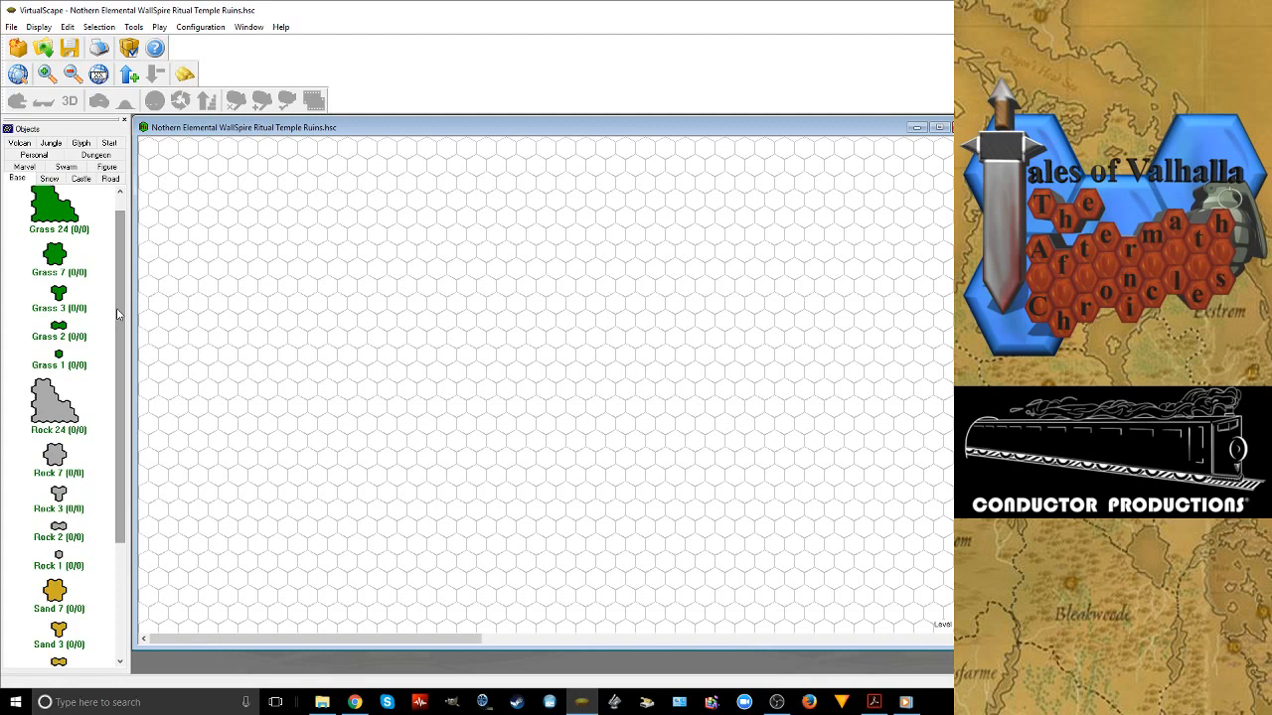
Place two Grass 24 tiles on the empty map, rotating the second and fitting it against the first tile's right corner
scroll(60, 234, "up", 1)
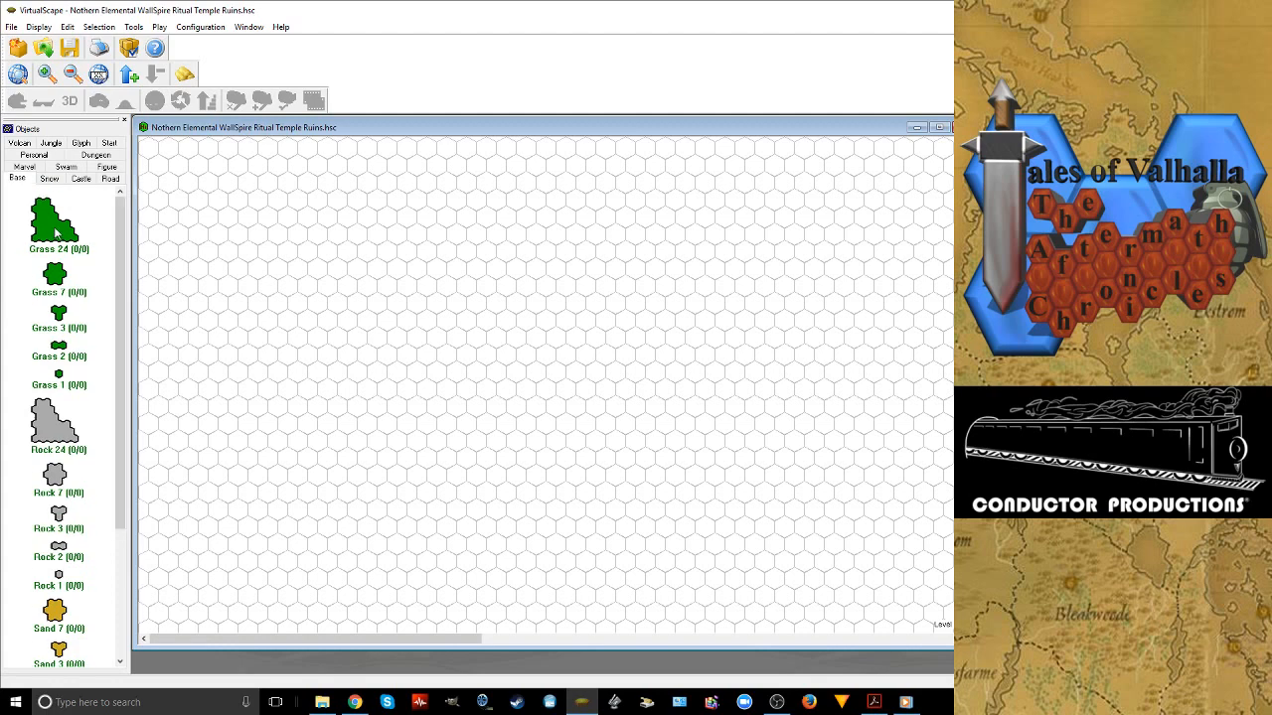
left_click_drag(57, 231, 438, 334)
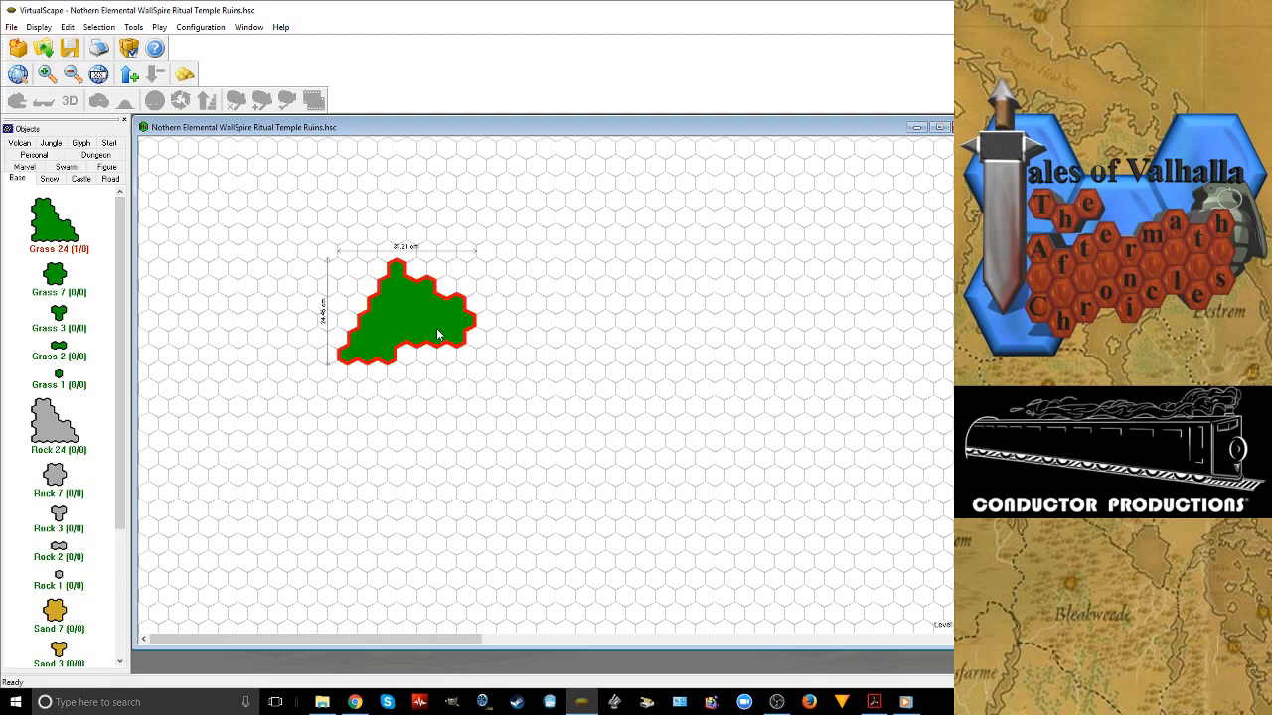
left_click(552, 346)
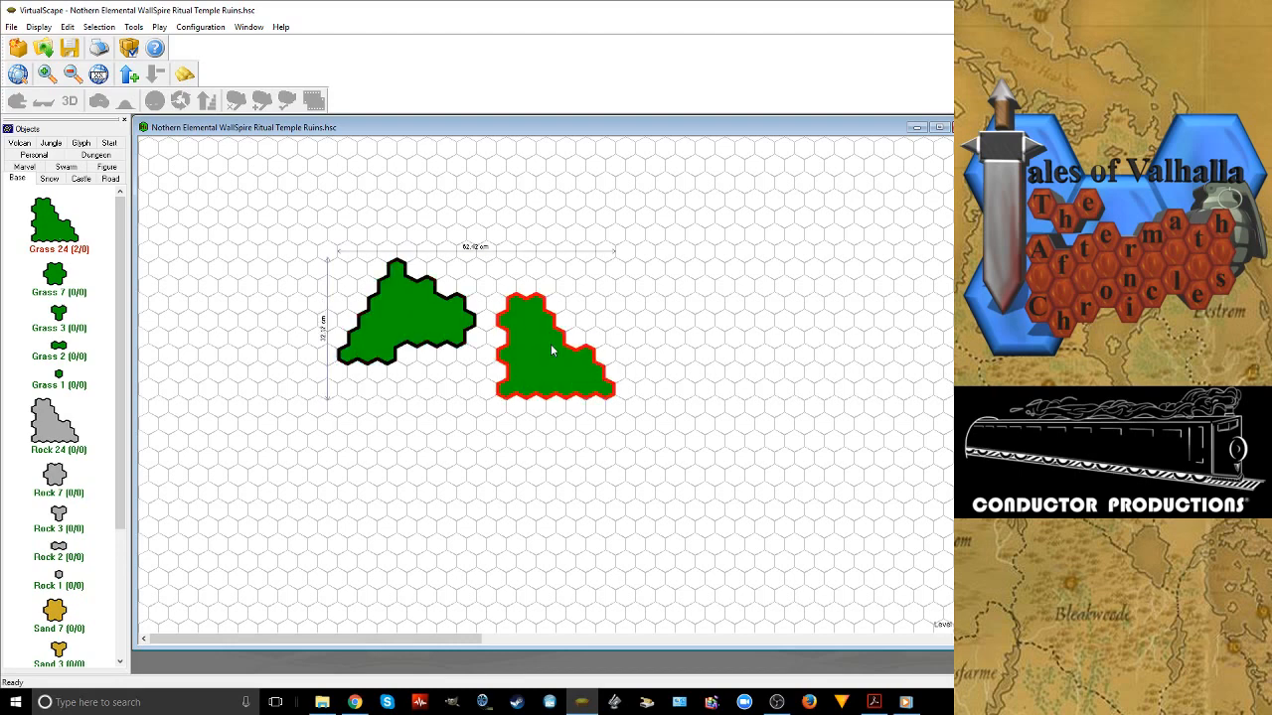
scroll(552, 350, "down", 3)
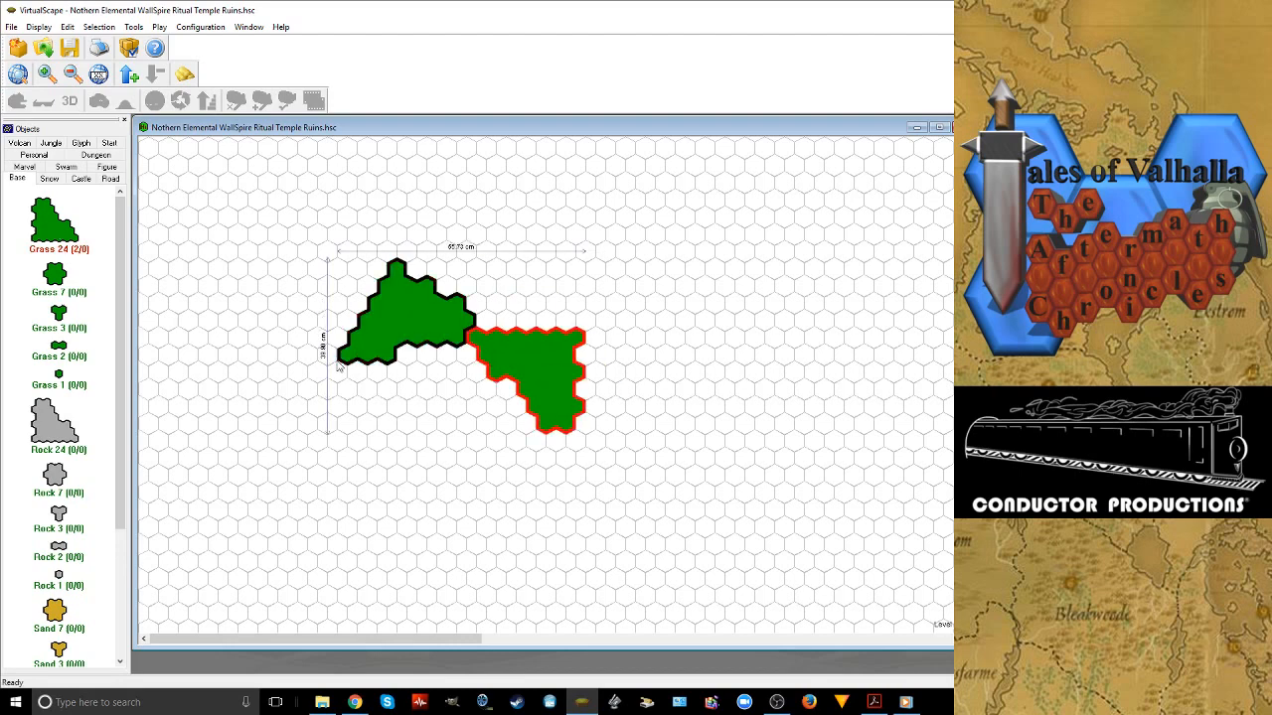
Add a third Grass 24 tile, rotated and fitted at the first tile's lower-left corner, and a fourth directly below the first tile
left_click(338, 439)
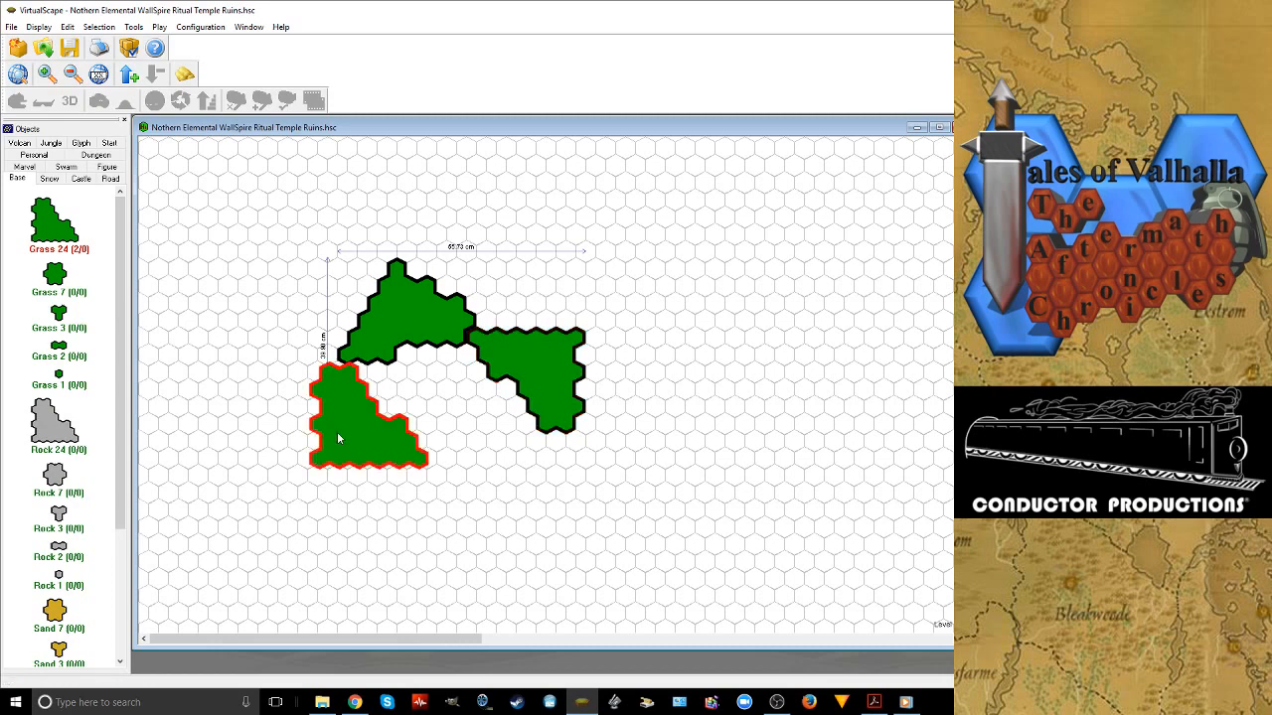
scroll(336, 431, "down", 1)
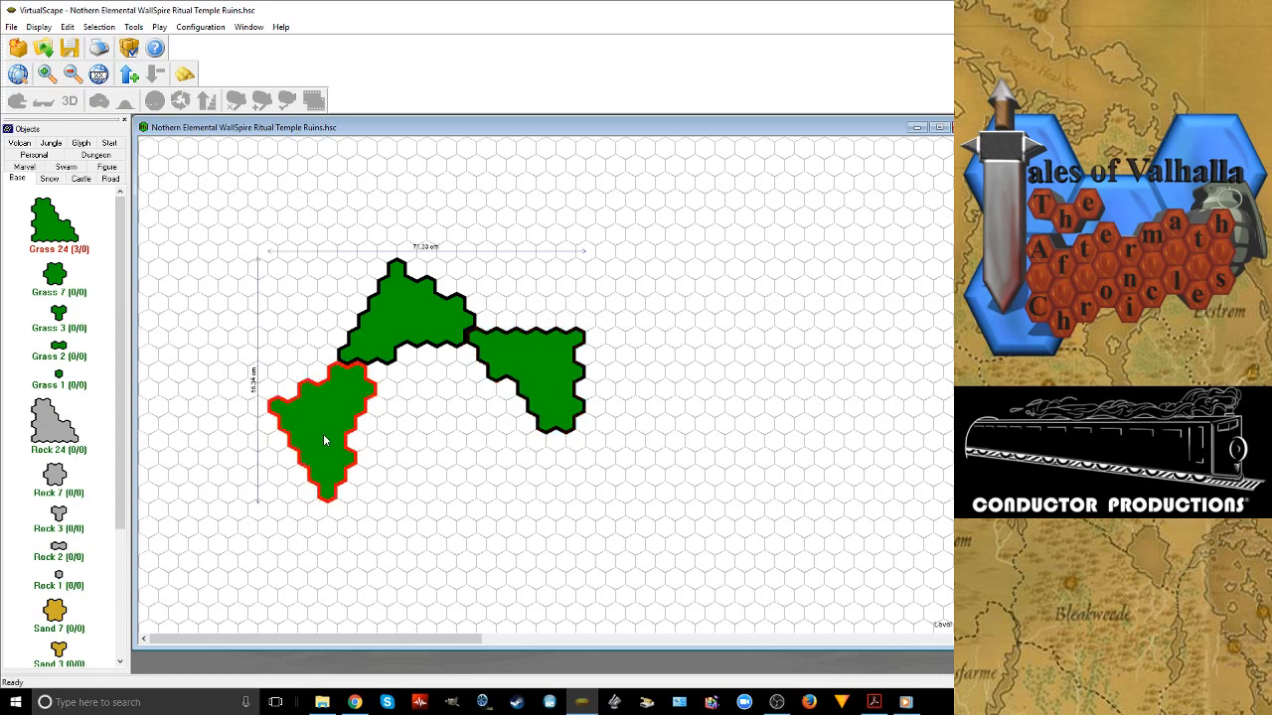
left_click_drag(323, 433, 293, 415)
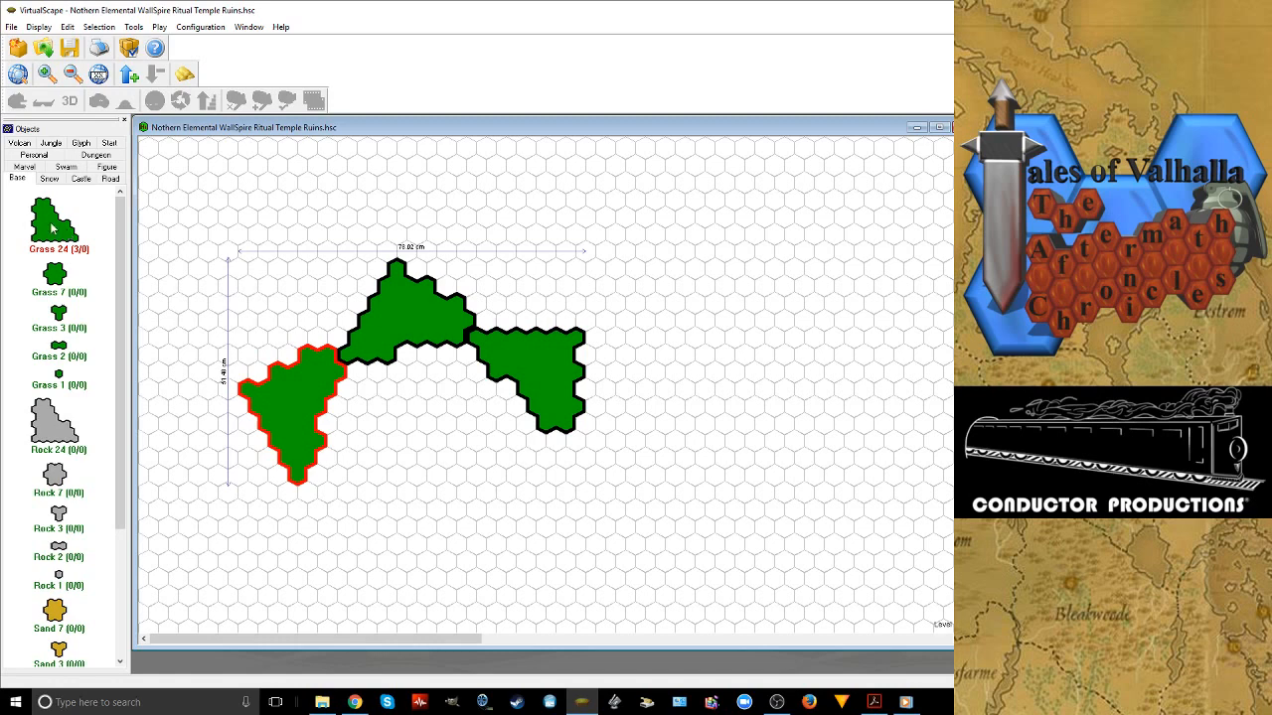
left_click_drag(52, 228, 413, 402)
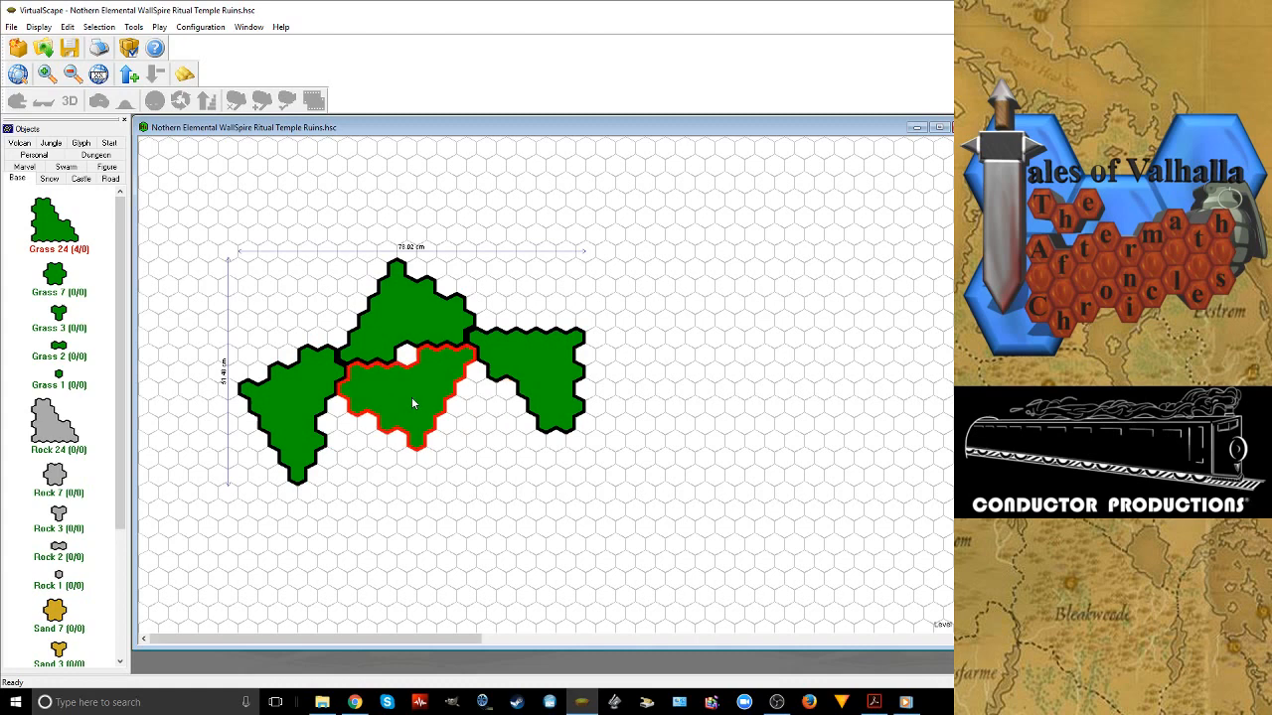
Switch to File Explorer and open TalesOfValhallaShowS2-3\ToVTAChrS2\BTS+Twitch Countdown B-Roll\Photos on the My Passport (F:) drive
mouse_move(322, 703)
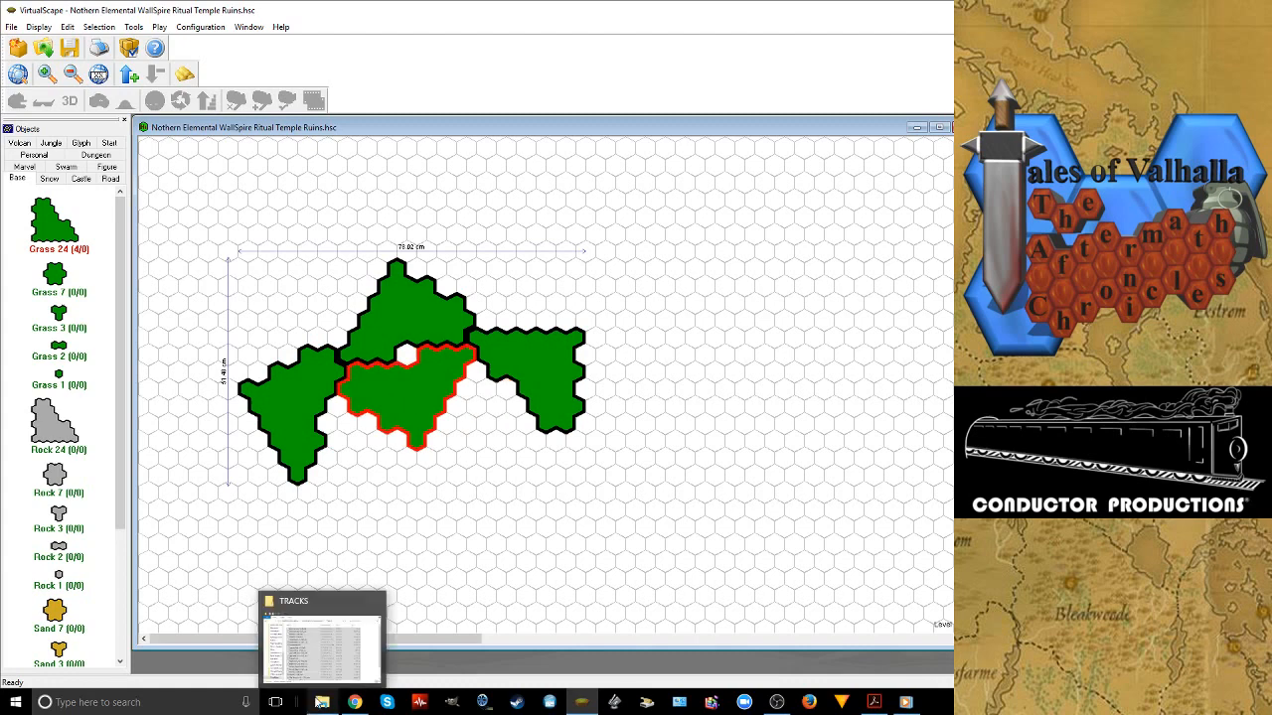
right_click(322, 702)
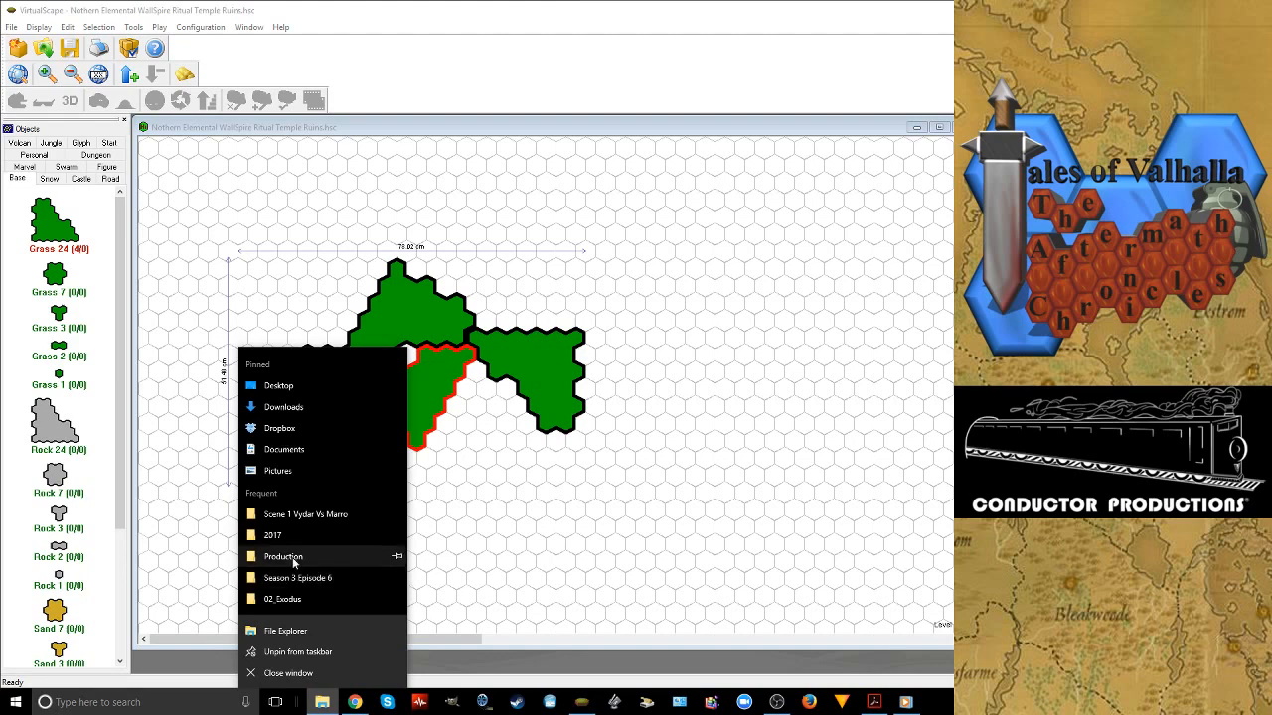
left_click(393, 437)
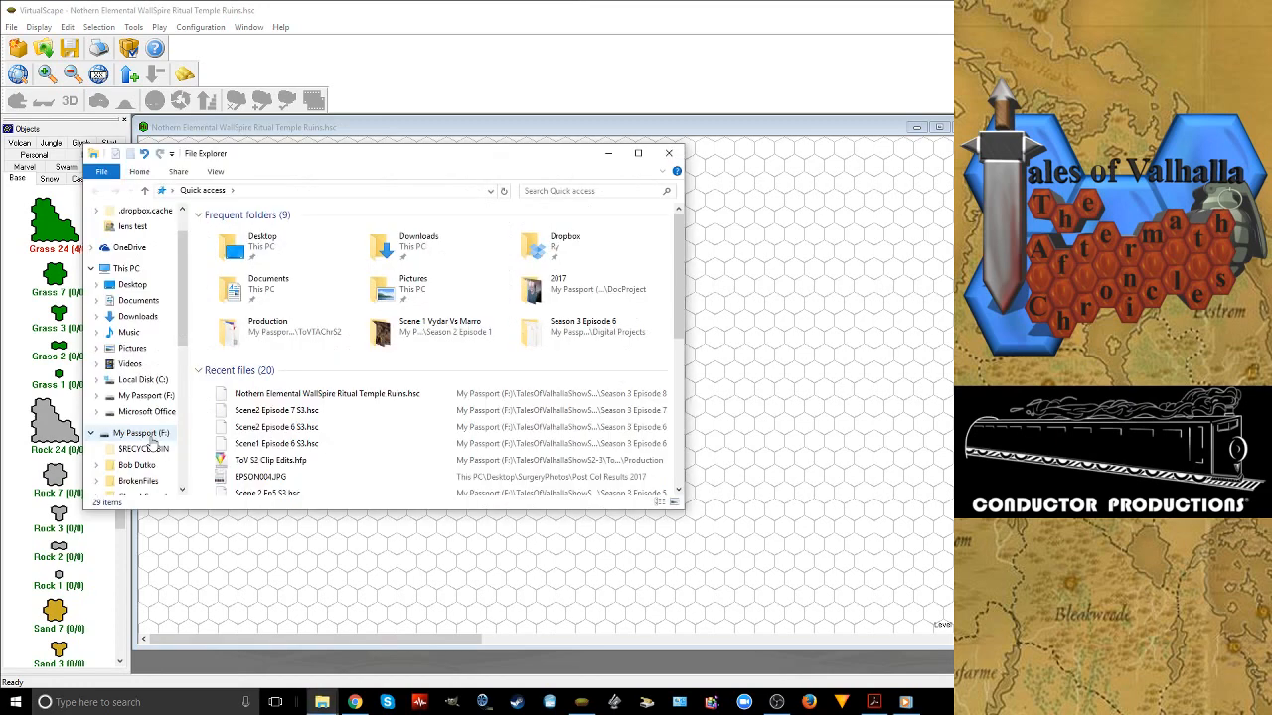
left_click(144, 434)
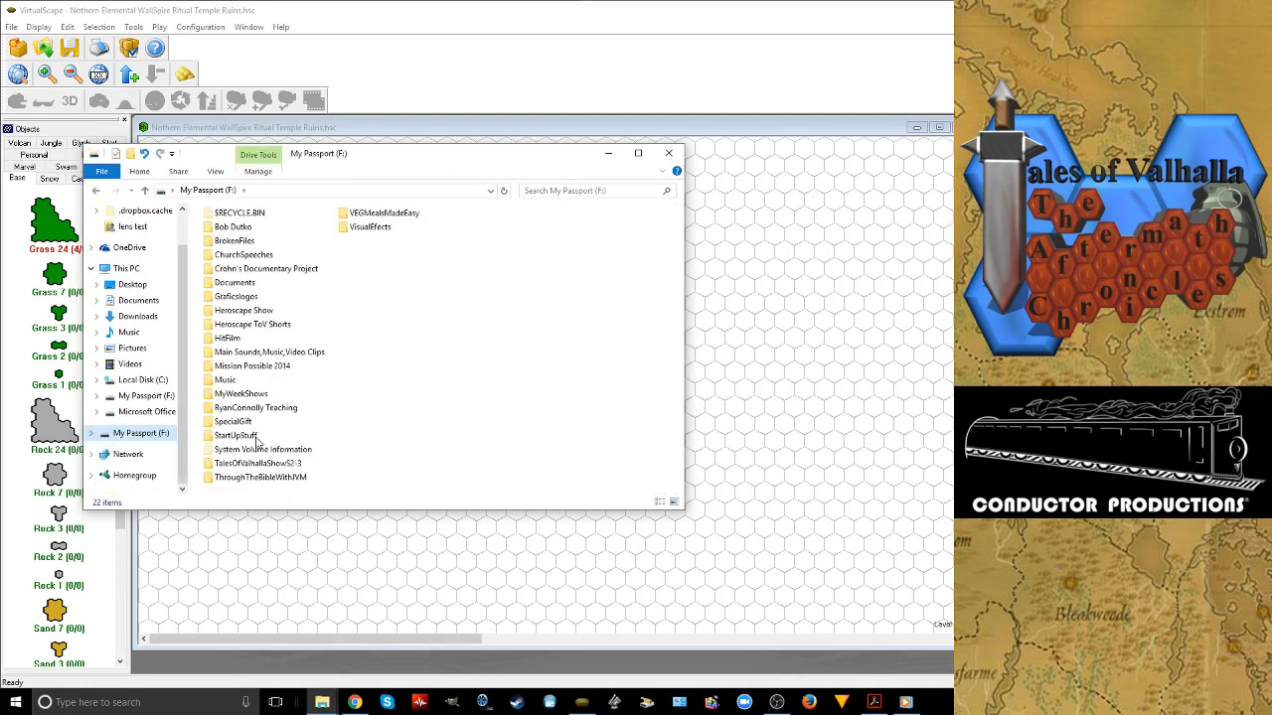
double_click(257, 463)
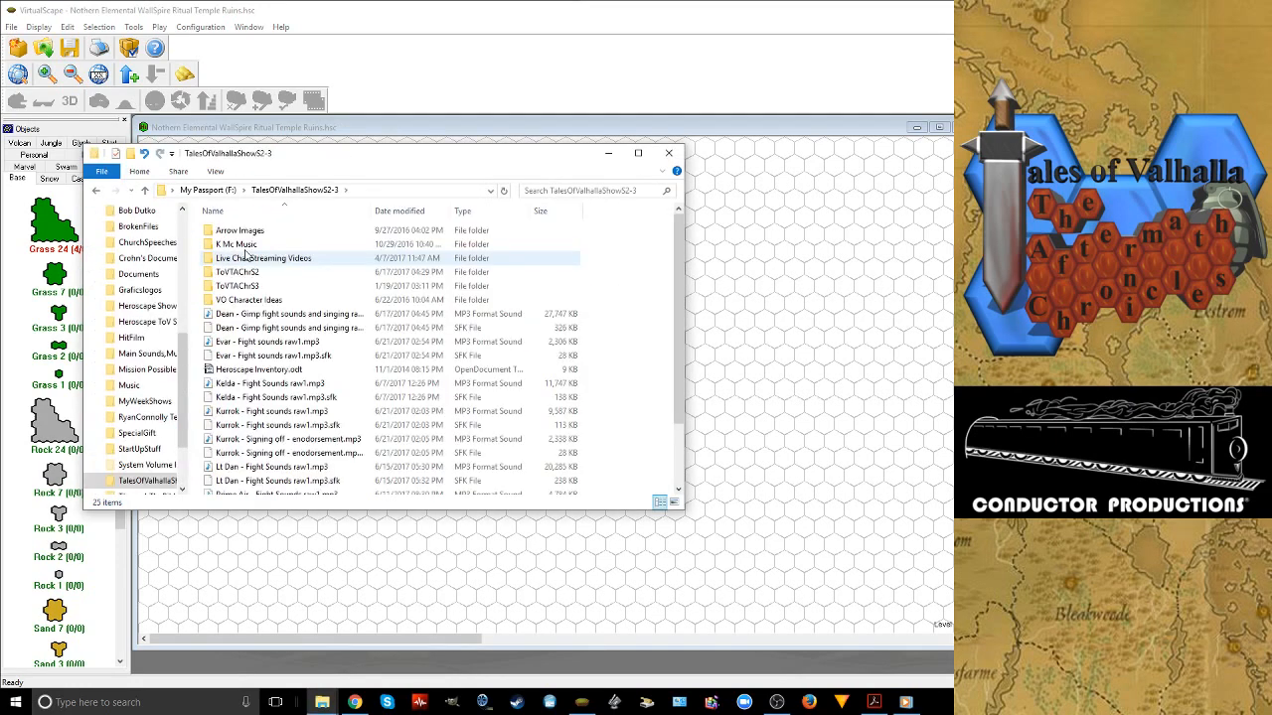
double_click(239, 271)
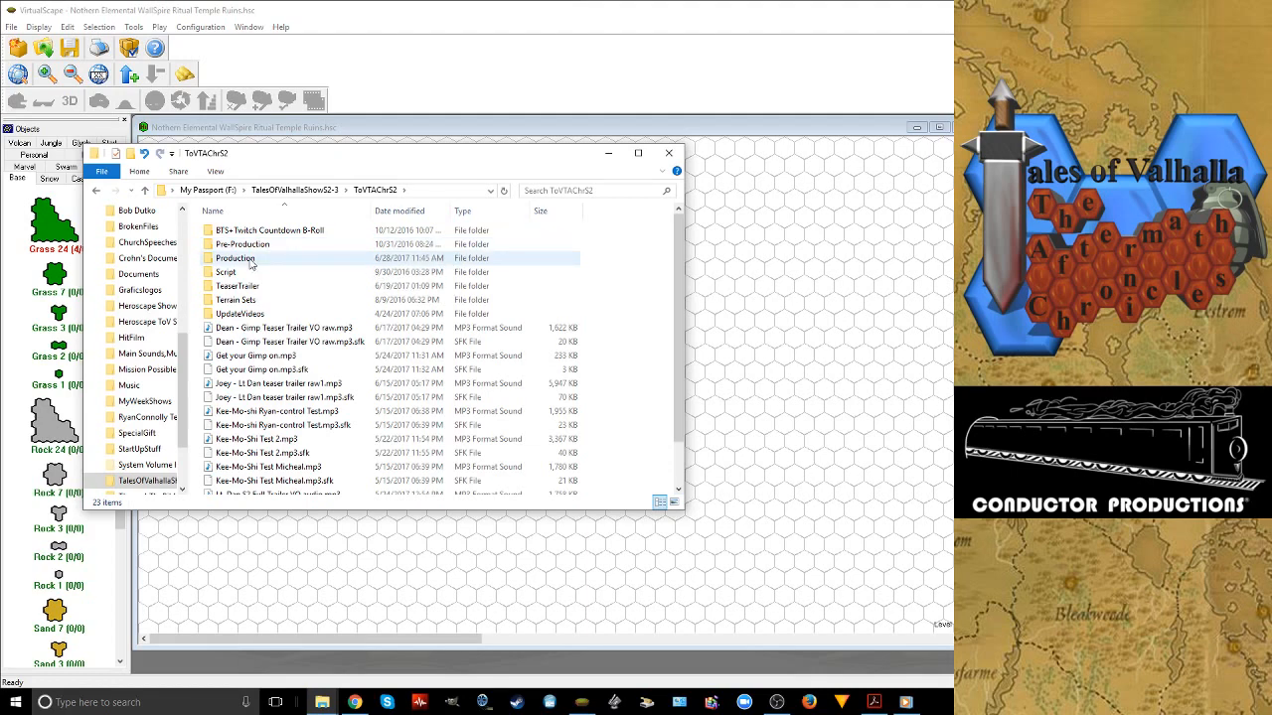
double_click(234, 232)
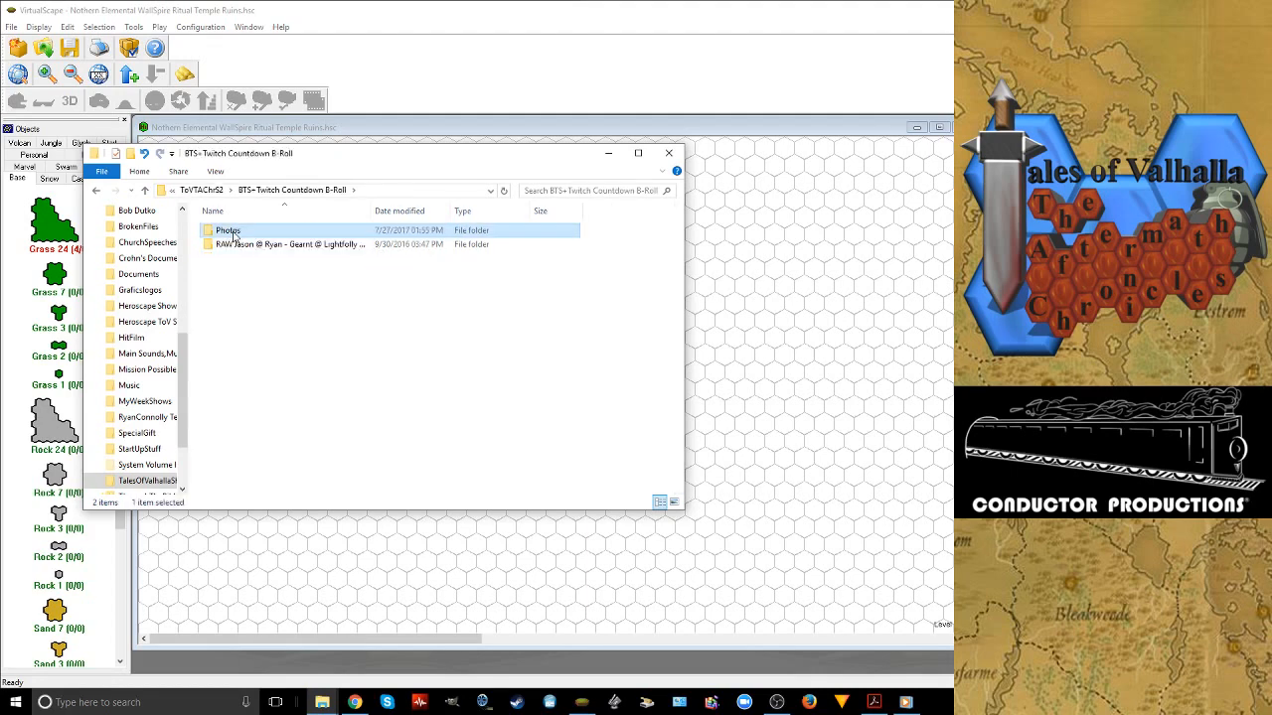
double_click(231, 231)
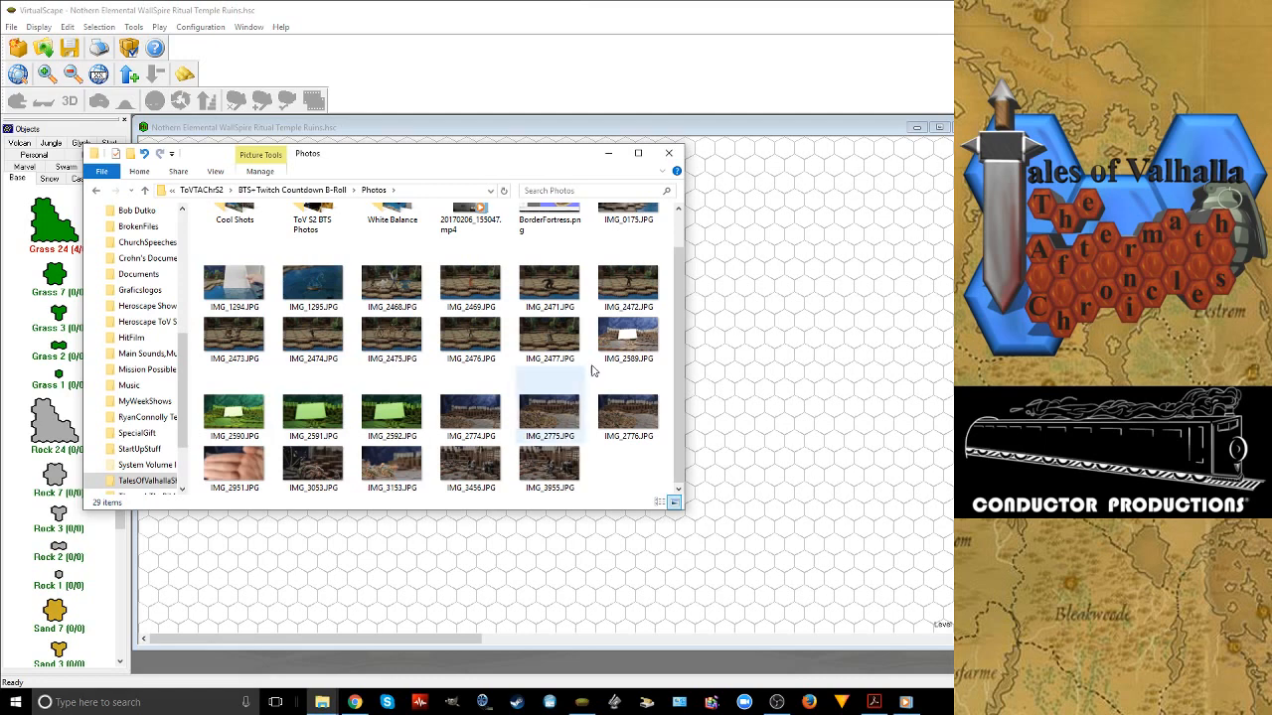
Open the photo IMG_2589.JPG and reposition its viewer window so the whole picture is in view
left_click(629, 338)
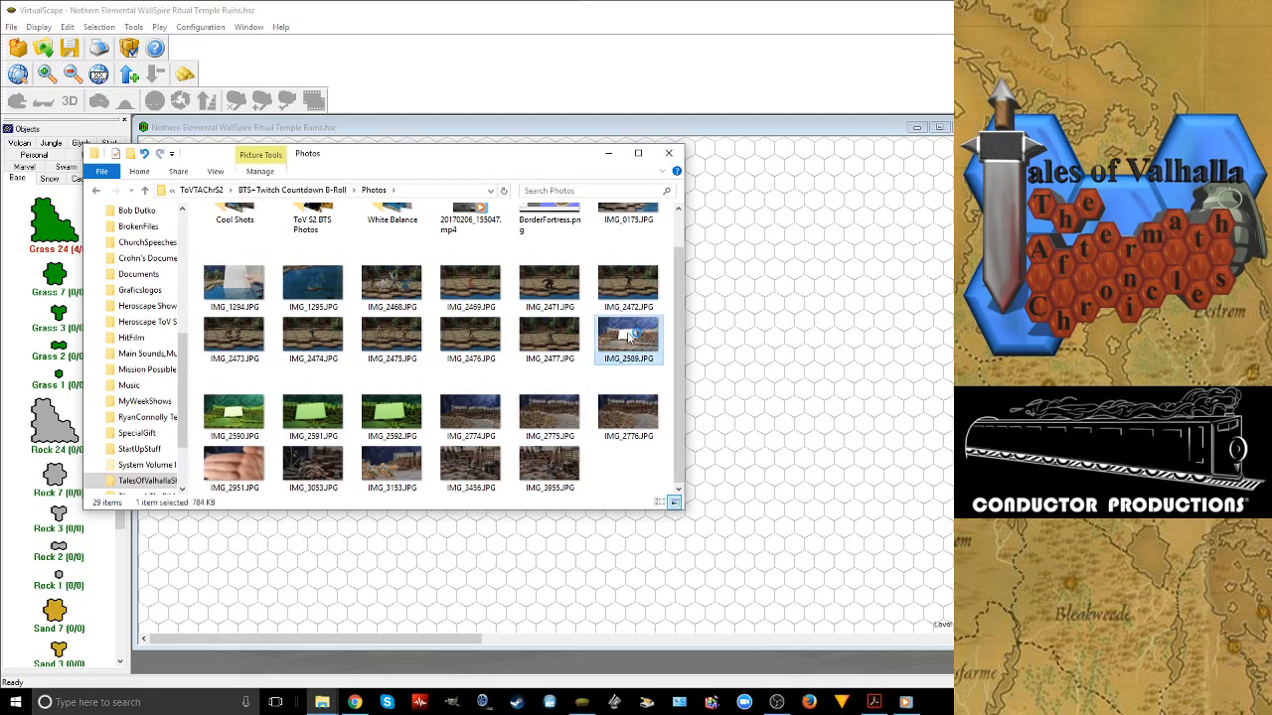
double_click(629, 338)
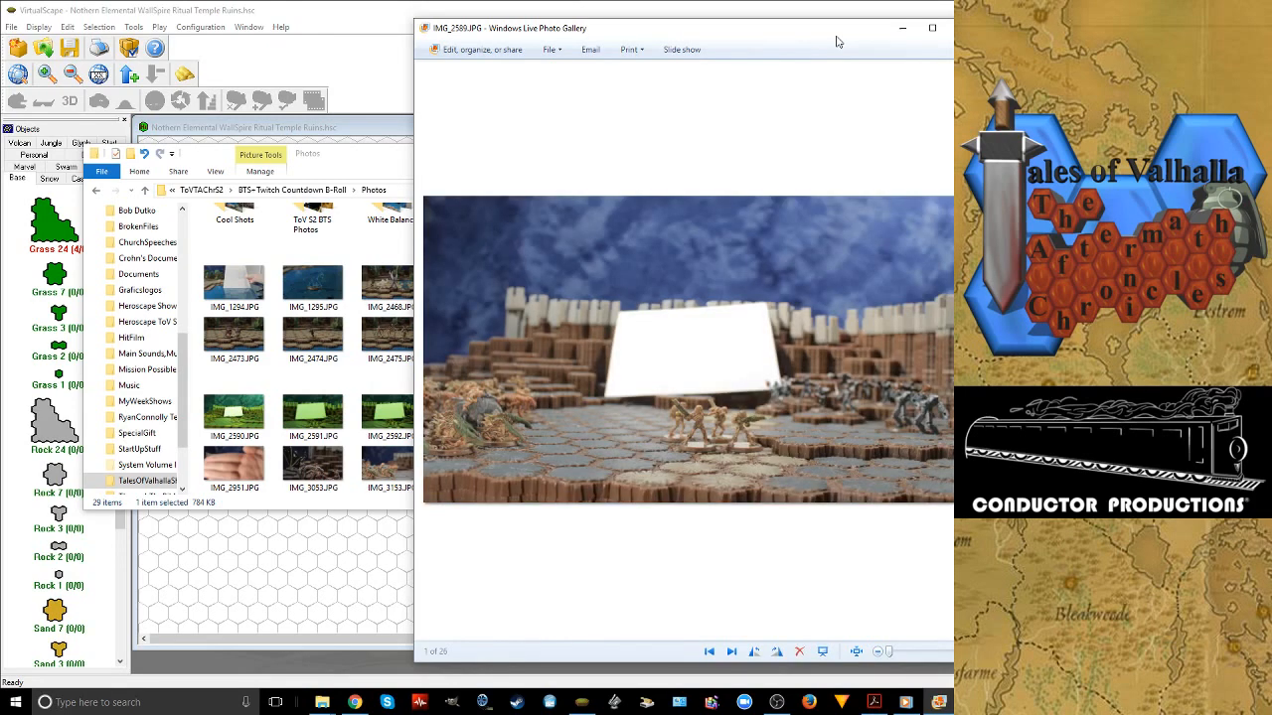
left_click_drag(836, 41, 539, 50)
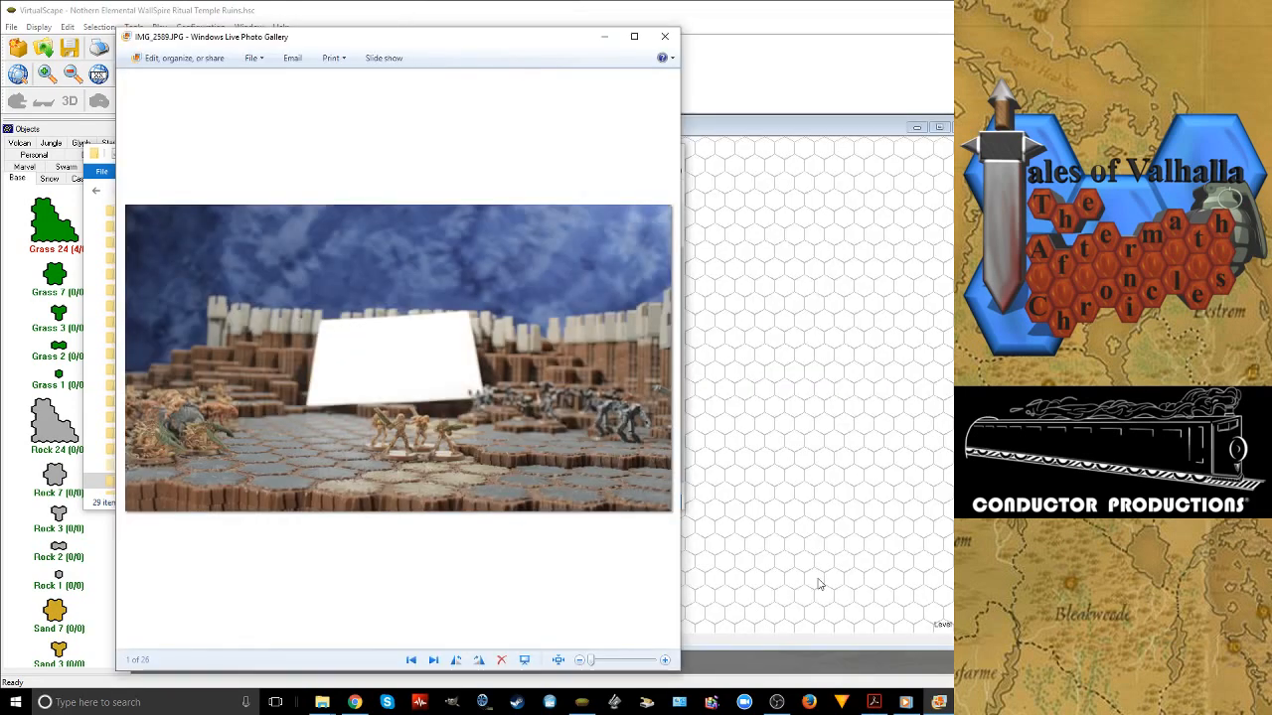
mouse_move(776, 702)
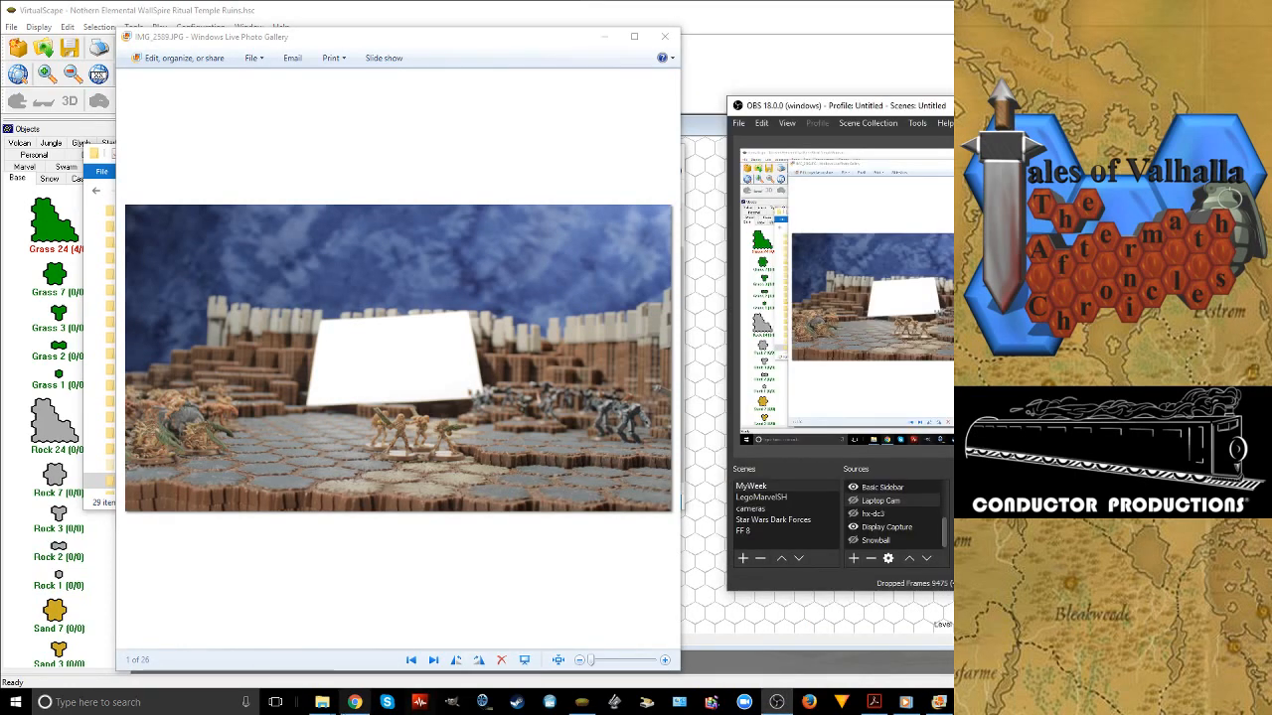
mouse_move(351, 671)
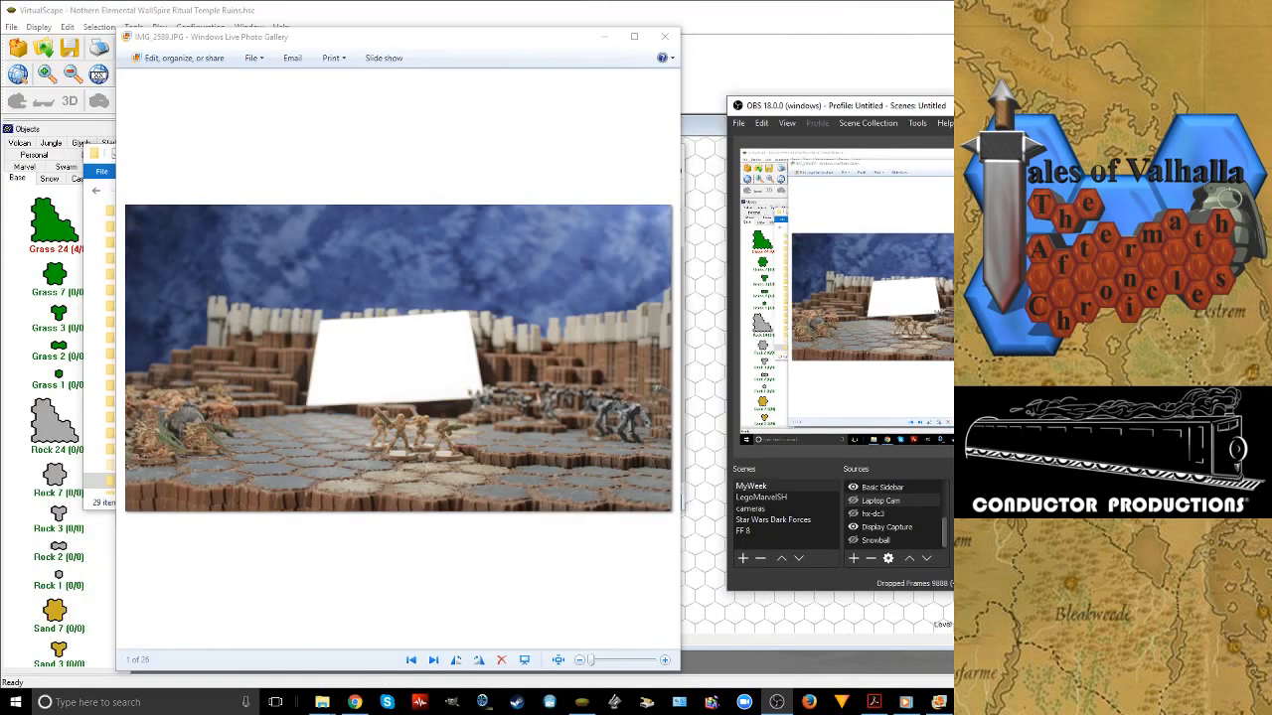
left_click(583, 703)
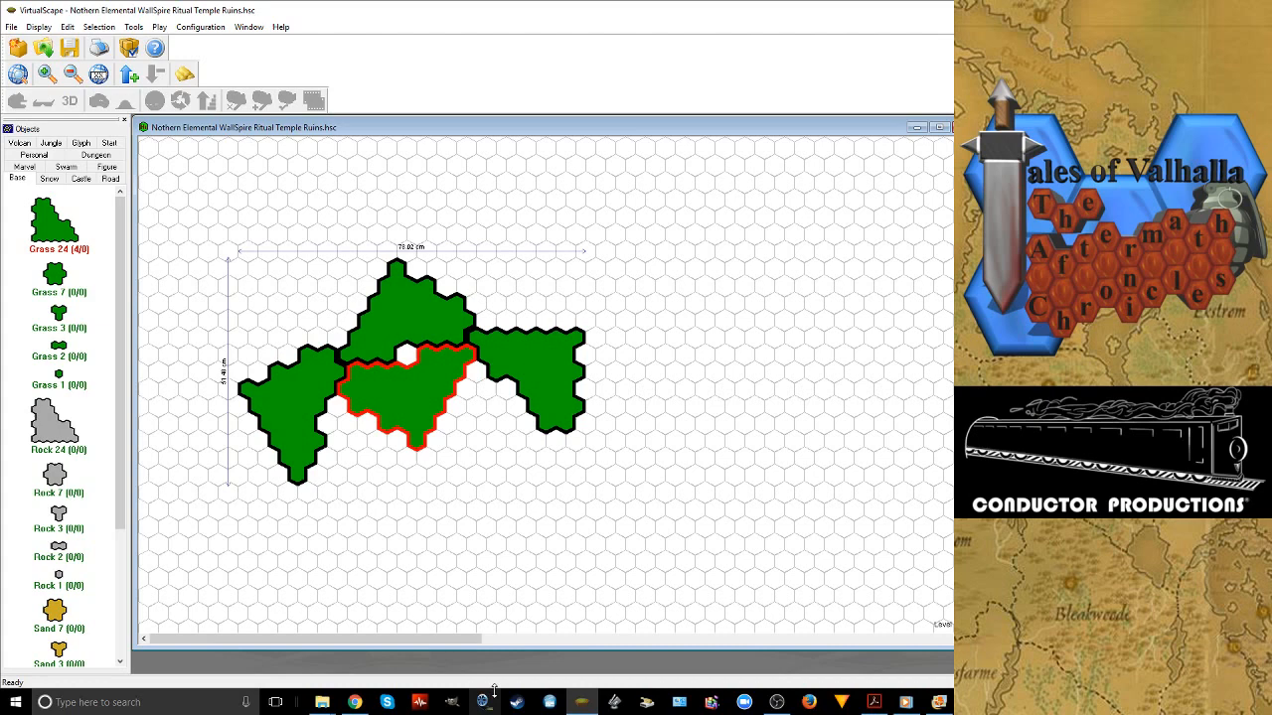
mouse_move(357, 674)
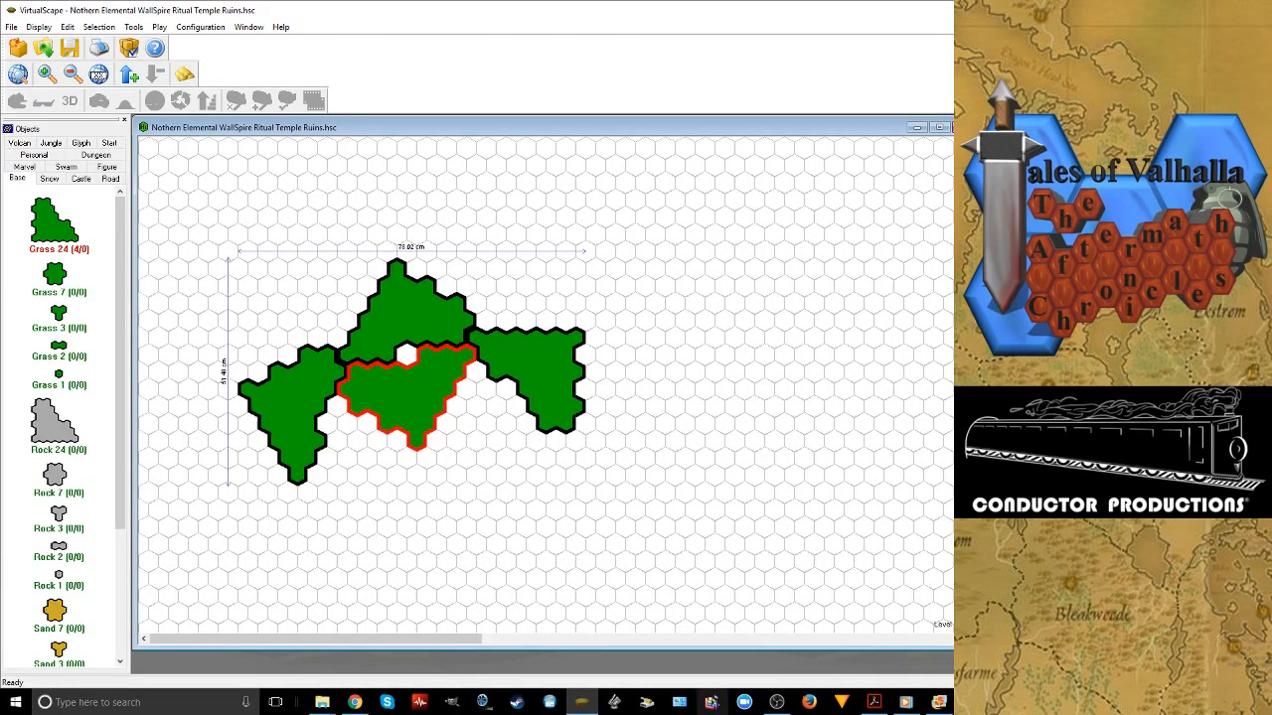
mouse_move(938, 702)
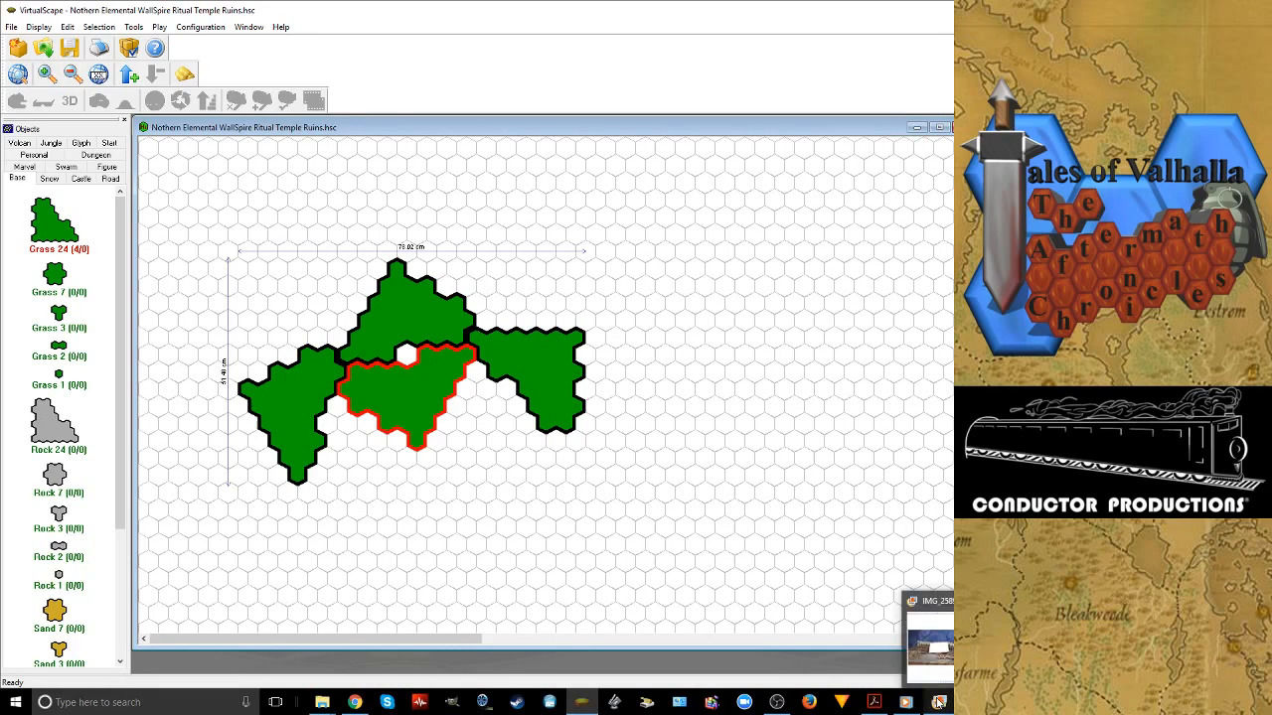
left_click(938, 703)
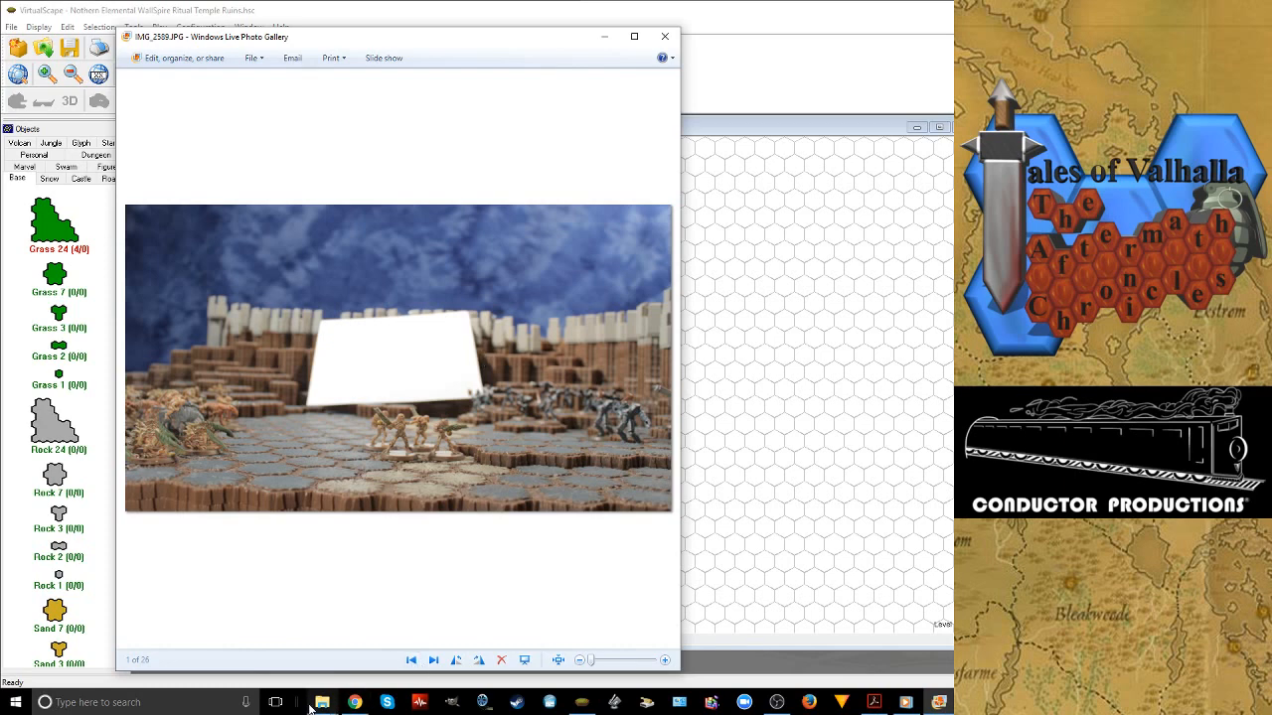
Browse the set photos that follow IMG_2589.JPG, ending on IMG_3955.JPG
mouse_move(322, 703)
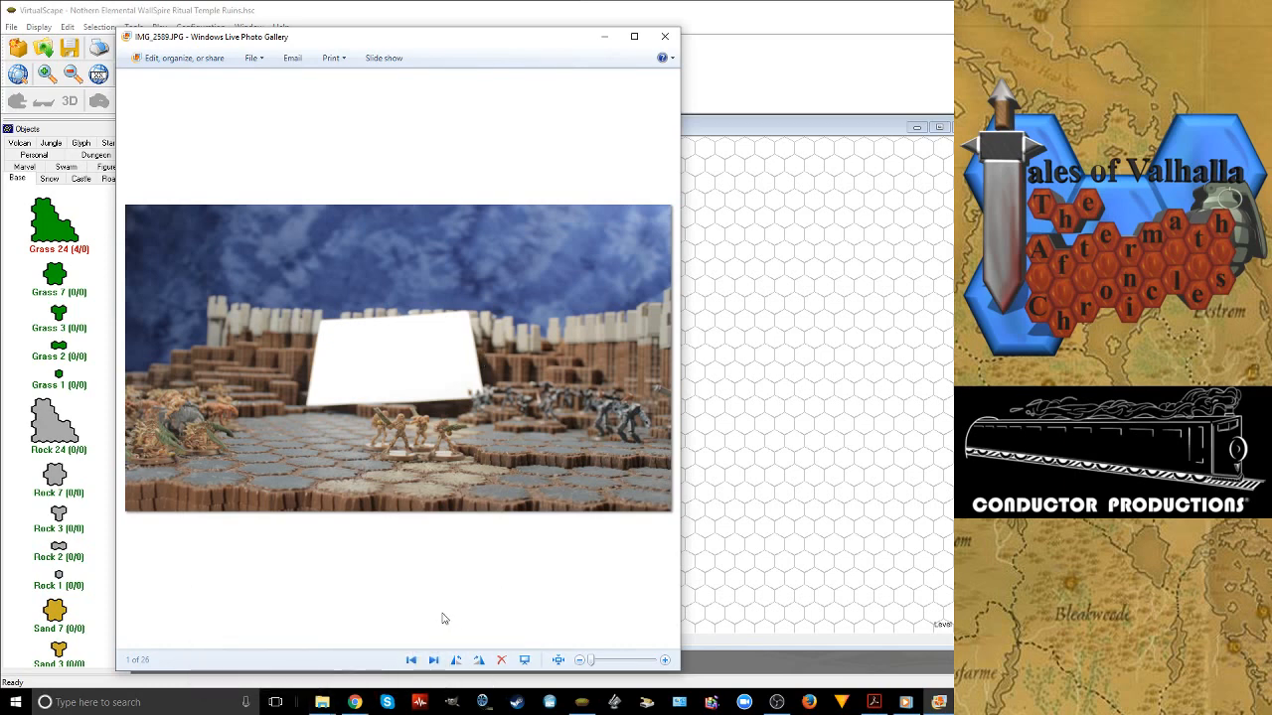
left_click(437, 660)
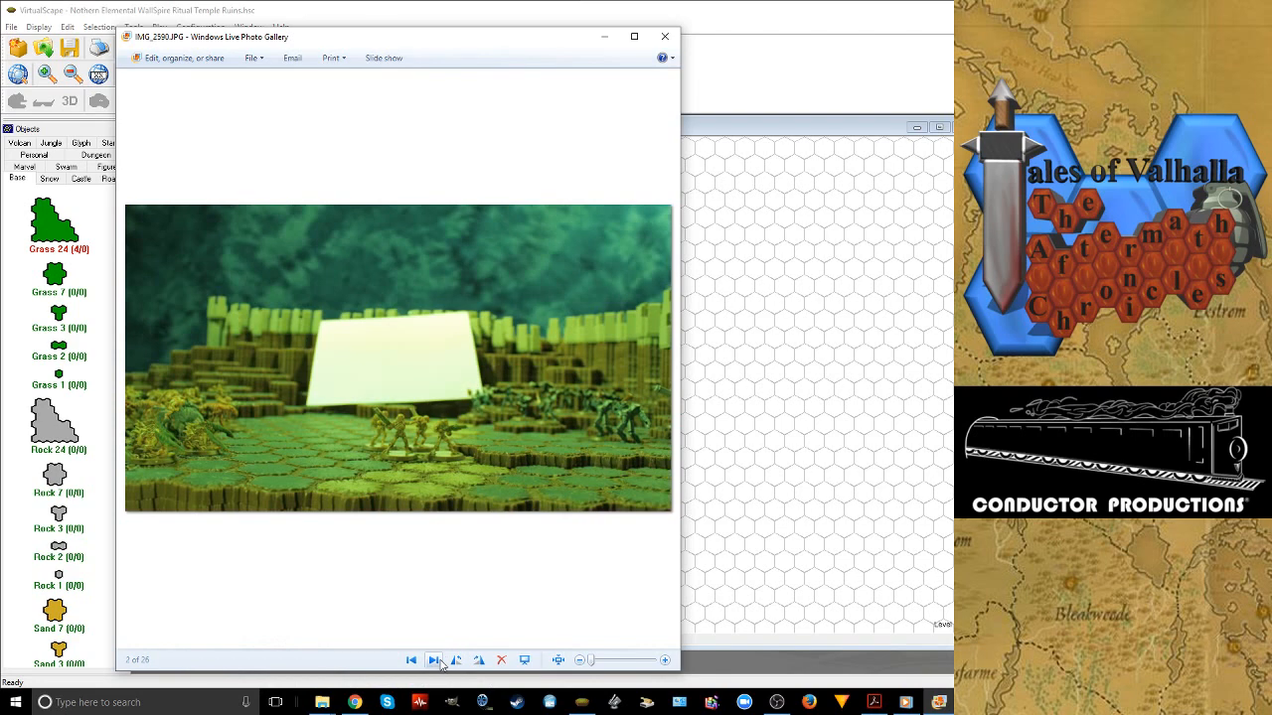
left_click(436, 660)
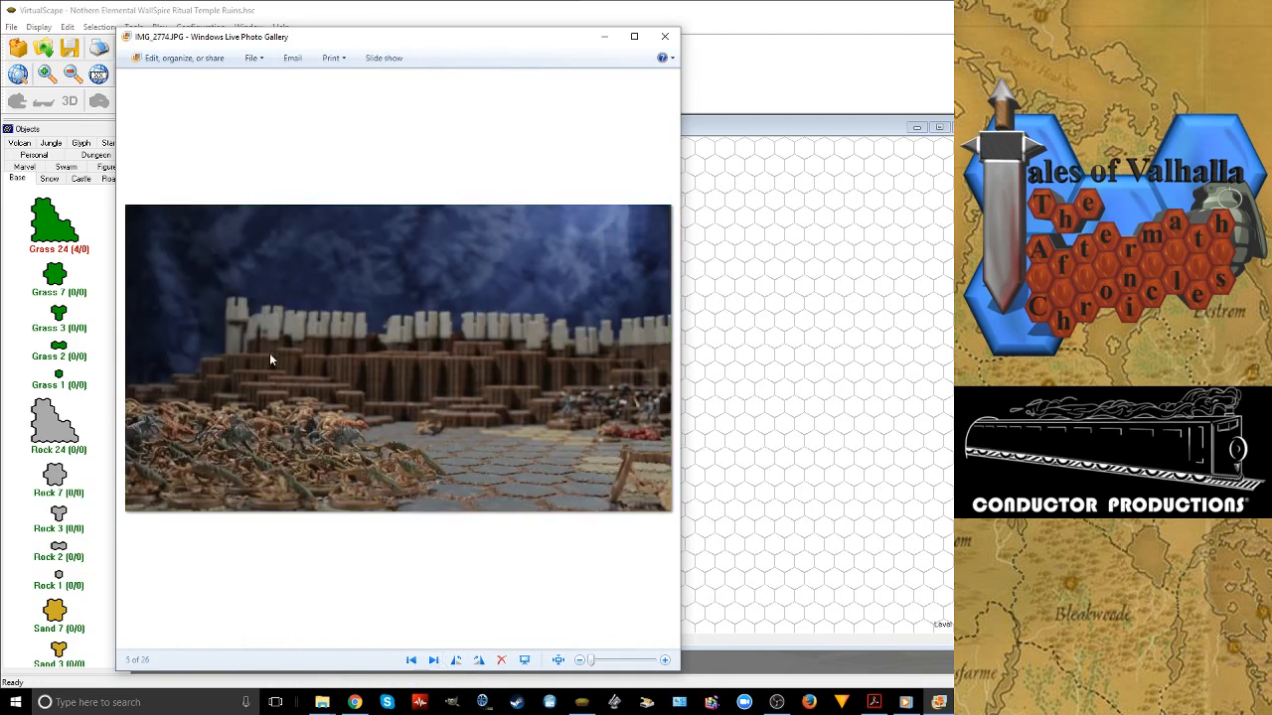
left_click(434, 661)
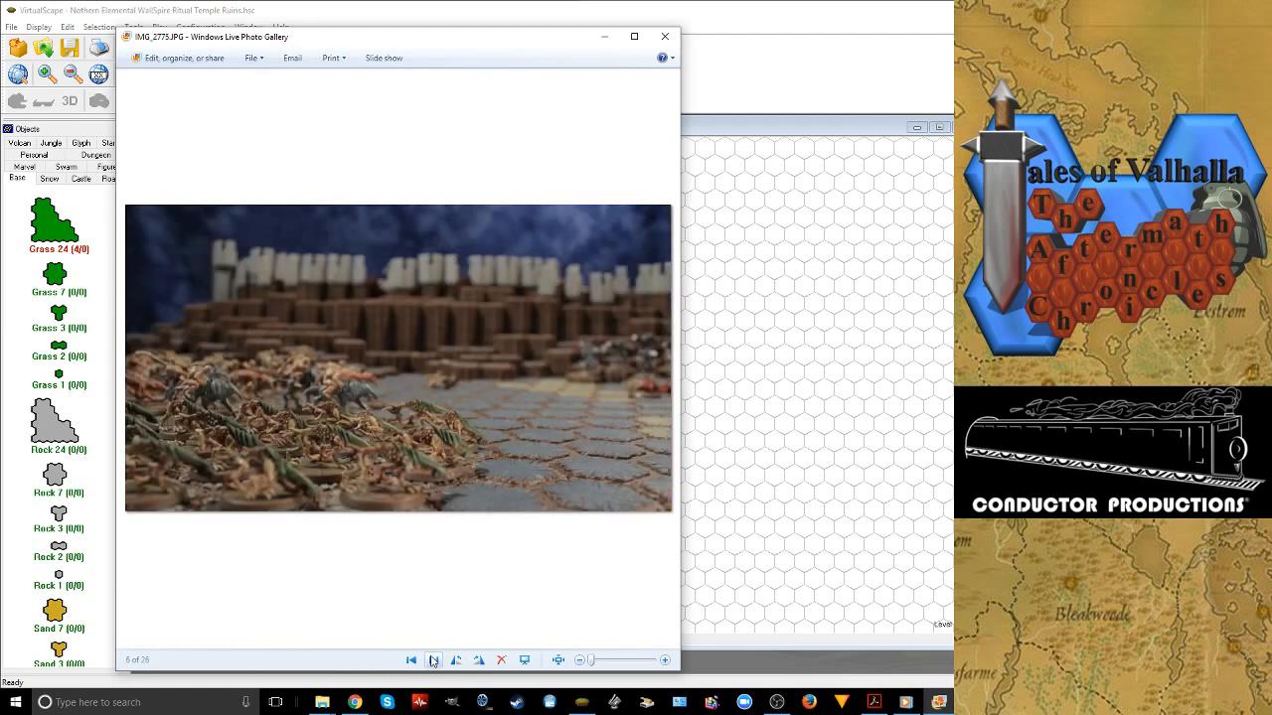
double_click(434, 660)
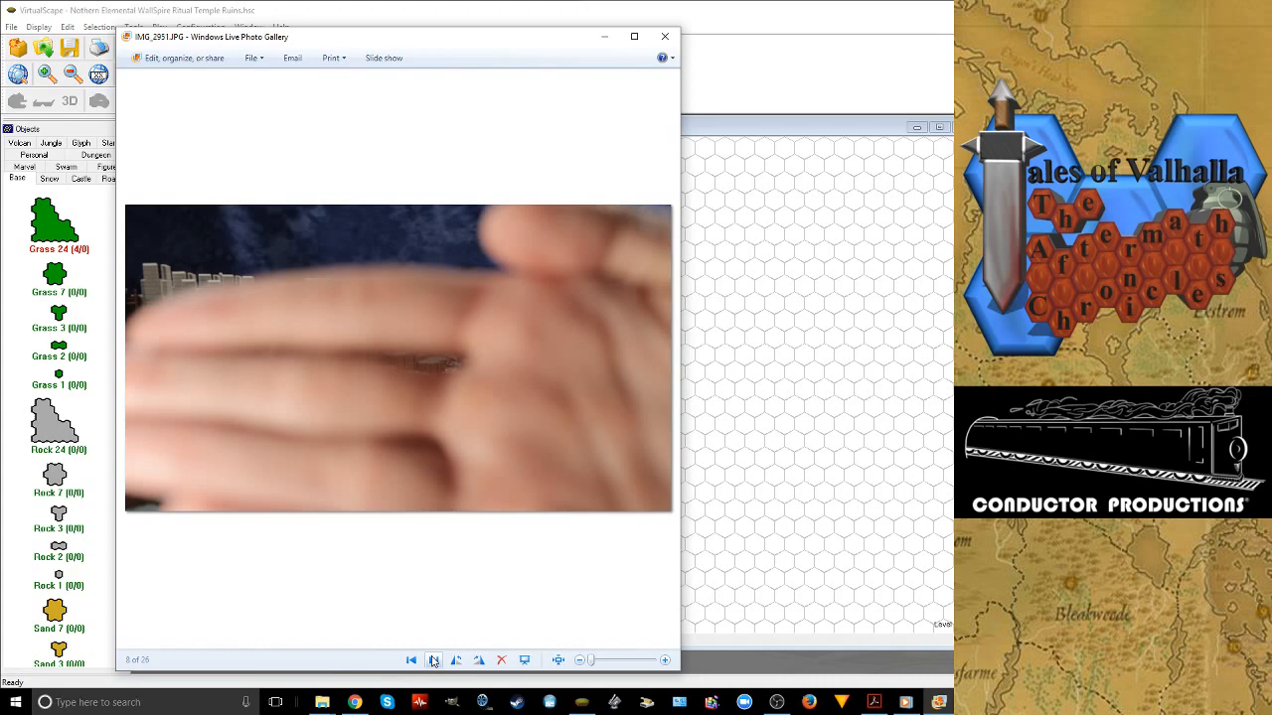
left_click(433, 661)
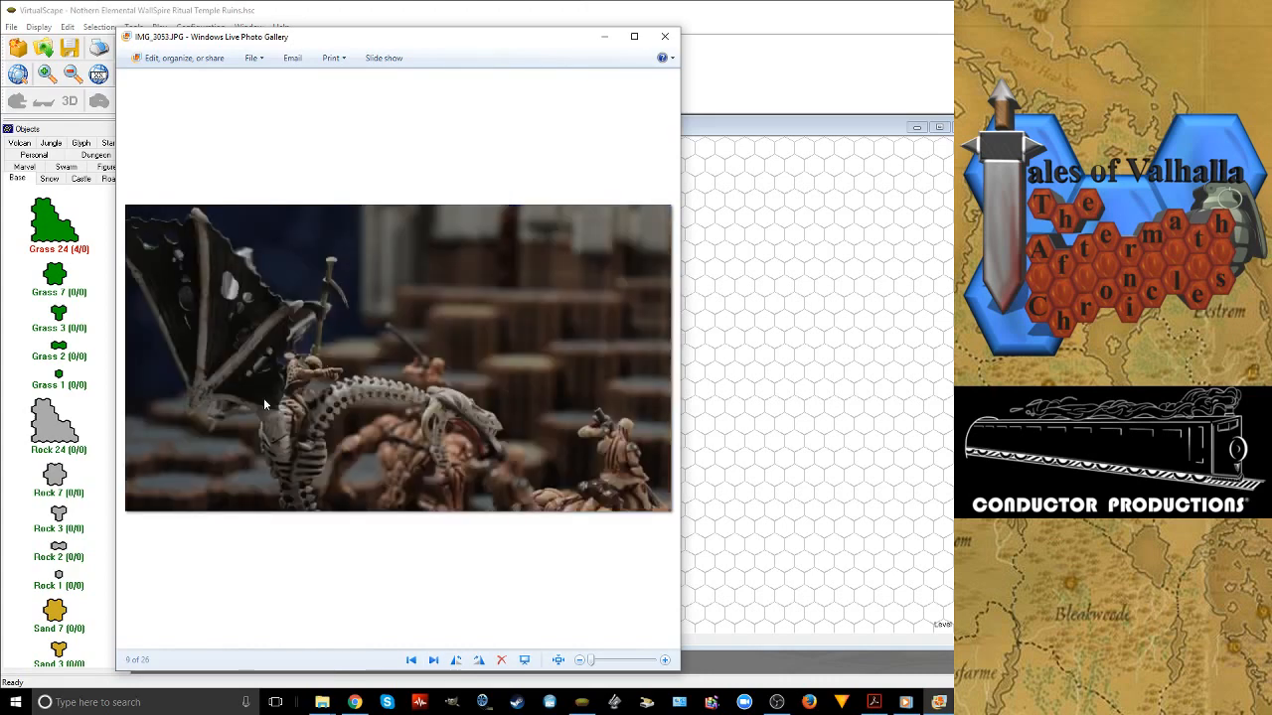
double_click(433, 660)
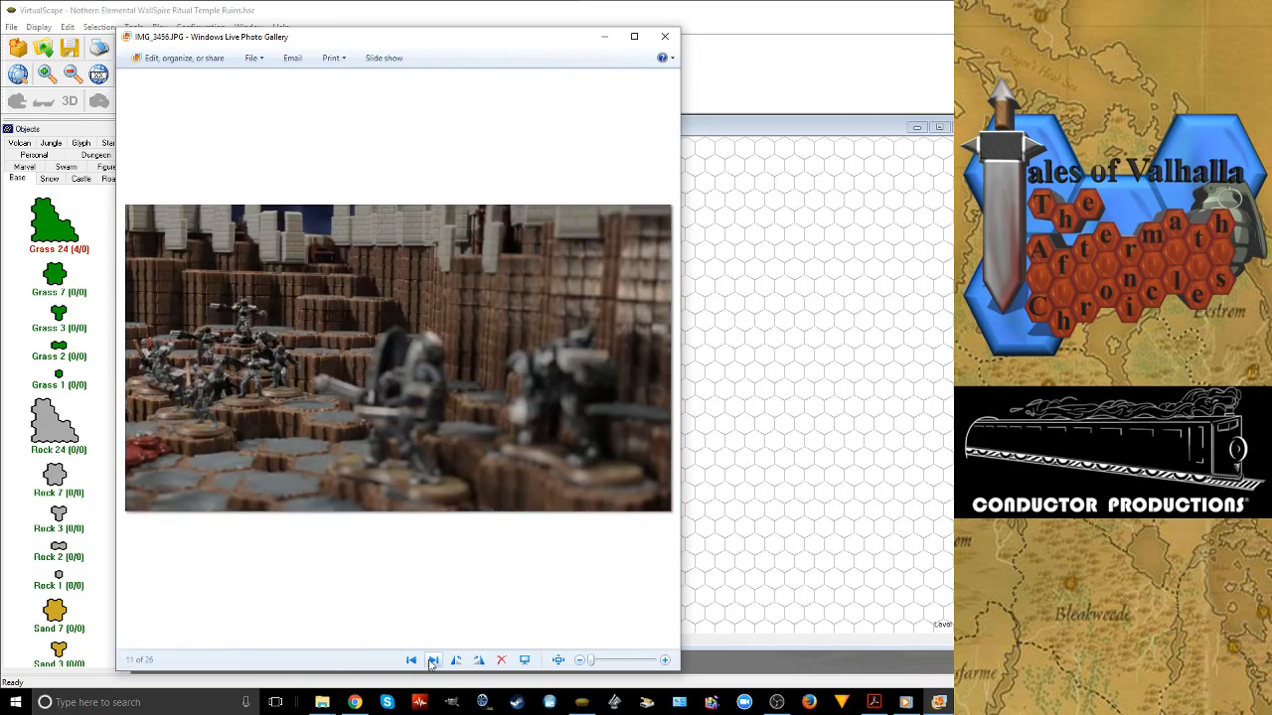
left_click(432, 660)
left_click(432, 661)
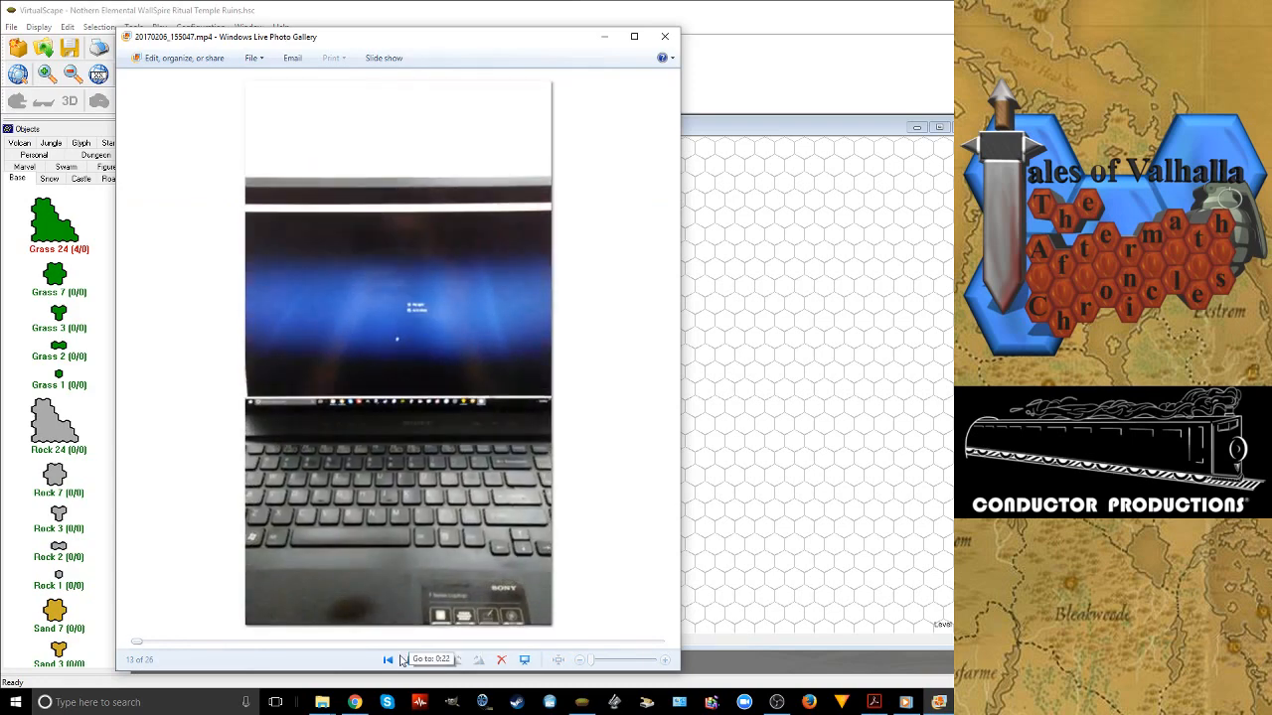
left_click(389, 660)
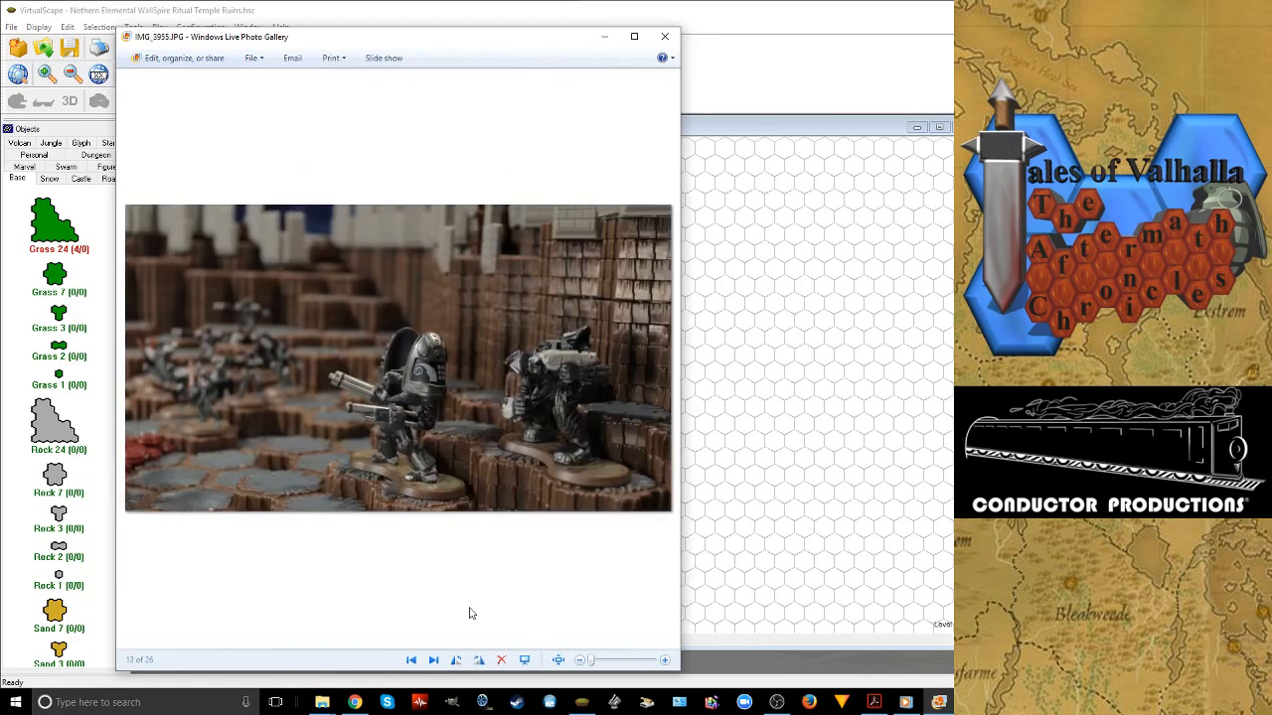
Switch to File Explorer, open the ToV S2 BTS Photos folder and look through it for the June 2017 terrain set pictures
mouse_move(322, 703)
left_click(387, 636)
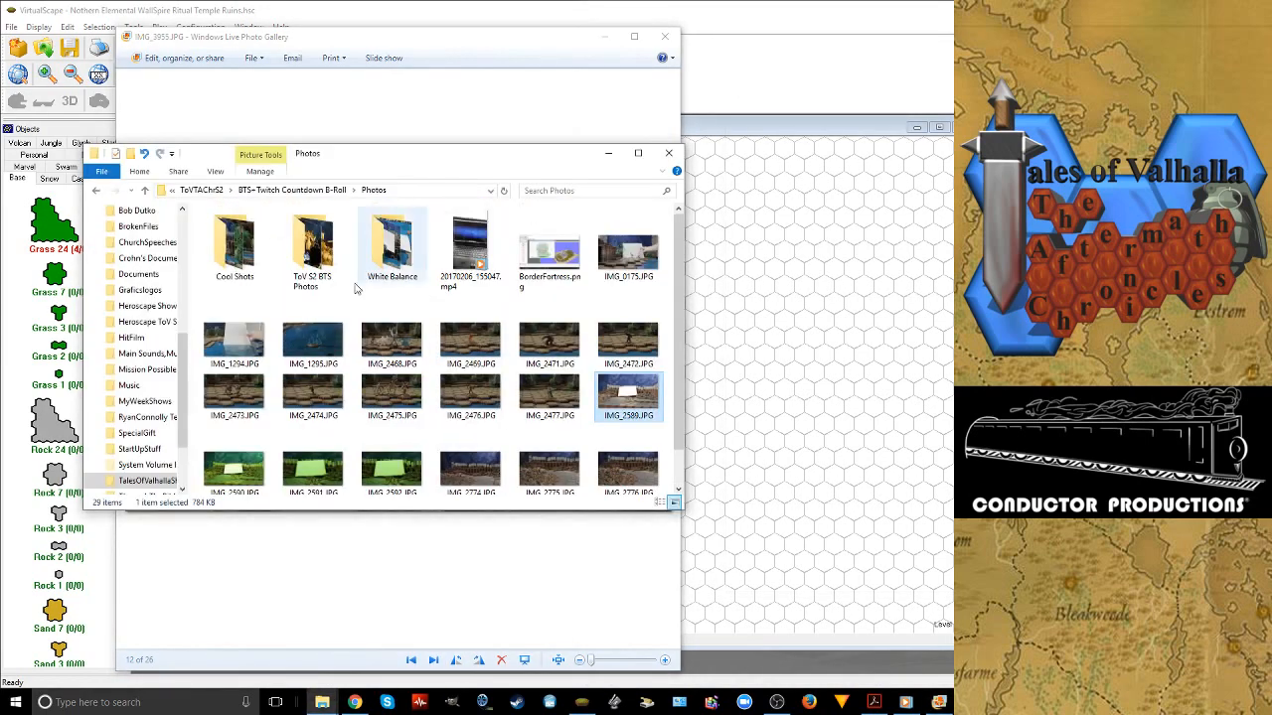
double_click(312, 248)
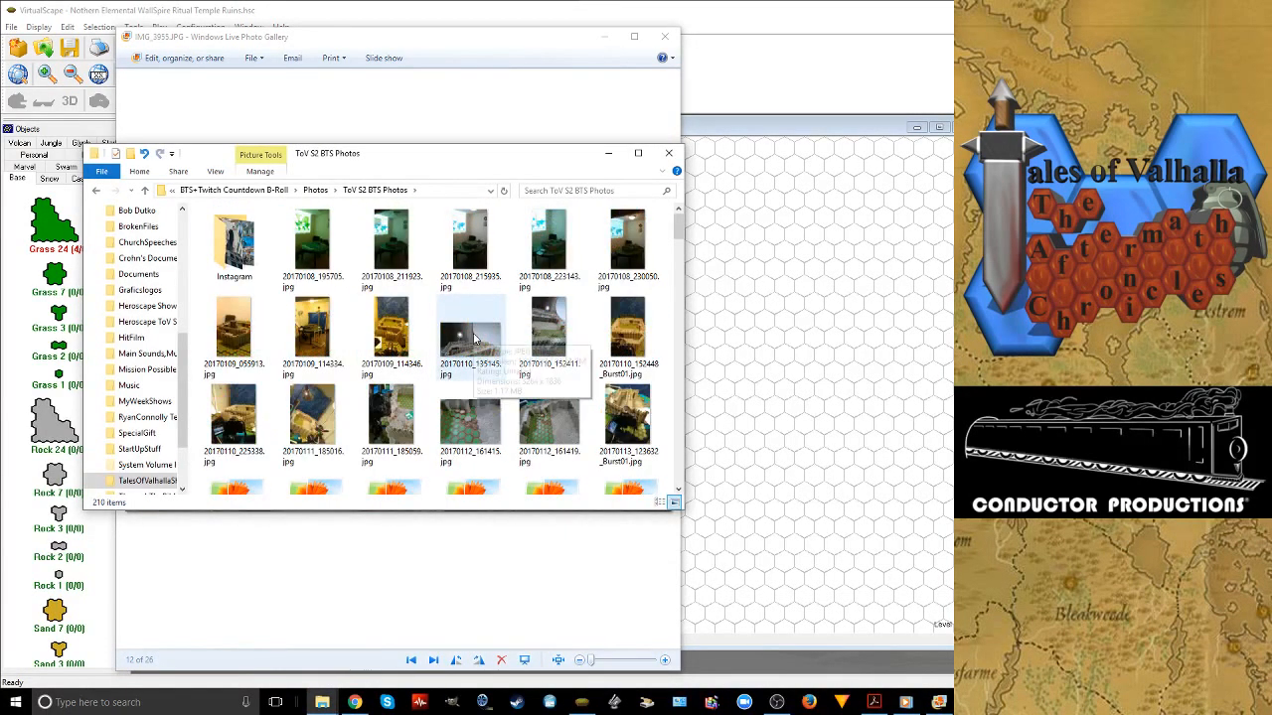
scroll(475, 338, "down", 10)
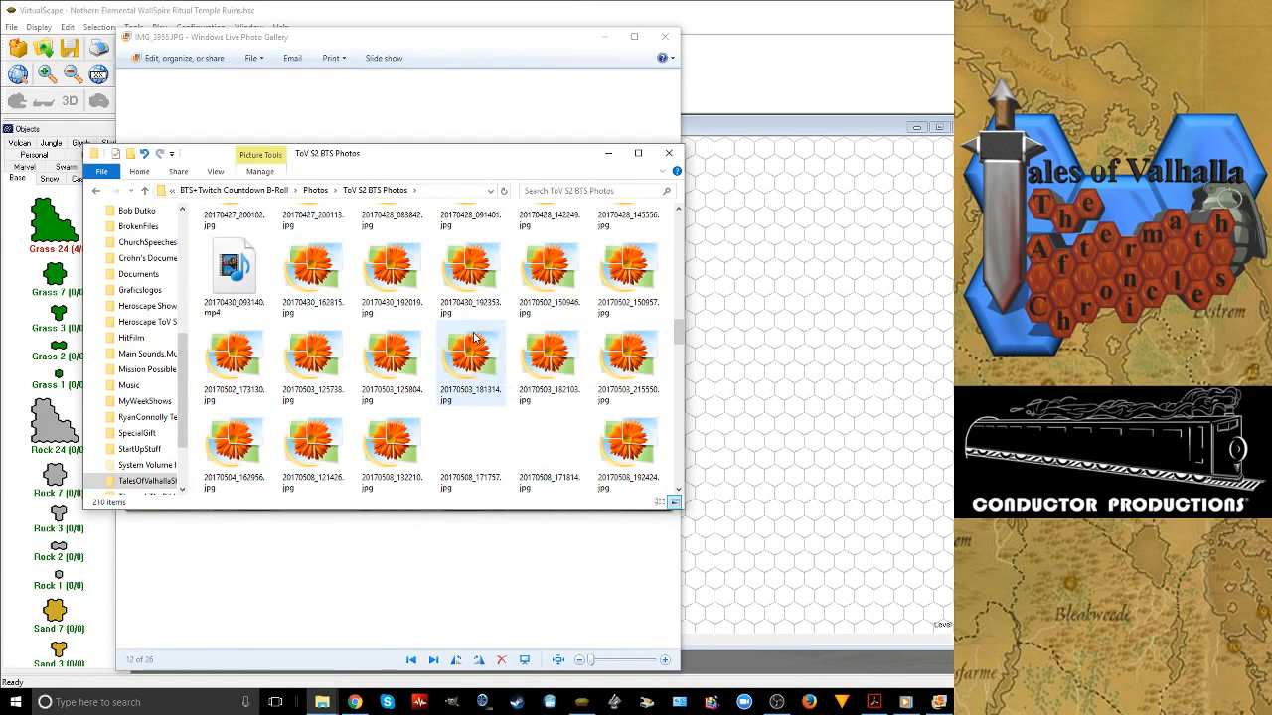
scroll(475, 338, "down", 5)
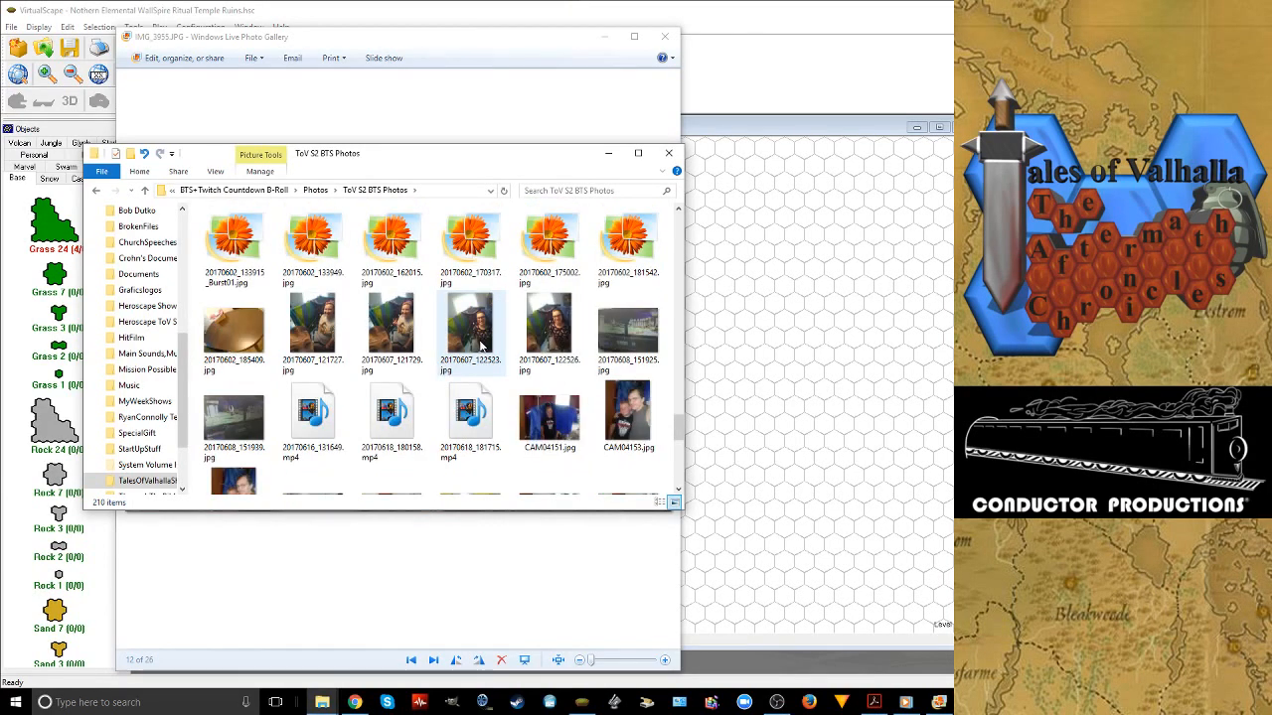
scroll(481, 345, "up", 3)
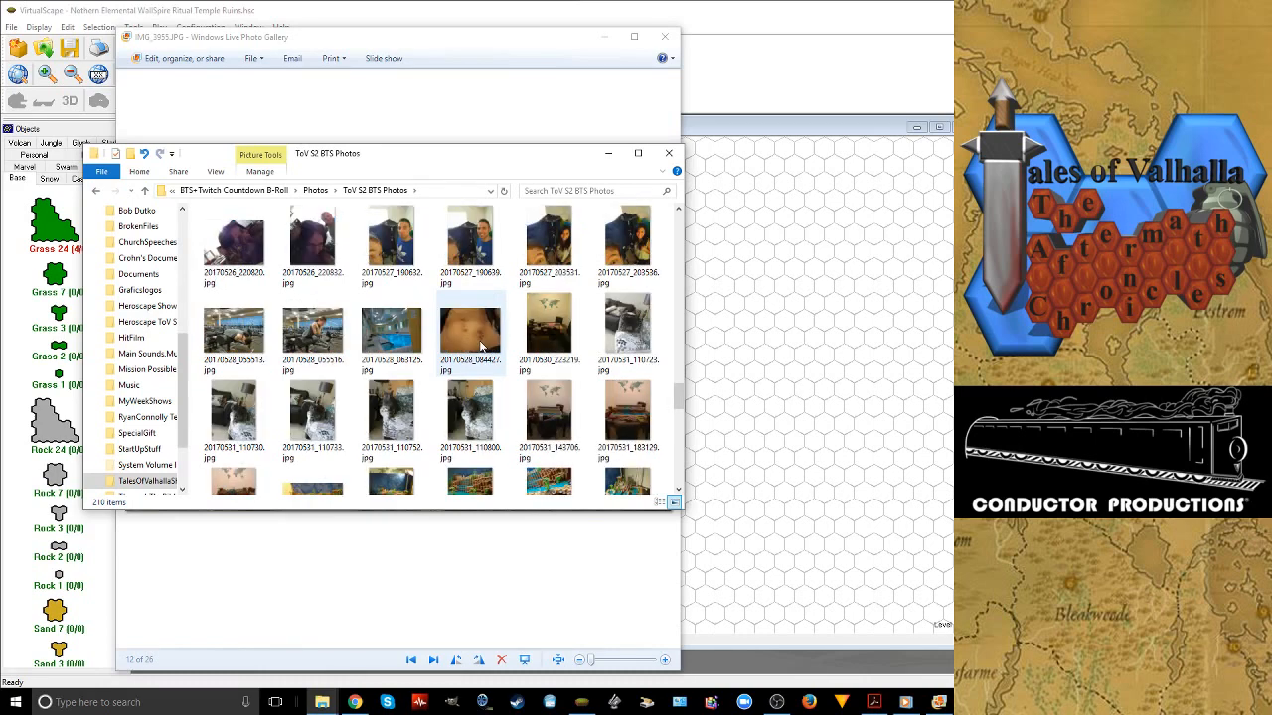
scroll(481, 345, "down", 2)
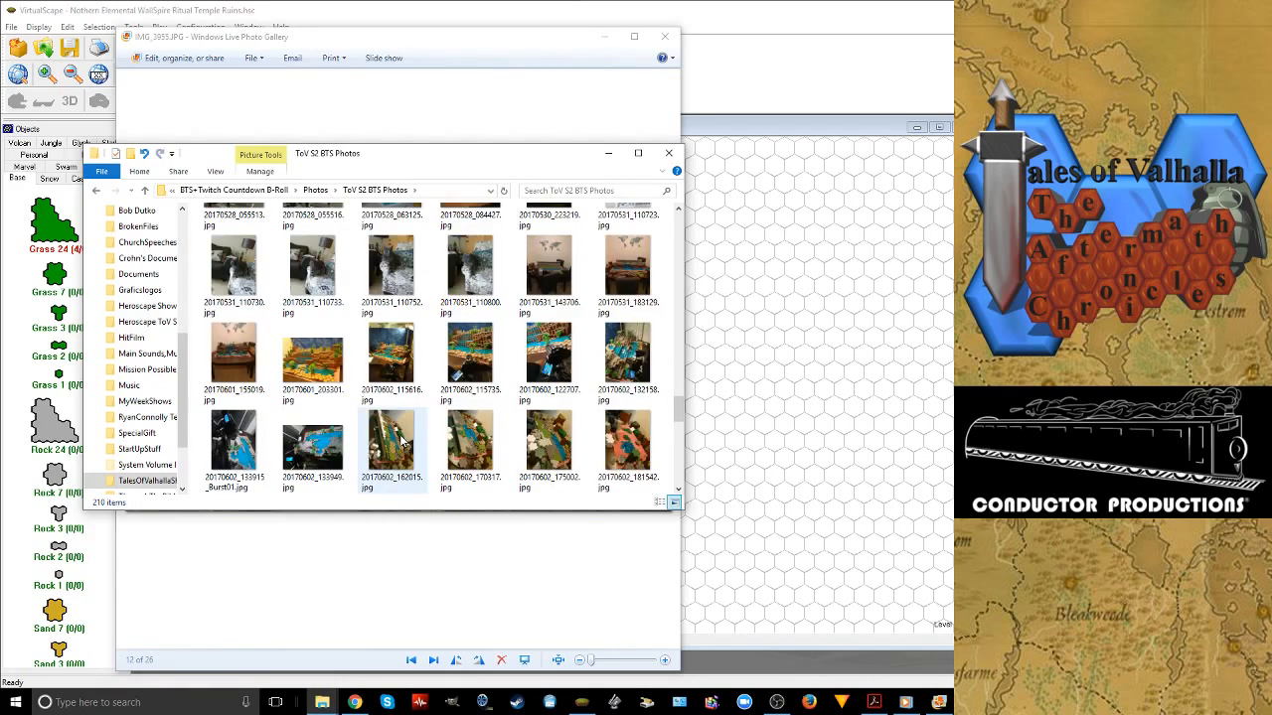
scroll(402, 442, "down", 2)
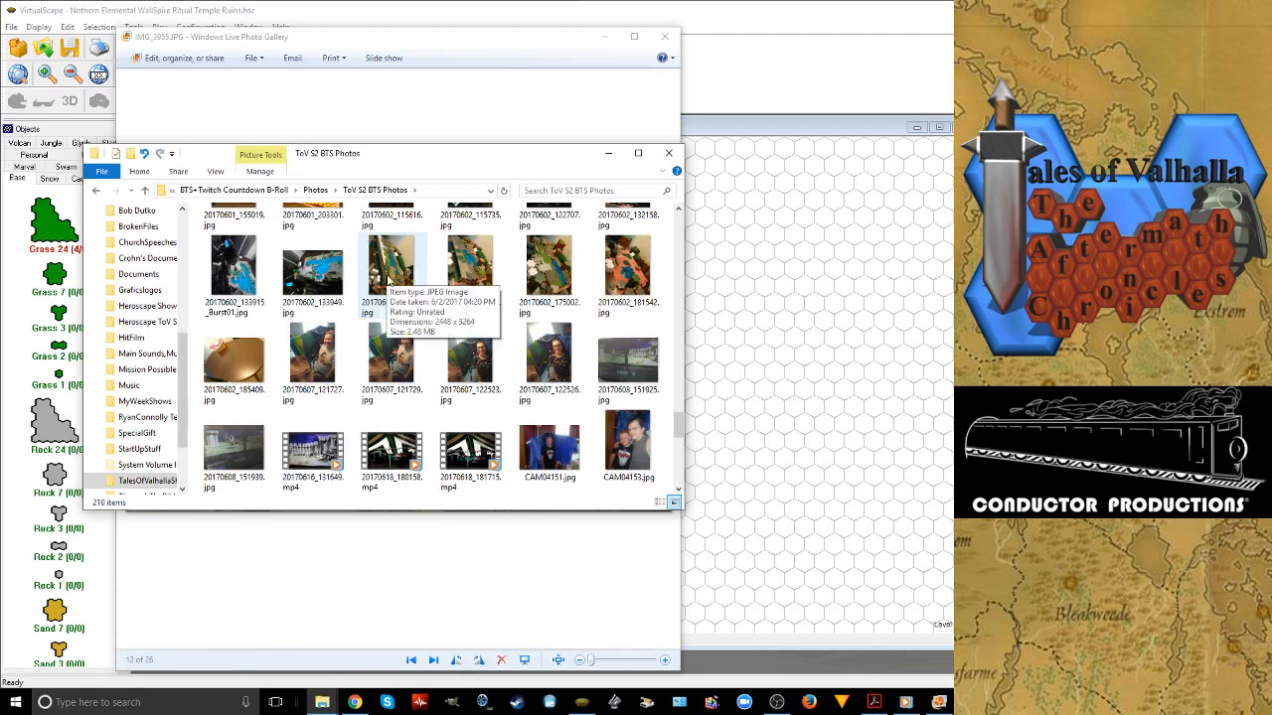
scroll(390, 287, "up", 2)
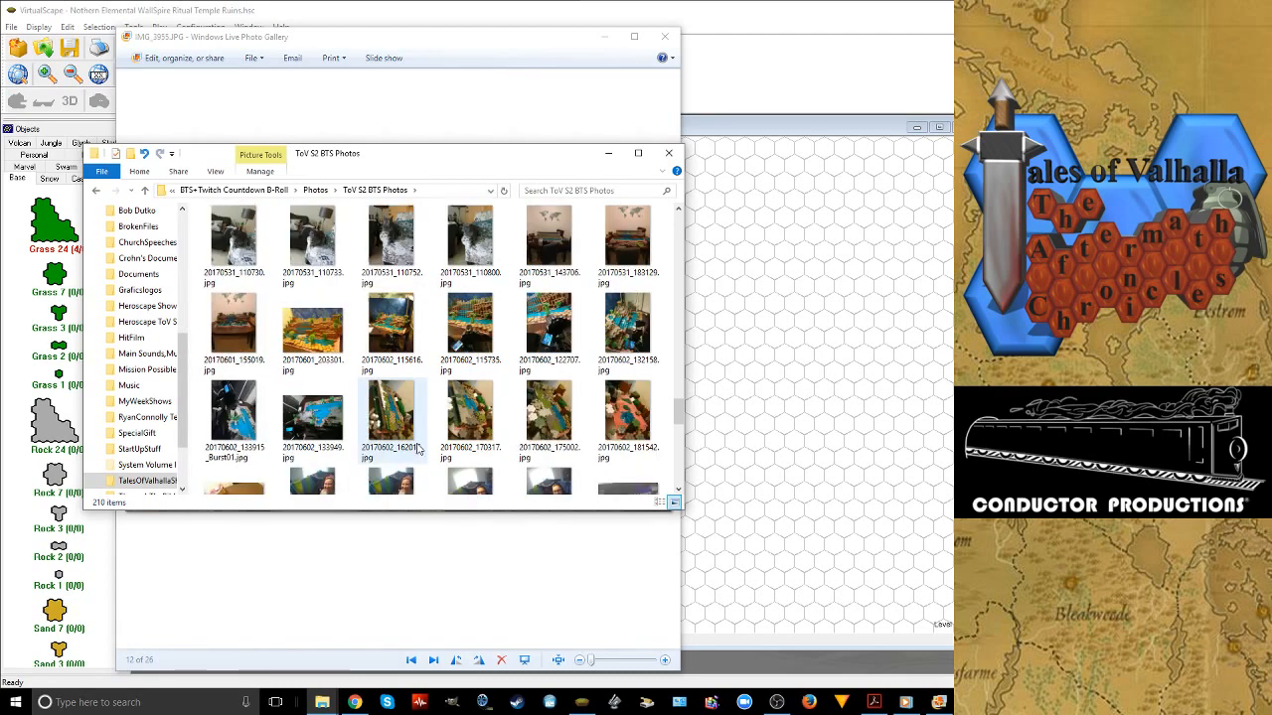
Open the photo 20170602_133915_Burst01.jpg and reposition its viewer window so the whole picture is in view
right_click(225, 415)
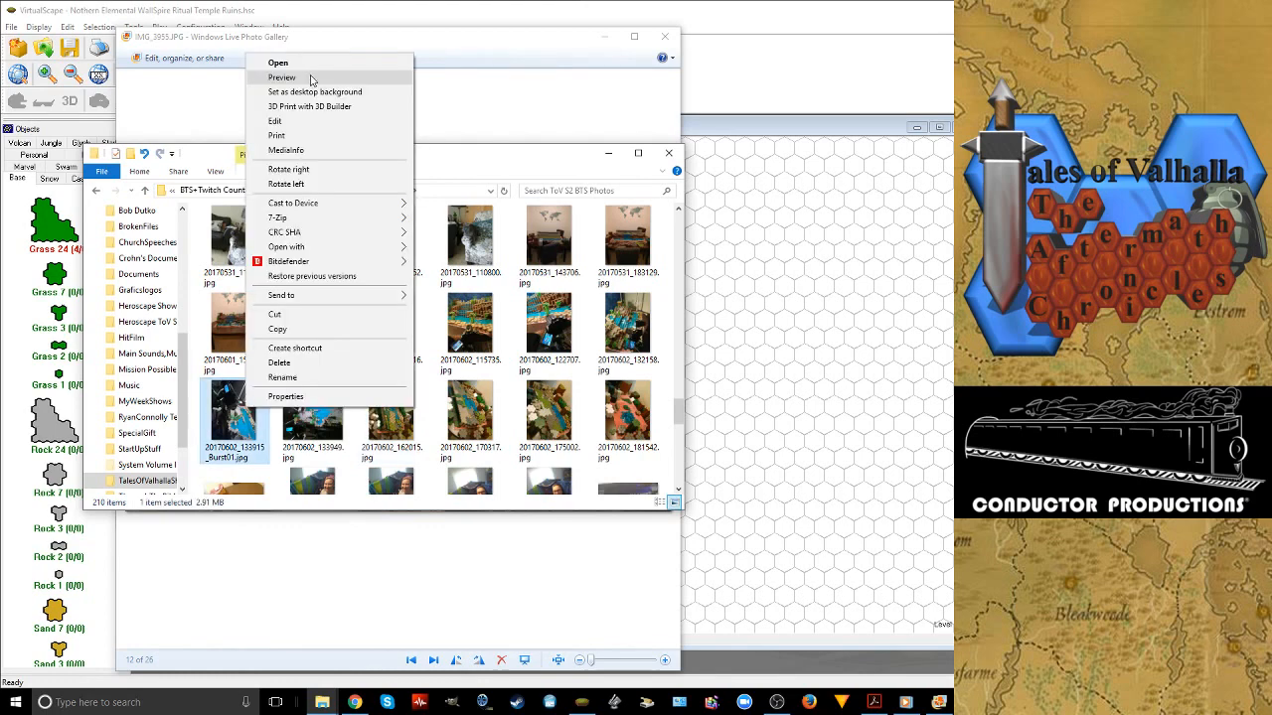
left_click(312, 78)
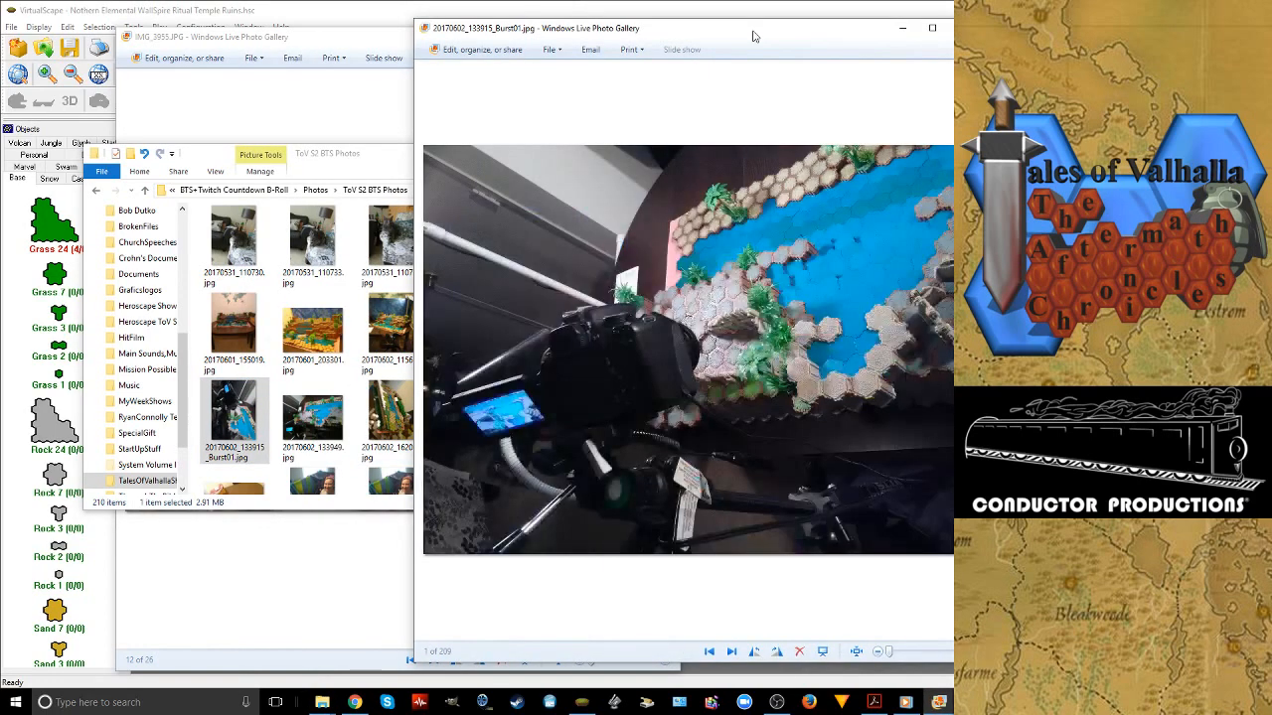
left_click_drag(754, 36, 464, 50)
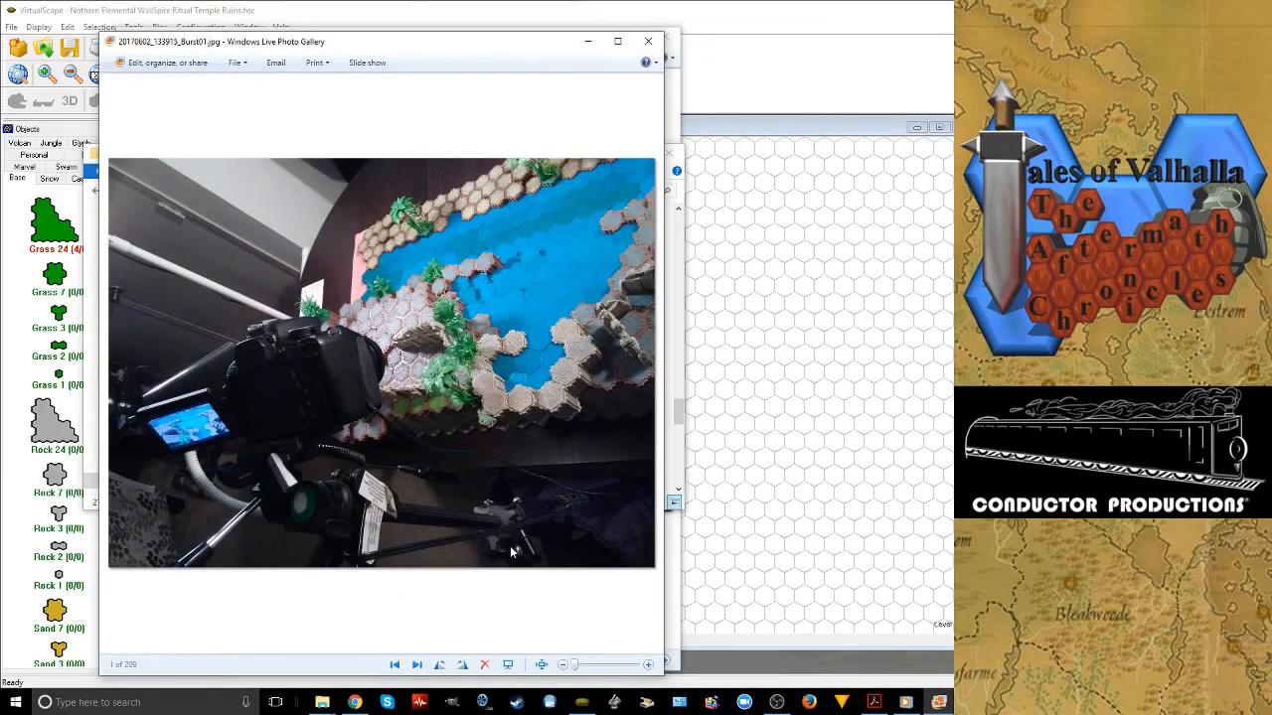
Browse the set photos after 20170602_133915_Burst01.jpg, finish on 20170602_181542.jpg, and close the photo viewers and the folder window
left_click(417, 665)
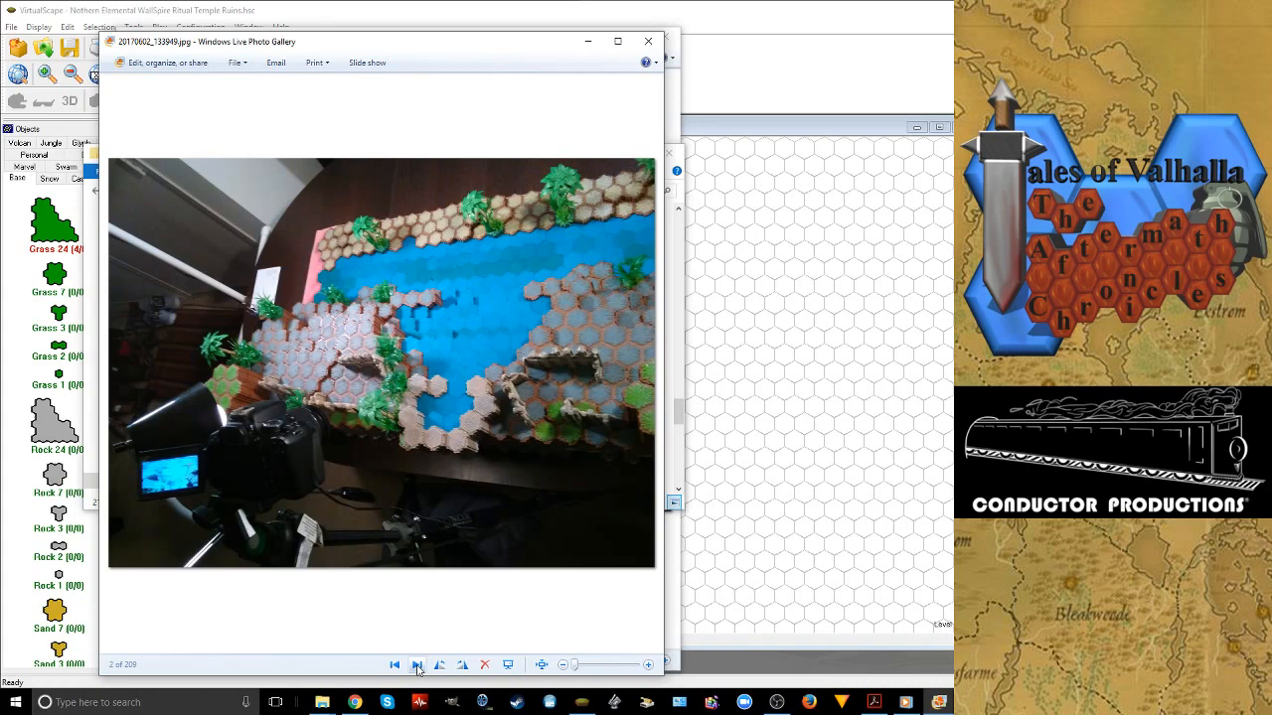
left_click(417, 664)
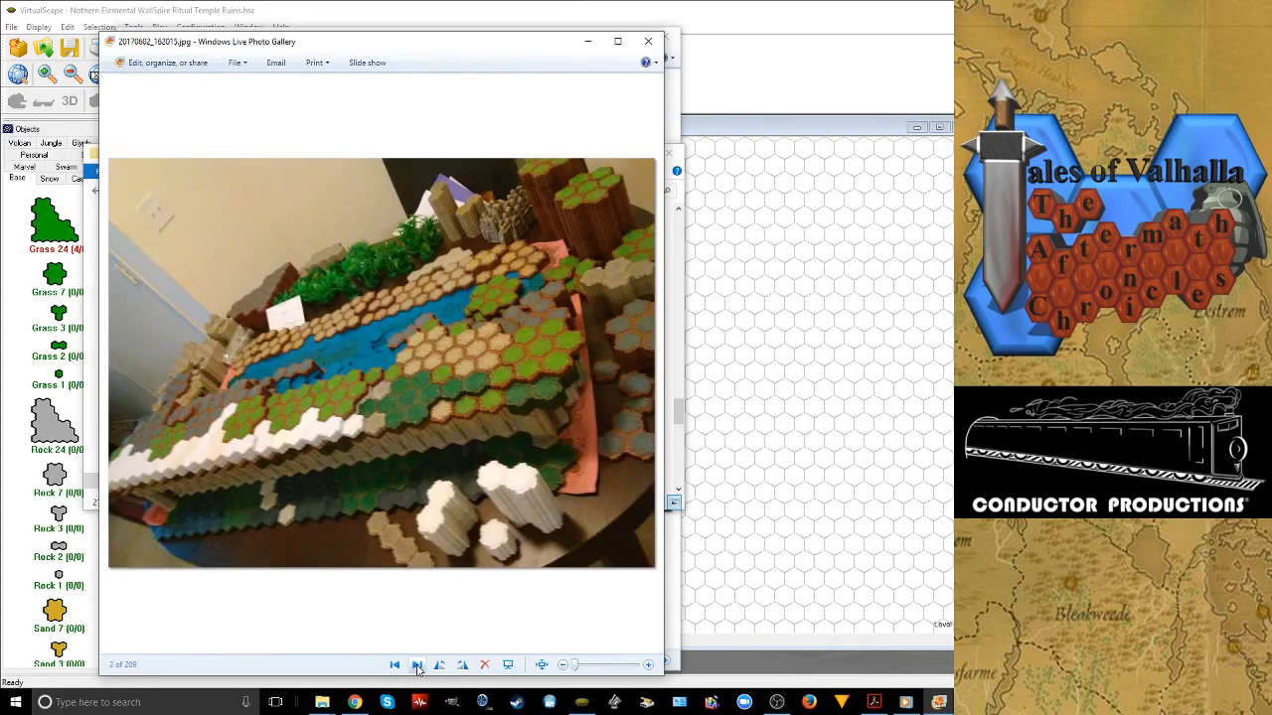
left_click(417, 665)
left_click(418, 665)
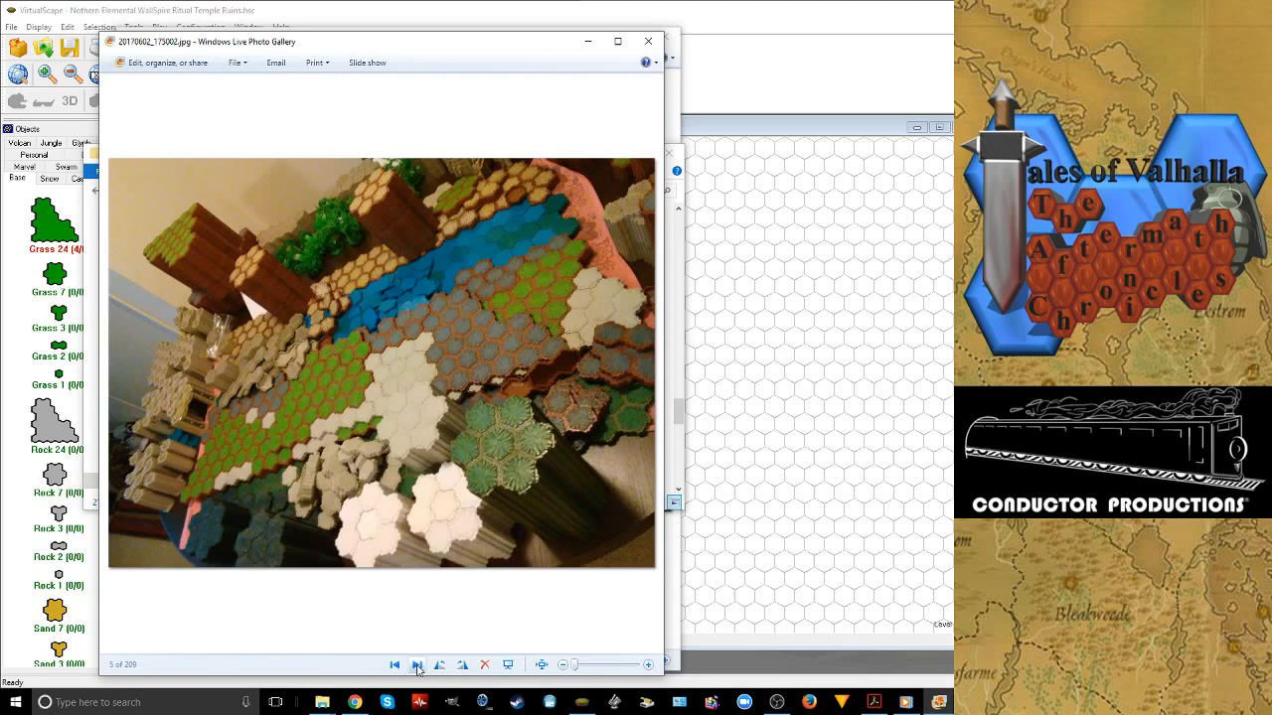
double_click(417, 666)
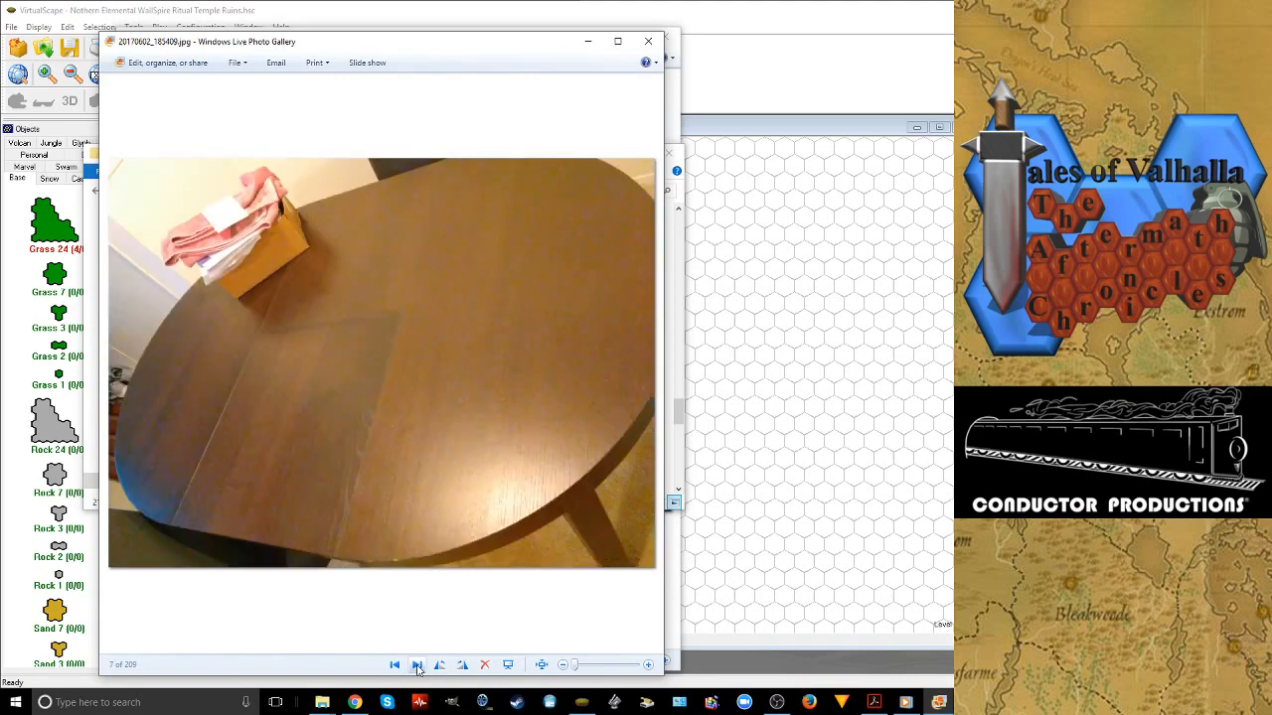
left_click(418, 666)
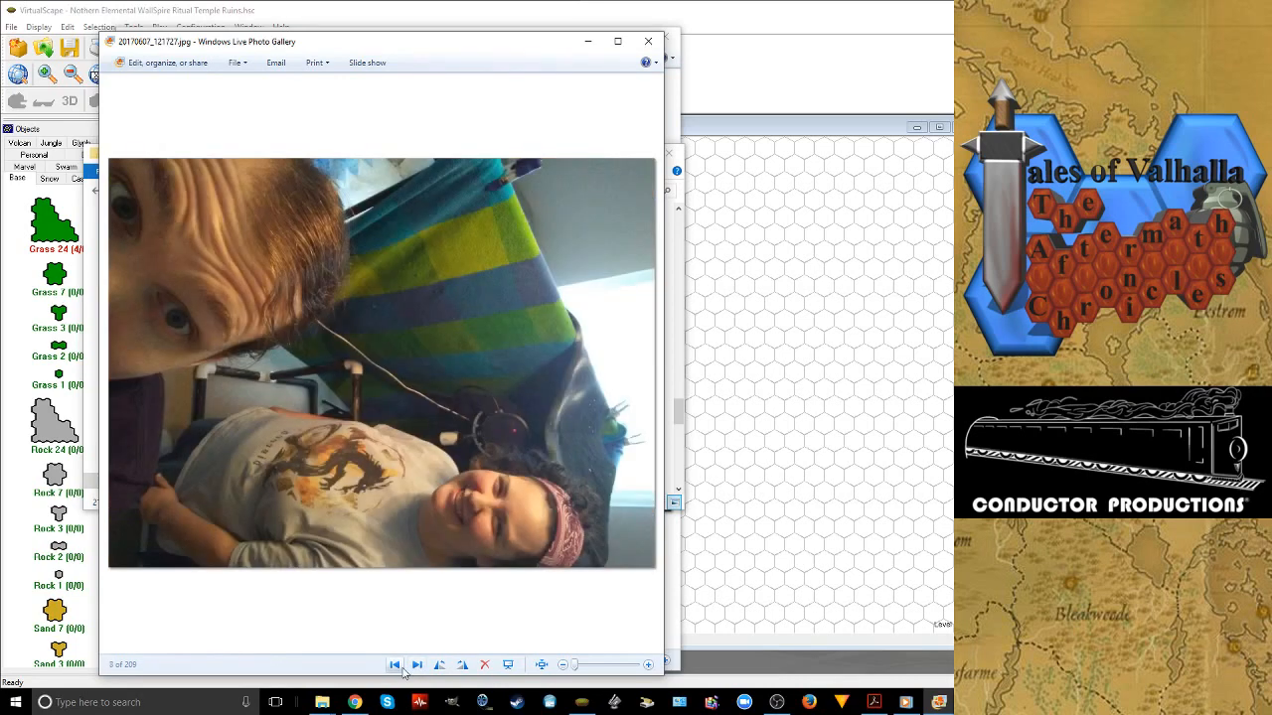
double_click(396, 666)
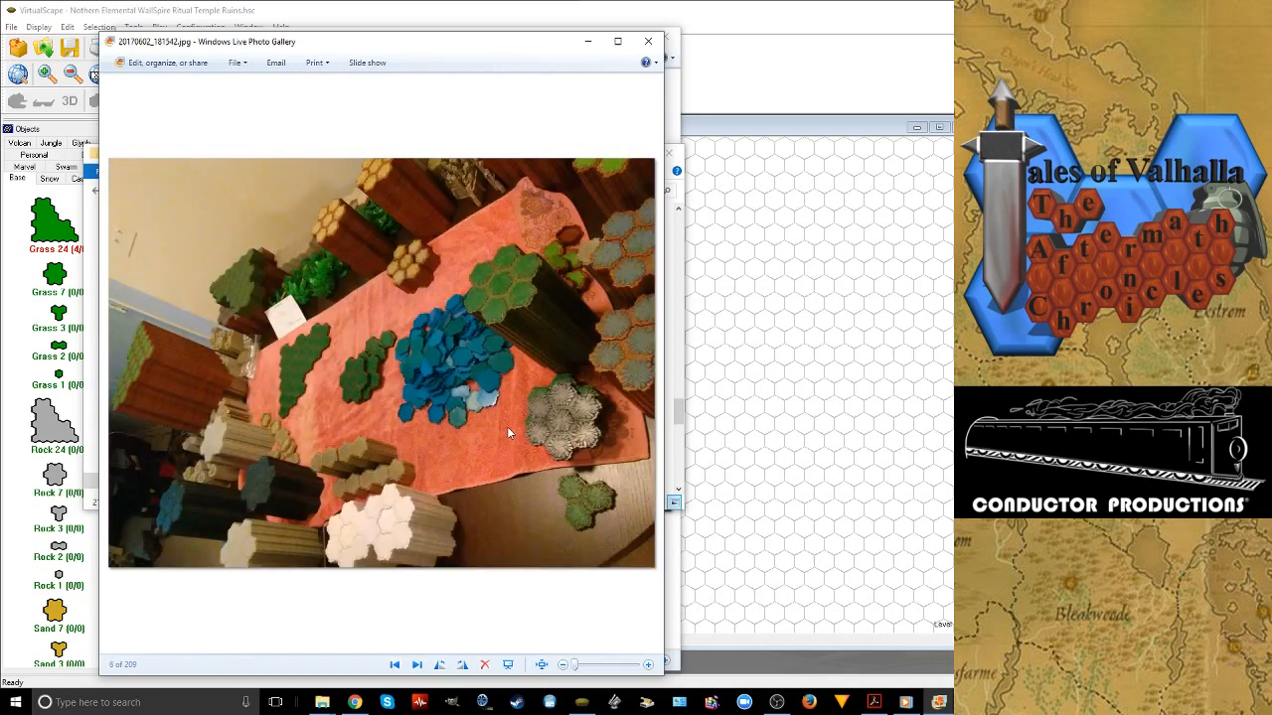
left_click(648, 42)
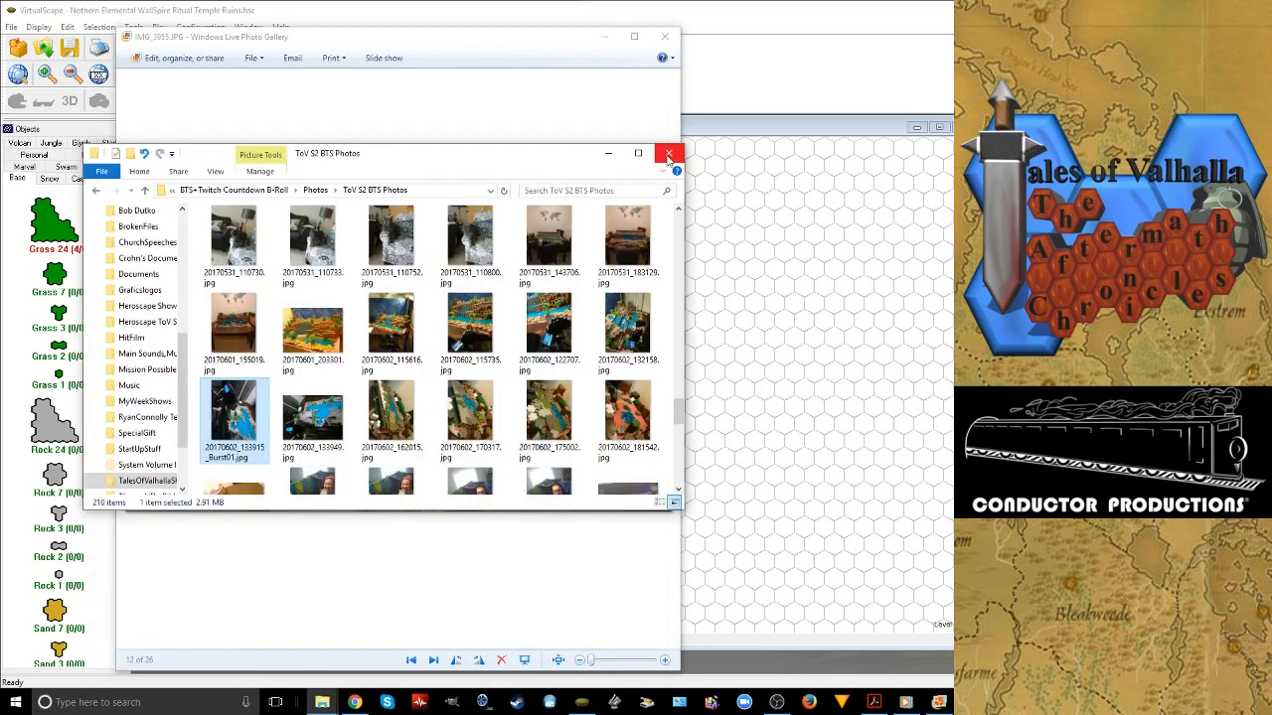
left_click(669, 155)
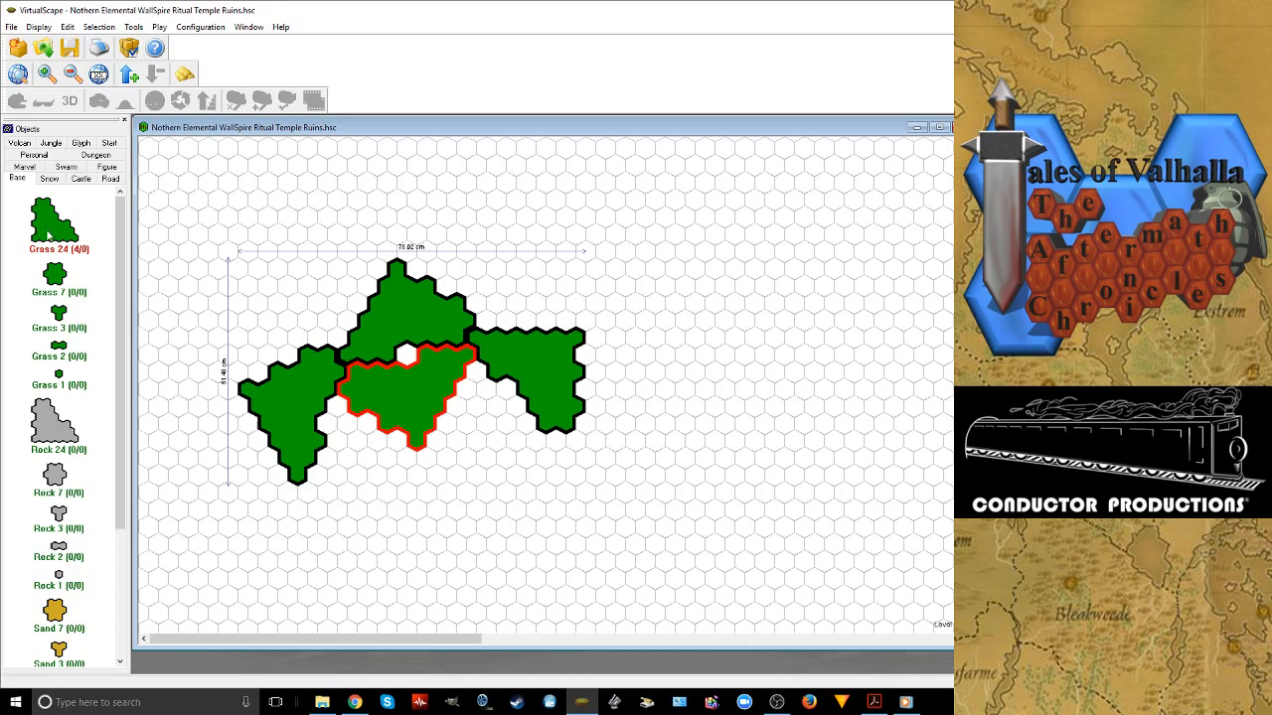
Add a fifth Grass 24 tile, rotated and fitted at the fourth tile's lower-right edge, and a sixth below the fourth tile's left part
left_click_drag(47, 235, 474, 437)
right_click(492, 496)
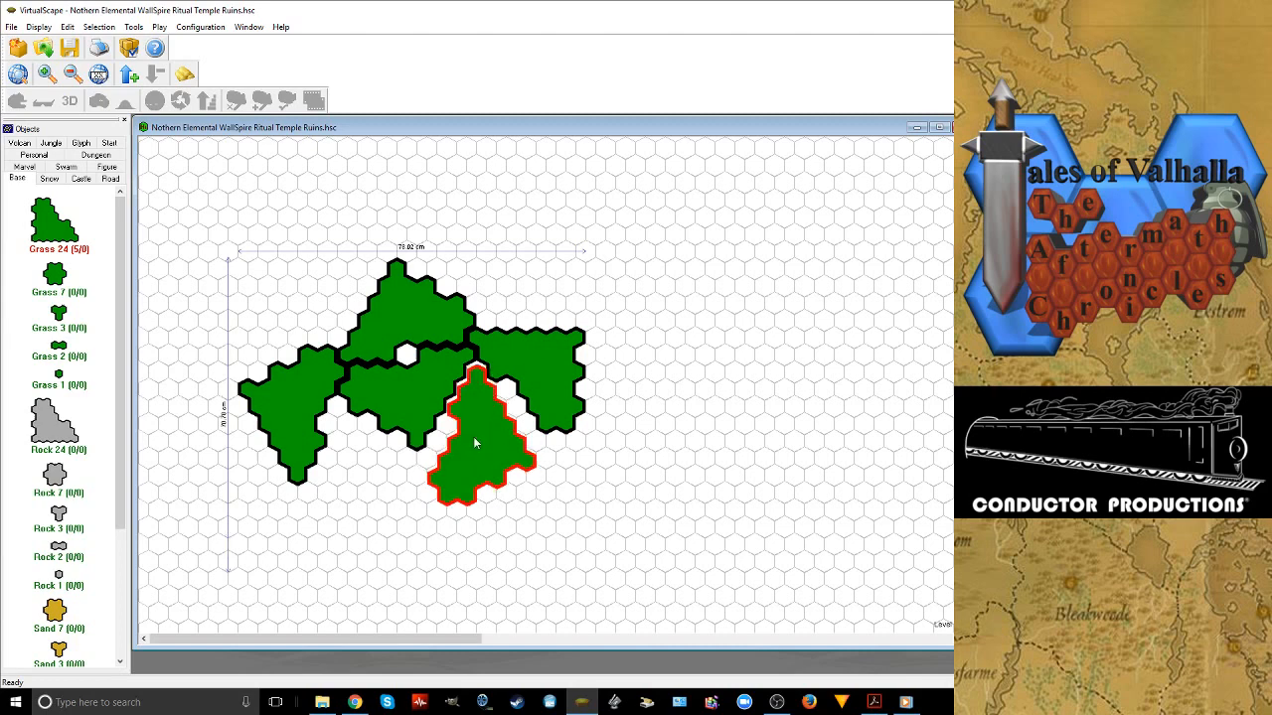
left_click(296, 537)
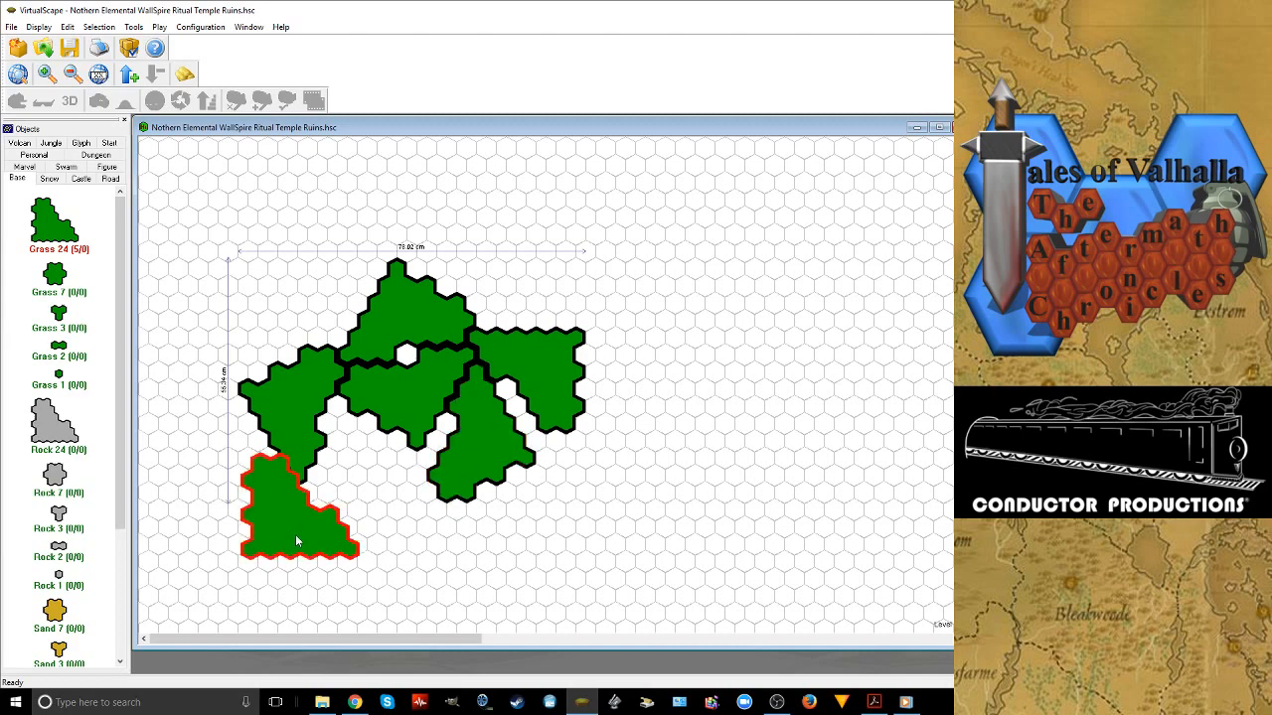
left_click_drag(296, 541, 377, 498)
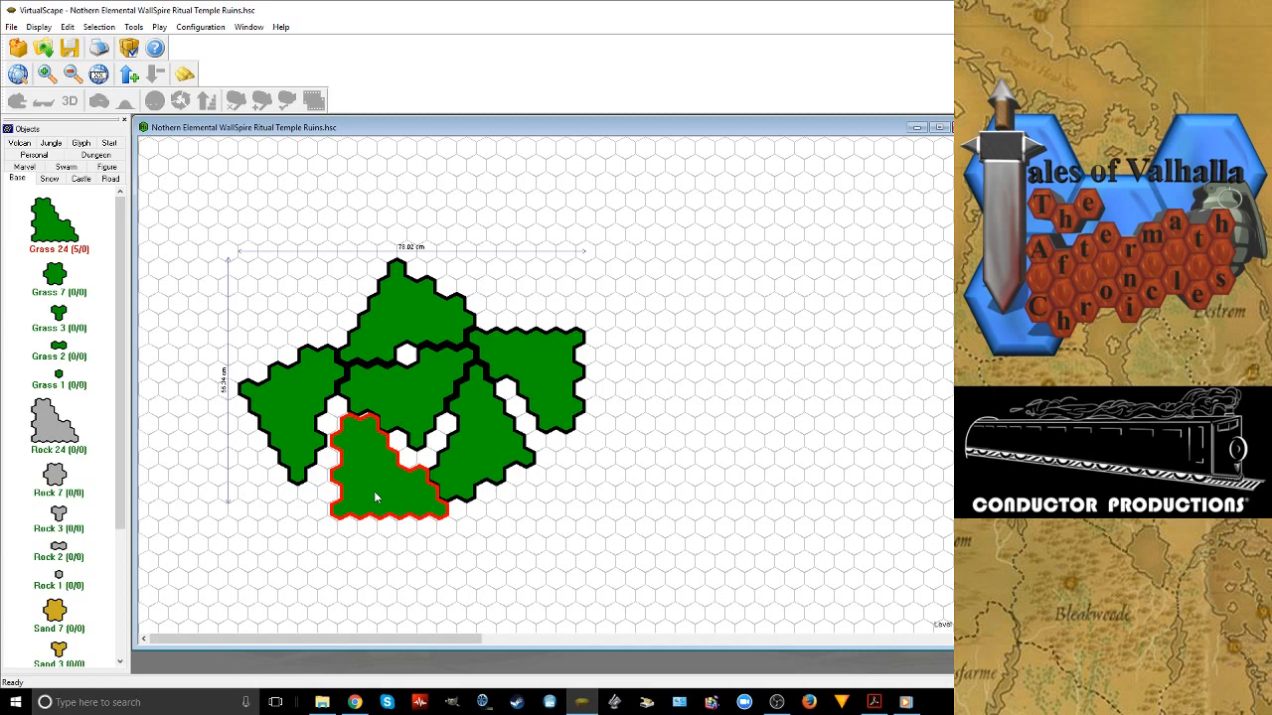
left_click(377, 498)
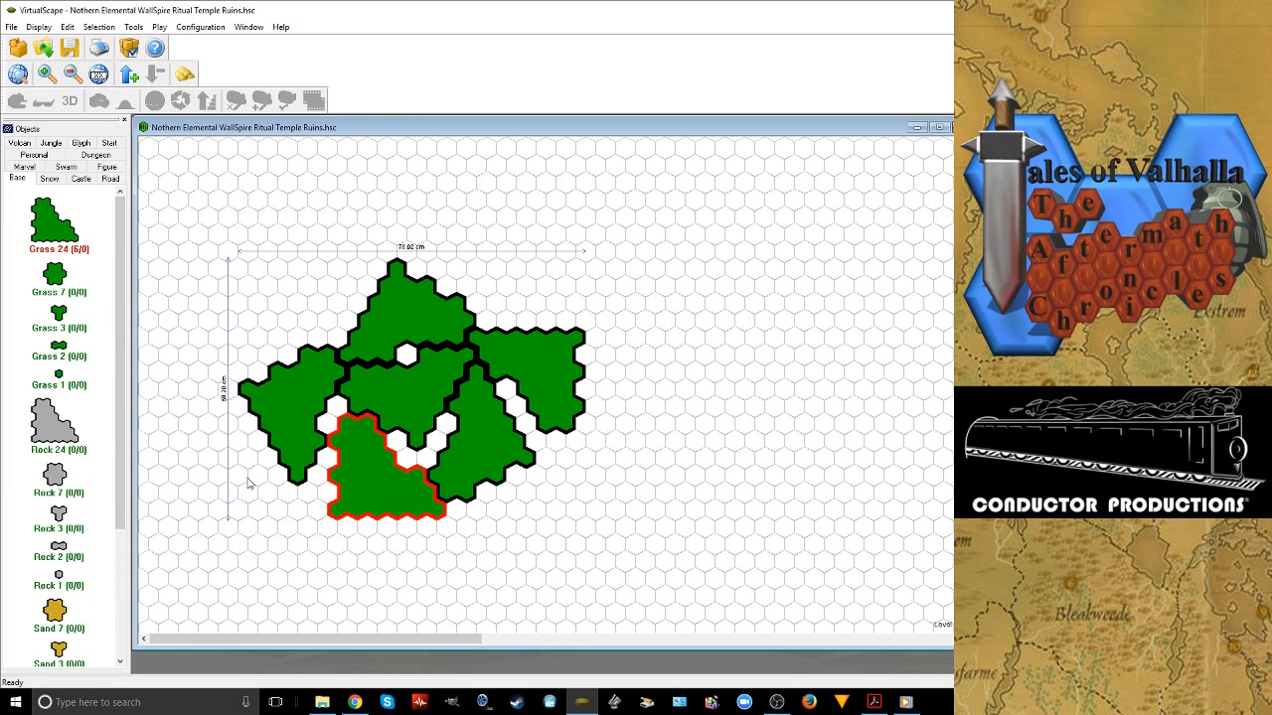
Add a seventh Grass 24 tile at the lower-left of the layout, fitted against the third tile's lower-left edge
left_click(253, 541)
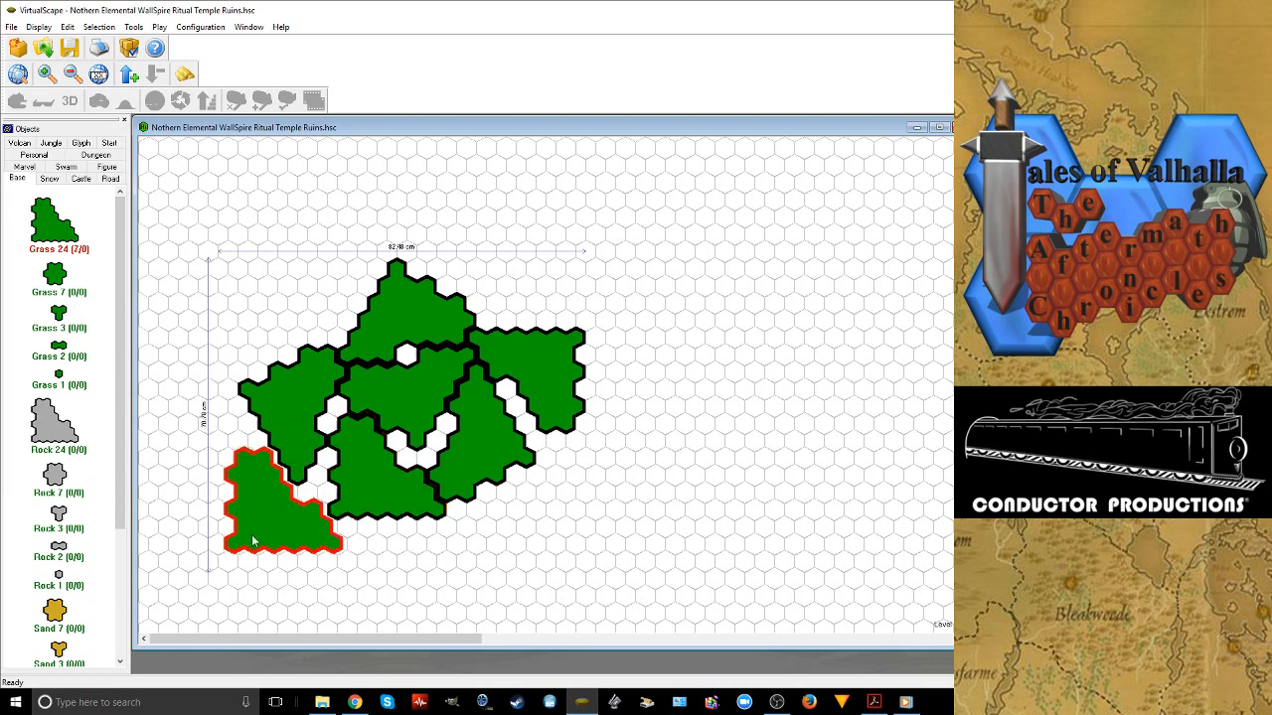
left_click_drag(252, 542, 257, 542)
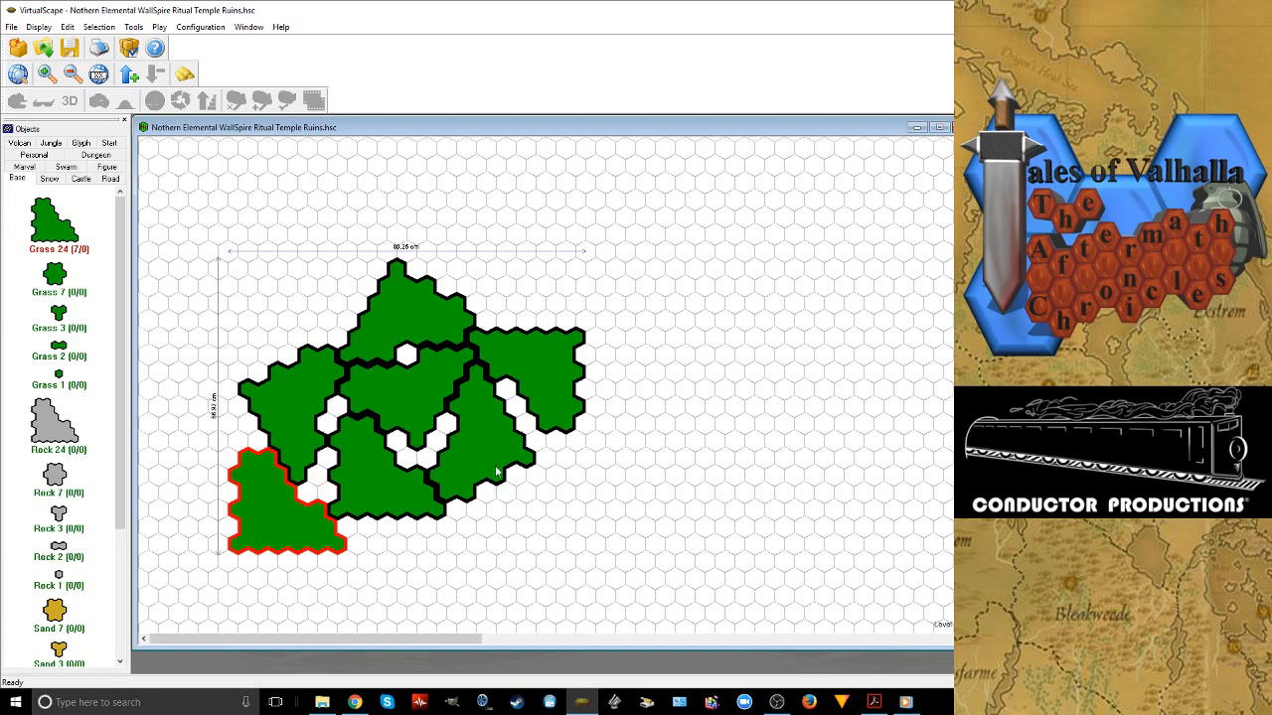
scroll(497, 472, "down", 3)
scroll(497, 472, "up", 1)
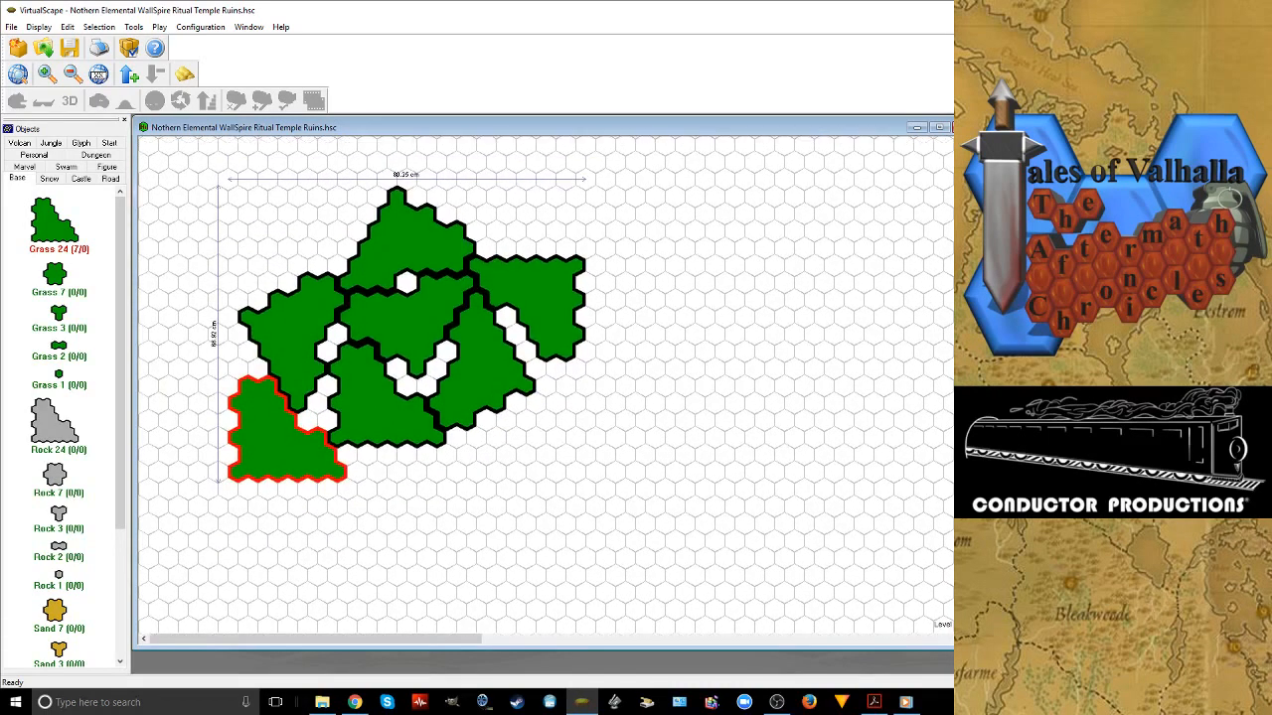
Switch to Chrome to check the Twitch live dashboard, and return to the VirtualScape map
left_click(352, 702)
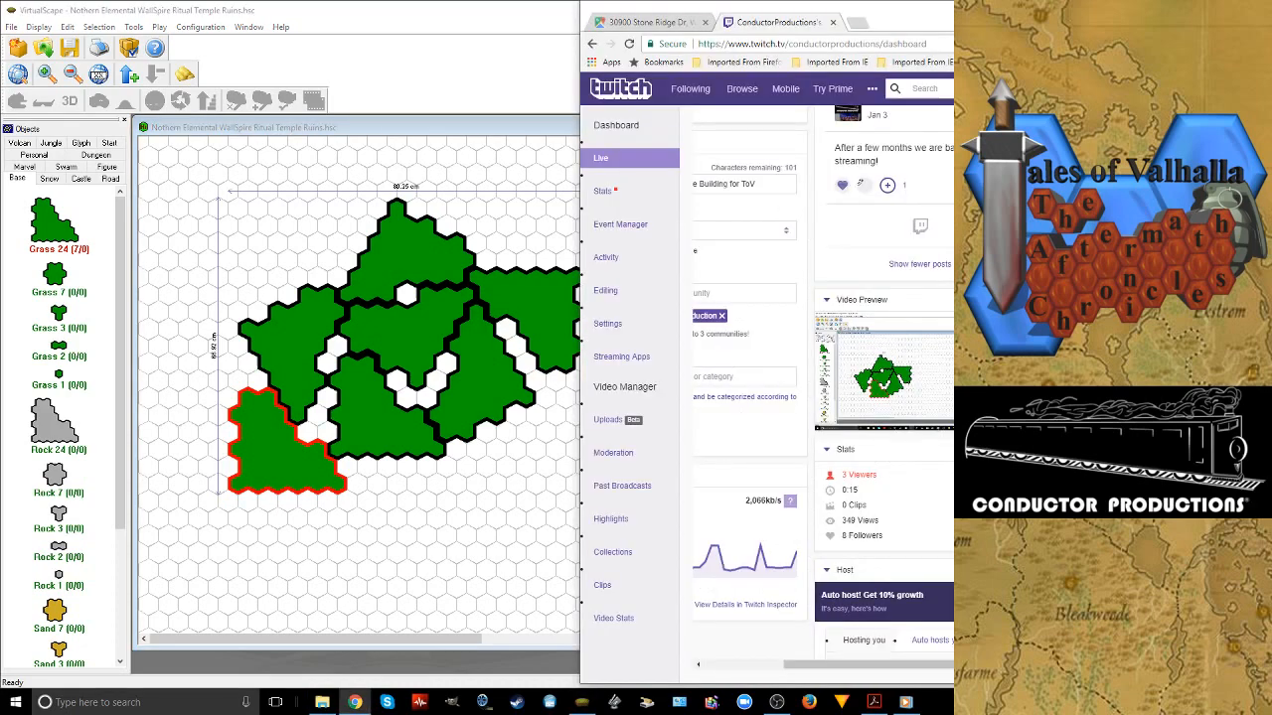
left_click(454, 275)
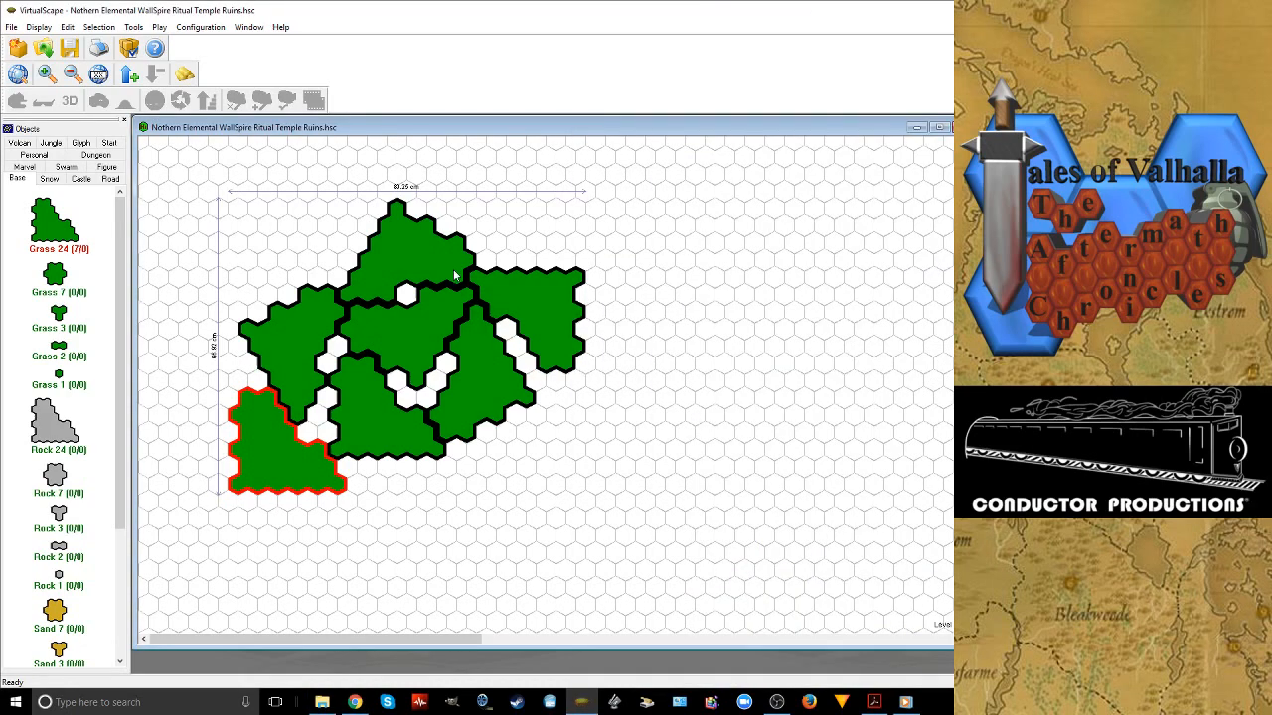
Add an eighth Grass 24 tile, rotated with its tip upward and fitted directly below the far-right tile
left_click(610, 380)
right_click(608, 401)
right_click(610, 422)
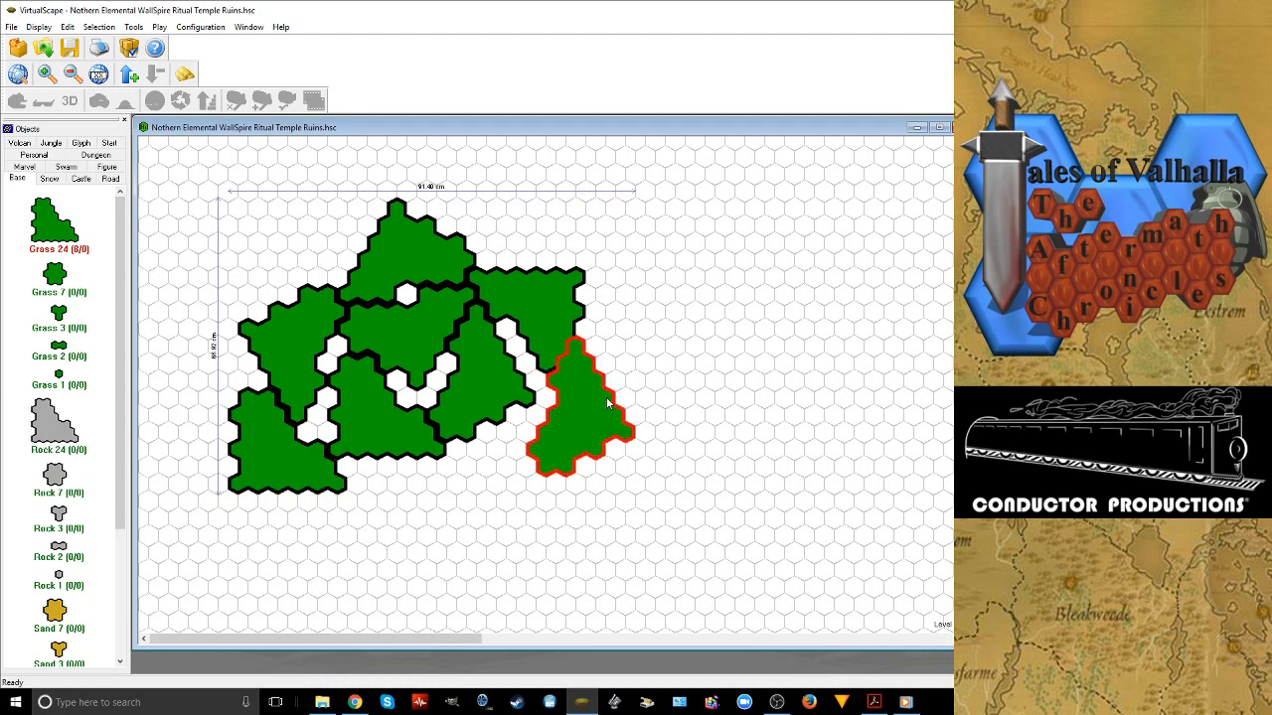
right_click(610, 423)
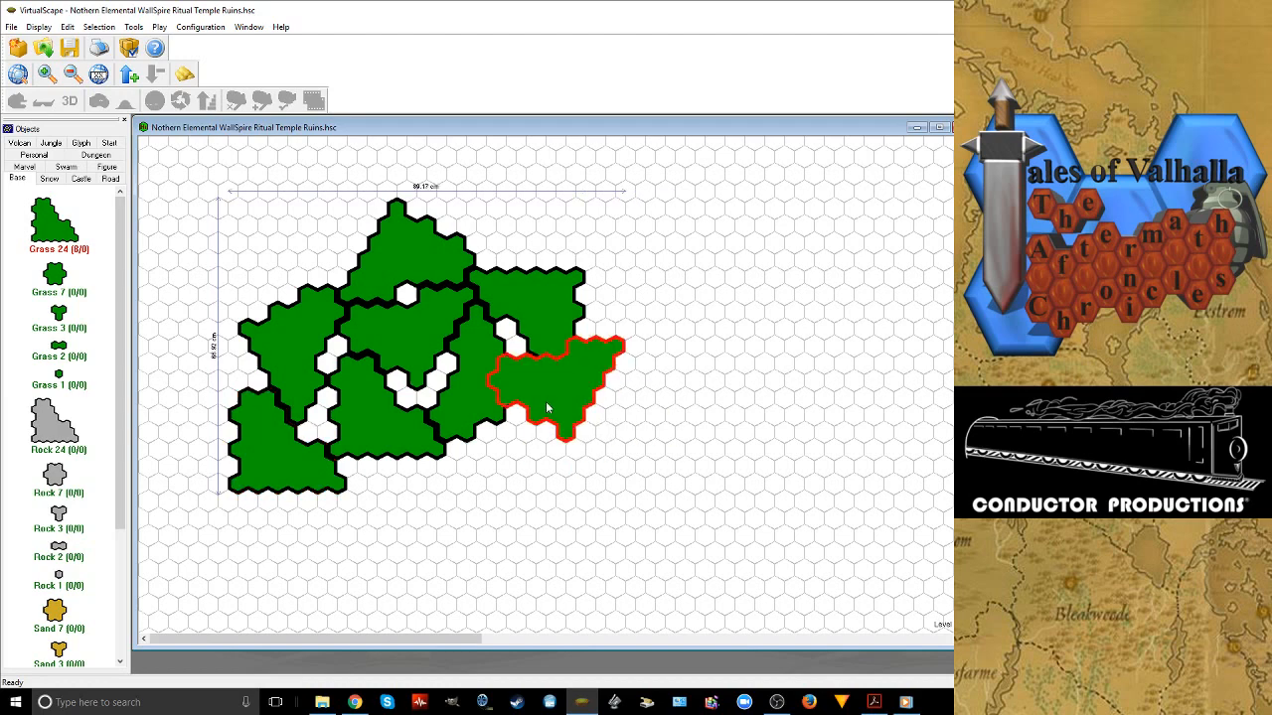
left_click_drag(545, 408, 559, 434)
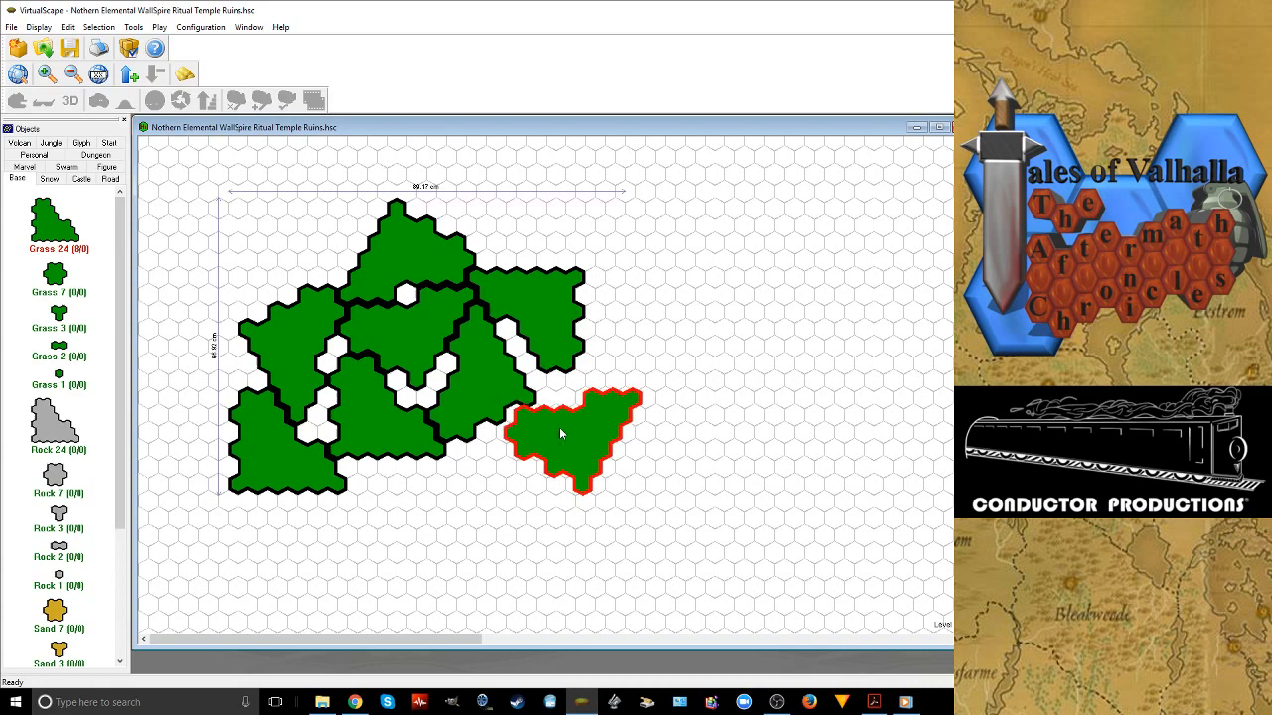
right_click(559, 433)
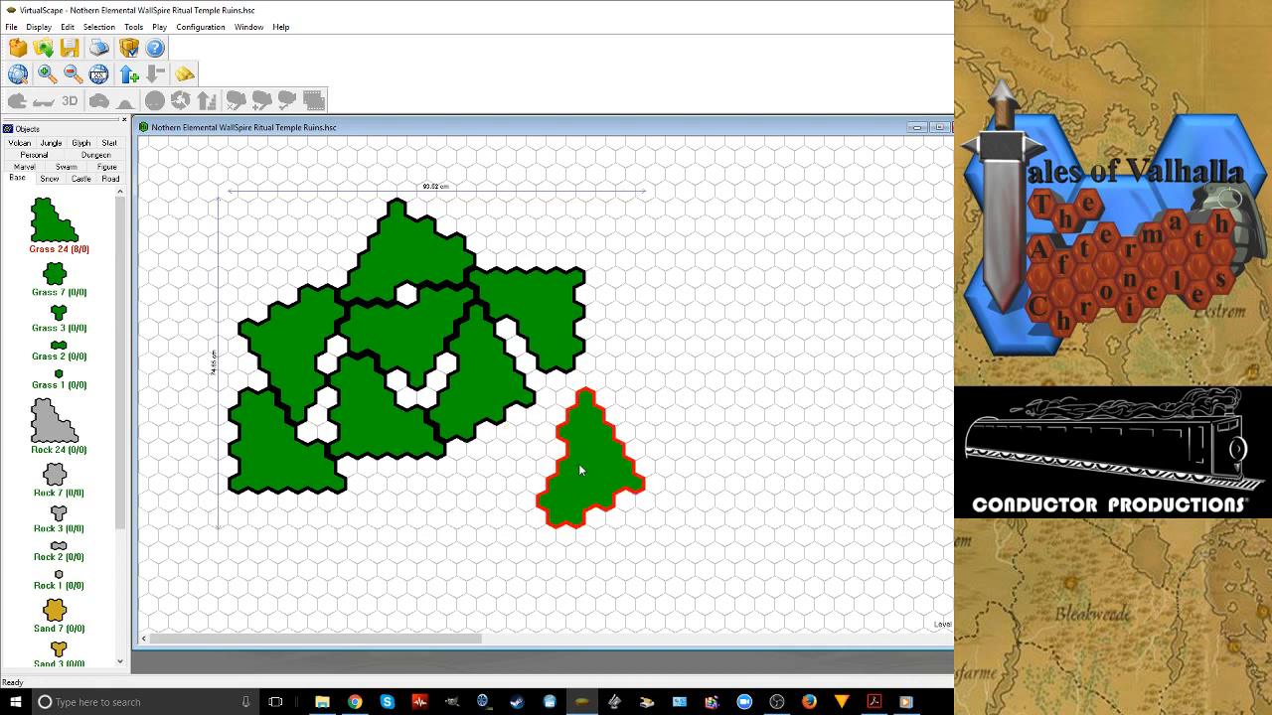
left_click_drag(580, 470, 551, 453)
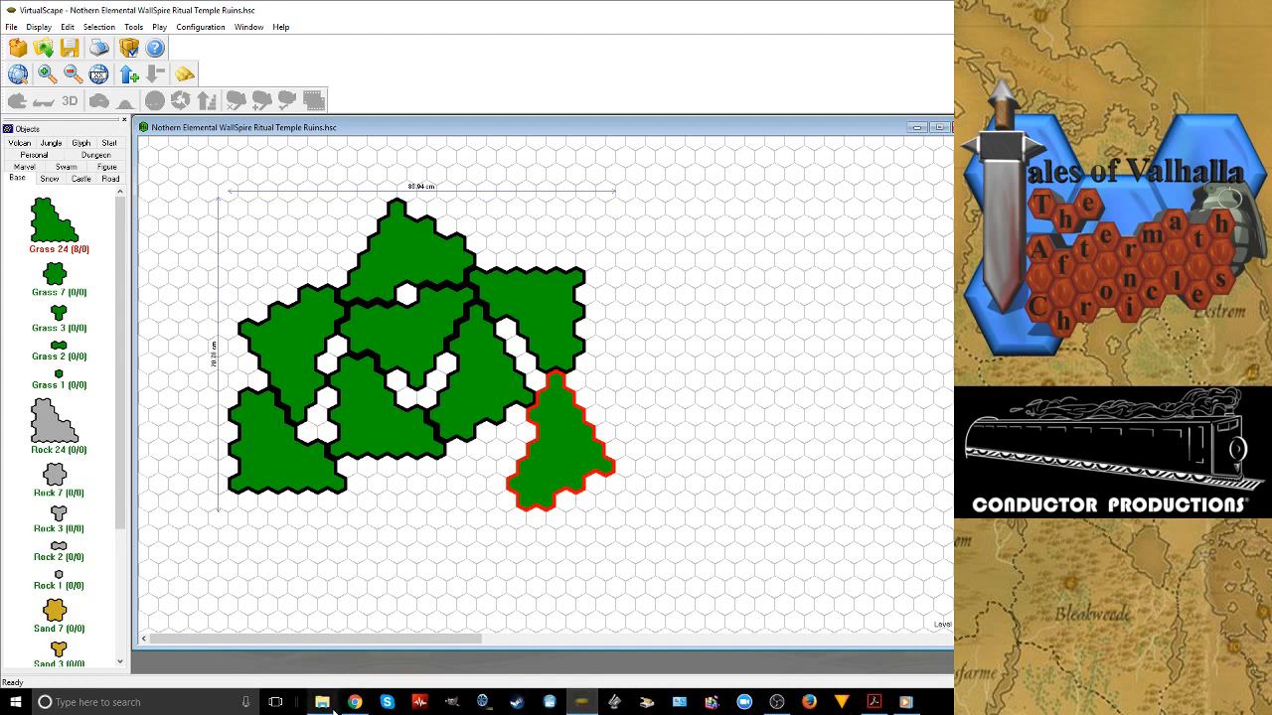
Switch to Adobe Acrobat Reader to show the Tales Of Valhalla- The Aftermath Chronicles (Season 3) script PDF and reposition its window
mouse_move(875, 702)
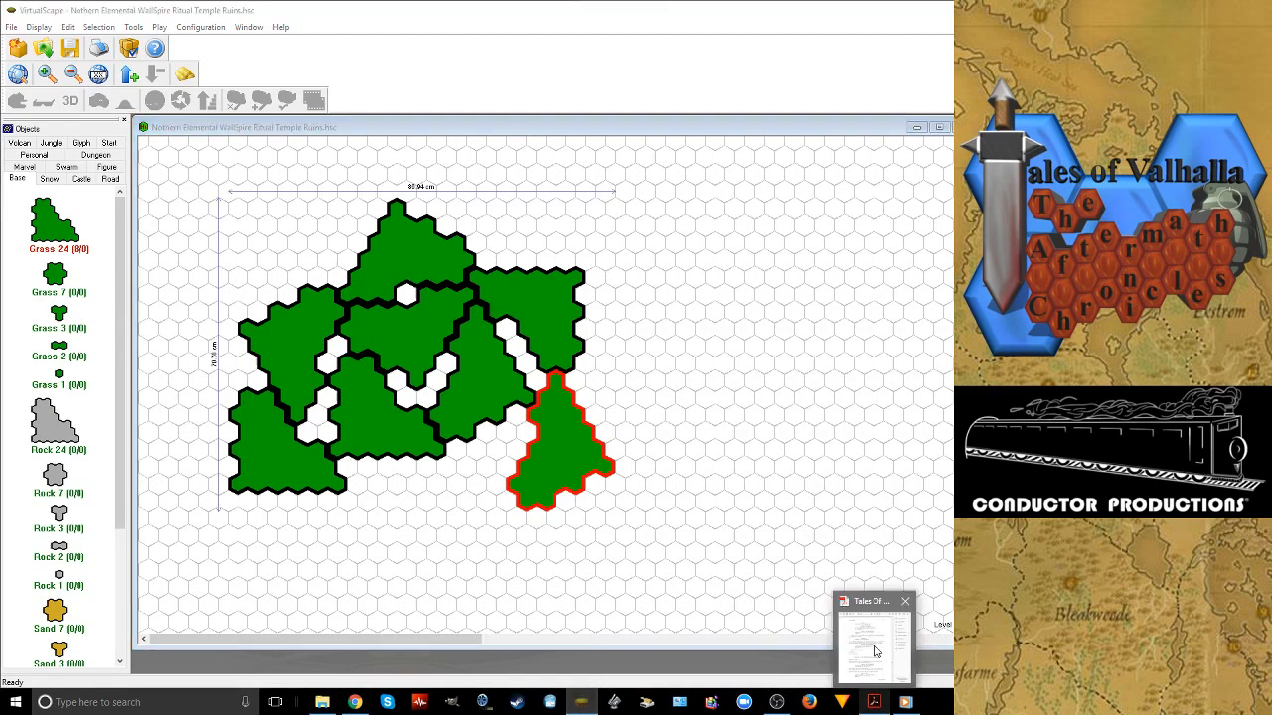
left_click_drag(818, 19, 788, 22)
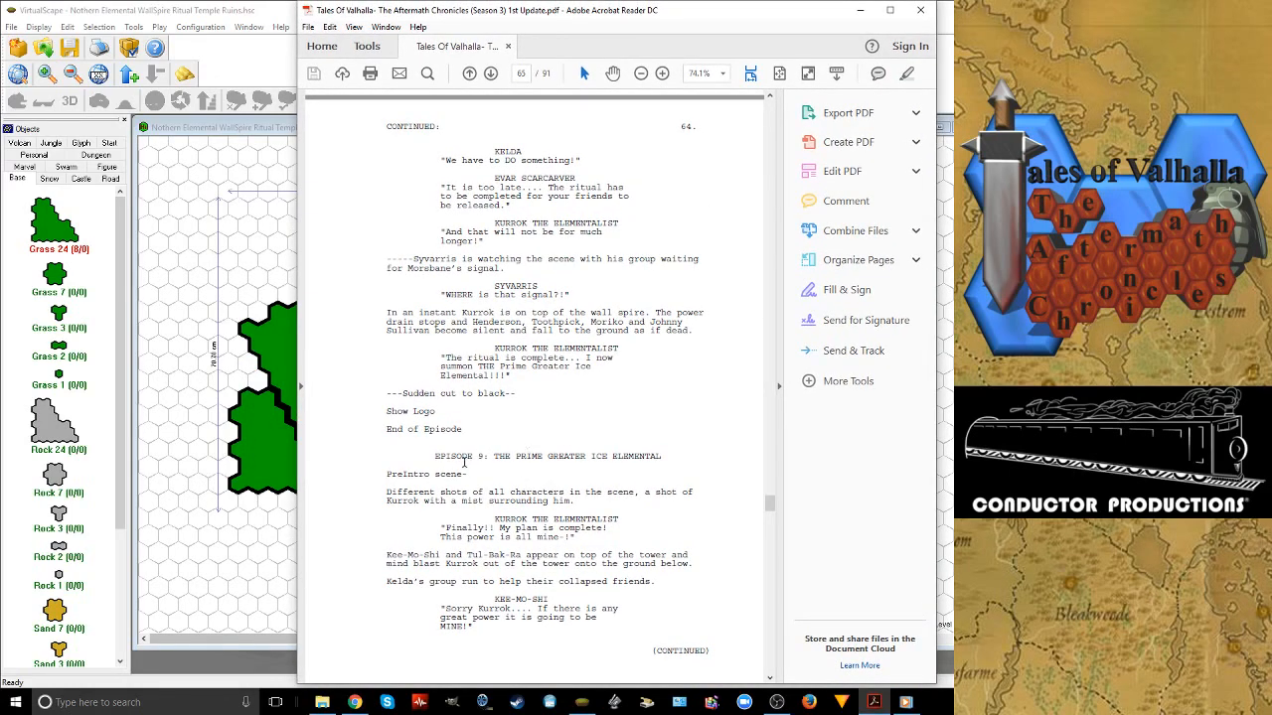
Review the script's Episode 9 opening, "The Prime Greater Ice Elemental", move the PDF window aside and return to the VirtualScape map
scroll(519, 463, "up", 2)
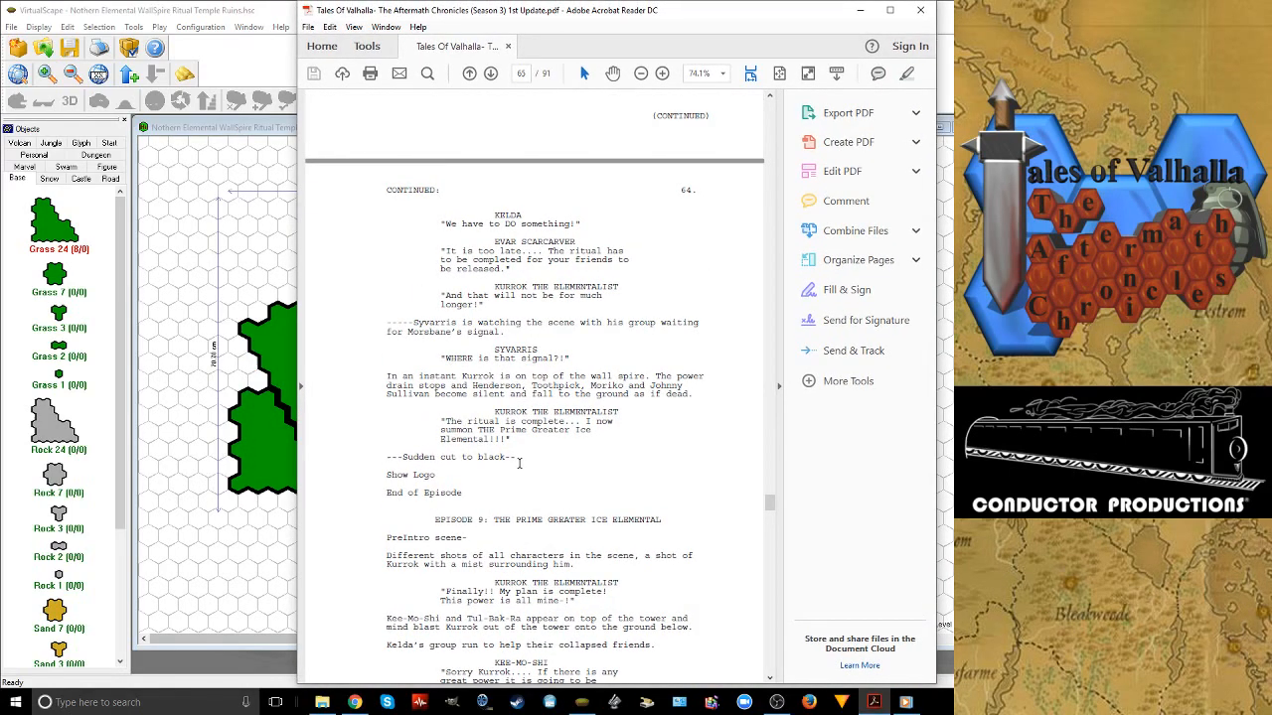
scroll(519, 463, "down", 1)
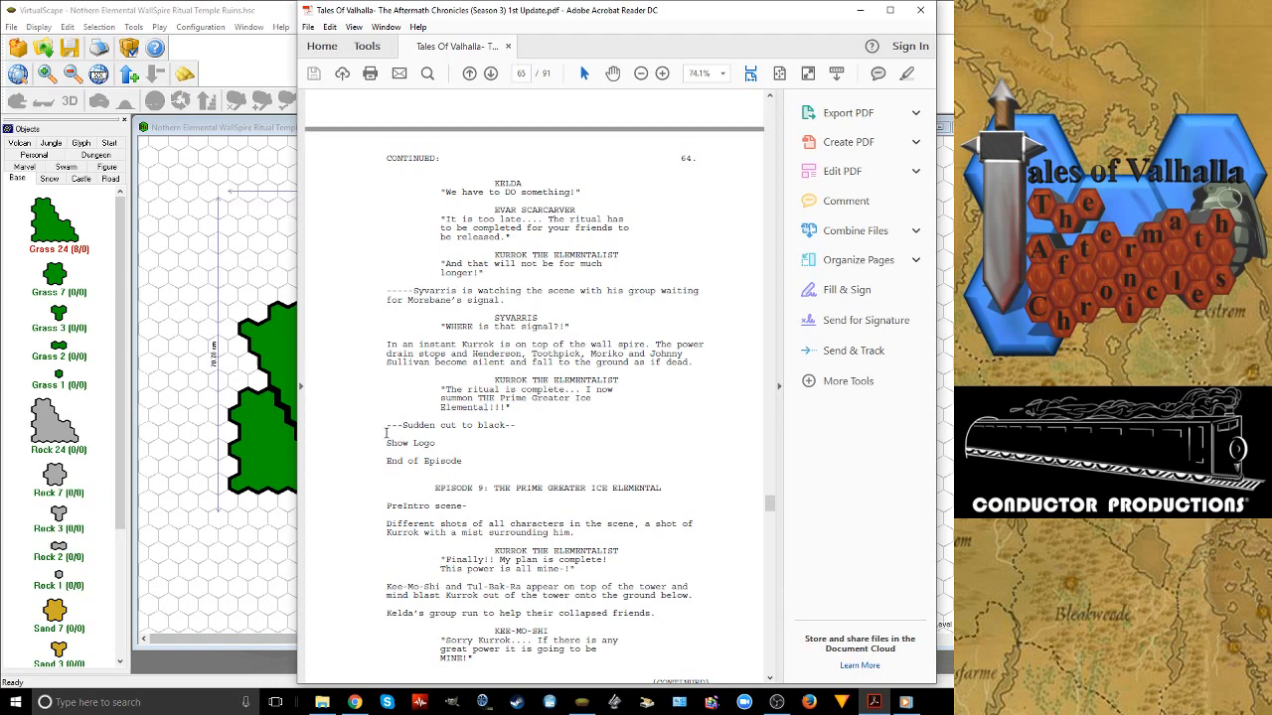
scroll(577, 444, "down", 1)
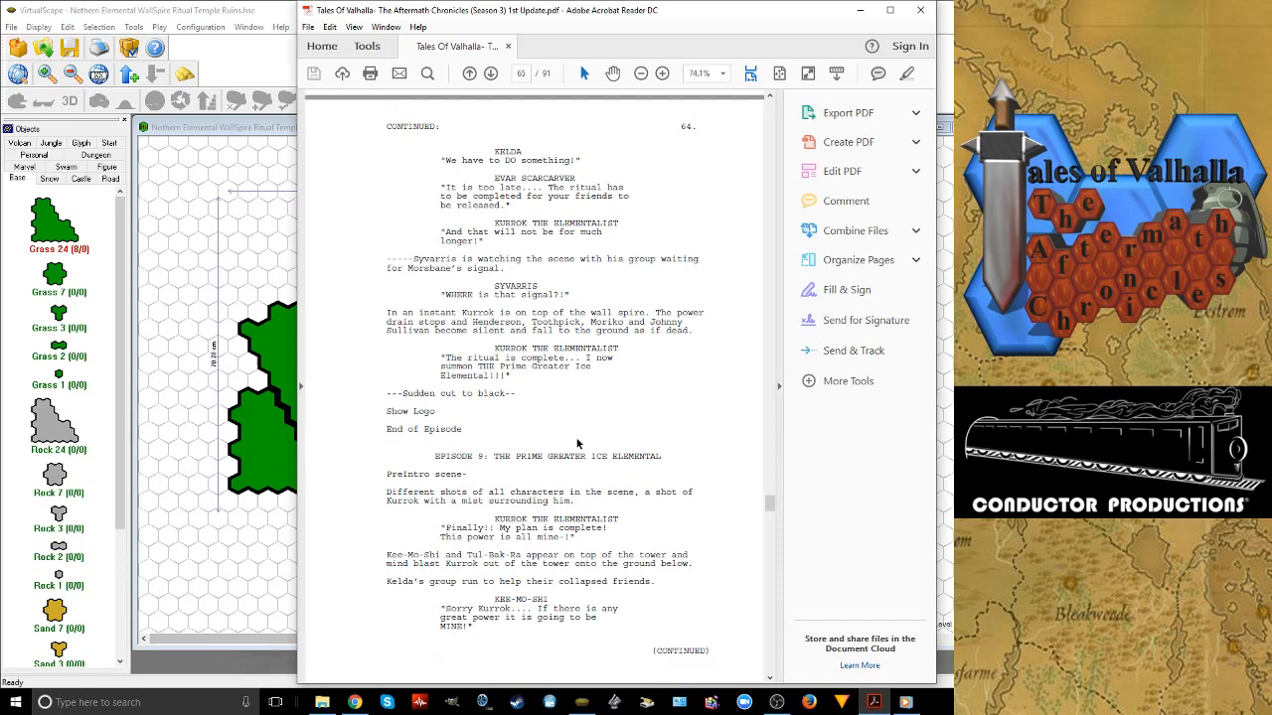
scroll(577, 444, "down", 1)
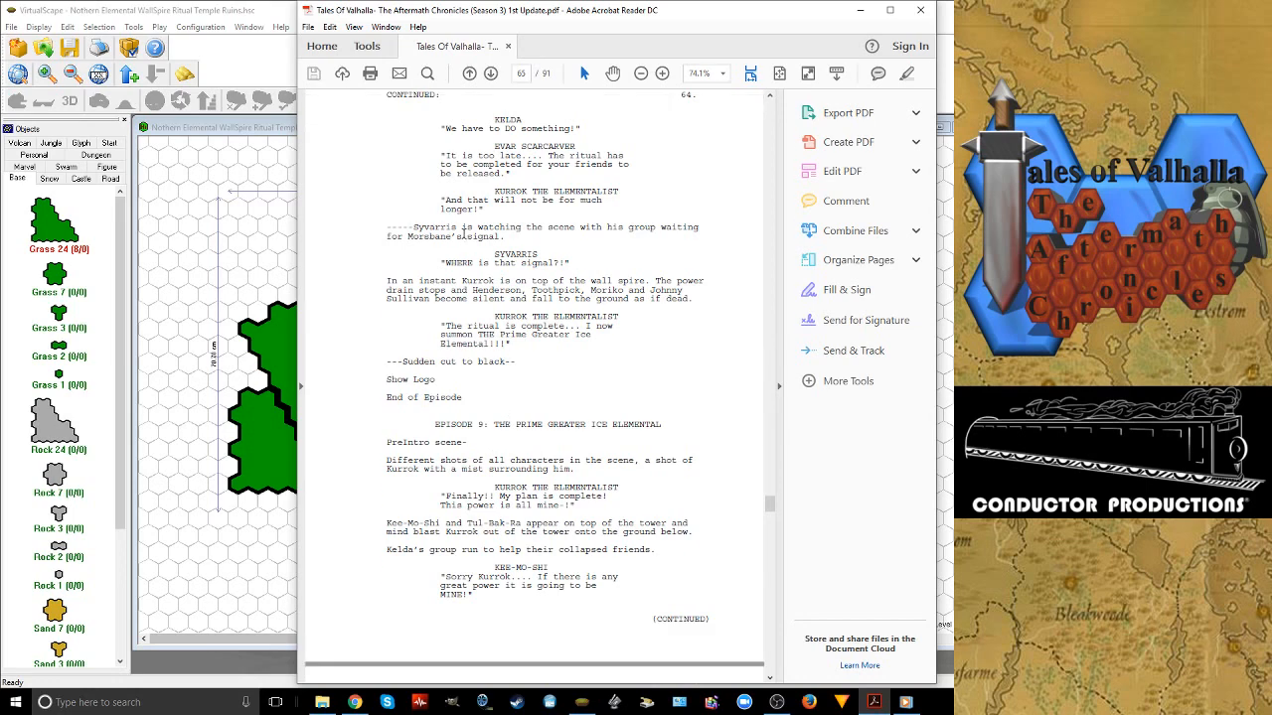
scroll(531, 332, "up", 1)
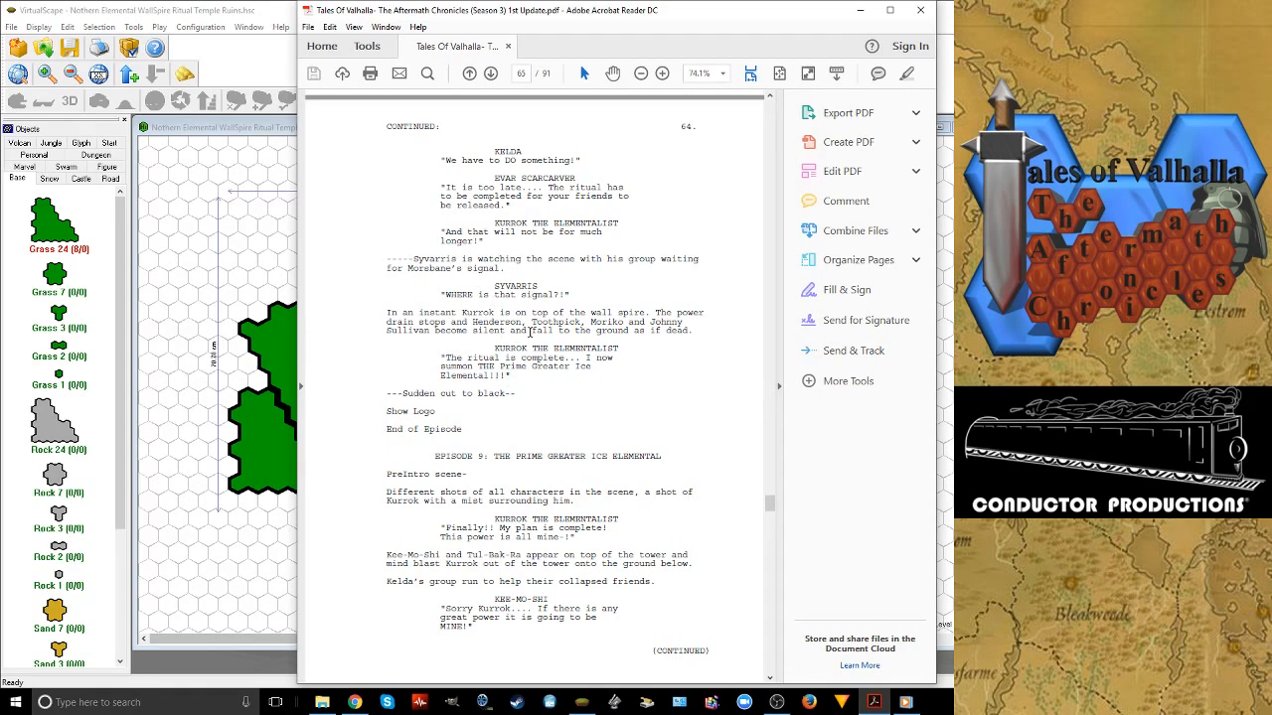
scroll(531, 332, "down", 1)
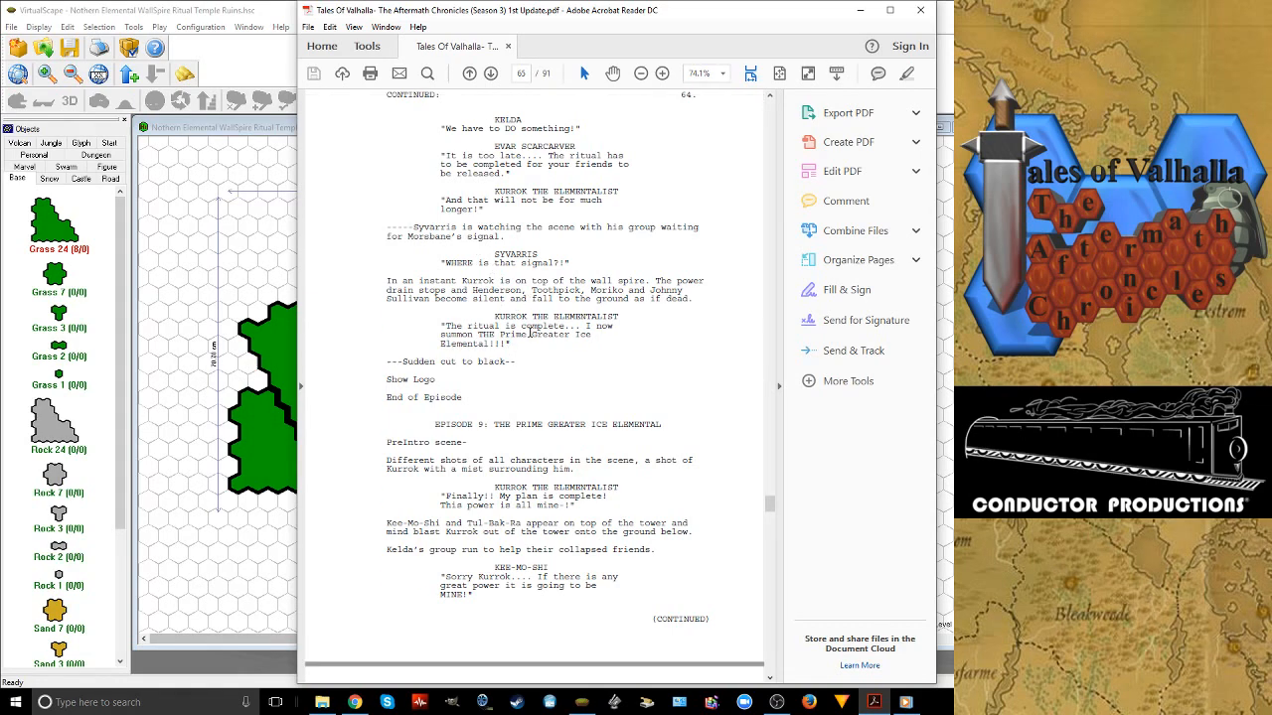
scroll(530, 332, "down", 1)
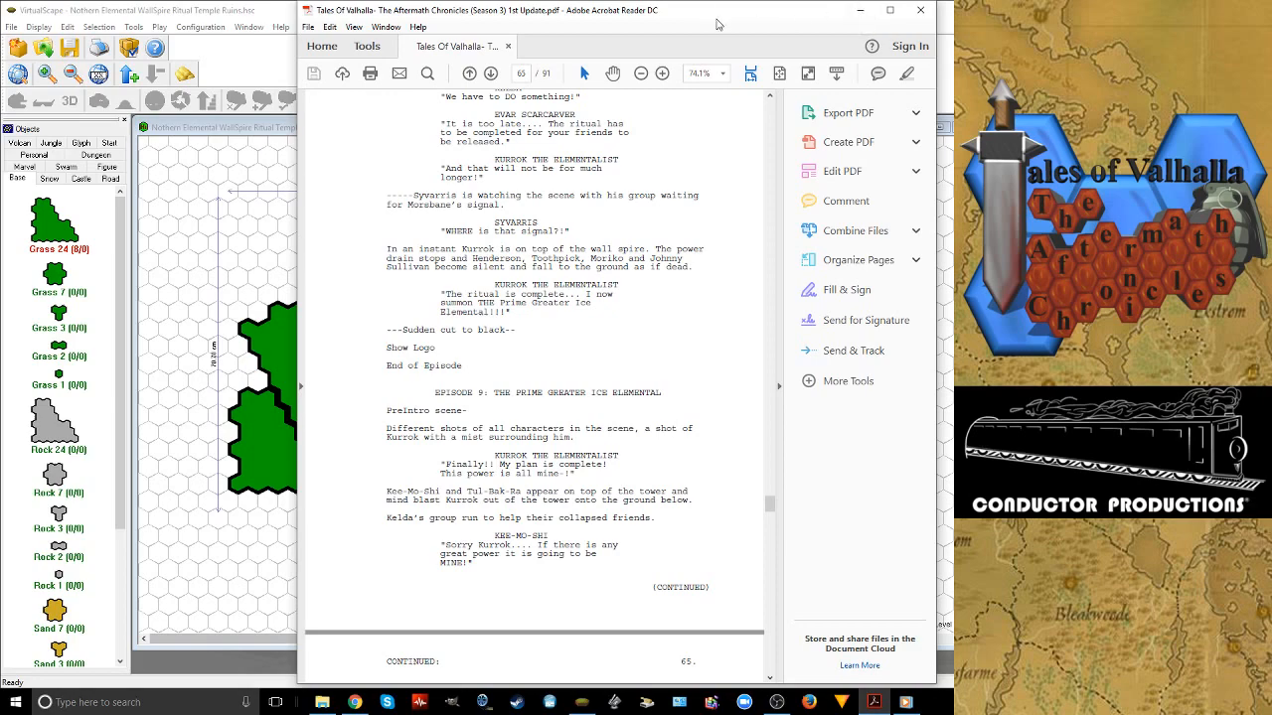
left_click_drag(717, 20, 1045, 20)
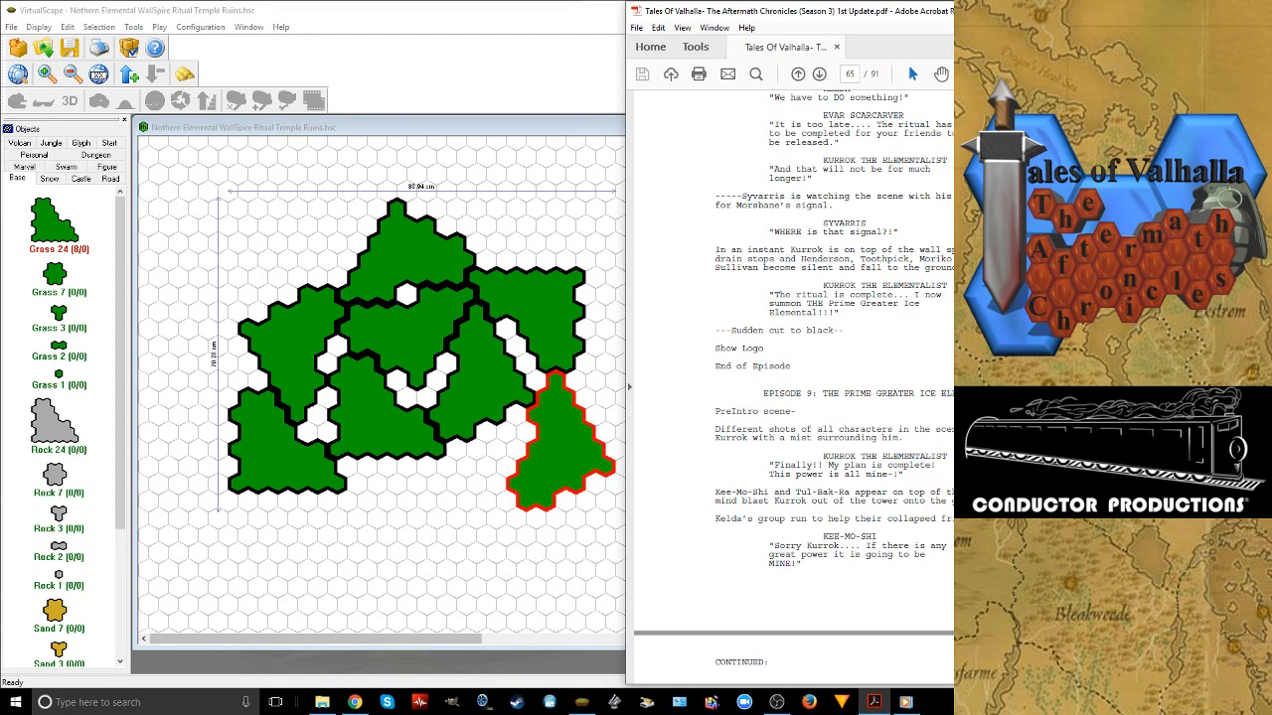
left_click(398, 367)
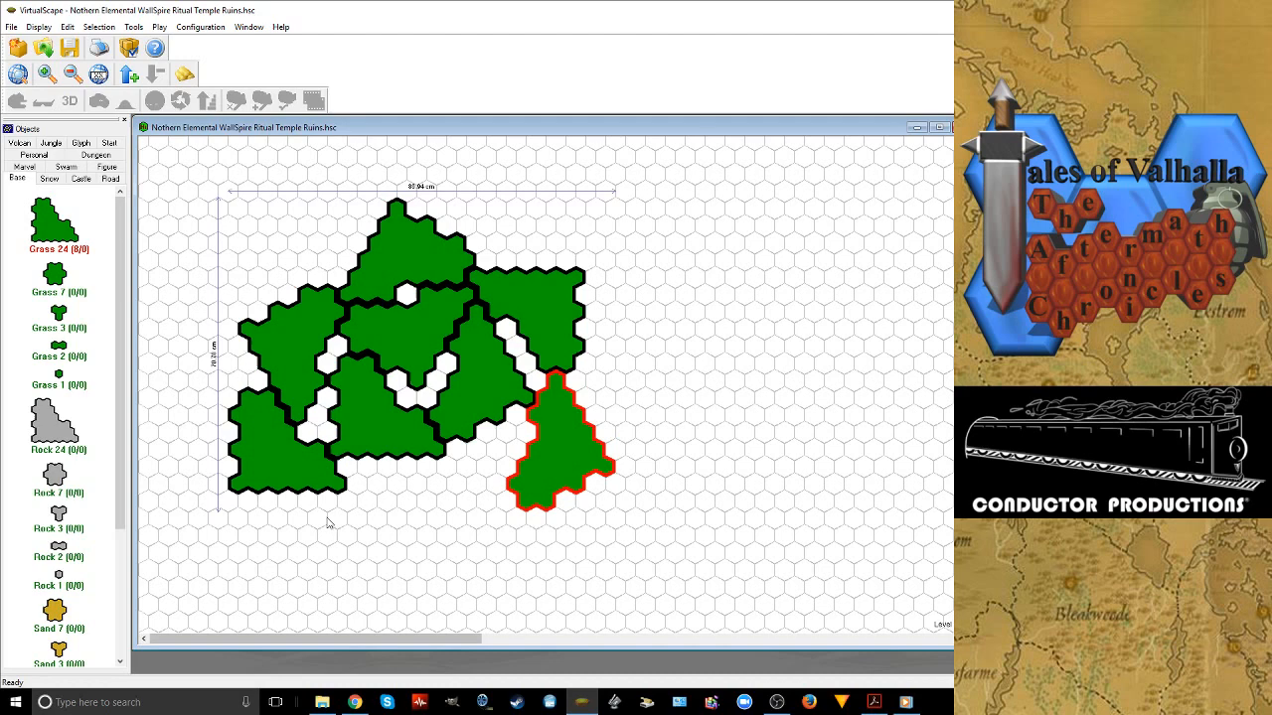
Add a ninth Grass 24 tile with its tip downward, fitted against the left edge of the far-right tip-up tile
left_click(294, 512)
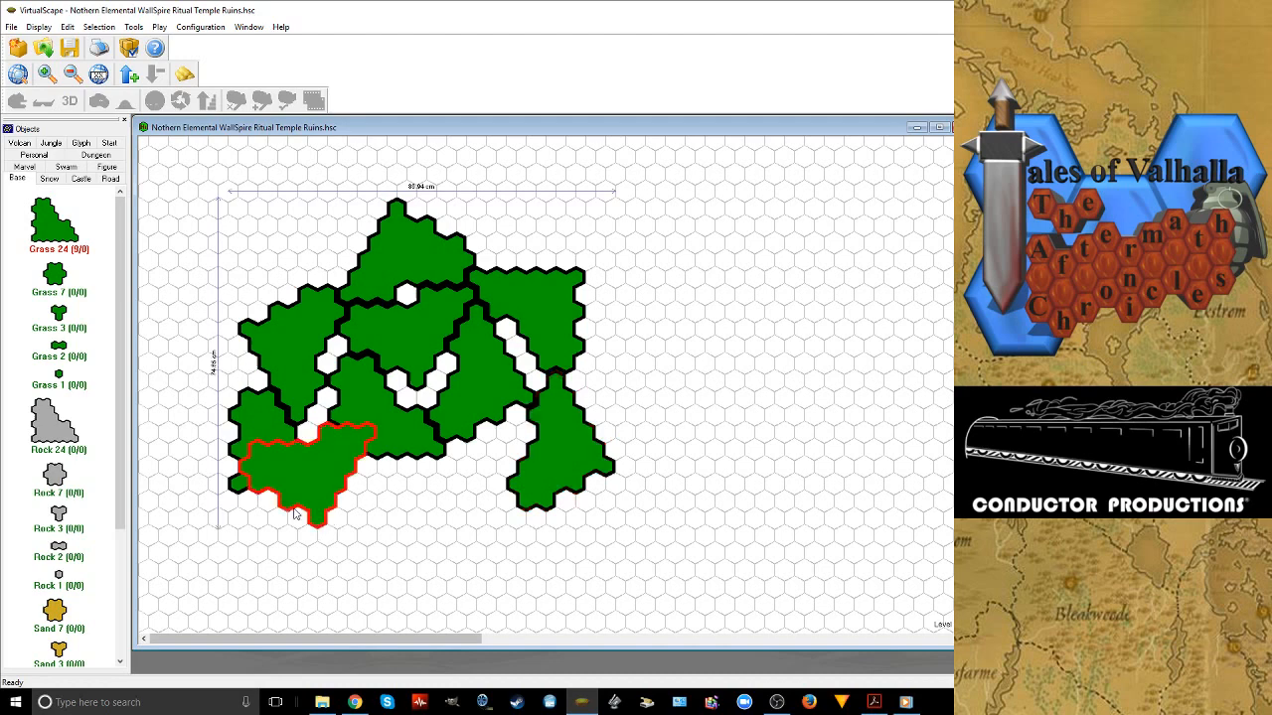
left_click_drag(294, 513, 445, 509)
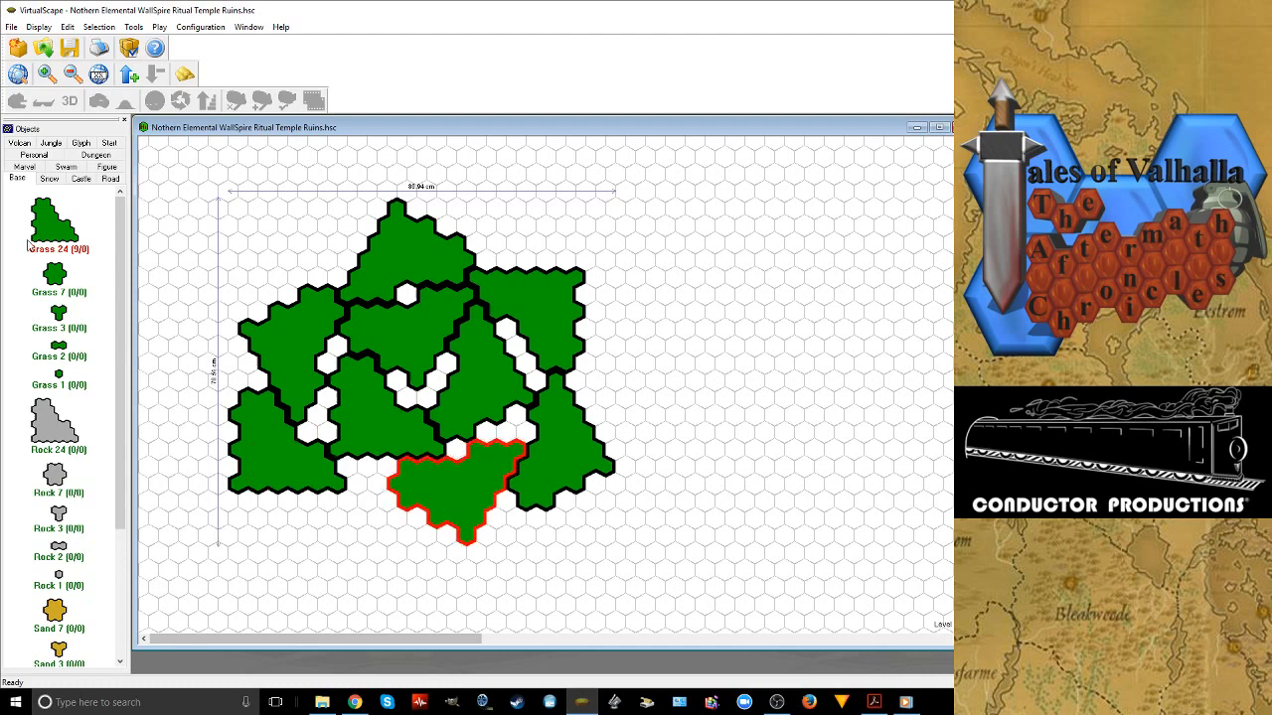
left_click_drag(28, 243, 352, 560)
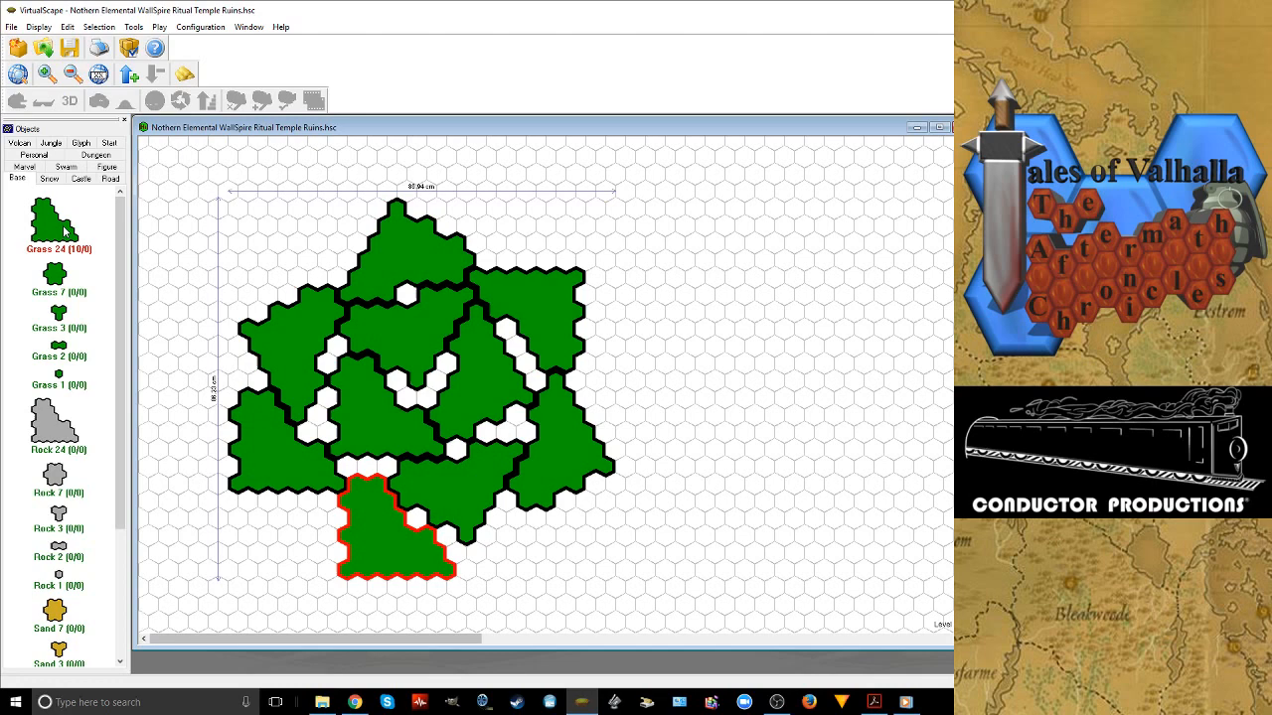
left_click_drag(64, 230, 346, 594)
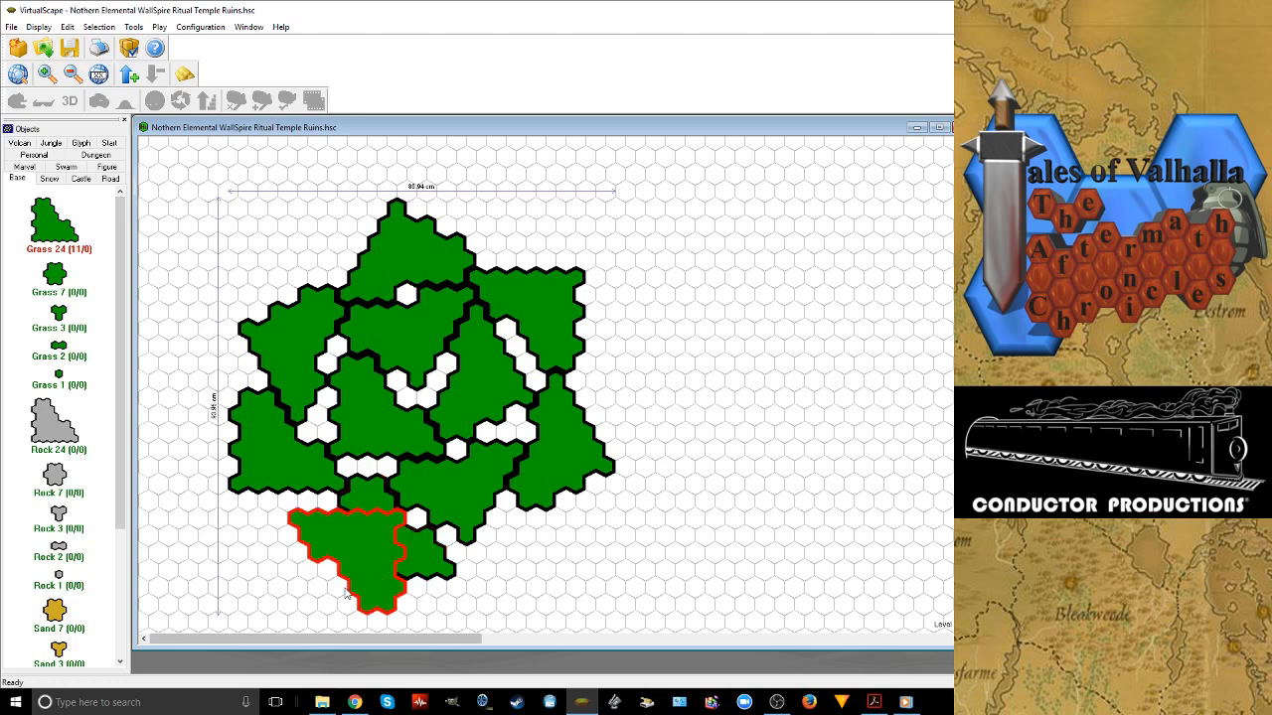
key("Escape")
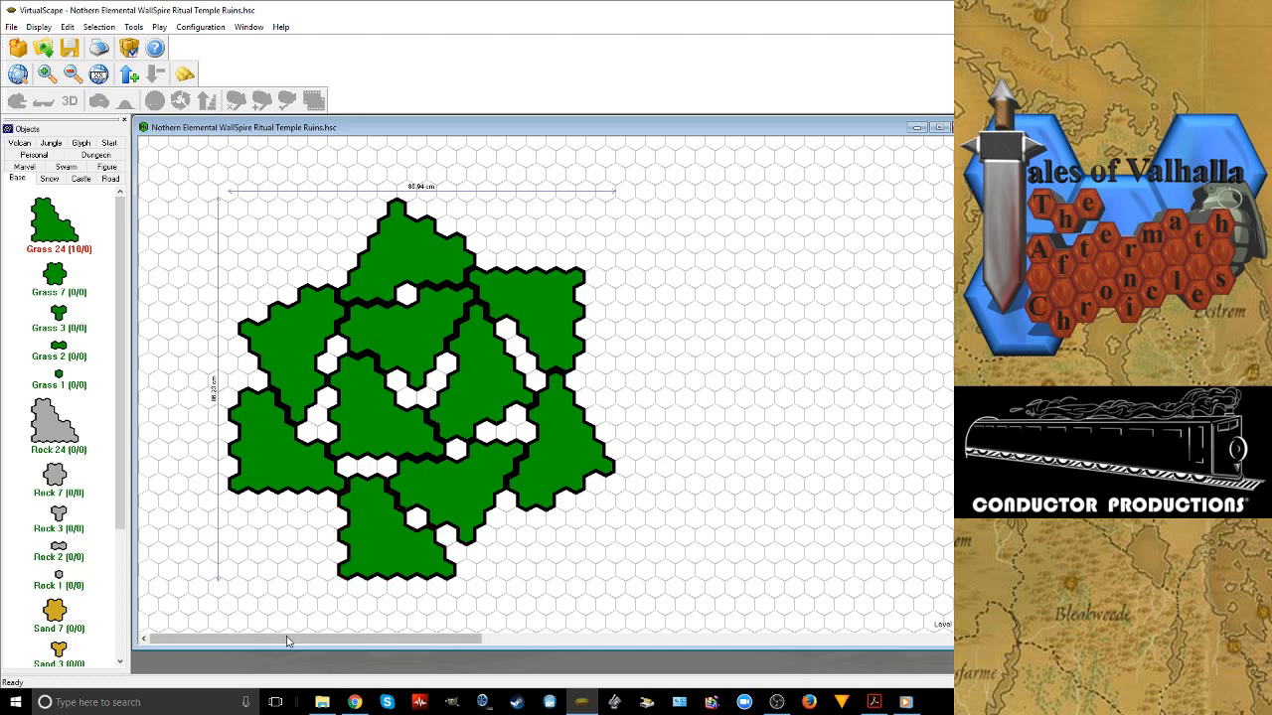
left_click(363, 541)
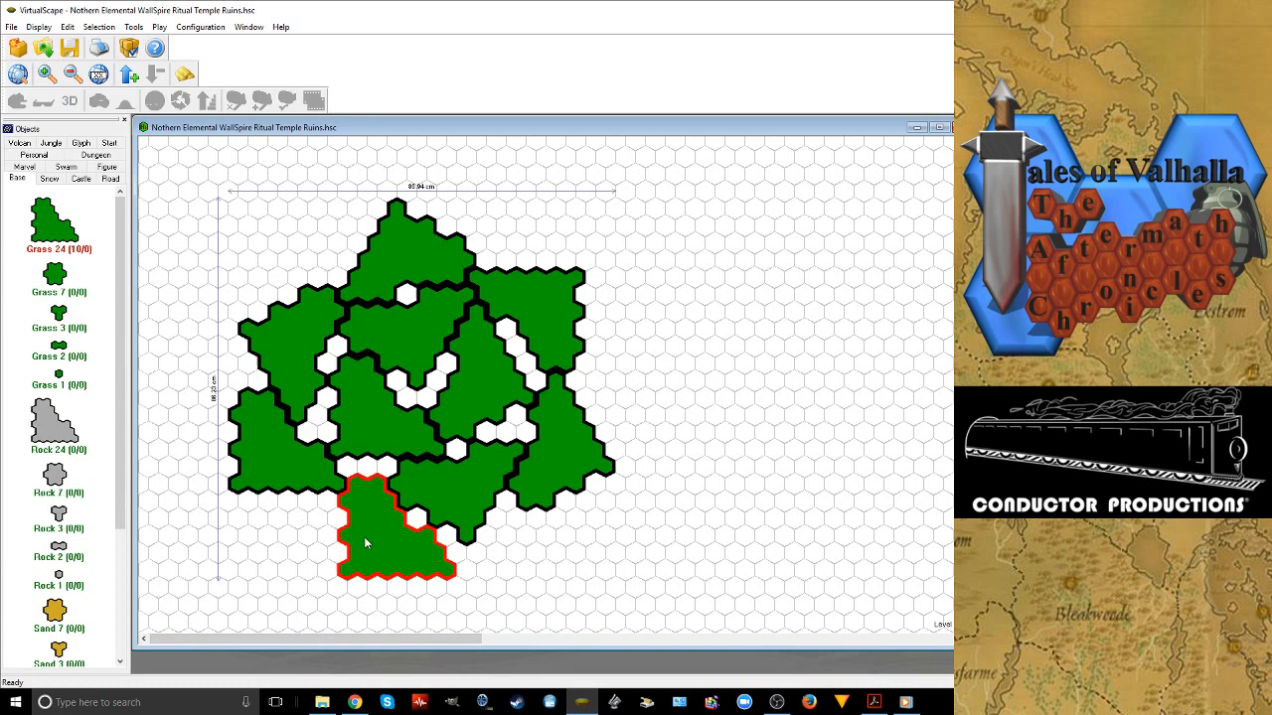
key("Delete")
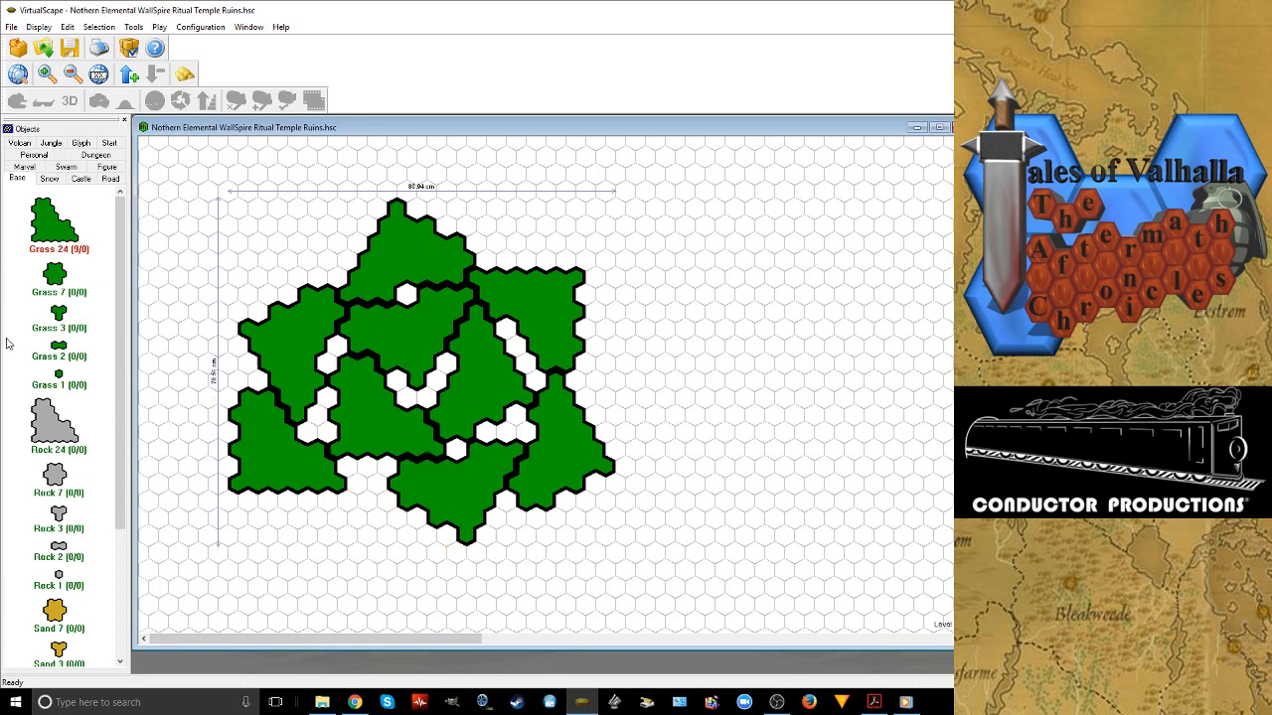
Add a tenth Grass 24 tile at the bottom of the layout and a Grass 7 tile against its left edge
left_click_drag(335, 584, 381, 570)
scroll(377, 569, "down", 2)
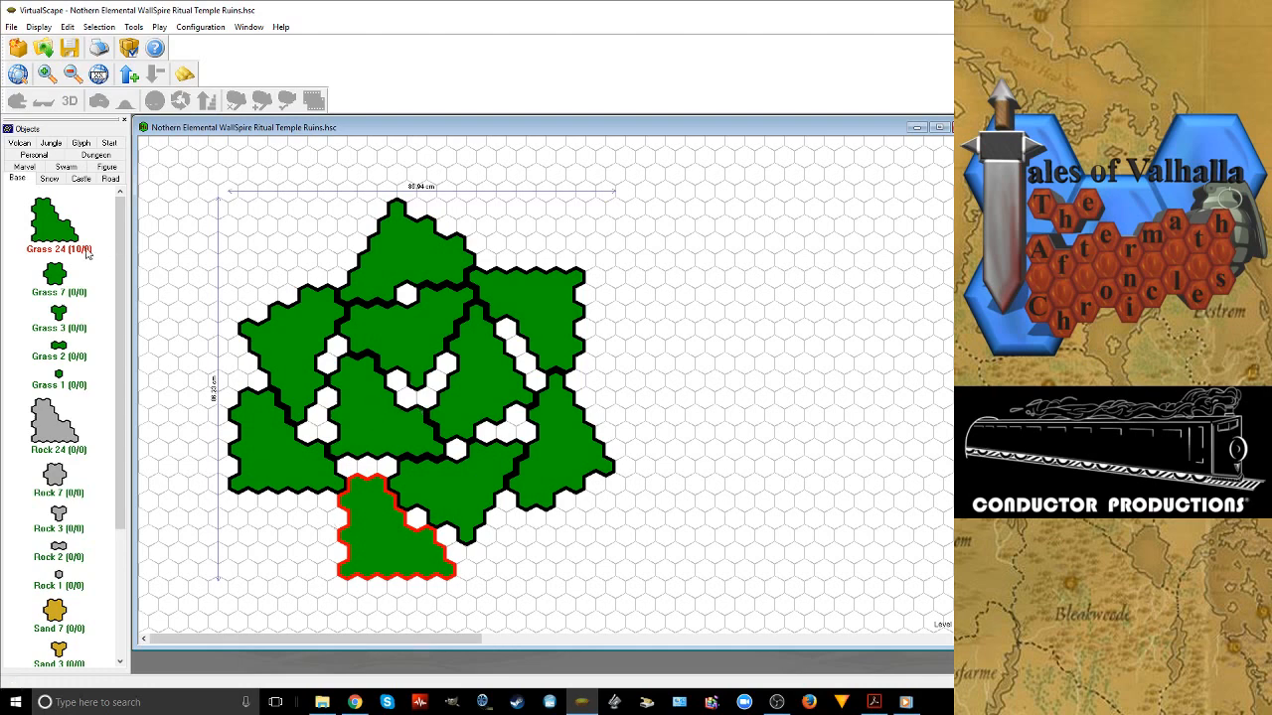
left_click_drag(50, 280, 298, 516)
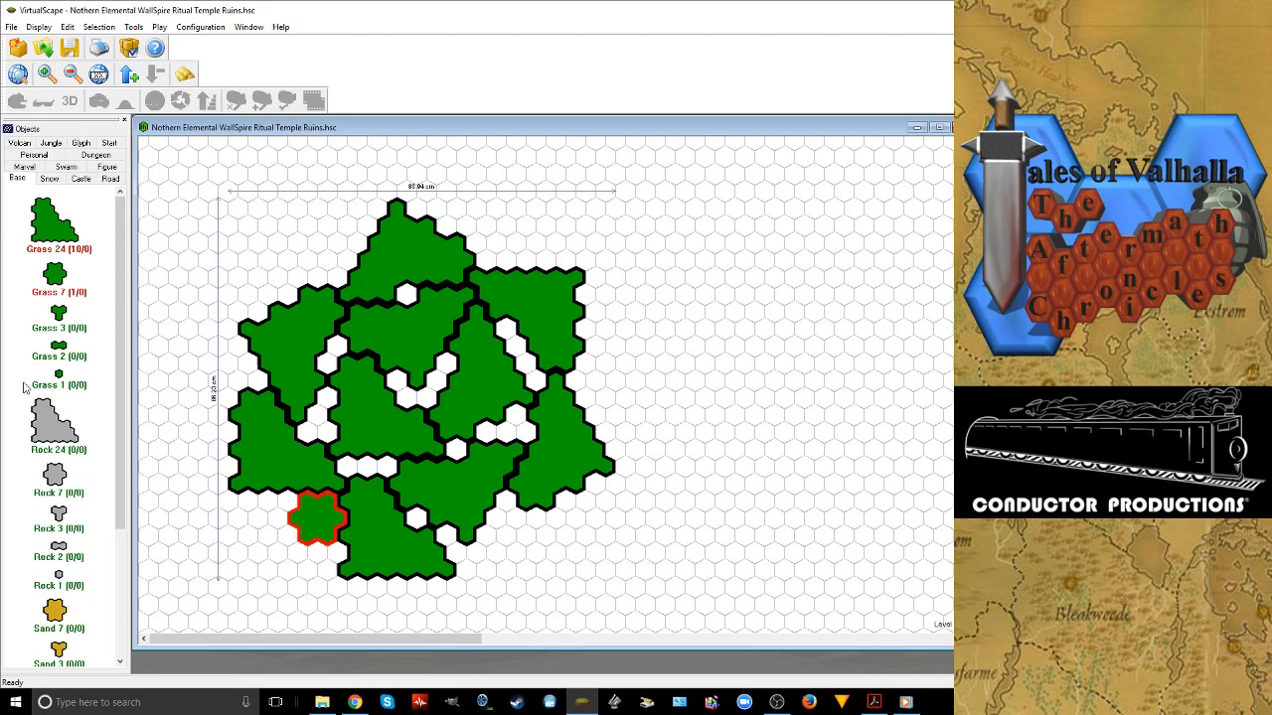
Fill the gaps around the right-centre Grass 24 tile with six Grass 2 tiles, rotated to fit
left_click_drag(59, 347, 507, 439)
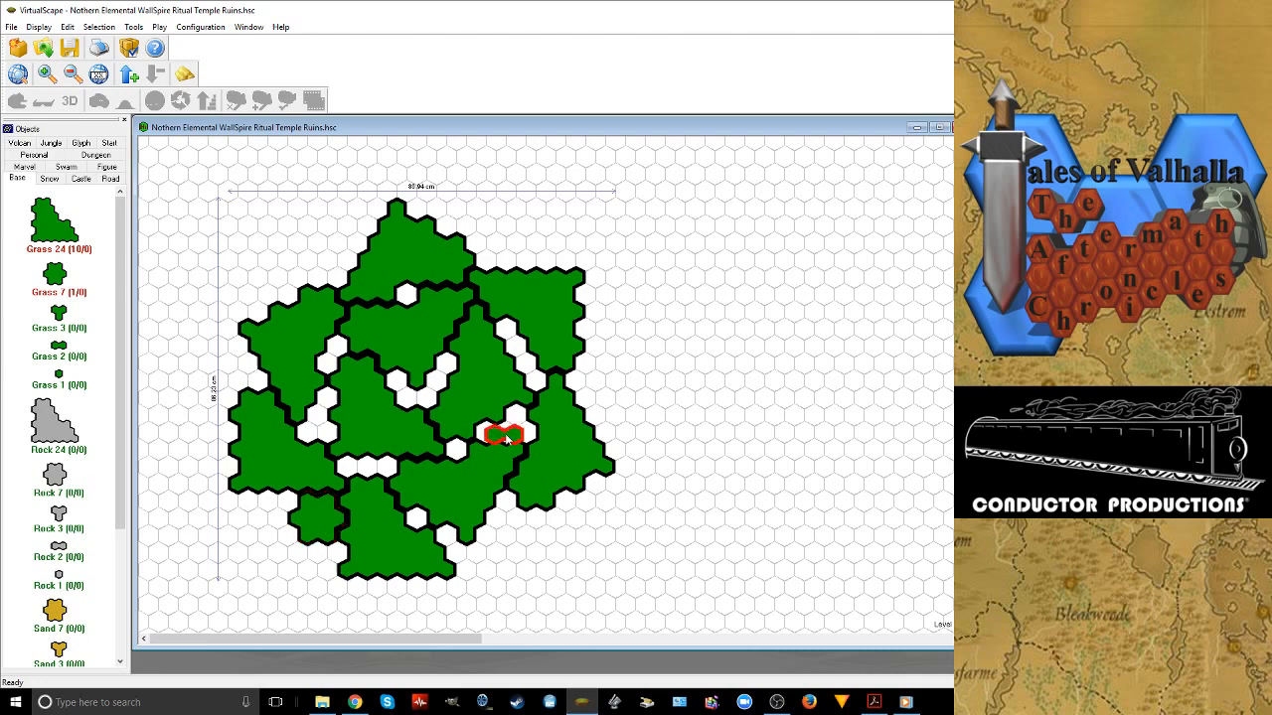
left_click(507, 439)
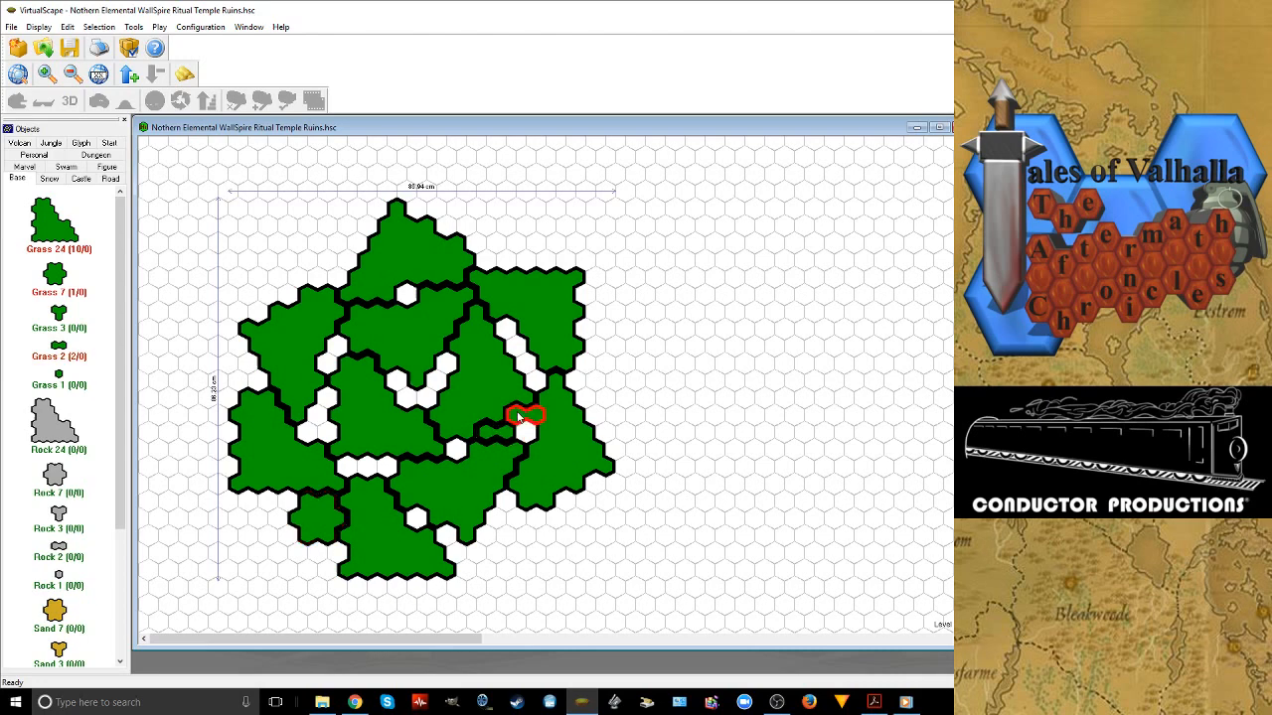
left_click(518, 417)
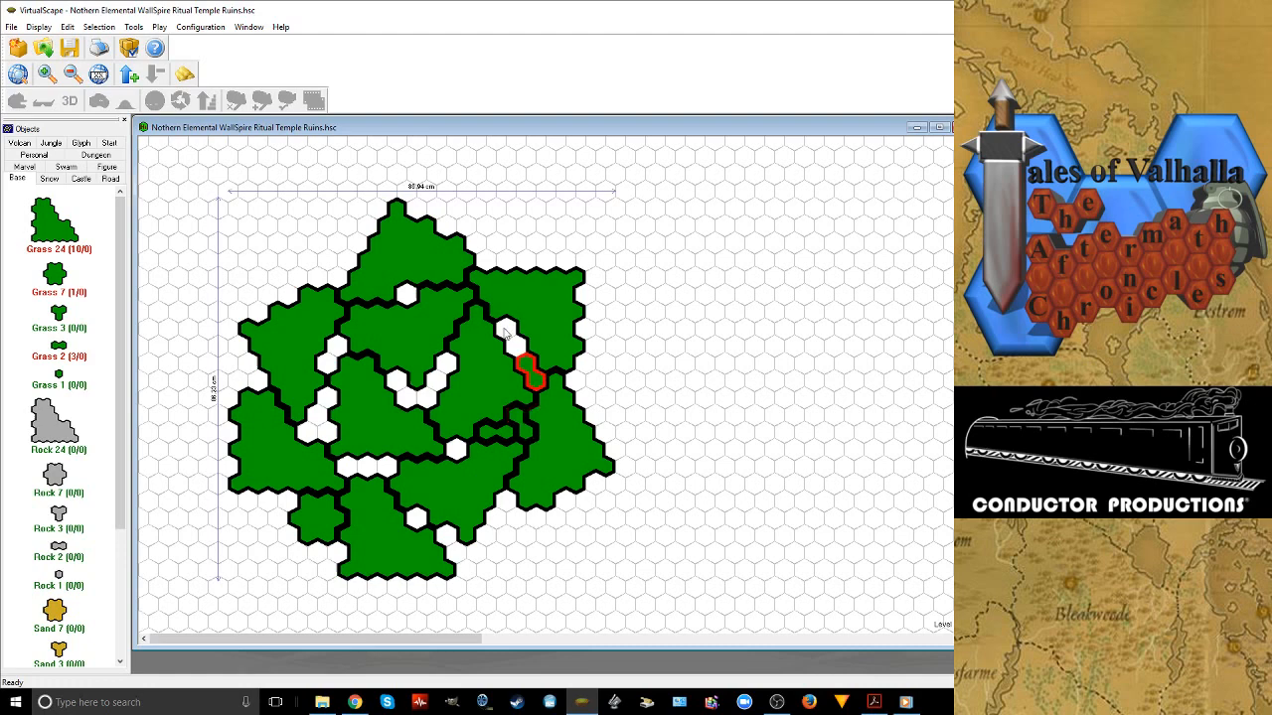
left_click(527, 367)
left_click(505, 333)
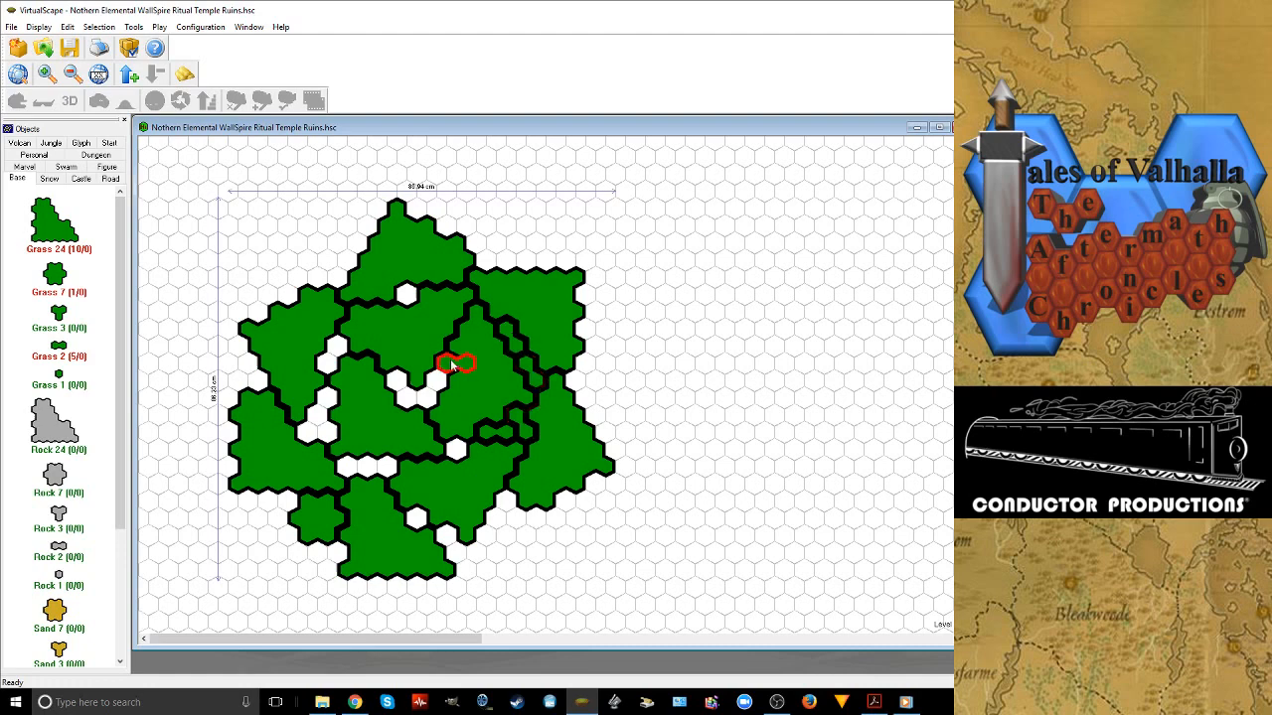
left_click(452, 366)
Fill the lower-centre single-hex gap with a Grass 1 tile, and the lower-left and left gaps with four Grass 2 tiles
left_click(61, 376)
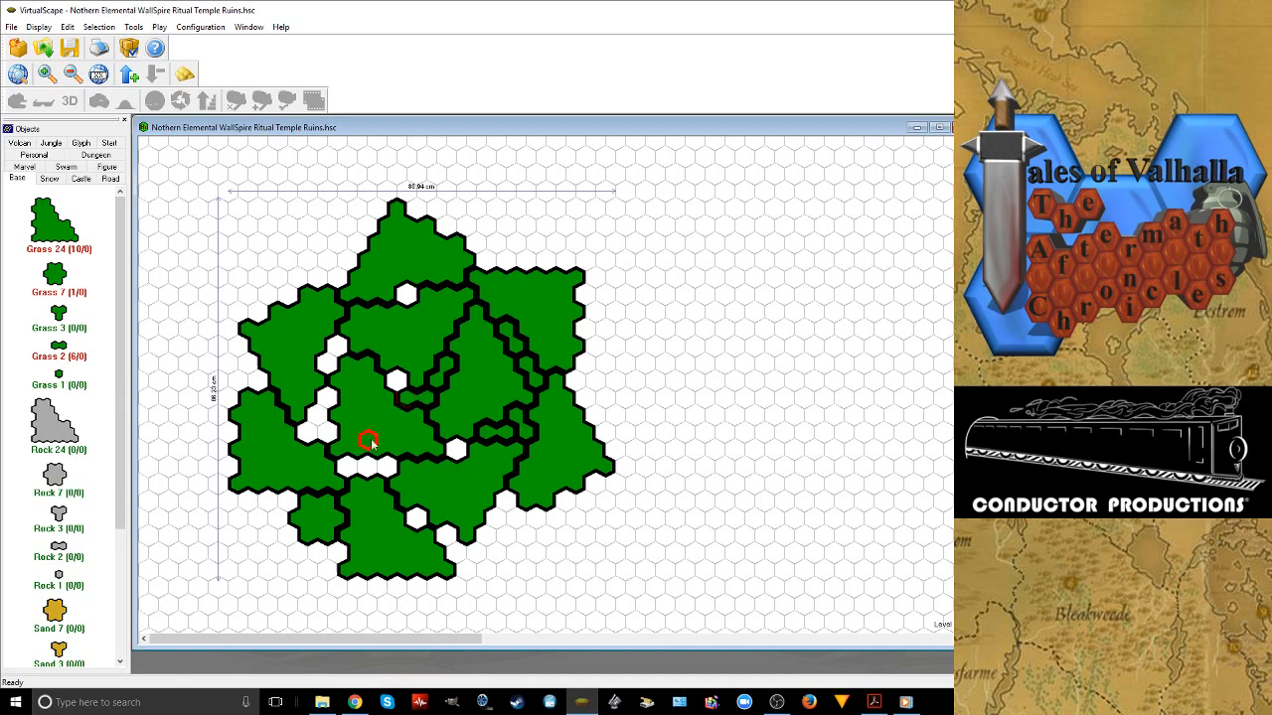
left_click(456, 449)
left_click(360, 465)
left_click(59, 349)
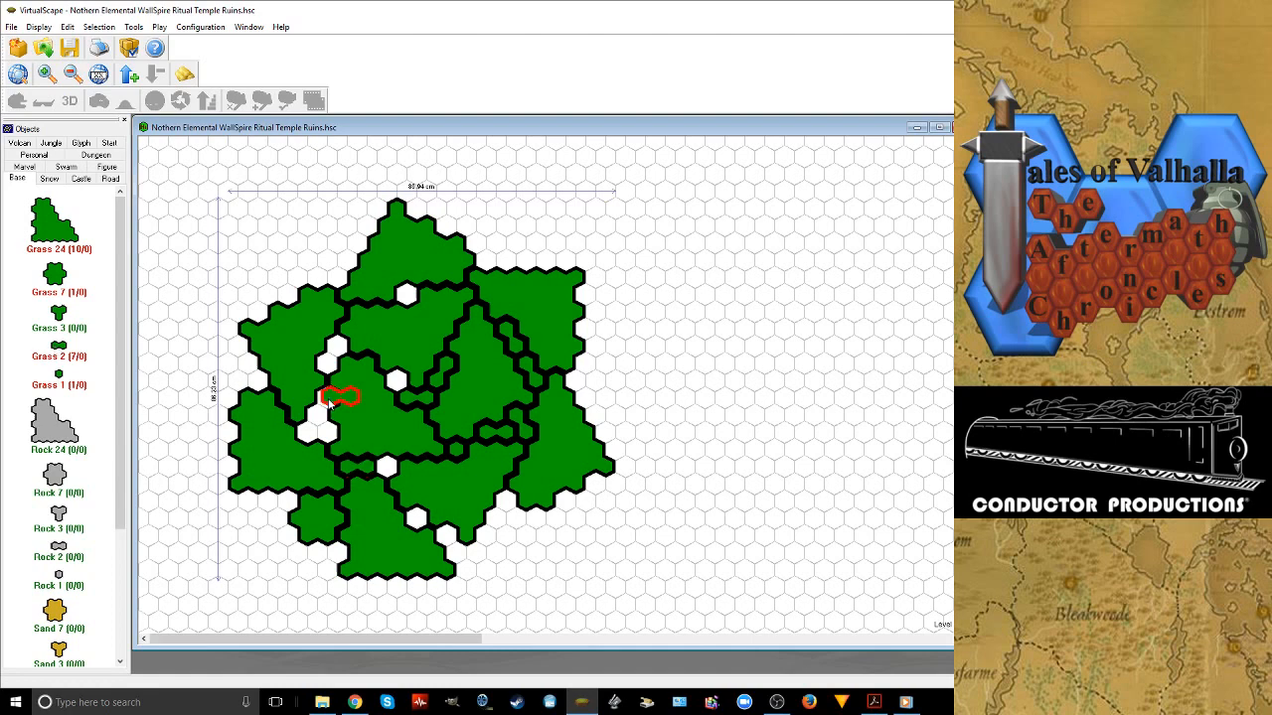
left_click(324, 406)
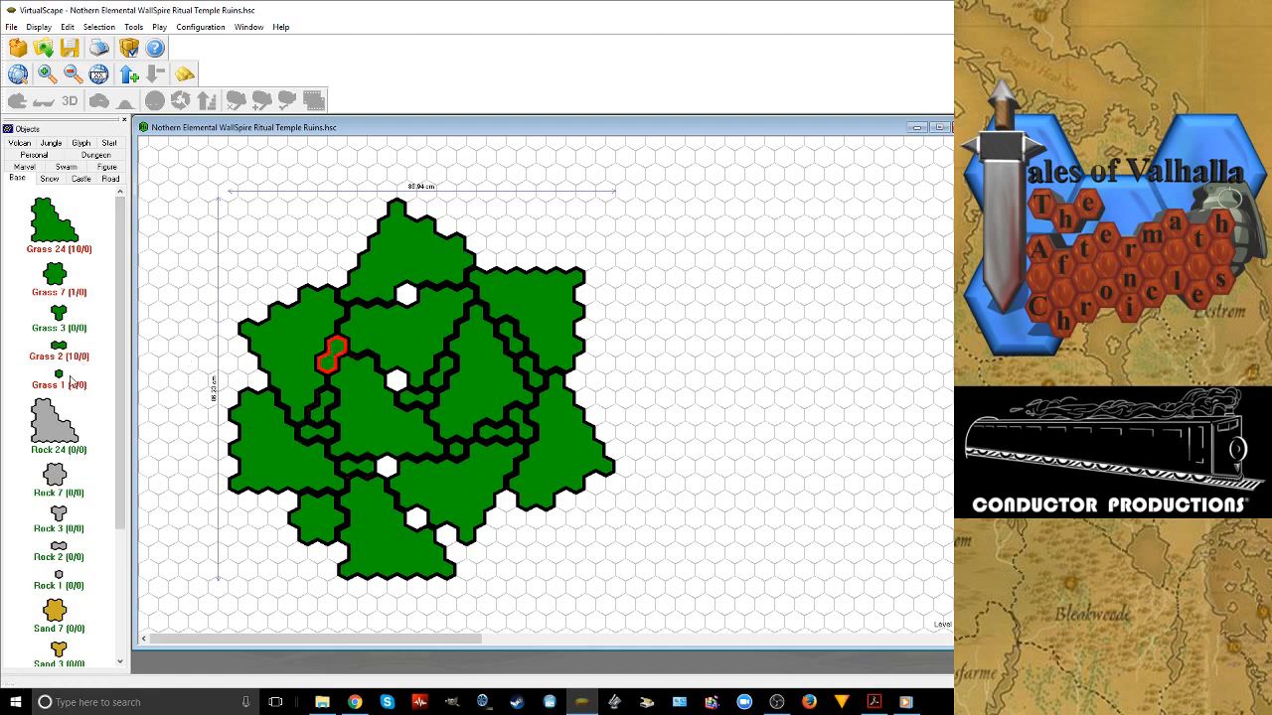
Fill the single-hex gaps below the topmost Grass 24 tile and at the layout's centre with Grass 1 tiles
left_click(59, 376)
left_click(410, 296)
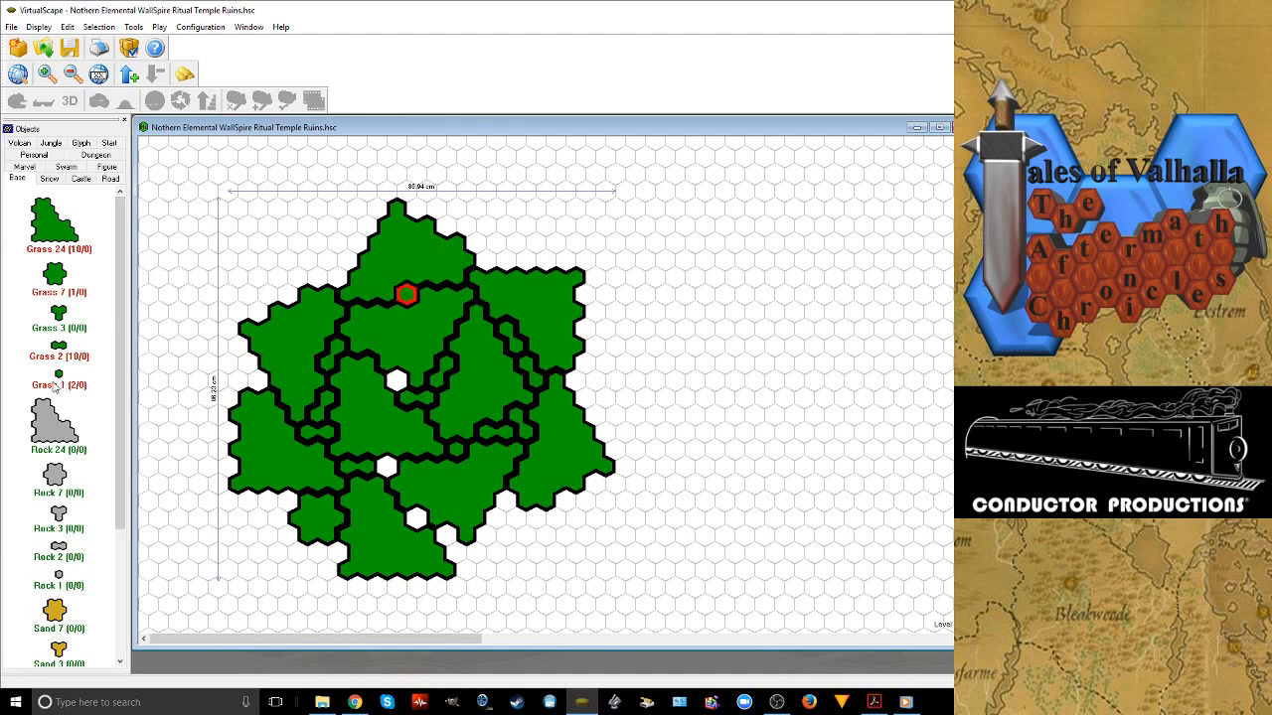
left_click(54, 388)
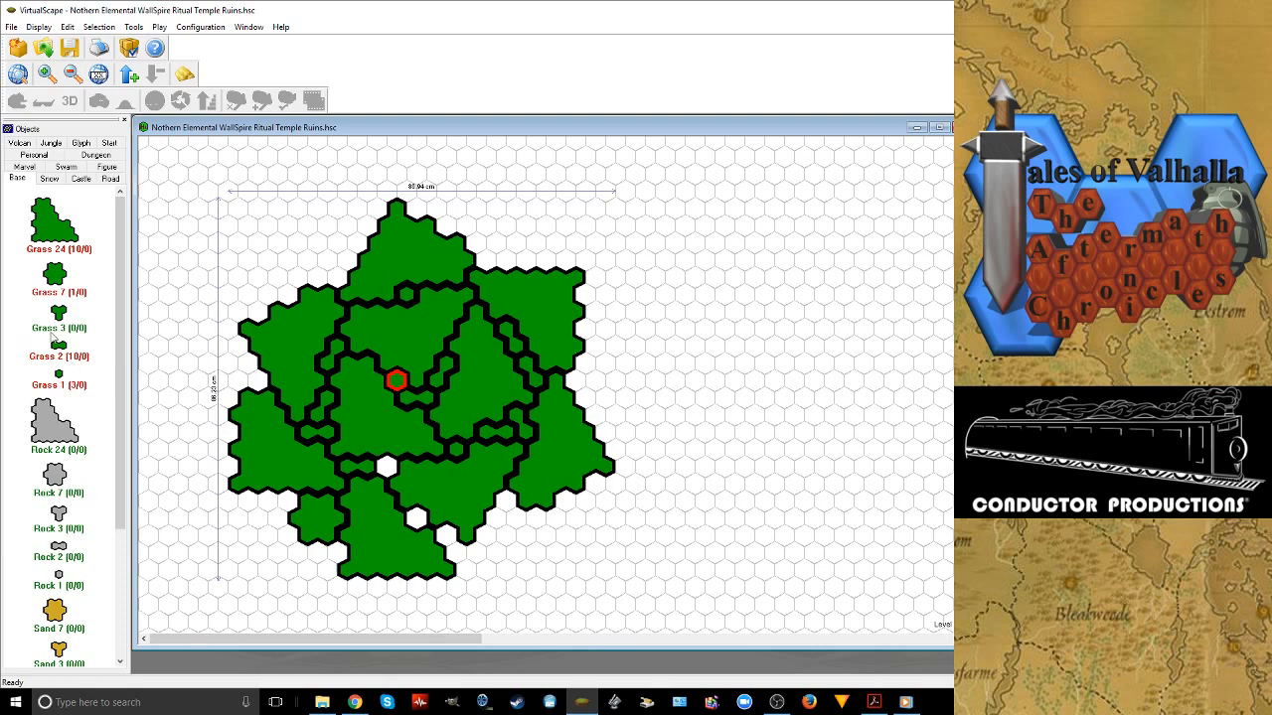
Add a Grass 2 tile at the bottom tile's upper-right edge and Grass 1 tiles in the two remaining gaps above it
left_click(57, 344)
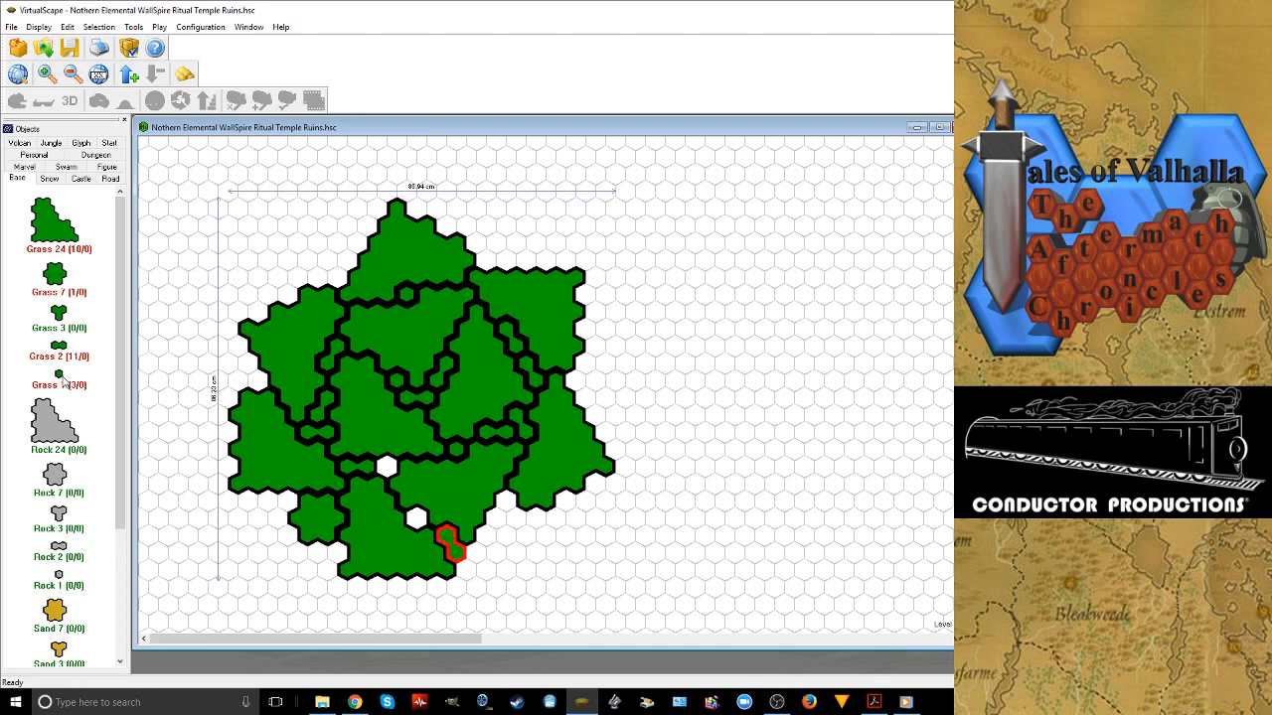
left_click_drag(59, 374, 395, 477)
left_click(392, 472)
left_click(412, 522)
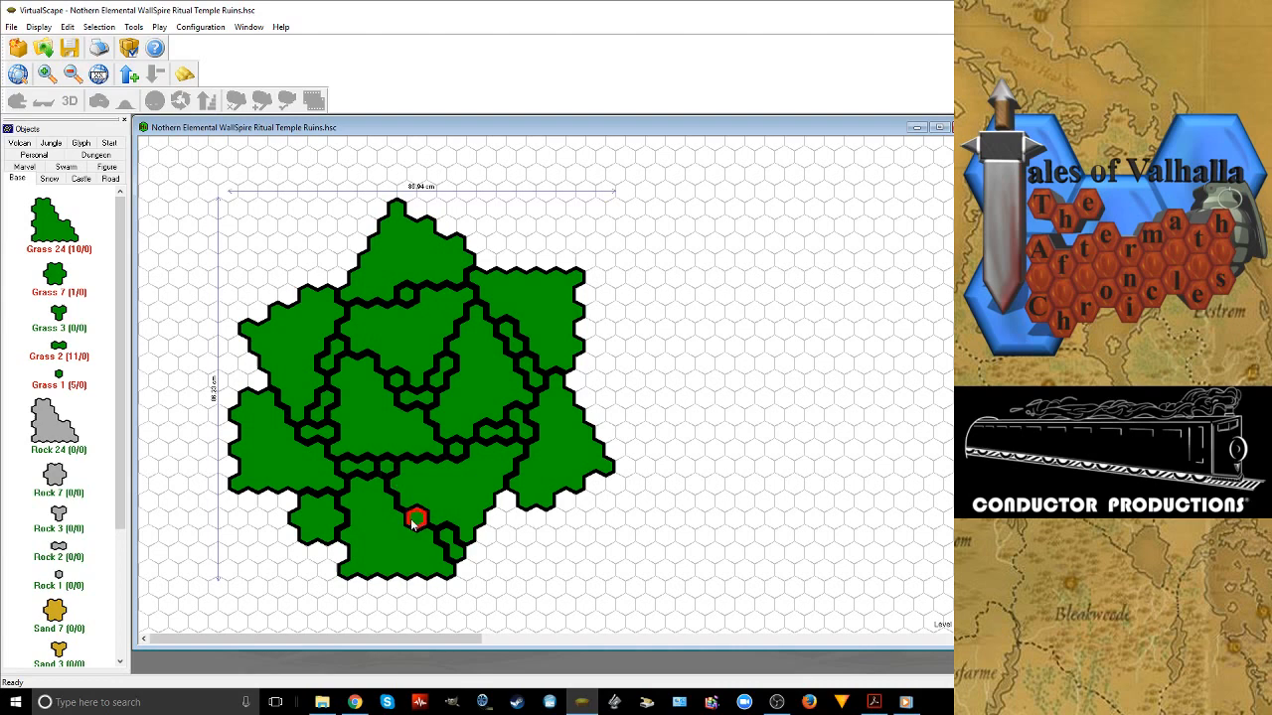
Add a Grass 3 tile, rotated with one hex upward, in the notch between the two lower-right Grass 24 tiles
left_click(510, 514)
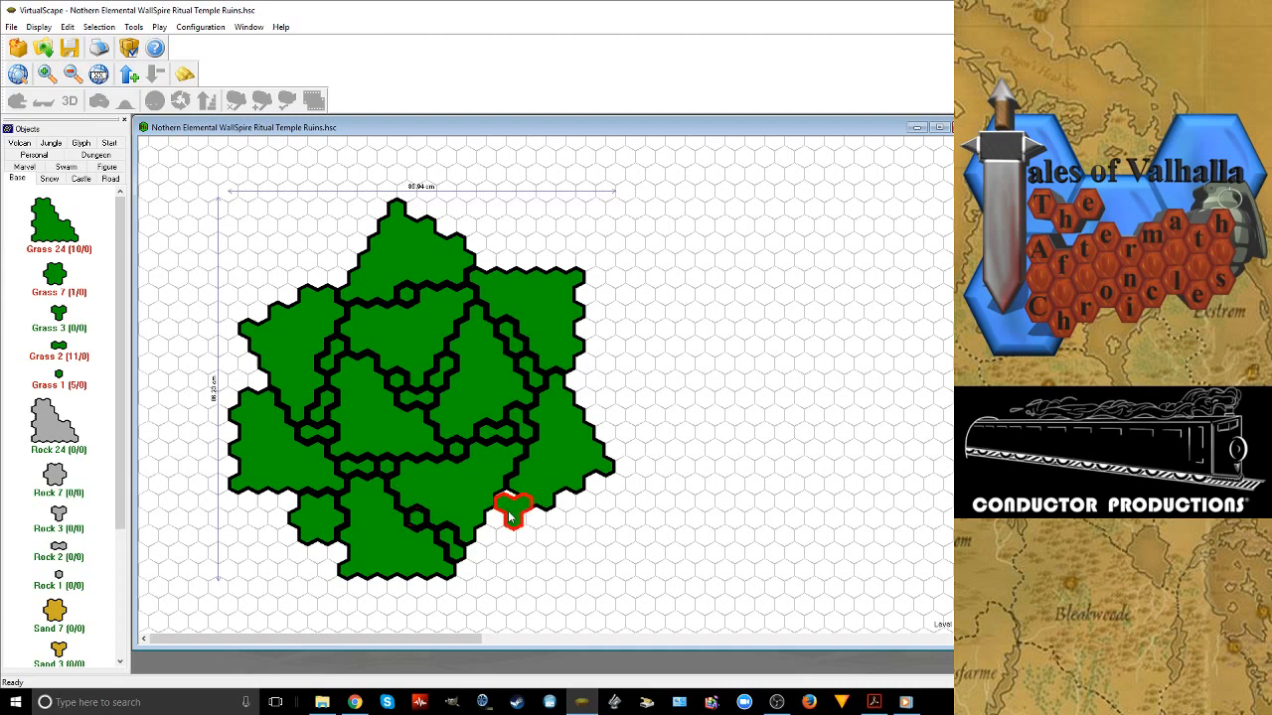
right_click(510, 514)
left_click(513, 504)
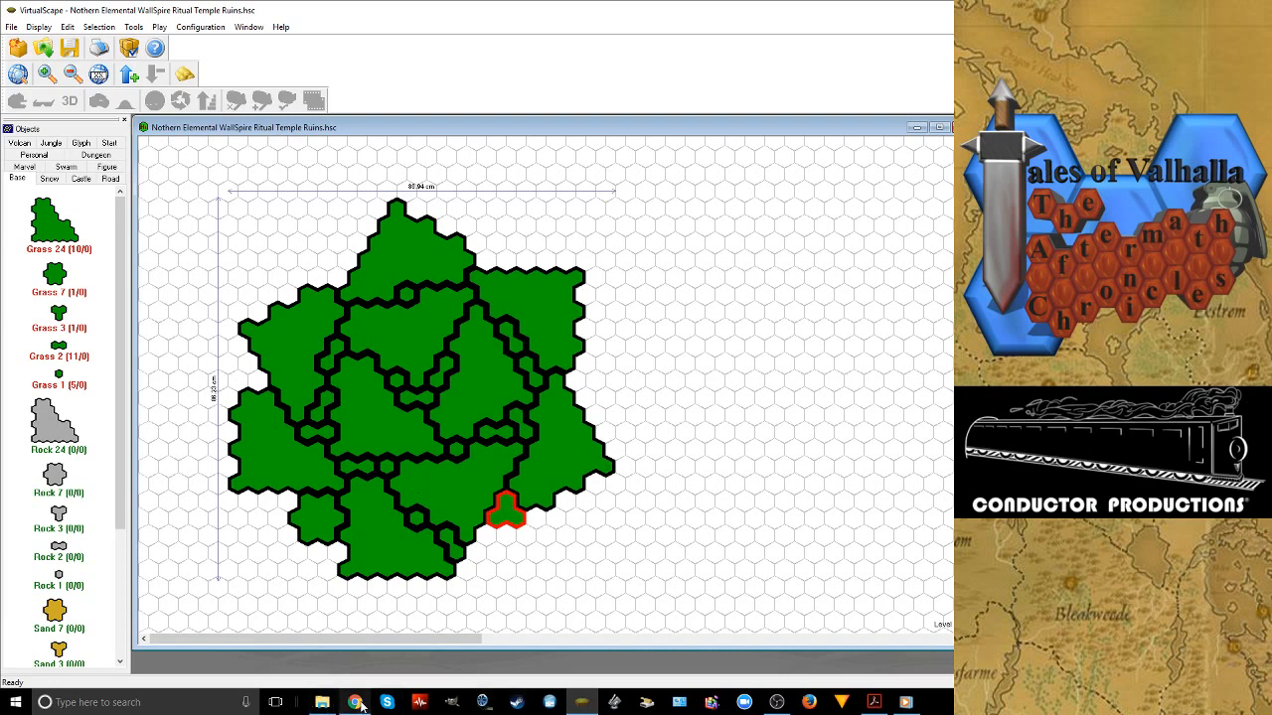
Switch to Chrome to check the Twitch live dashboard's video preview, and return to the VirtualScape map
left_click(397, 651)
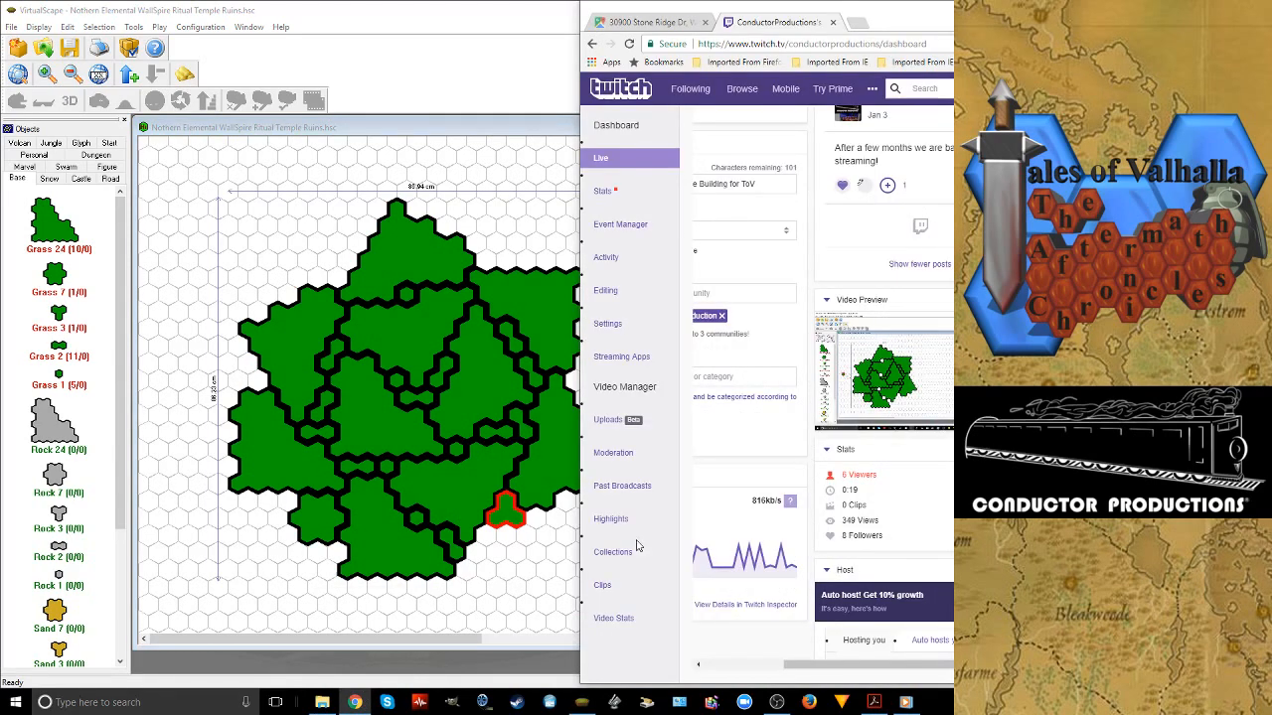
left_click(505, 28)
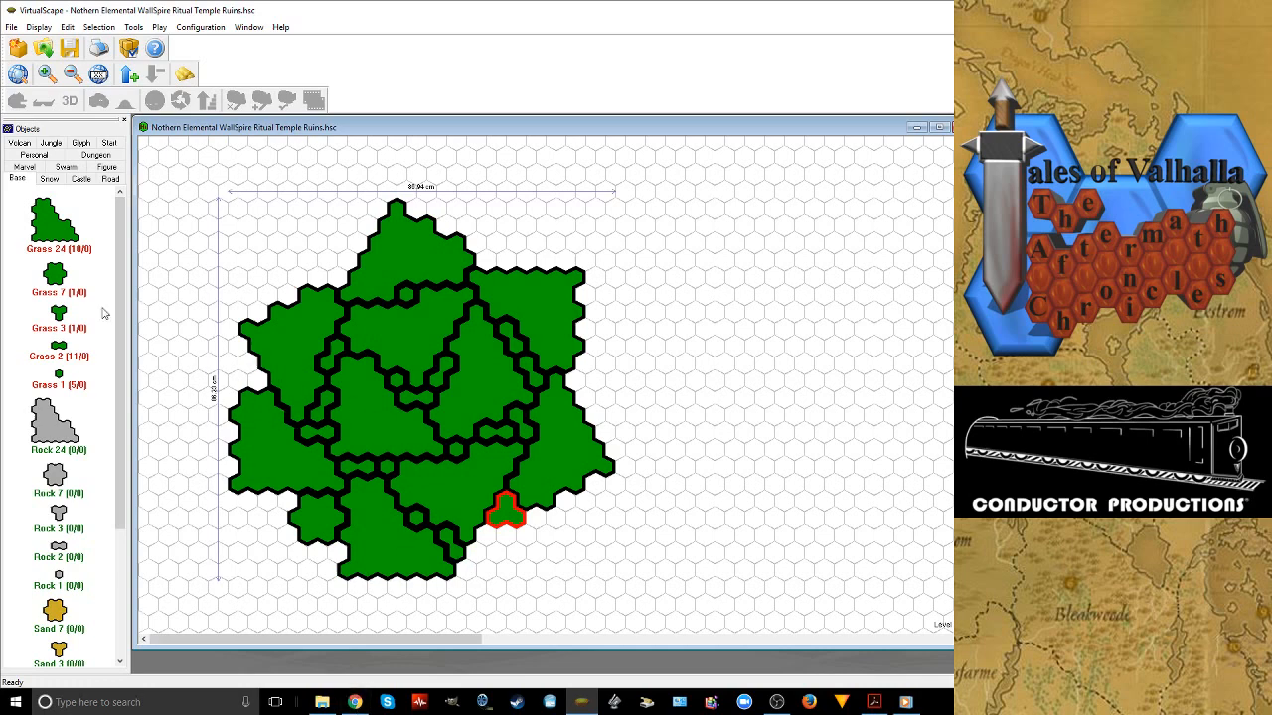
Add Grass 1 tiles at the lower-right and upper-left edges of the Grass 7 tile to smooth the outline
left_click_drag(59, 375, 338, 555)
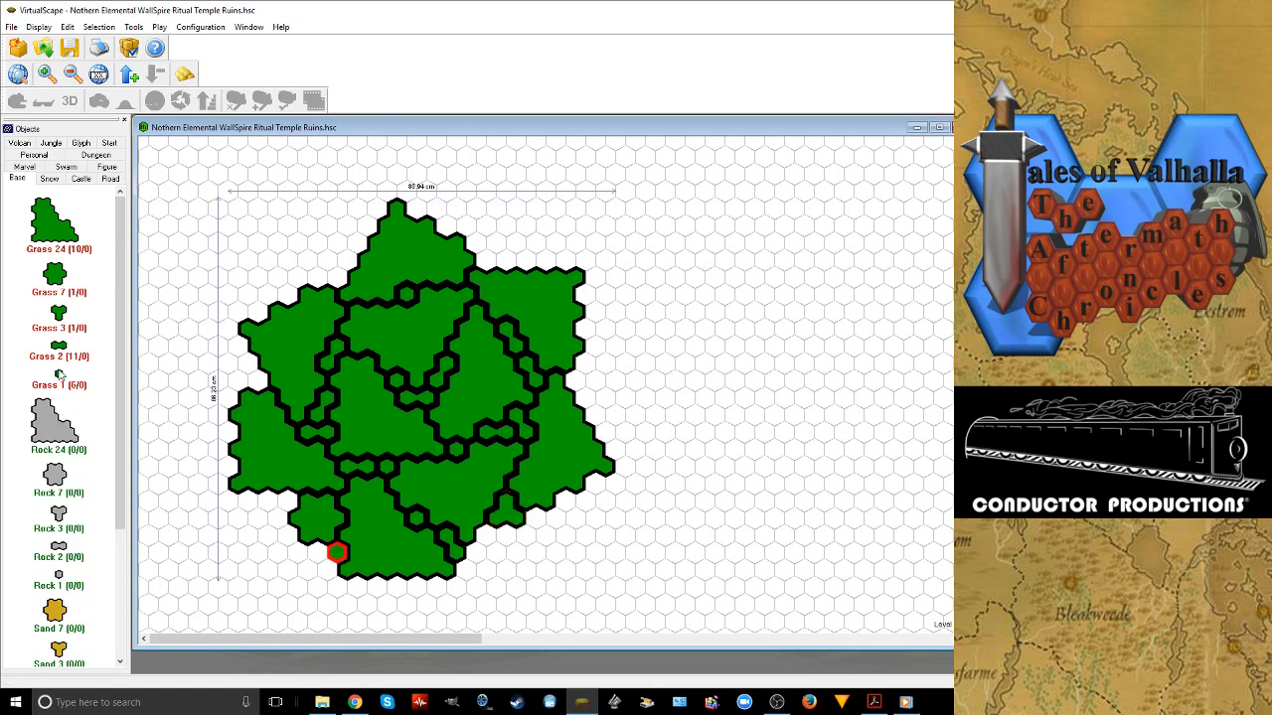
left_click_drag(59, 374, 287, 500)
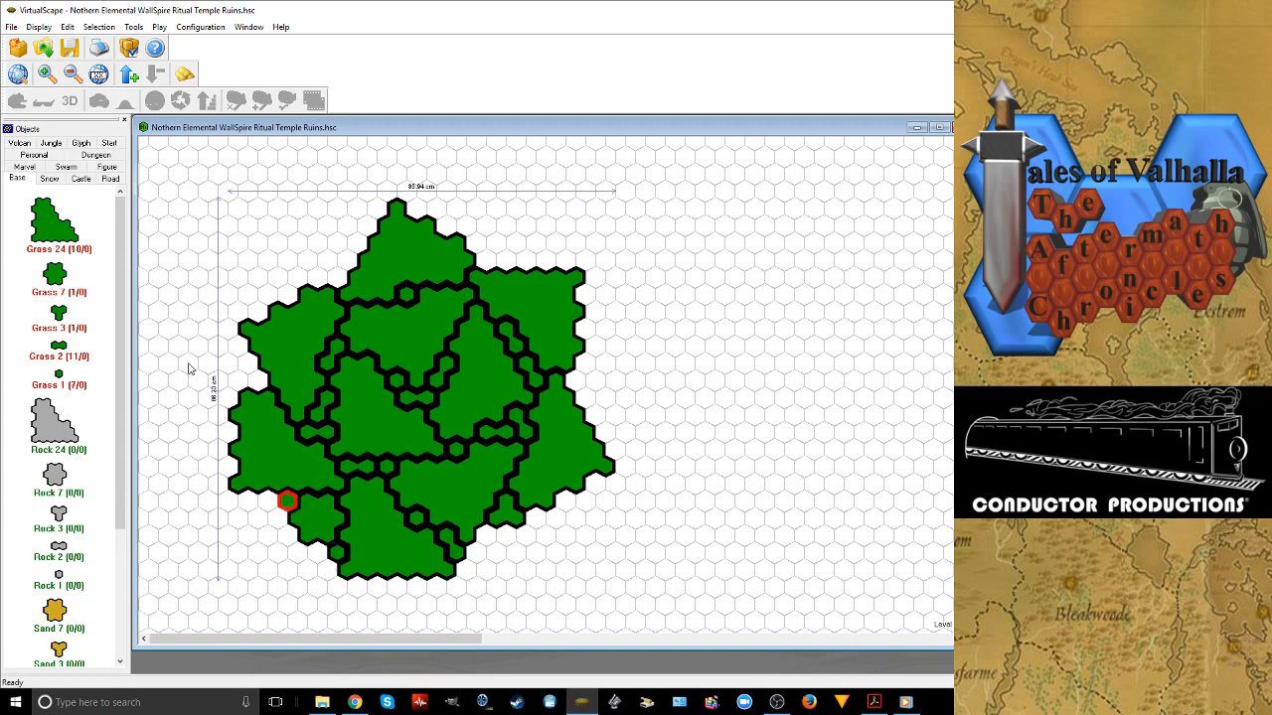
Add a rotated Grass 3 tile in the left notch, and a Grass 2 and a Grass 1 tile in the upper-right notch
left_click_drag(59, 314, 256, 369)
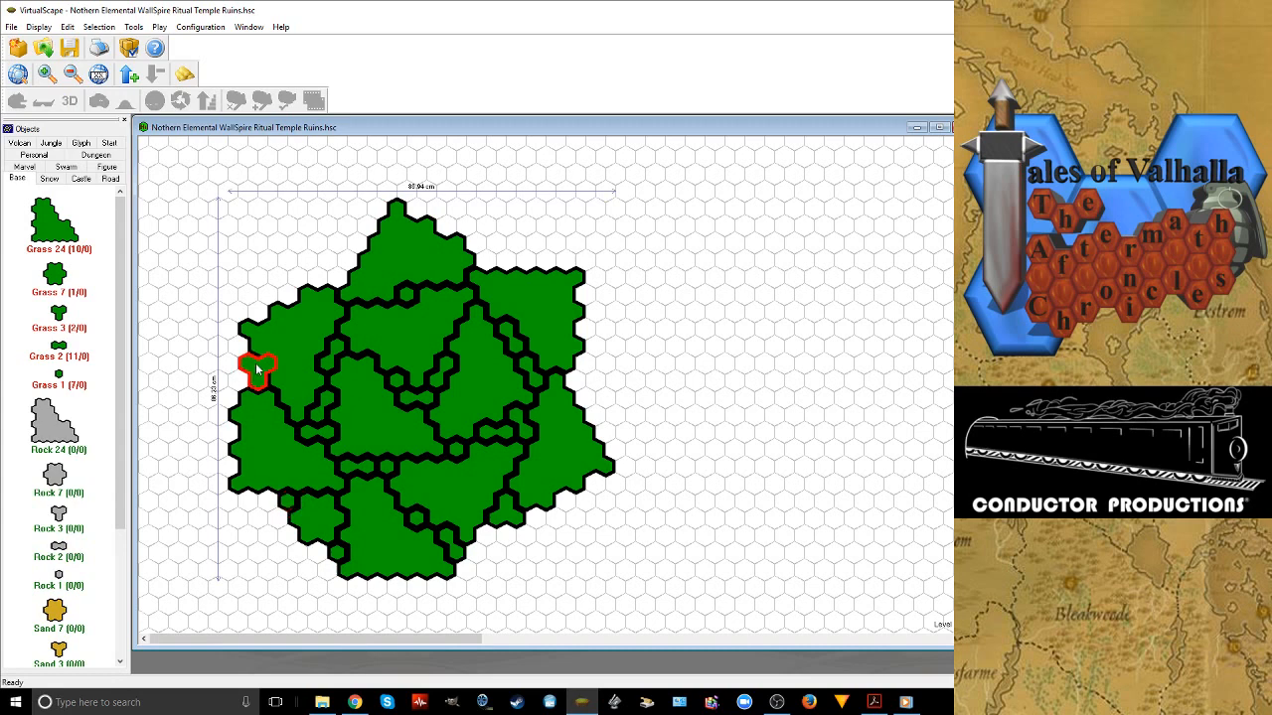
right_click(256, 368)
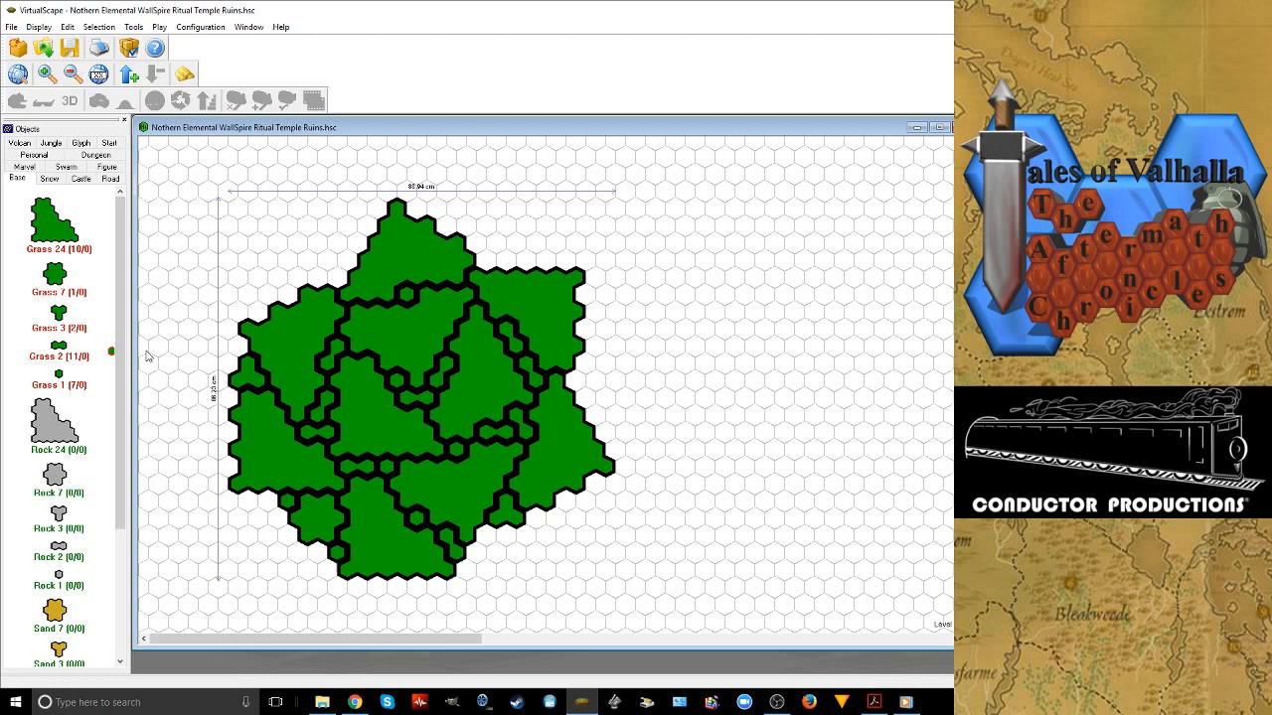
left_click_drag(147, 356, 489, 256)
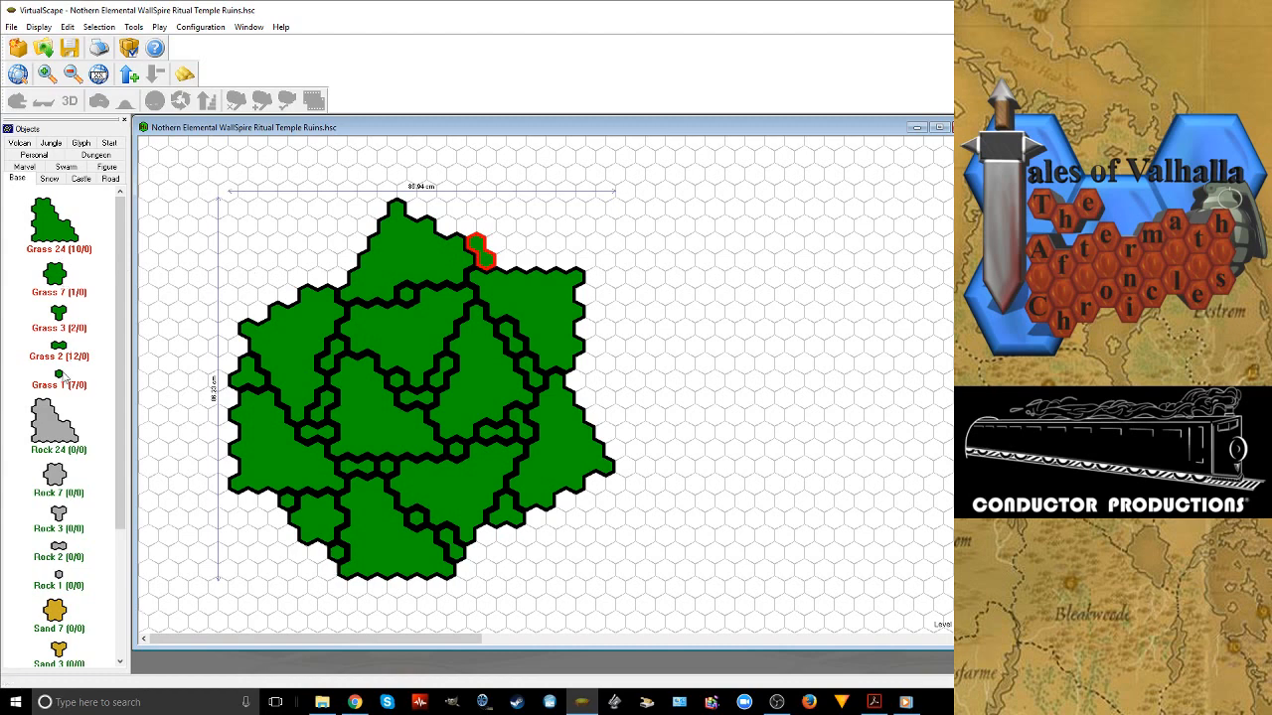
left_click_drag(61, 375, 516, 268)
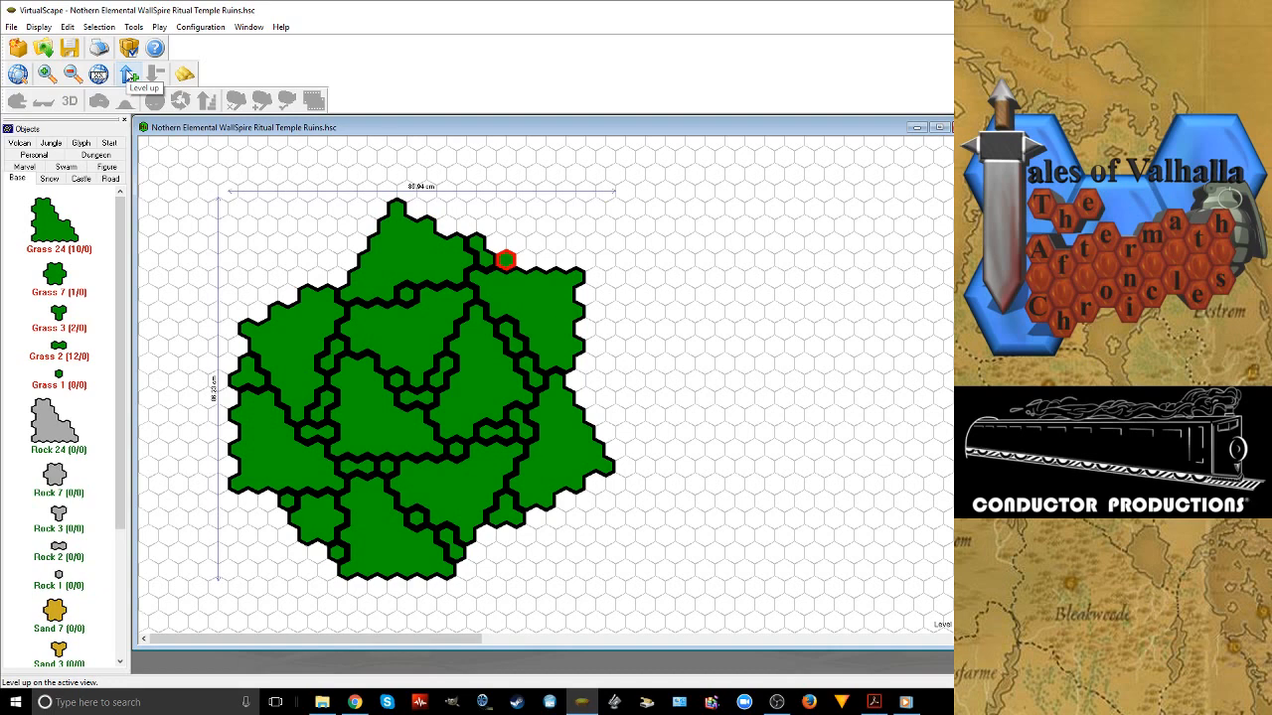
Move the active map view up one level above the finished grass base
left_click(129, 74)
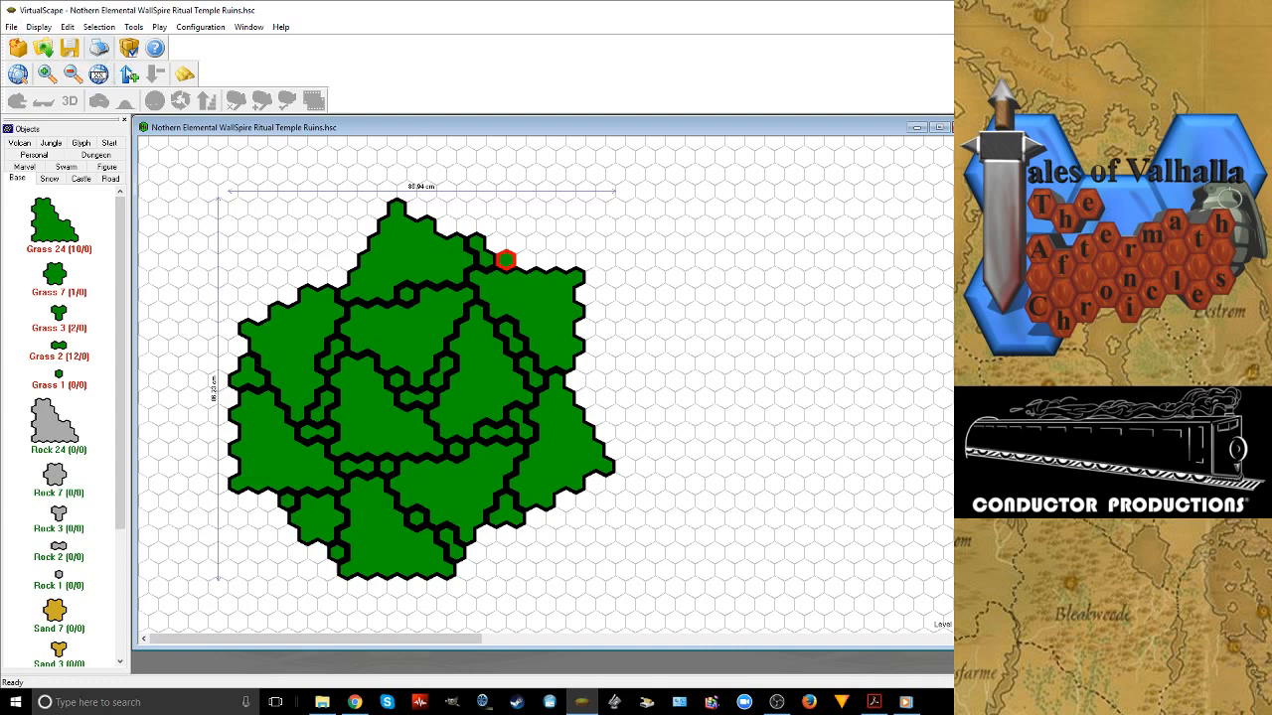
left_click(129, 73)
Switch to Chrome to check the Twitch dashboard's video preview and stats, and return to the VirtualScape map
mouse_move(341, 703)
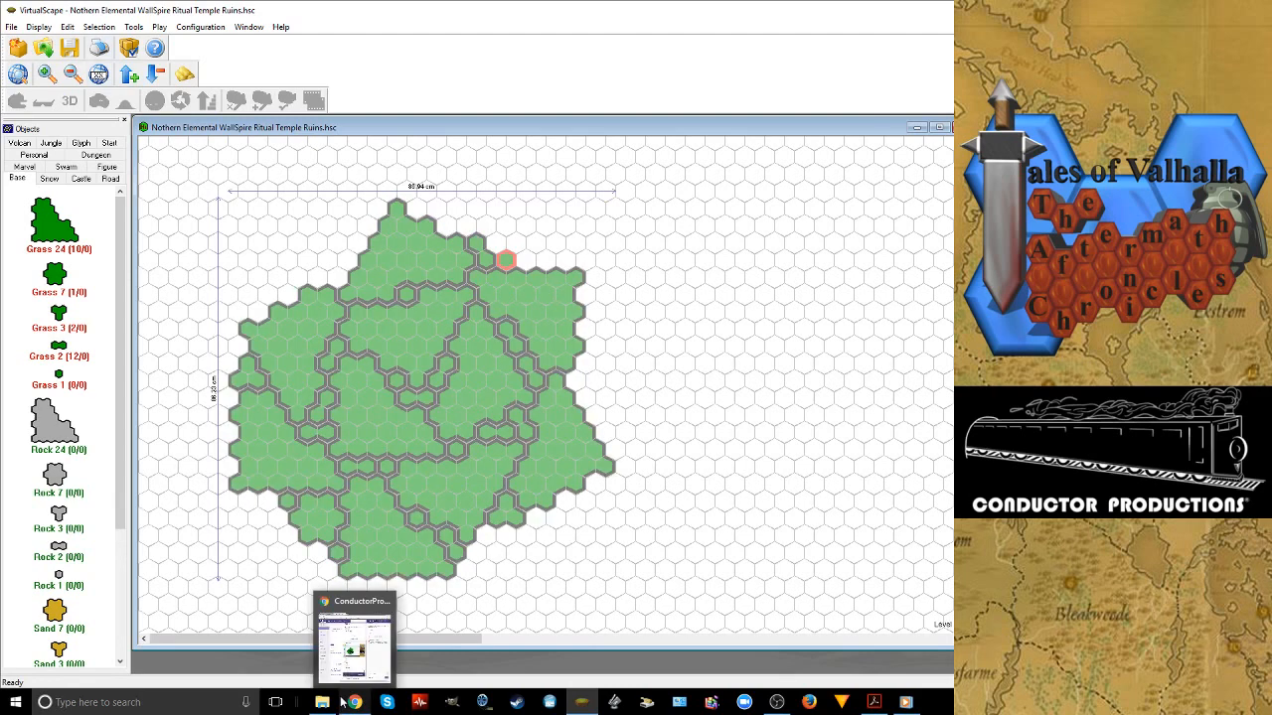
left_click(342, 702)
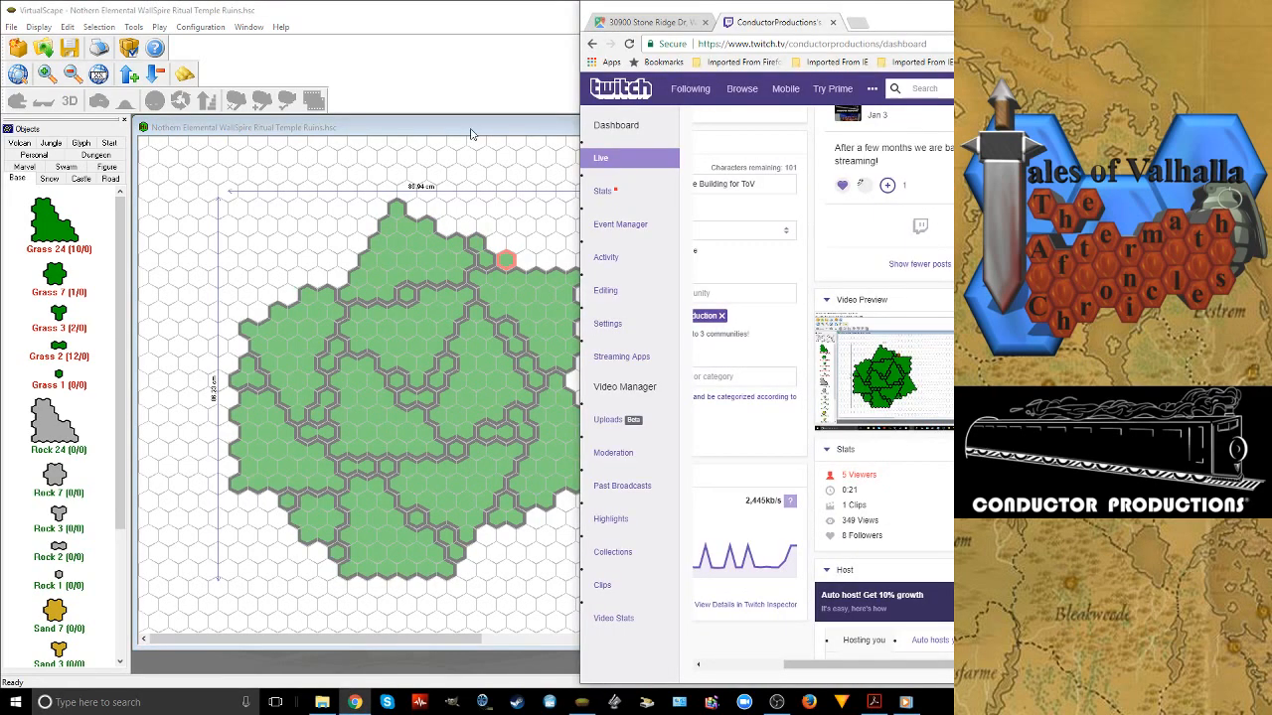
left_click(472, 133)
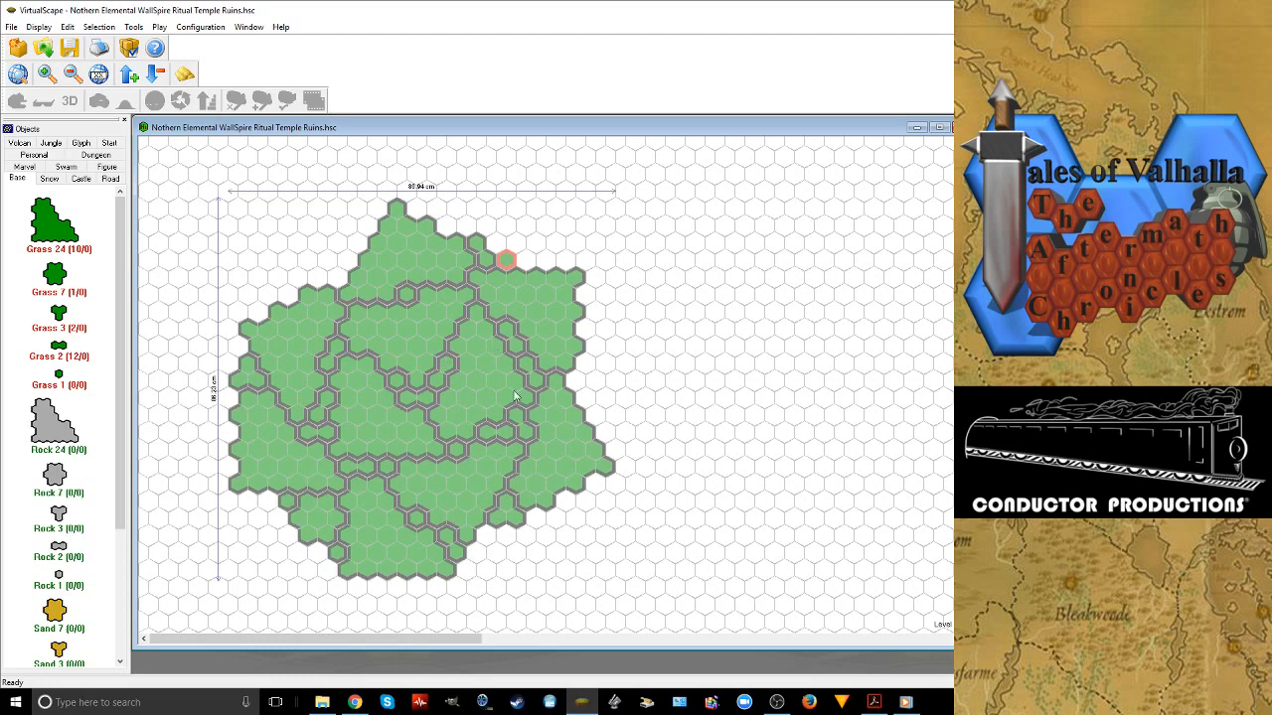
Place six Snow 2 tiles along the top and right edges of the upper-right Grass 24 tile
left_click(48, 176)
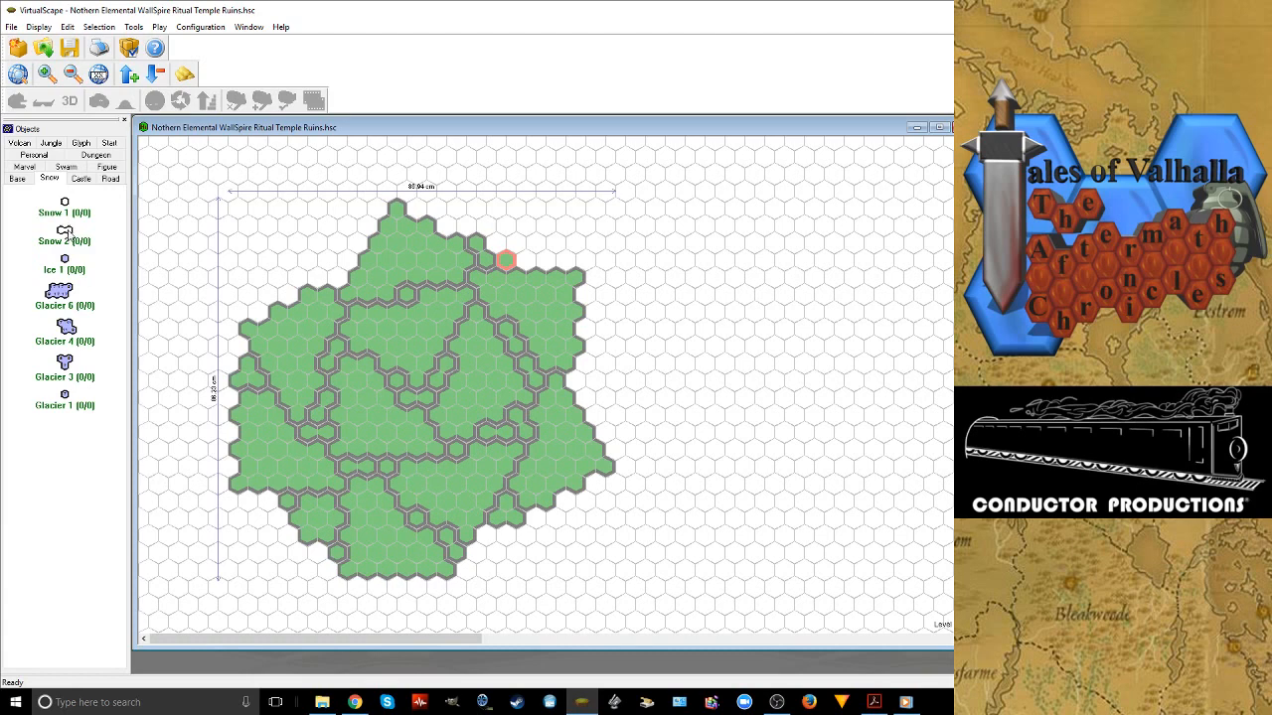
left_click(576, 283)
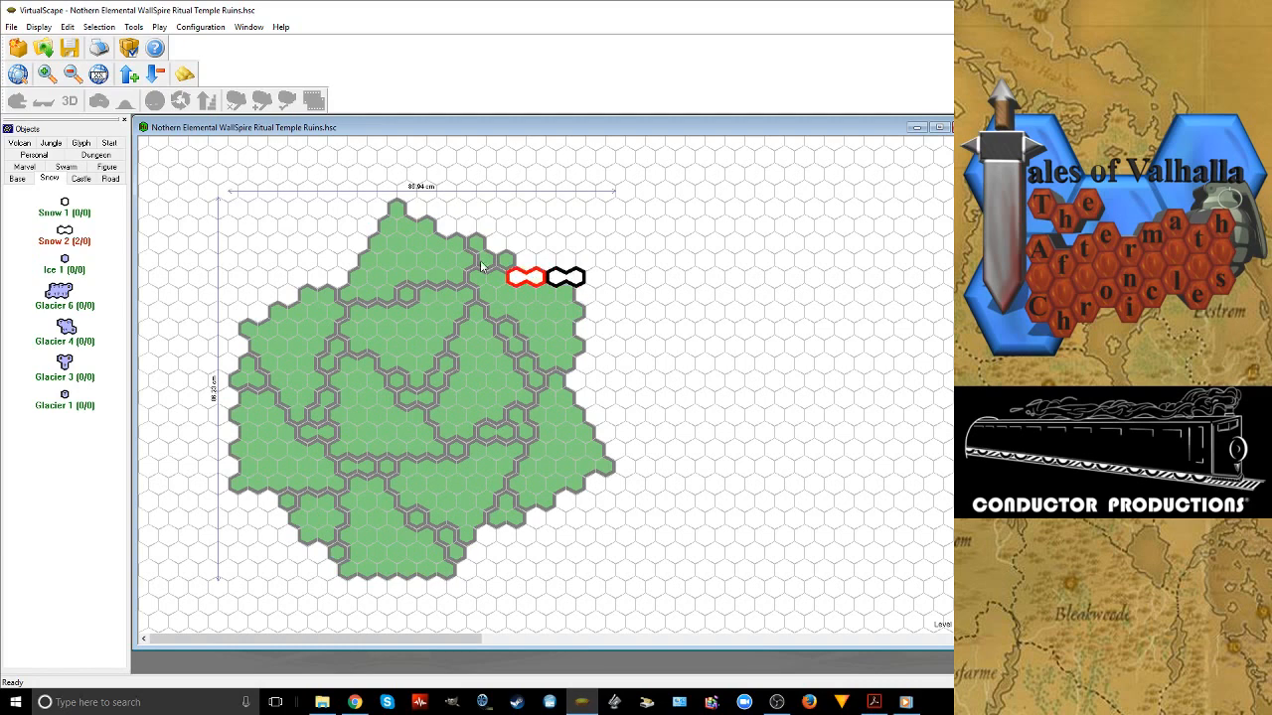
left_click(548, 300)
left_click(547, 318)
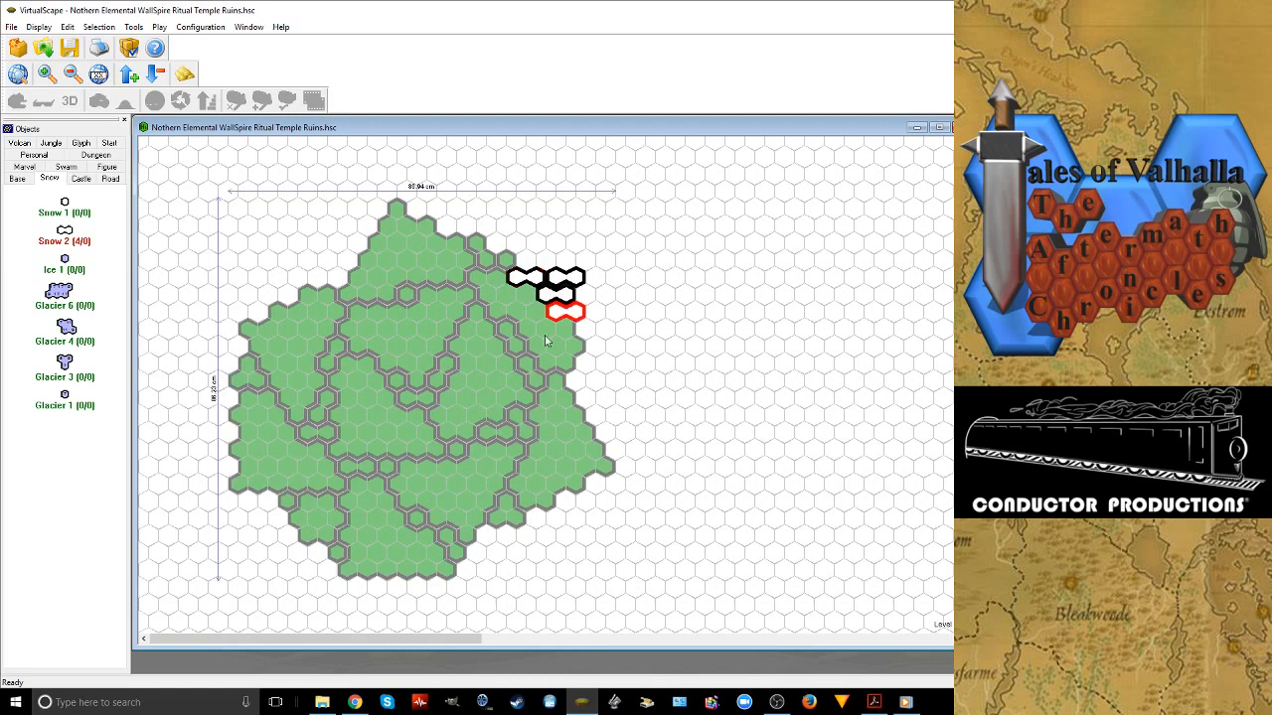
left_click(545, 341)
left_click(552, 358)
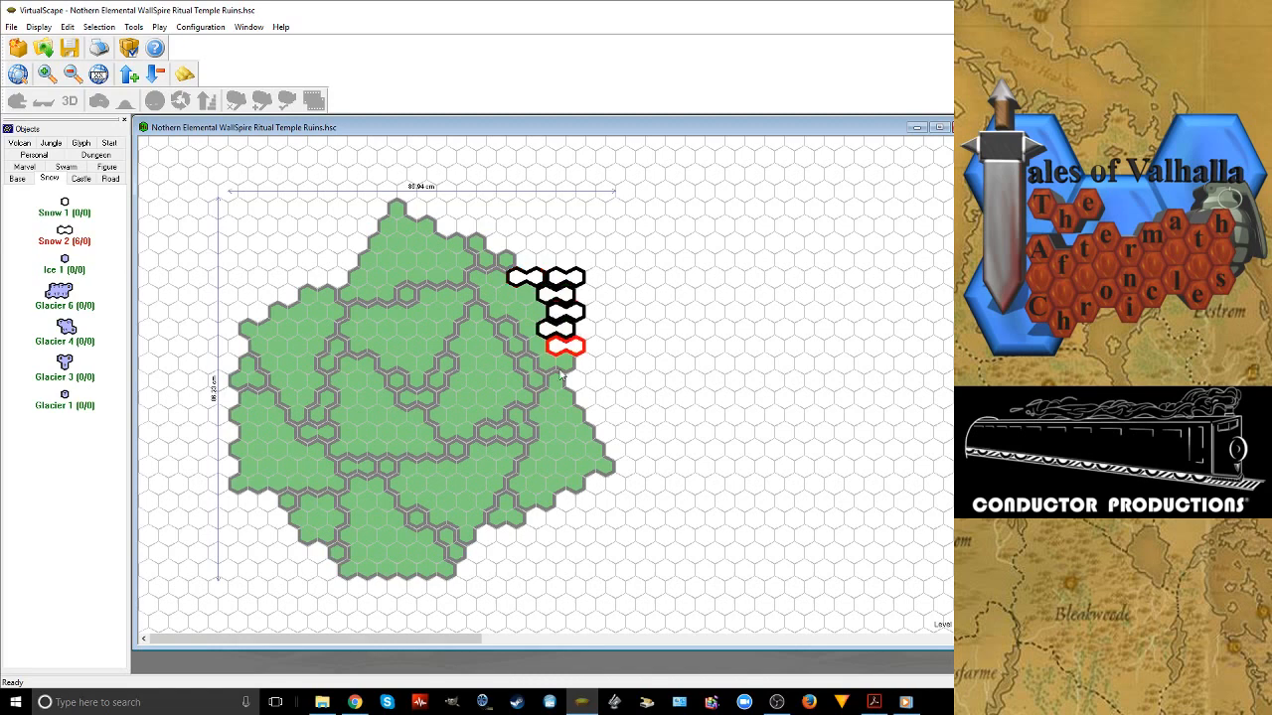
Continue the Snow 2 border with rotated tiles down the map's right outline to the lower-right tip
left_click(562, 378)
left_click(561, 375)
left_click(570, 406)
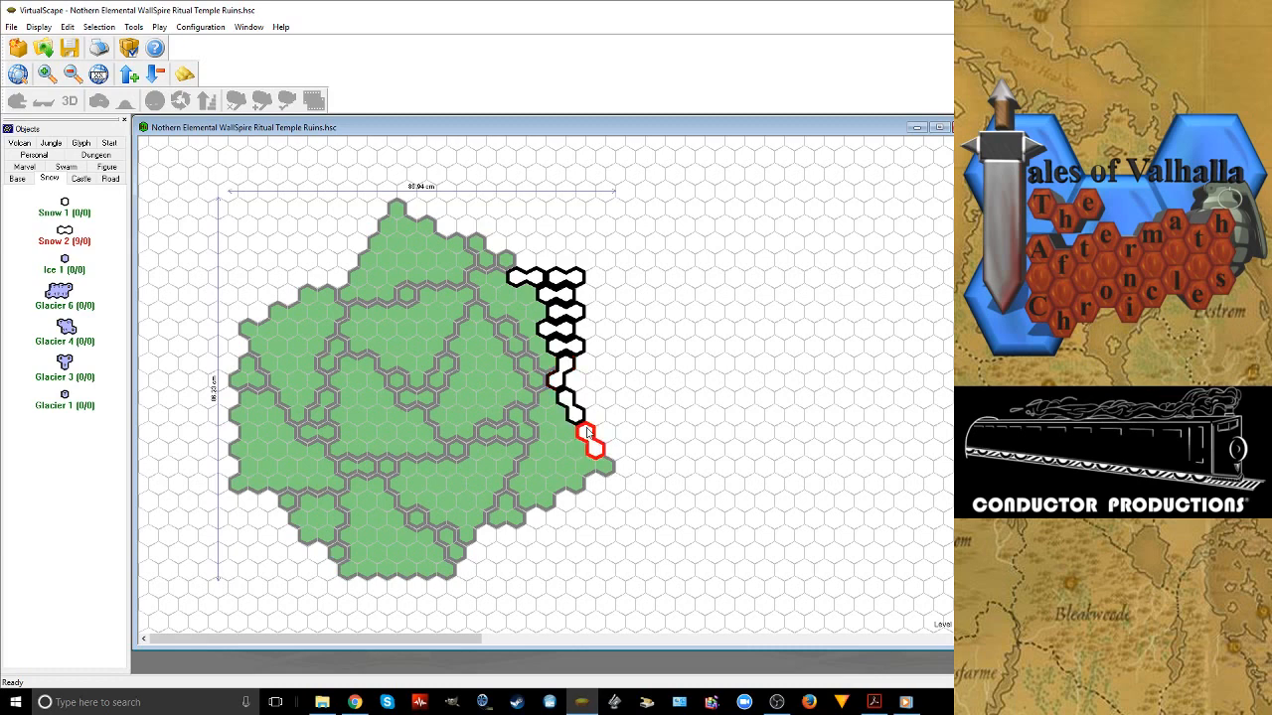
left_click(587, 433)
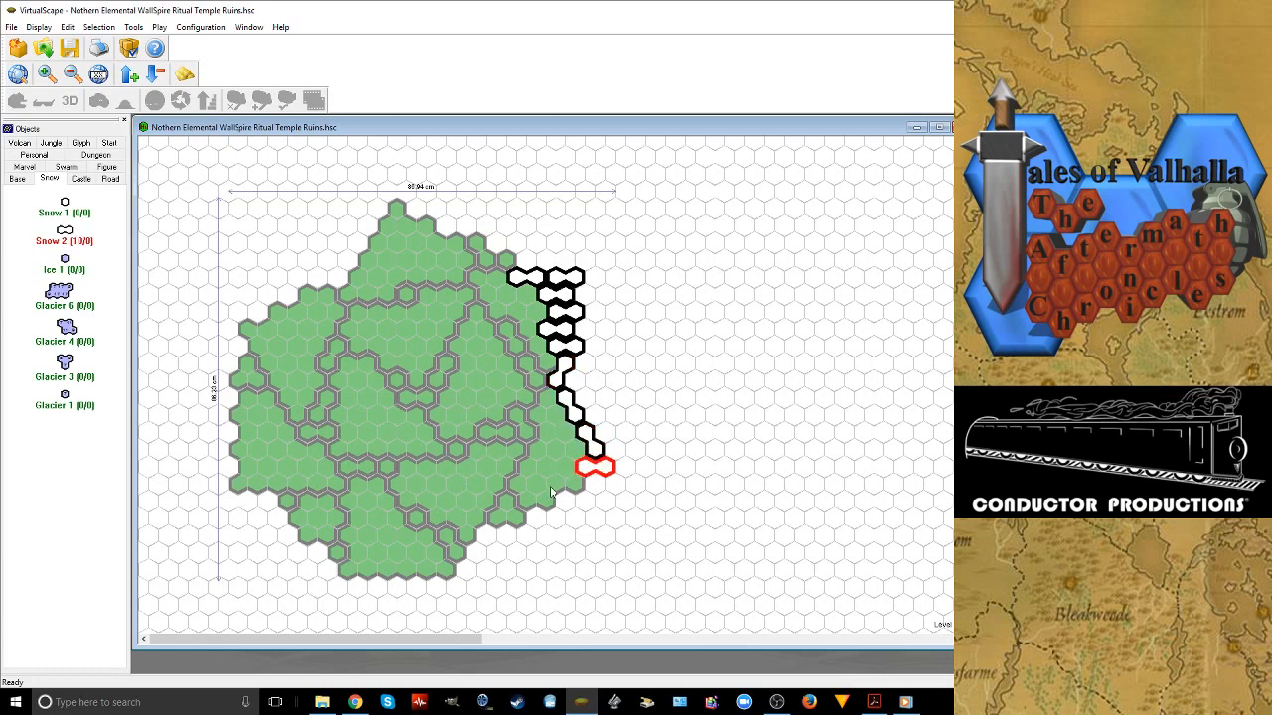
Fill the lower-right Grass 24 tile's outer part with Snow 2 tiles, working upward to the notch in the right outline
left_click(553, 493)
left_click(551, 468)
left_click(543, 452)
left_click(540, 438)
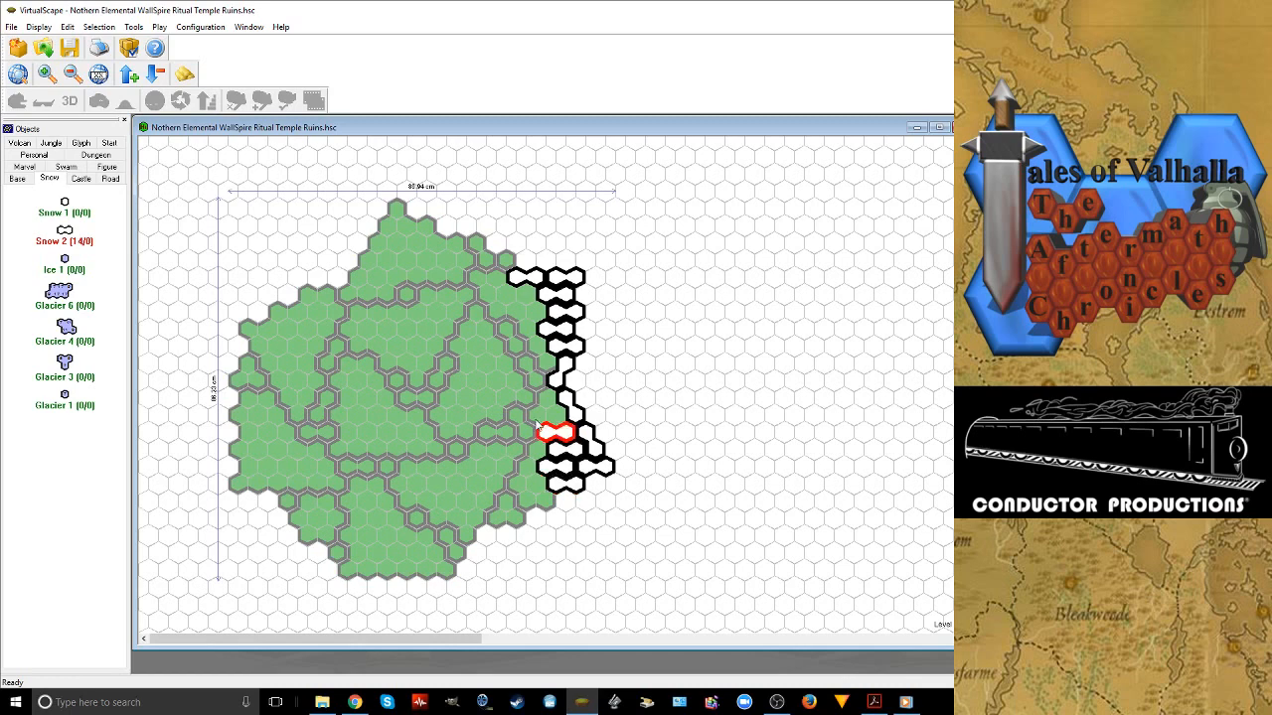
left_click(541, 423)
left_click(534, 398)
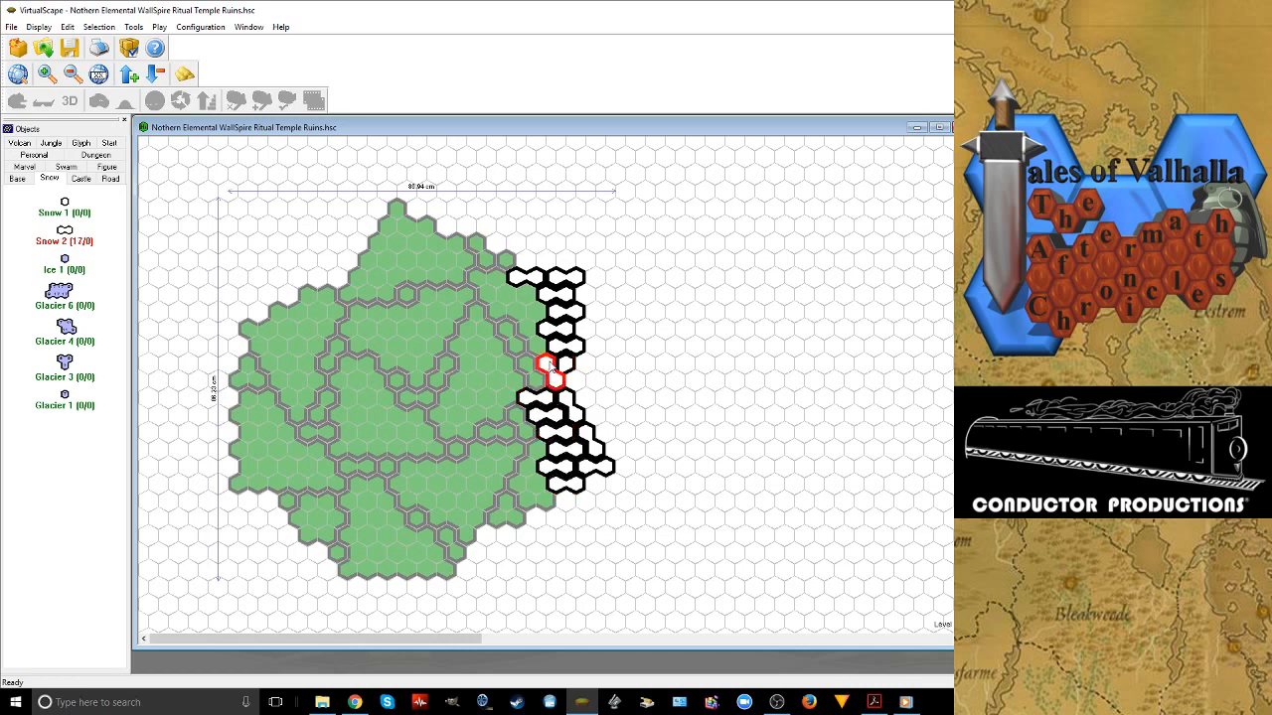
left_click(541, 377)
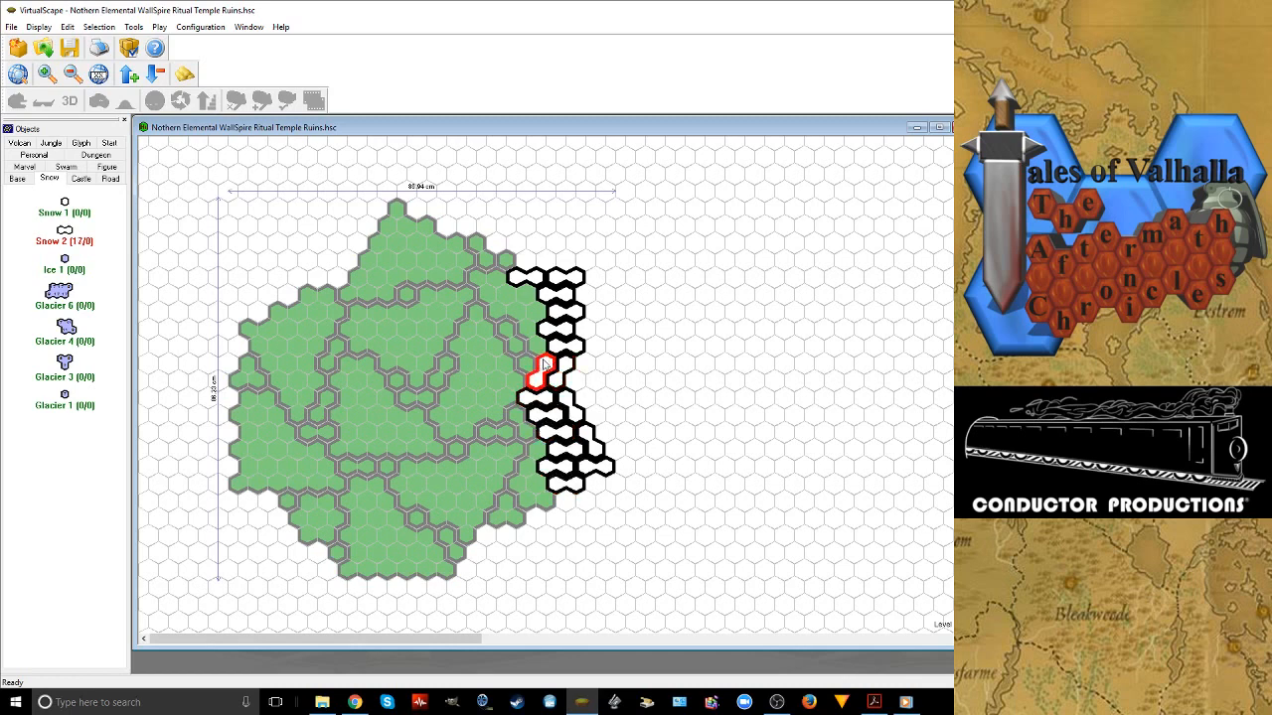
Extend the Snow 2 border along the upper-right outline up to the map's topmost hex
left_click(490, 258)
left_click(476, 249)
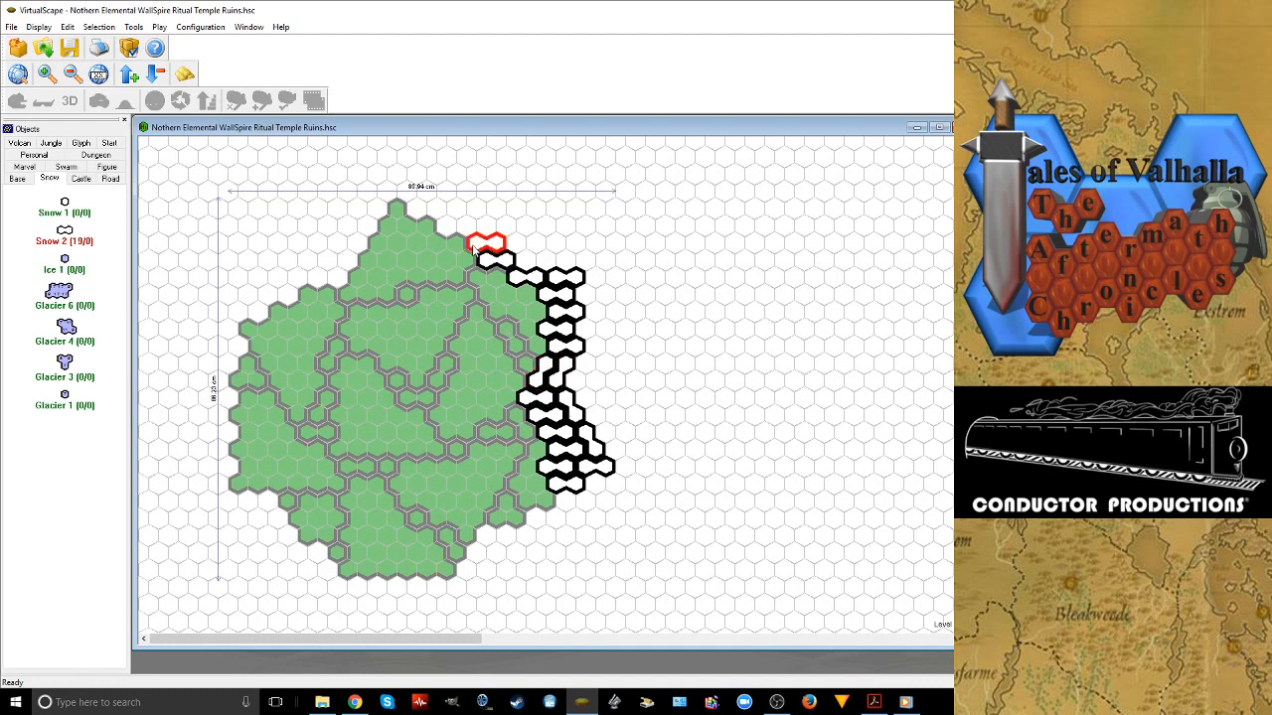
left_click(440, 229)
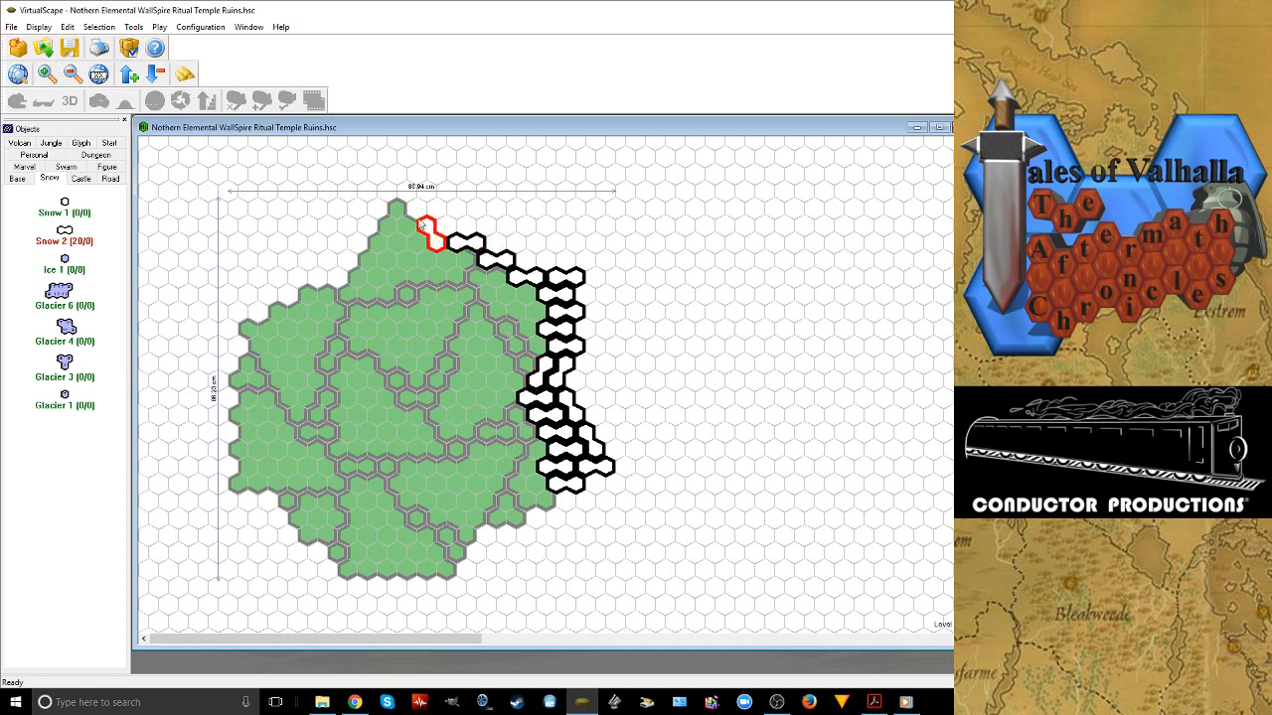
left_click(398, 210)
right_click(395, 209)
Run the Snow 2 border from the top peak along the upper-left outline to the upper-left corner, rotating tiles to fit
left_click(386, 228)
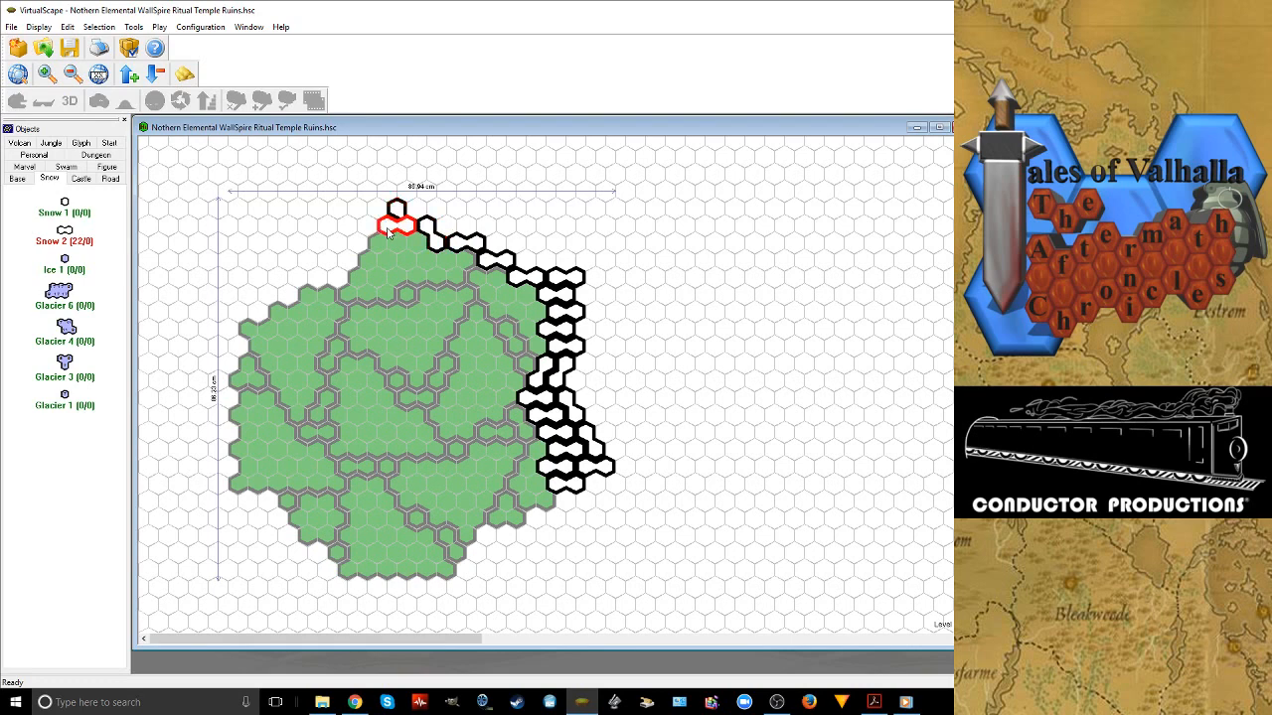
right_click(385, 228)
right_click(385, 228)
left_click(359, 266)
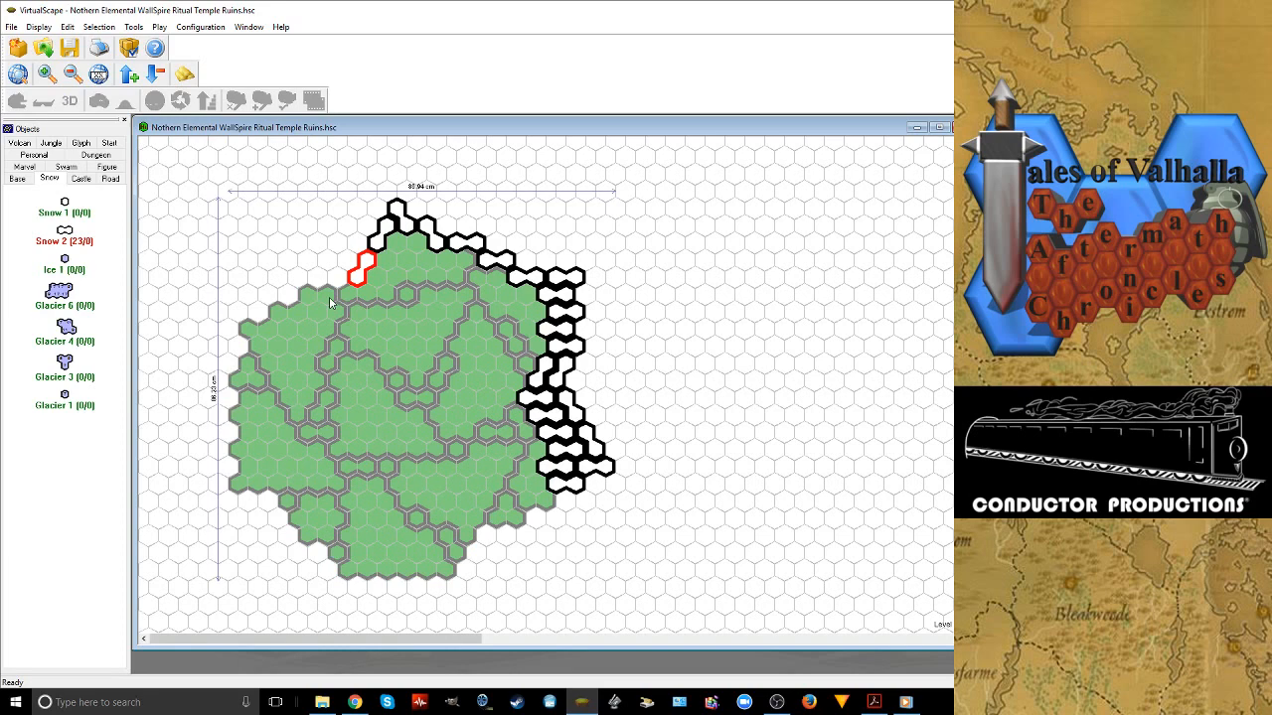
left_click(329, 297)
left_click(308, 297)
right_click(308, 297)
right_click(308, 297)
left_click(279, 310)
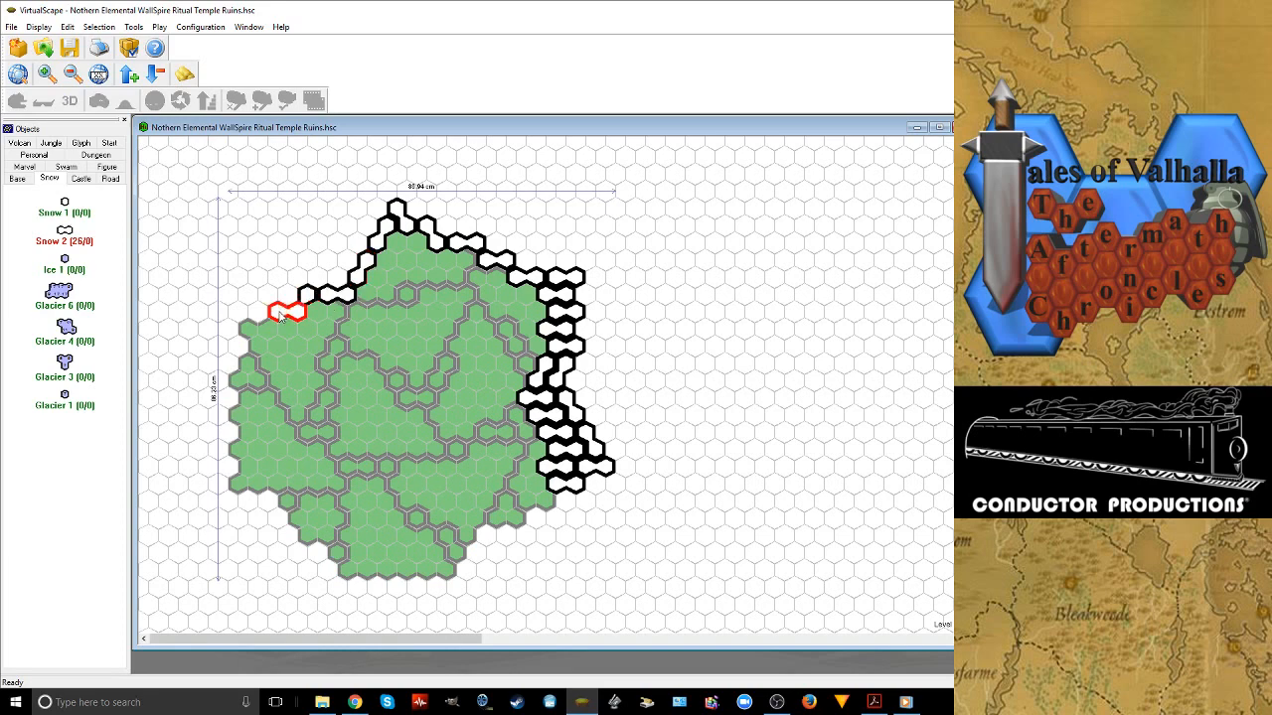
right_click(279, 310)
left_click(252, 328)
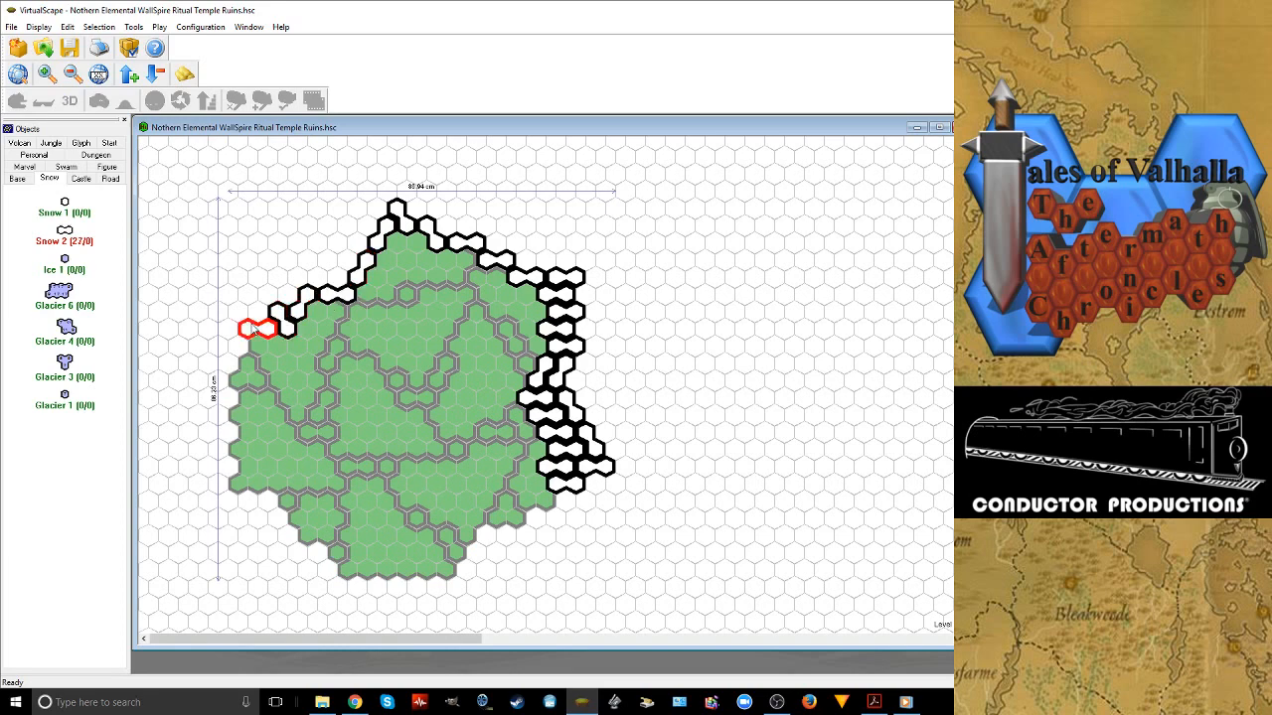
Line the map's left edge with Snow 2 tiles, rotated to fit, down to the lower-left corner
left_click(262, 344)
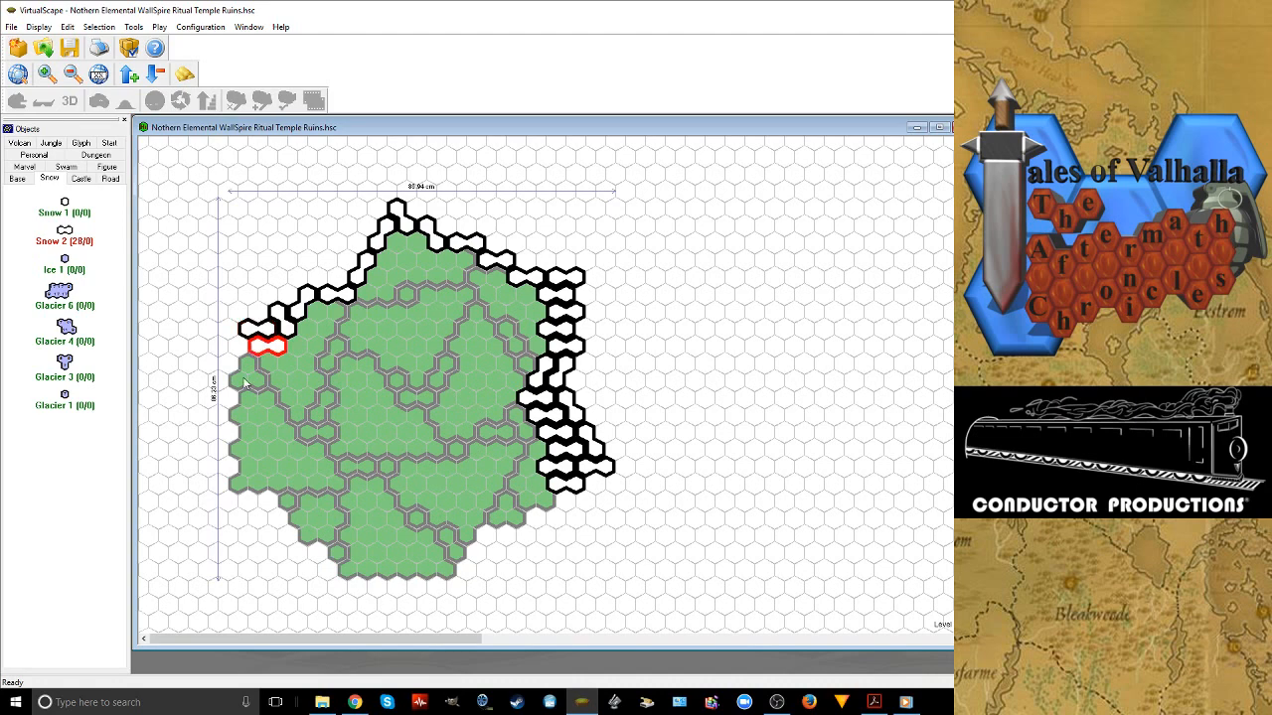
left_click(245, 383)
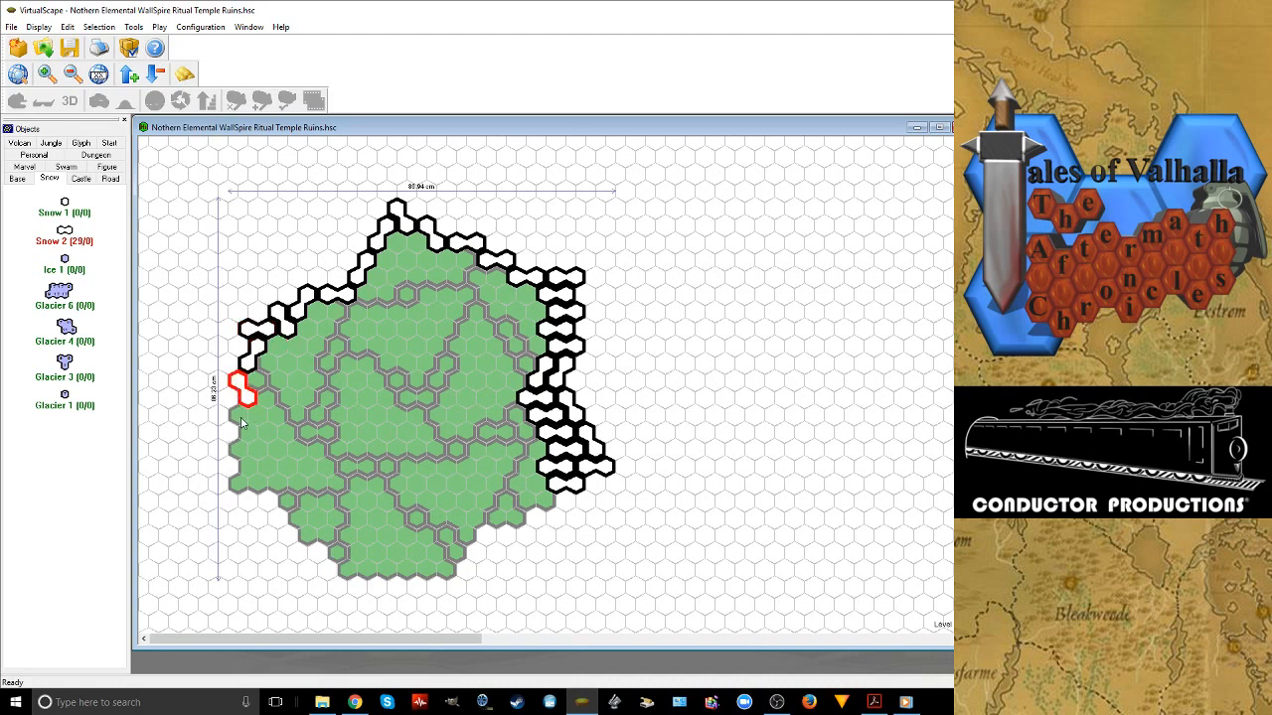
left_click(246, 421)
right_click(246, 422)
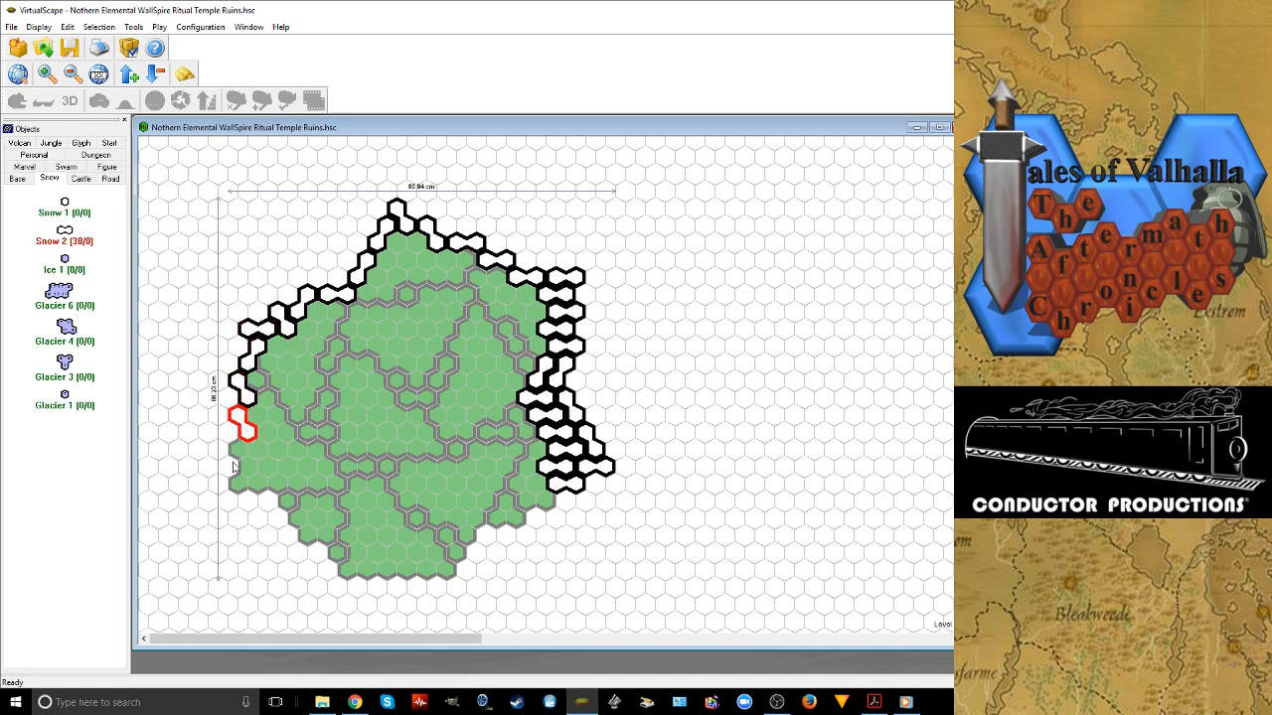
left_click(234, 465)
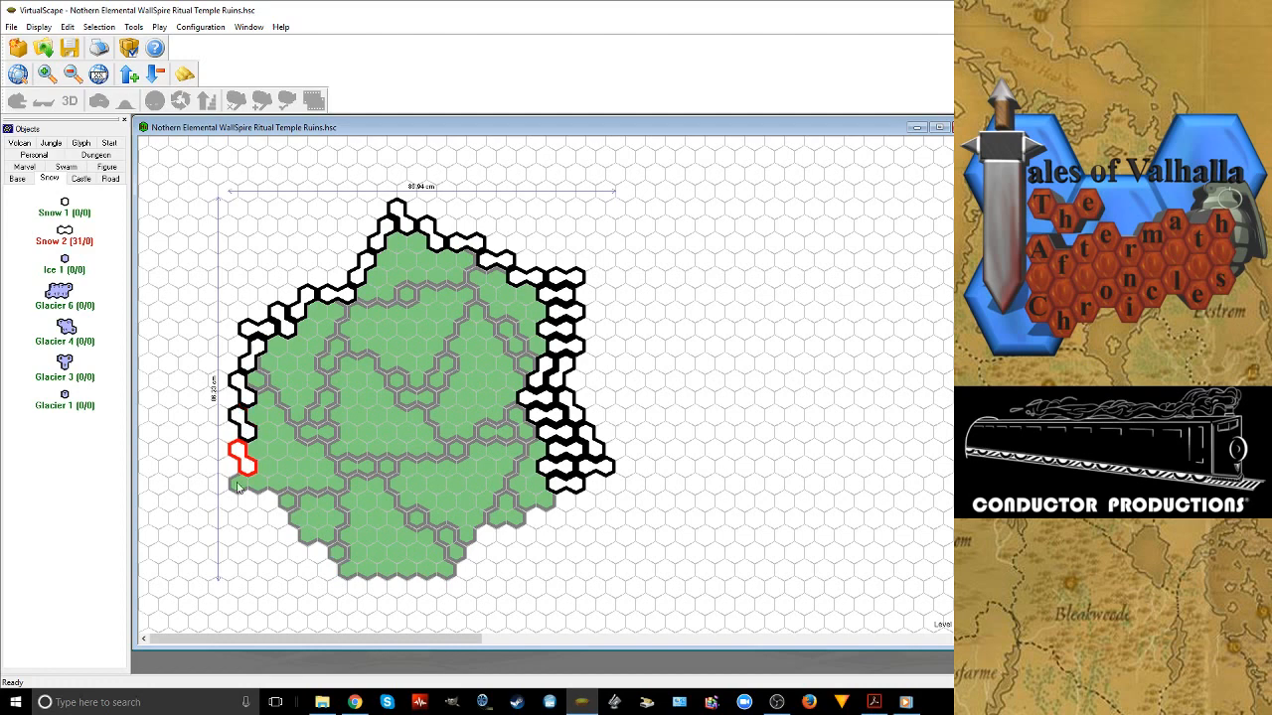
left_click(237, 483)
Place rotated Snow 2 tiles along the lower-left outline down toward the bottom Grass 24 tile
left_click(278, 485)
right_click(279, 485)
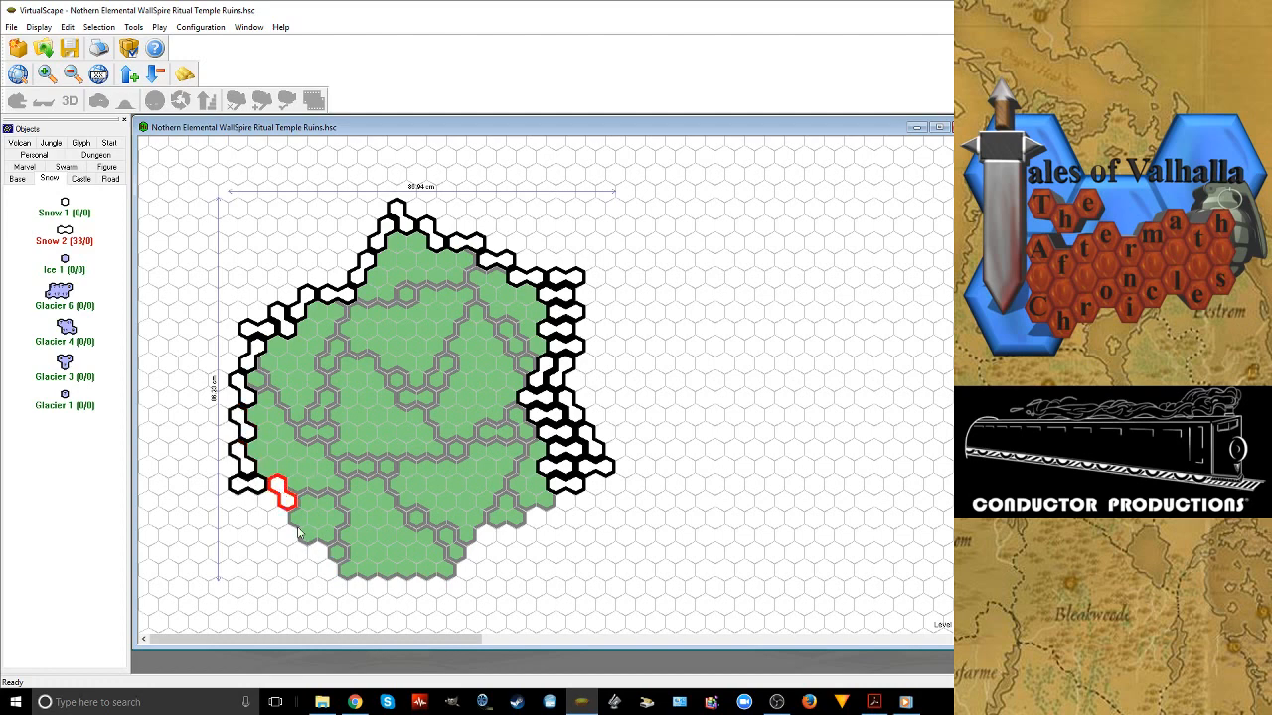
left_click(295, 522)
right_click(295, 522)
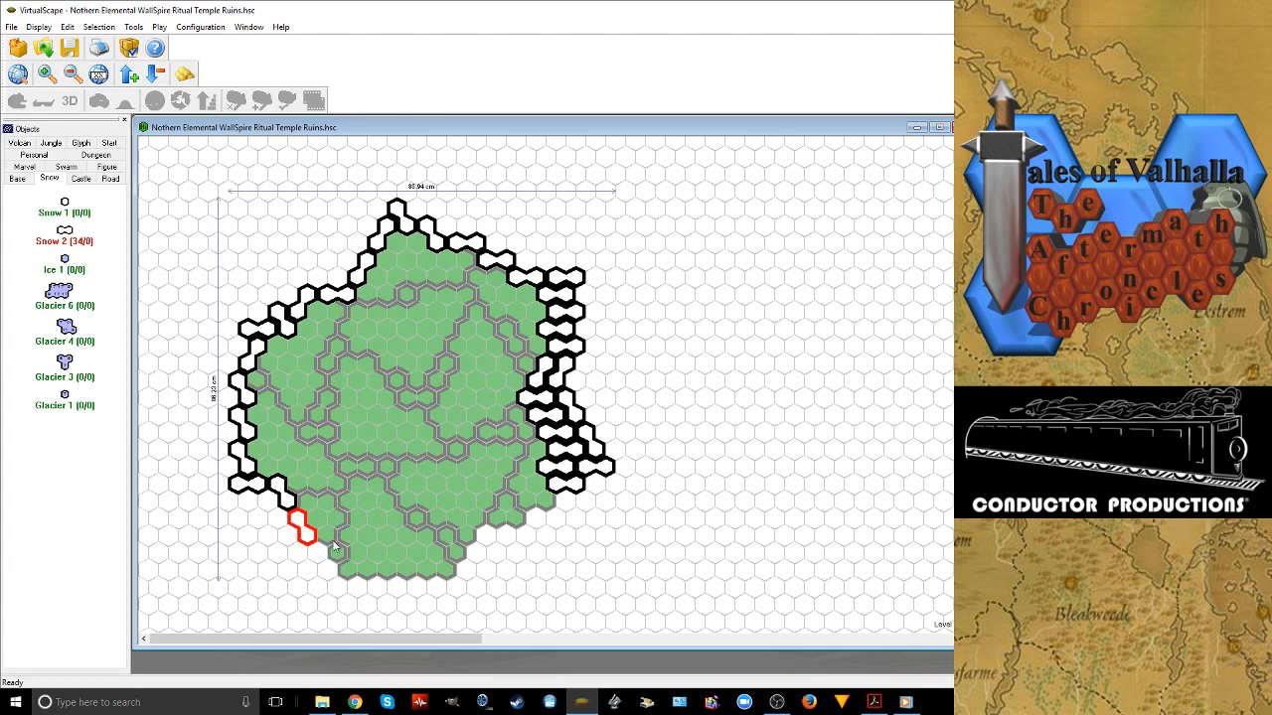
left_click(331, 542)
Place three horizontal Snow 2 tiles along the map's bottom edge
left_click_drag(331, 543, 379, 579)
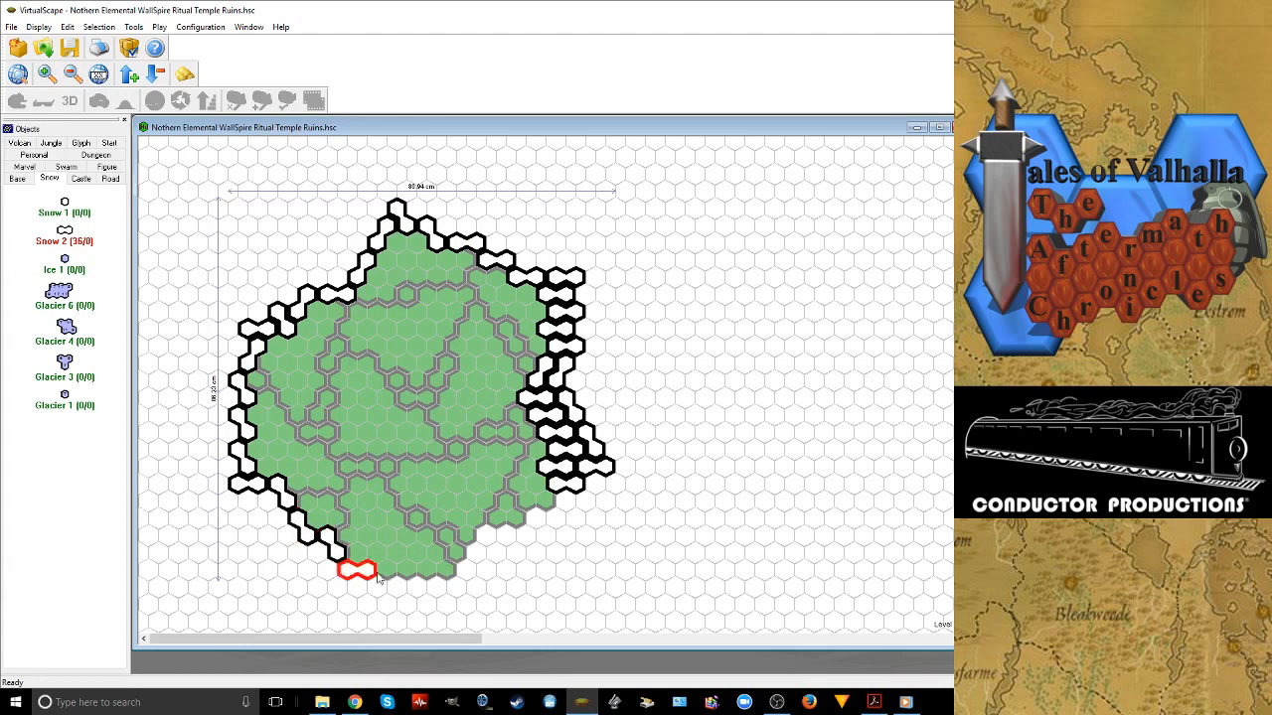
left_click(407, 572)
left_click(453, 553)
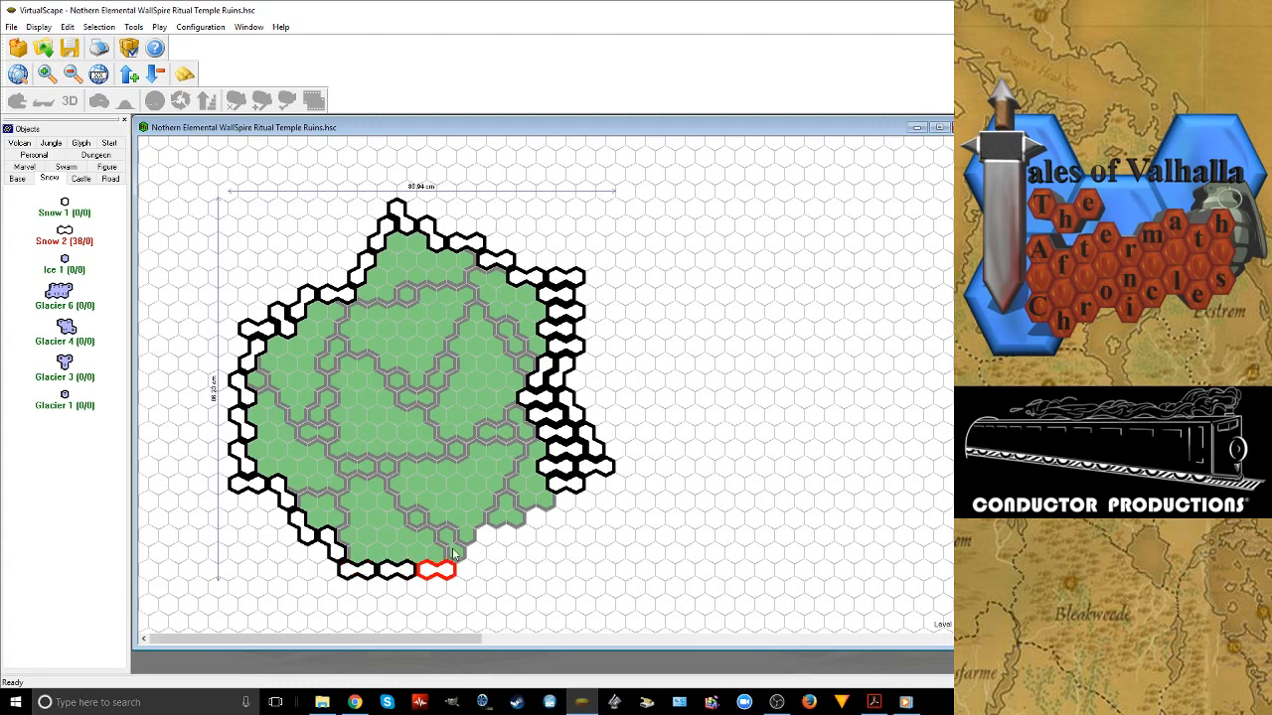
Close the Snow 2 border along the lower-right outline, rotating tiles to meet the filled right side
left_click(467, 536)
right_click(467, 537)
right_click(467, 537)
left_click(479, 519)
left_click(528, 497)
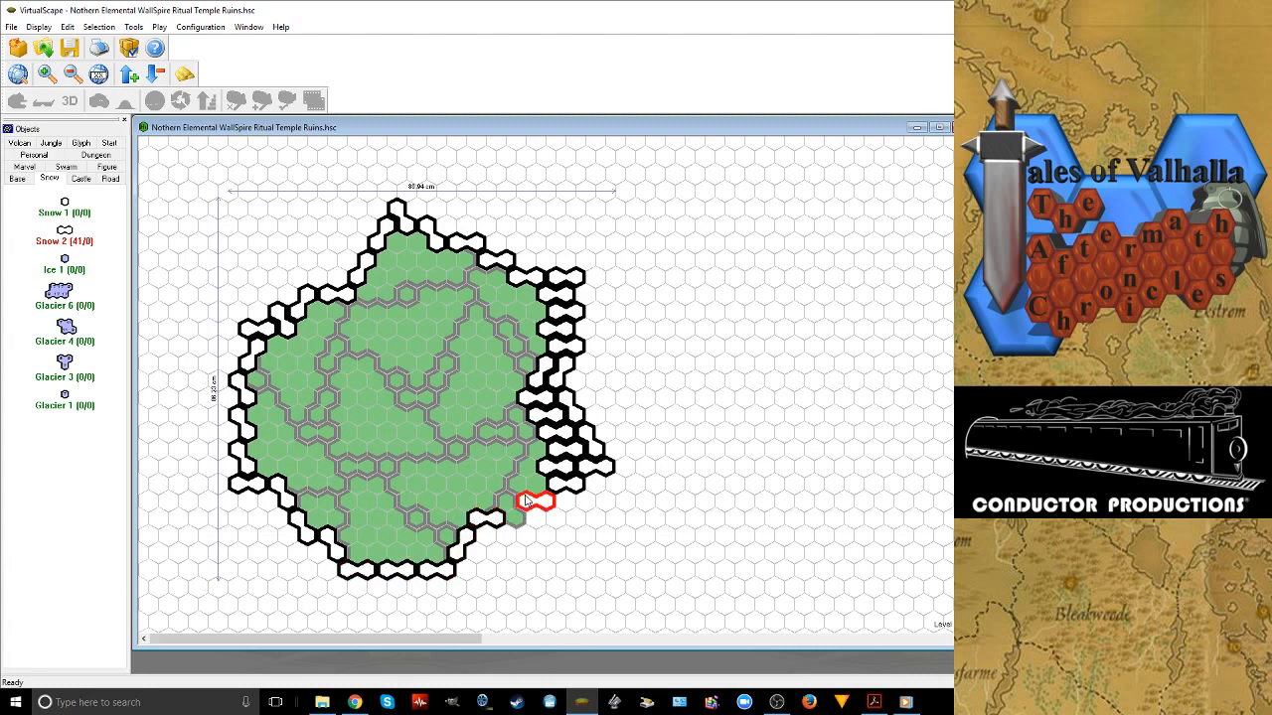
right_click(528, 496)
right_click(529, 495)
left_click(536, 492)
right_click(537, 492)
Add a second row of three Snow 2 tiles inside the border, from below the top peak along the upper-right outline
left_click(400, 242)
left_click(449, 260)
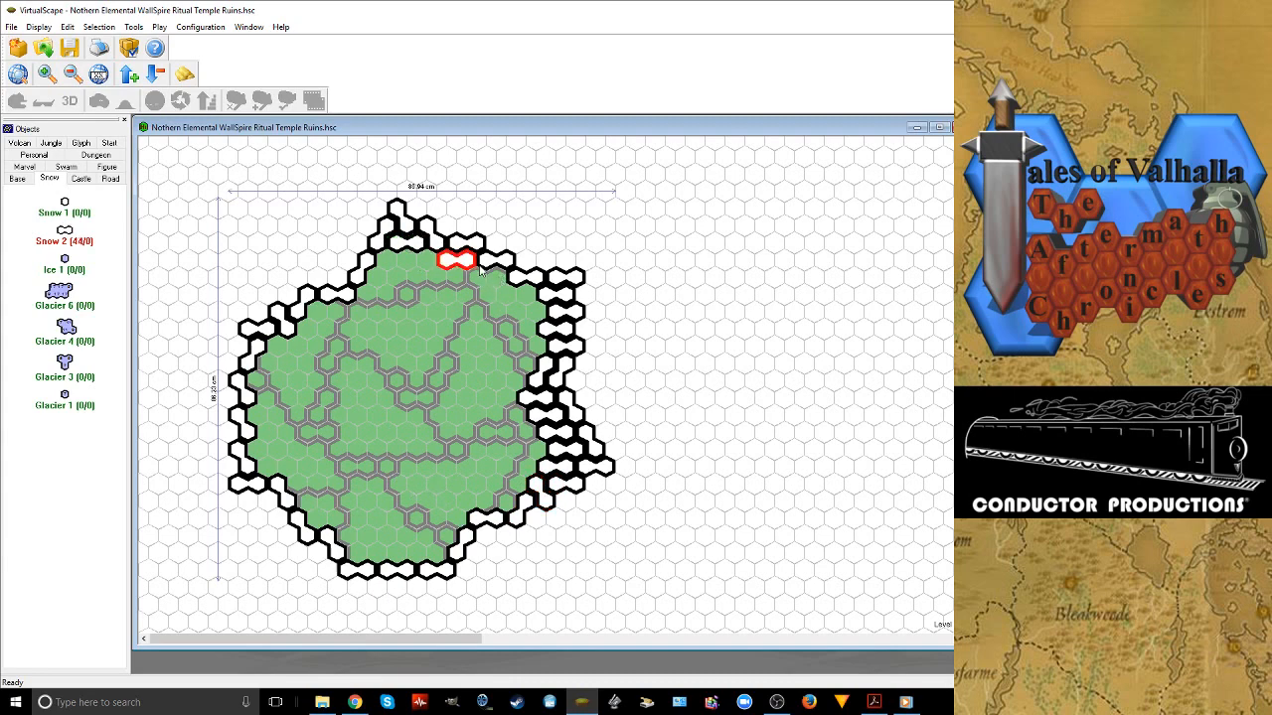
left_click(485, 265)
Add rotated Snow 2 tiles down the inner side of the right-hand snow area to widen it
left_click(527, 293)
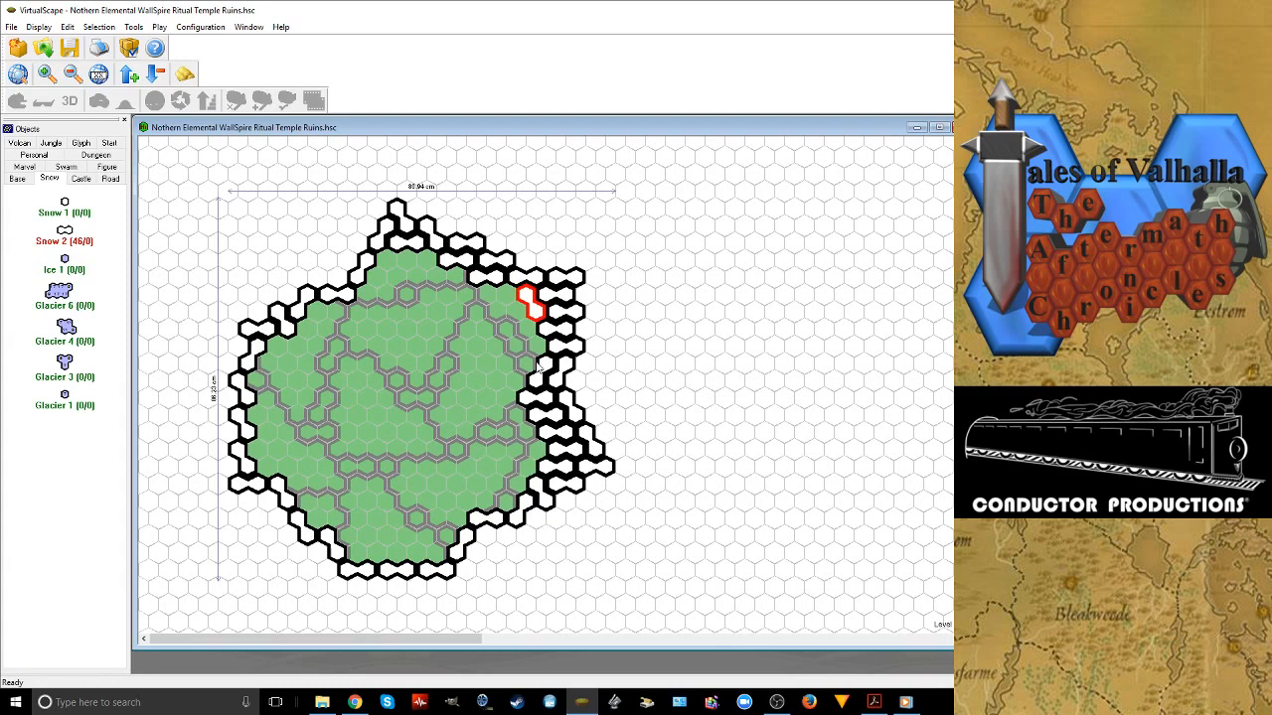
left_click(527, 329)
left_click(524, 330)
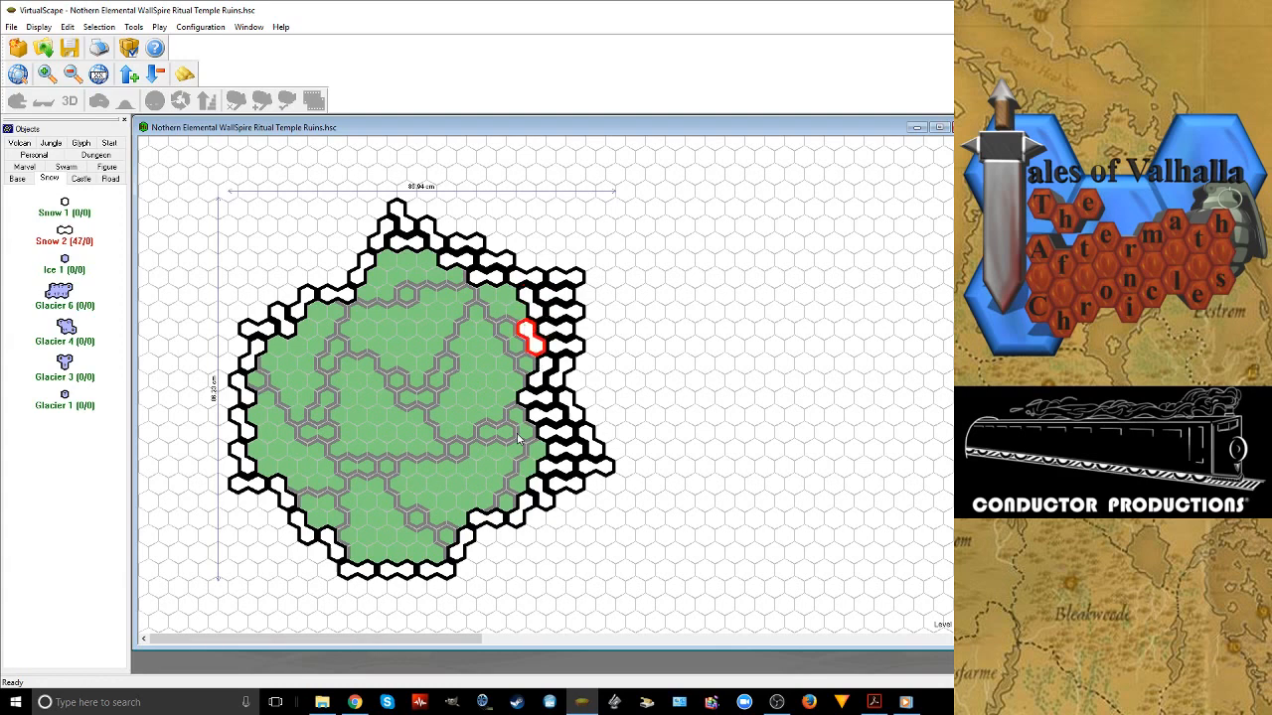
left_click(520, 435)
left_click(521, 436)
left_click(524, 467)
left_click(524, 467)
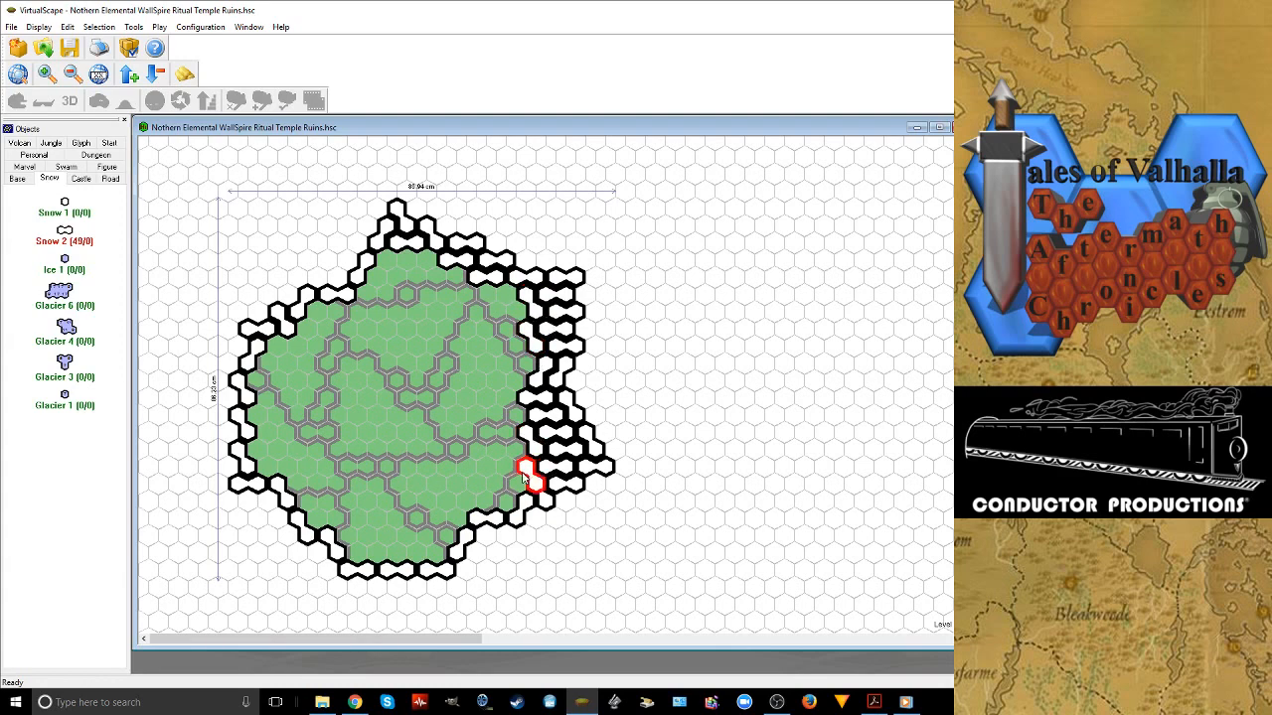
Place Snow 2 tiles inside the lower-right border and a second row of two horizontal tiles above the bottom edge
left_click(525, 467)
left_click(487, 505)
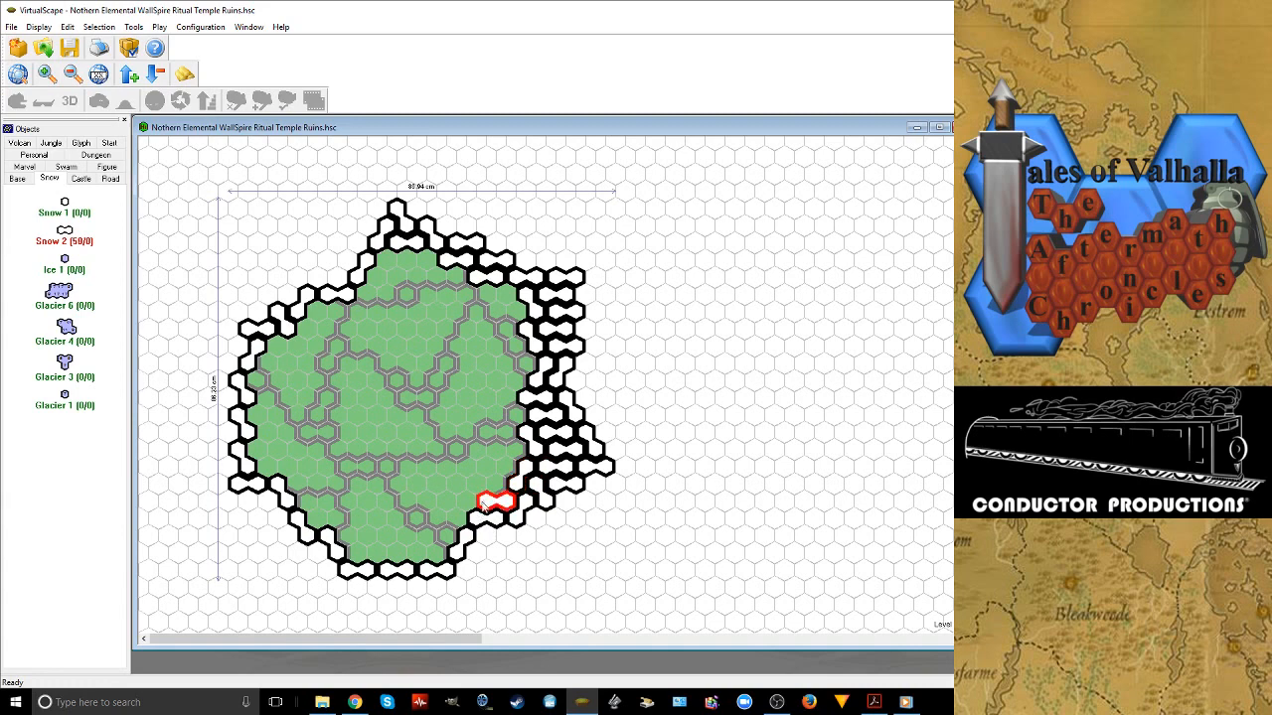
left_click(445, 550)
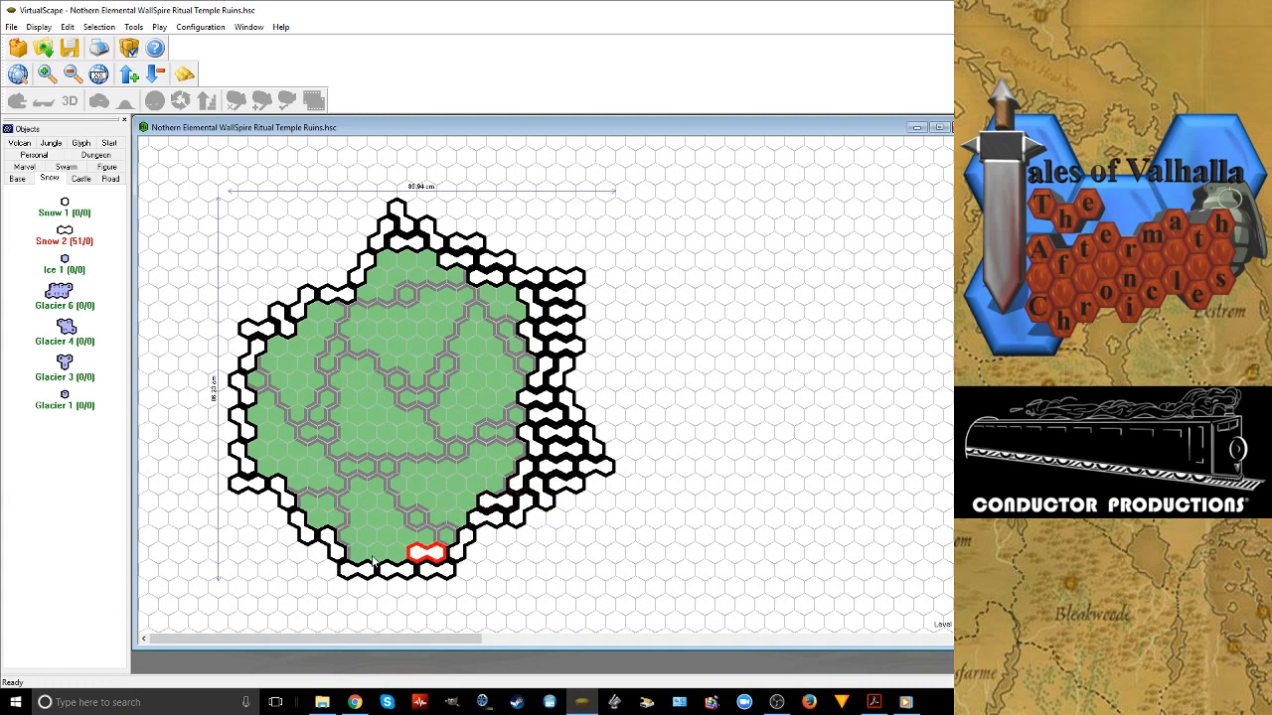
left_click(375, 557)
Add a third bottom row of Snow 2 tiles, with a rotated tile at its left end and two horizontal ones
left_click(350, 536)
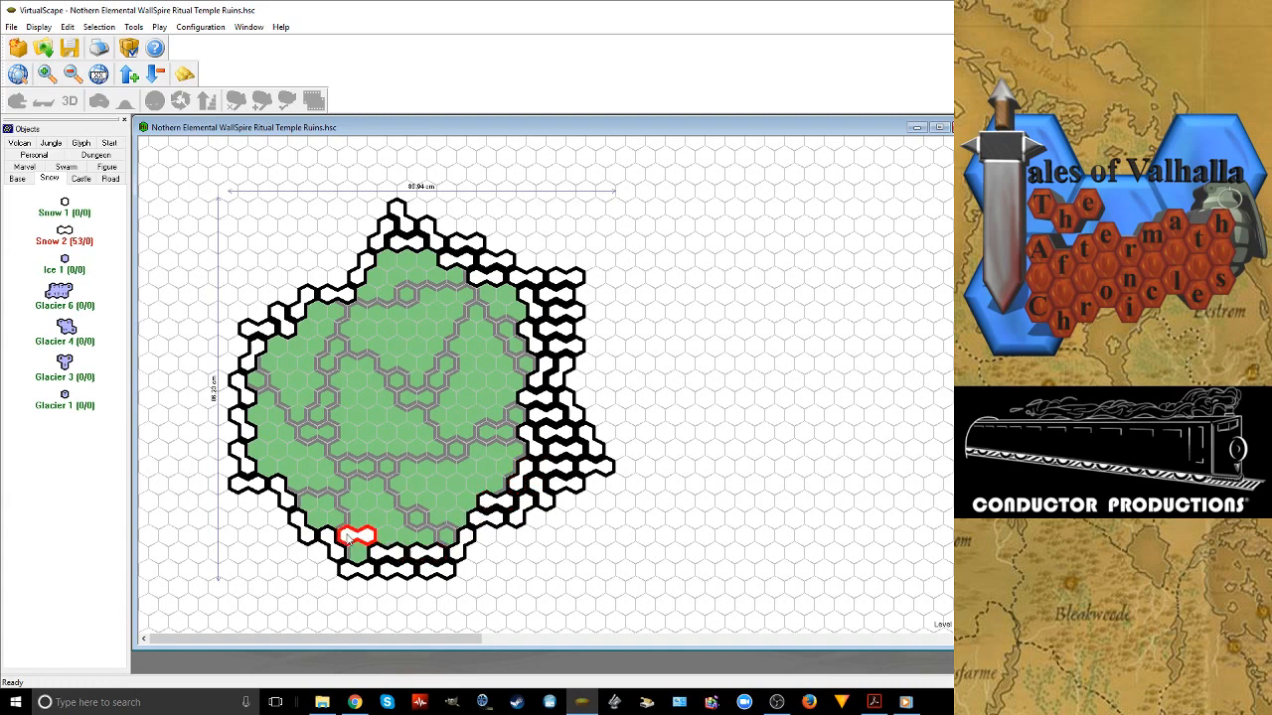
right_click(348, 538)
left_click(428, 538)
left_click(389, 537)
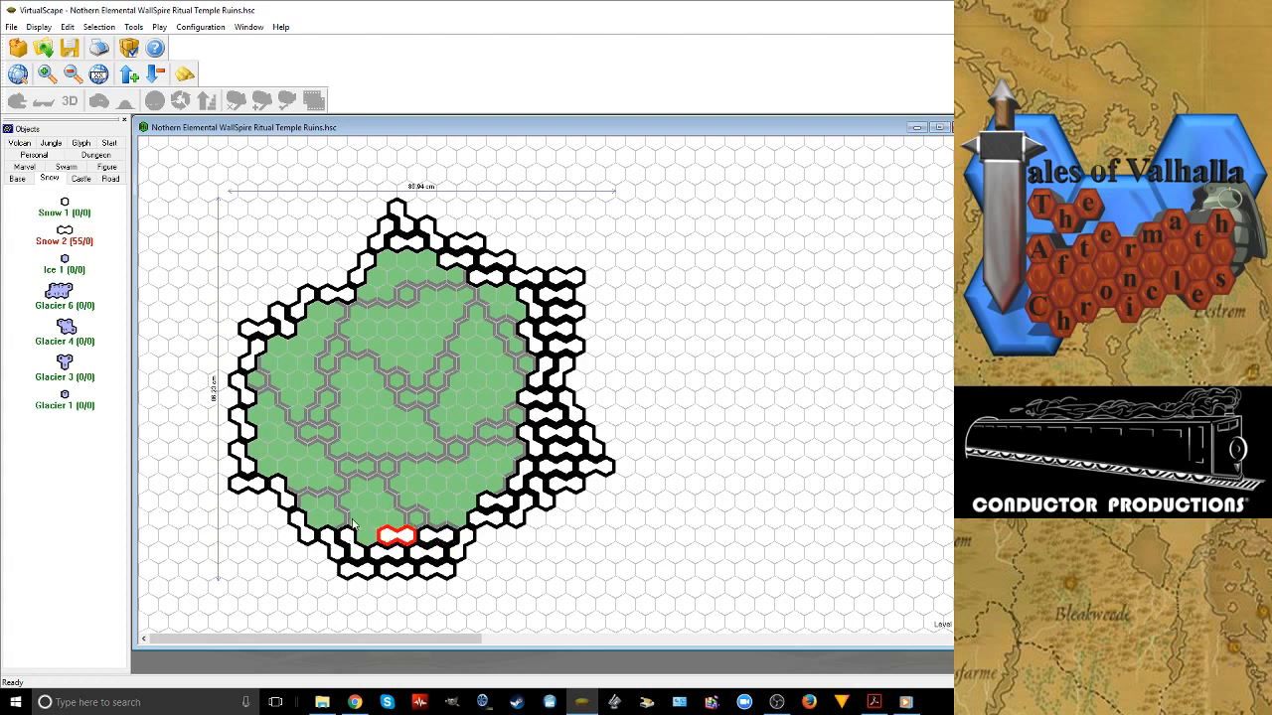
Build a fourth bottom row of Snow 2 tiles, using one rotated tile near its left end and three horizontal ones
left_click(359, 521)
right_click(358, 521)
left_click(329, 519)
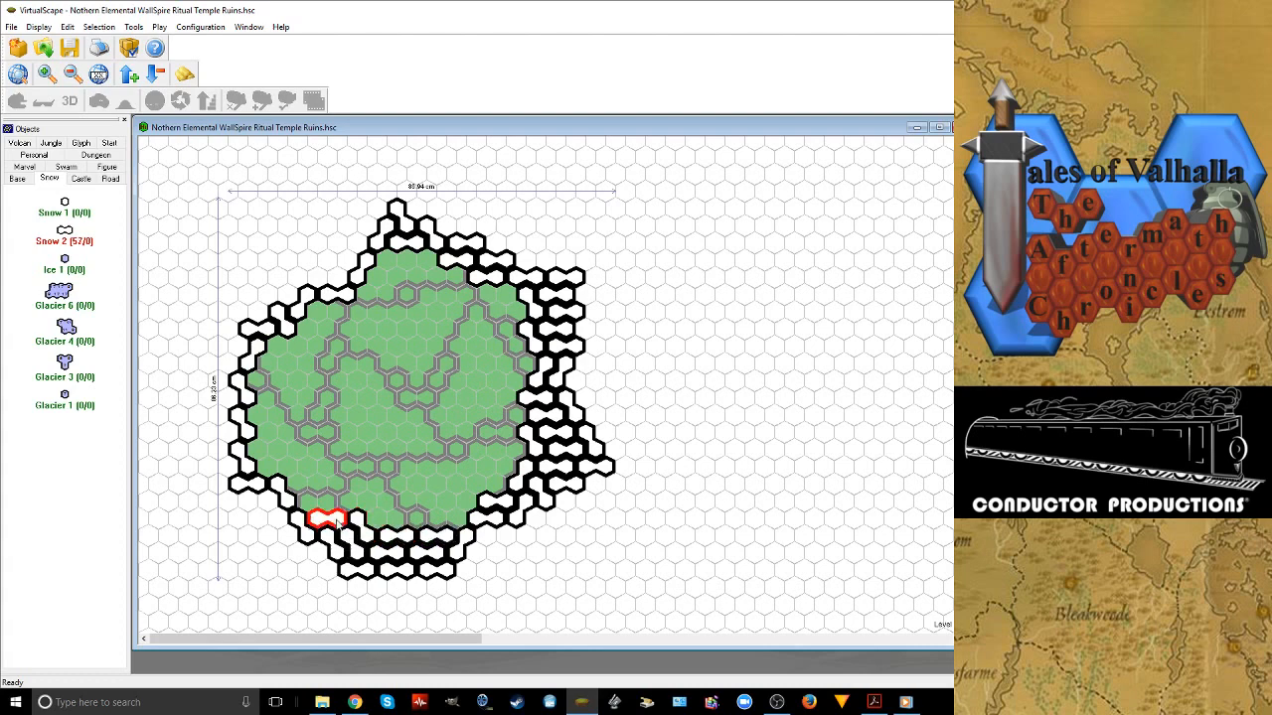
left_click(386, 519)
left_click(426, 519)
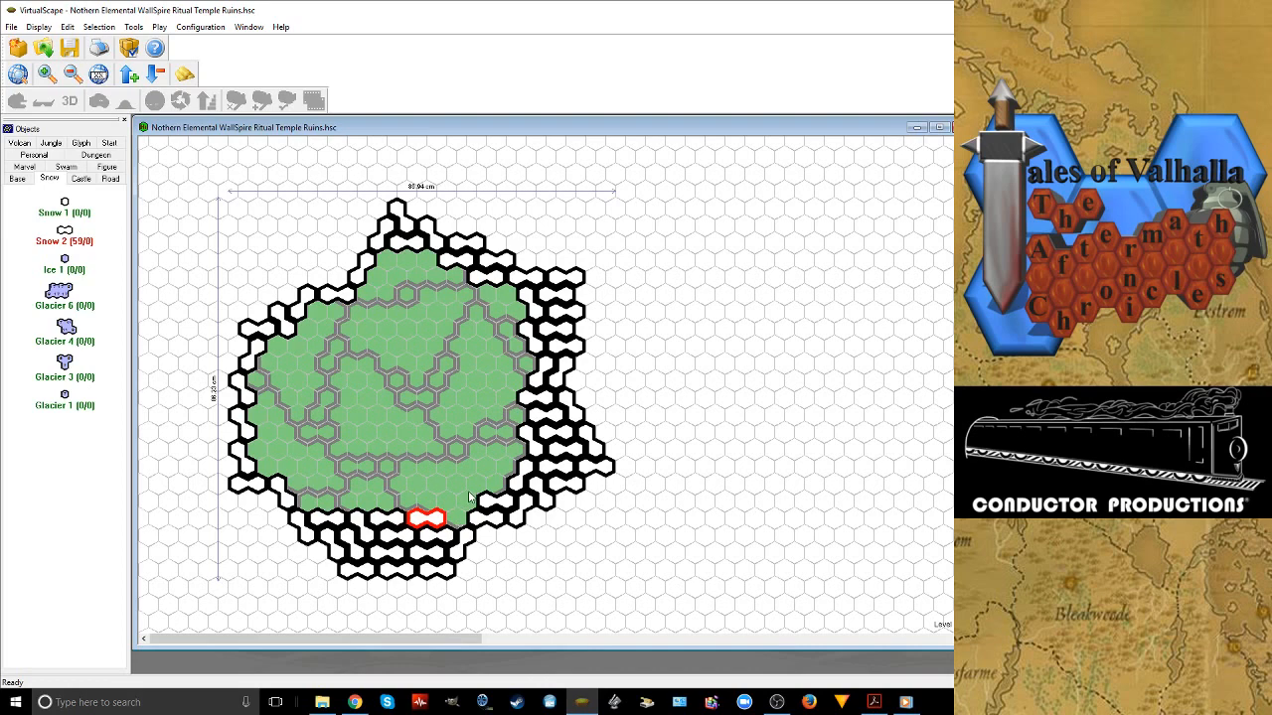
Continue diagonal Snow 2 tiles from the bottom rows up along the inner lower-right side
left_click(471, 500)
right_click(469, 498)
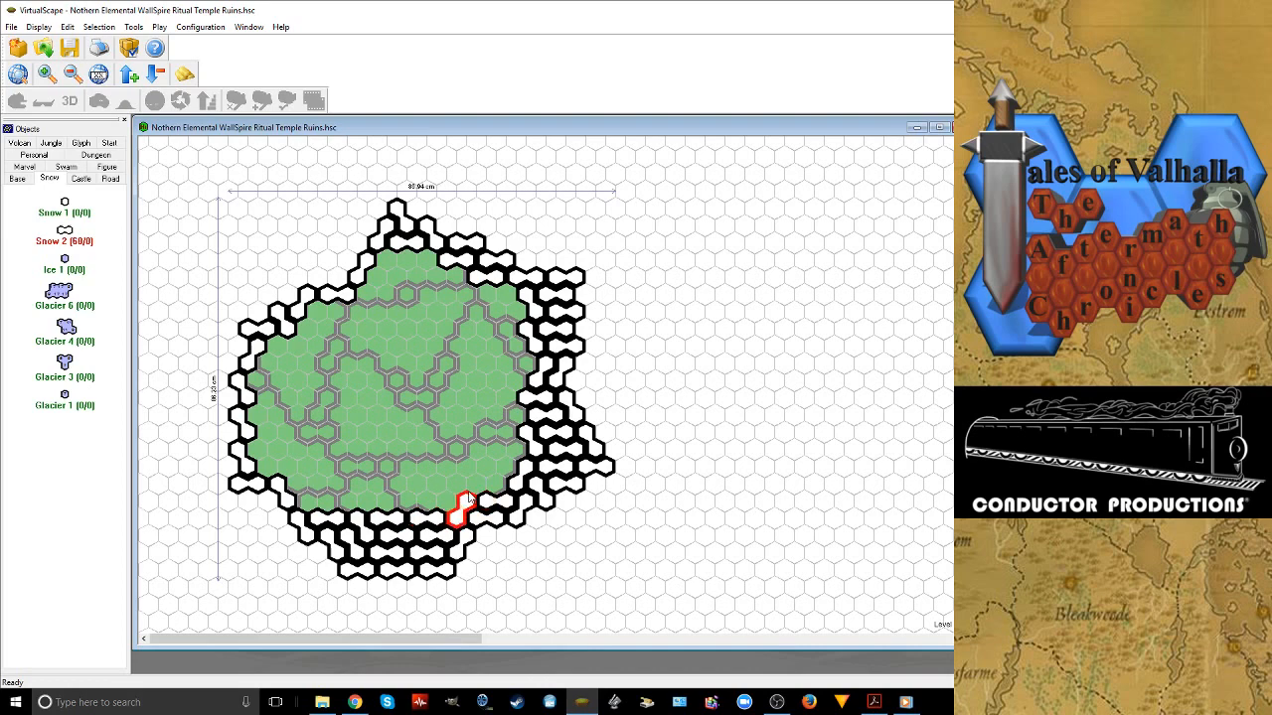
left_click(491, 483)
left_click(515, 456)
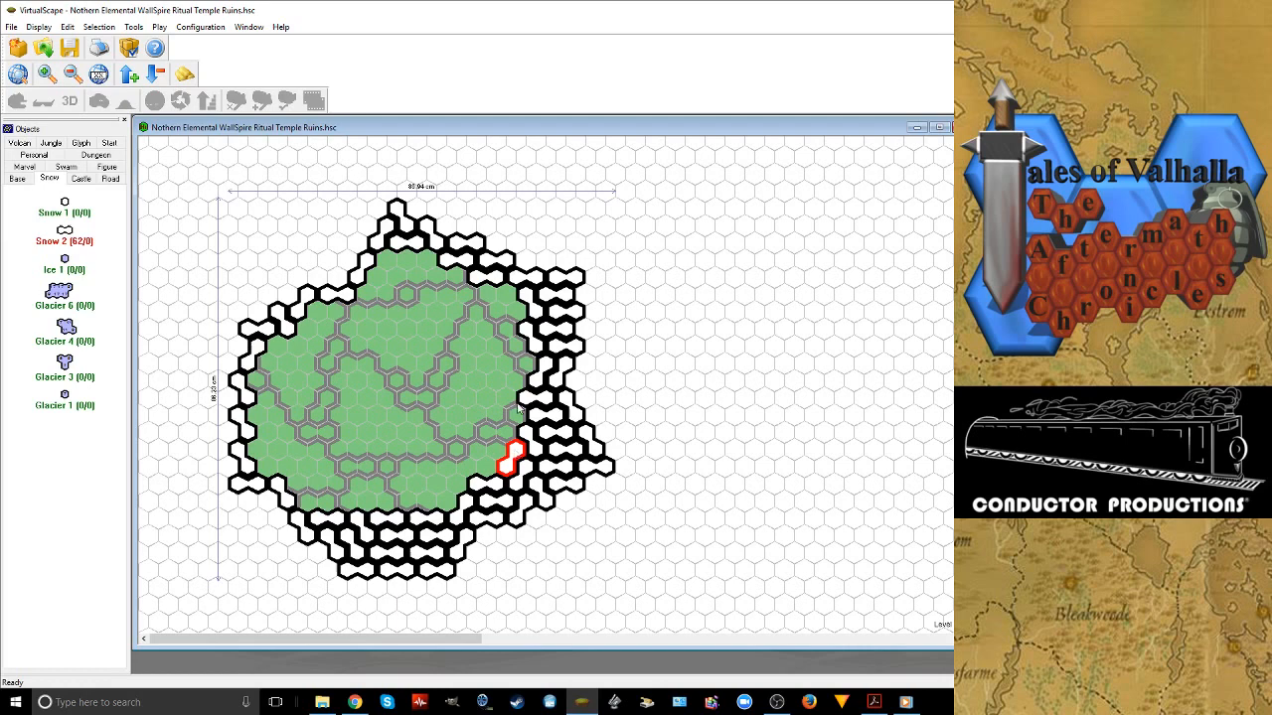
Thicken the northern snow area with Snow 2 tiles on the inner upper-right side and in two rows below the top peak
left_click(507, 296)
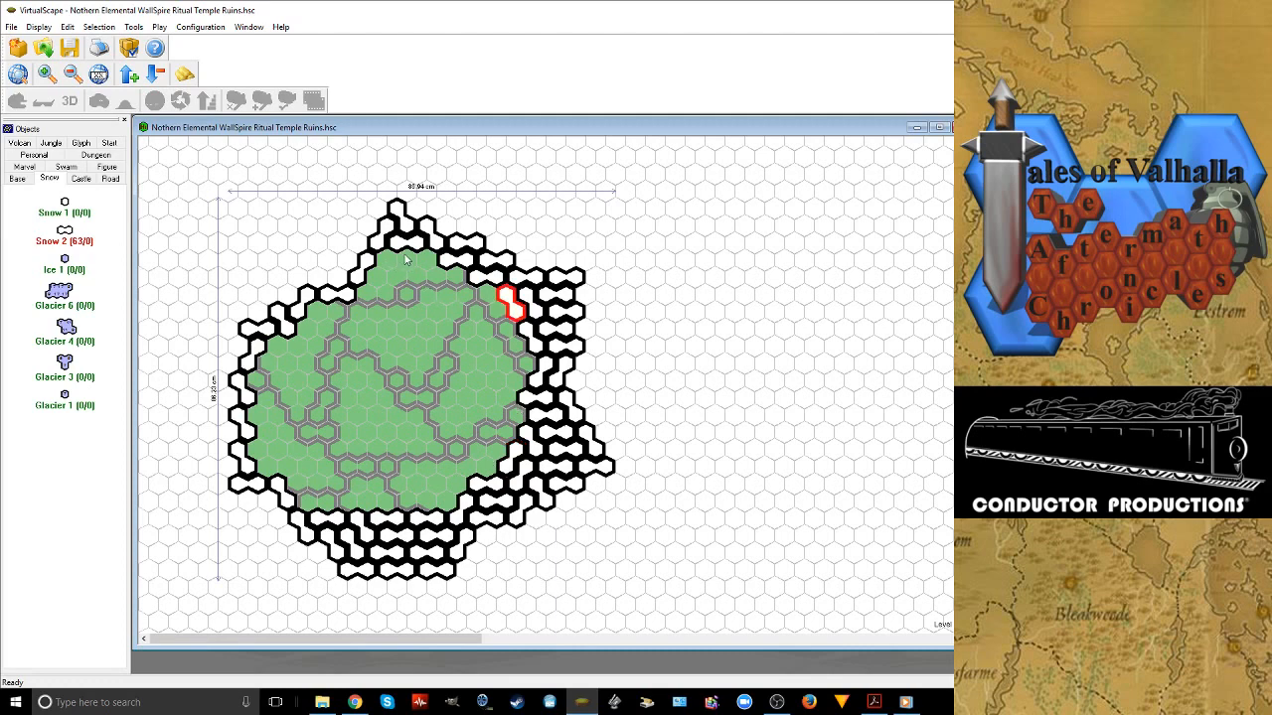
left_click(405, 258)
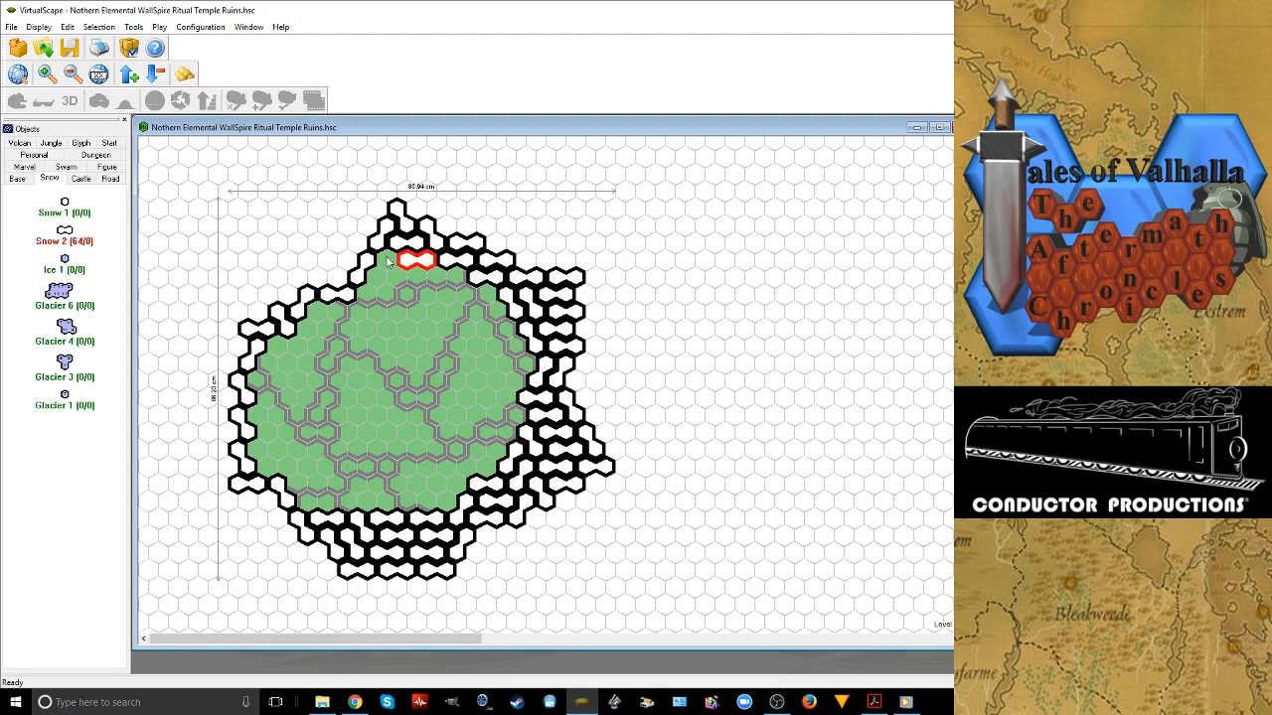
left_click(383, 264)
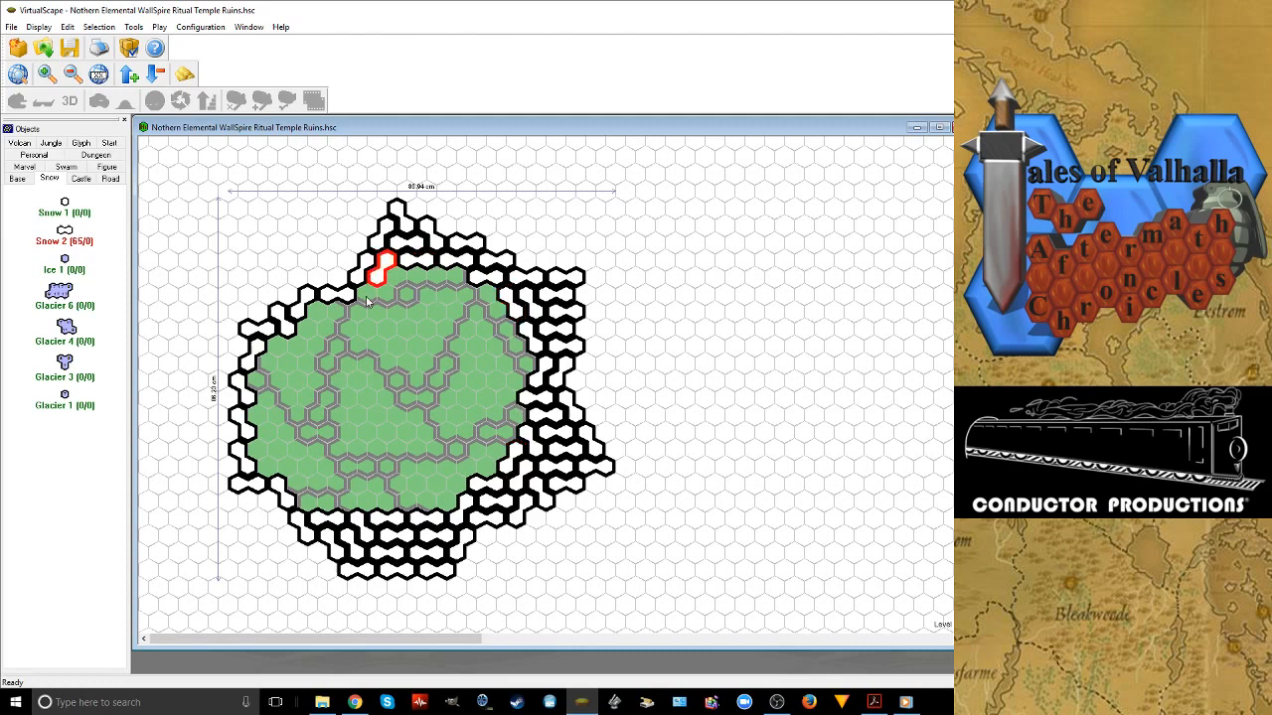
left_click(368, 297)
left_click(397, 278)
left_click(435, 280)
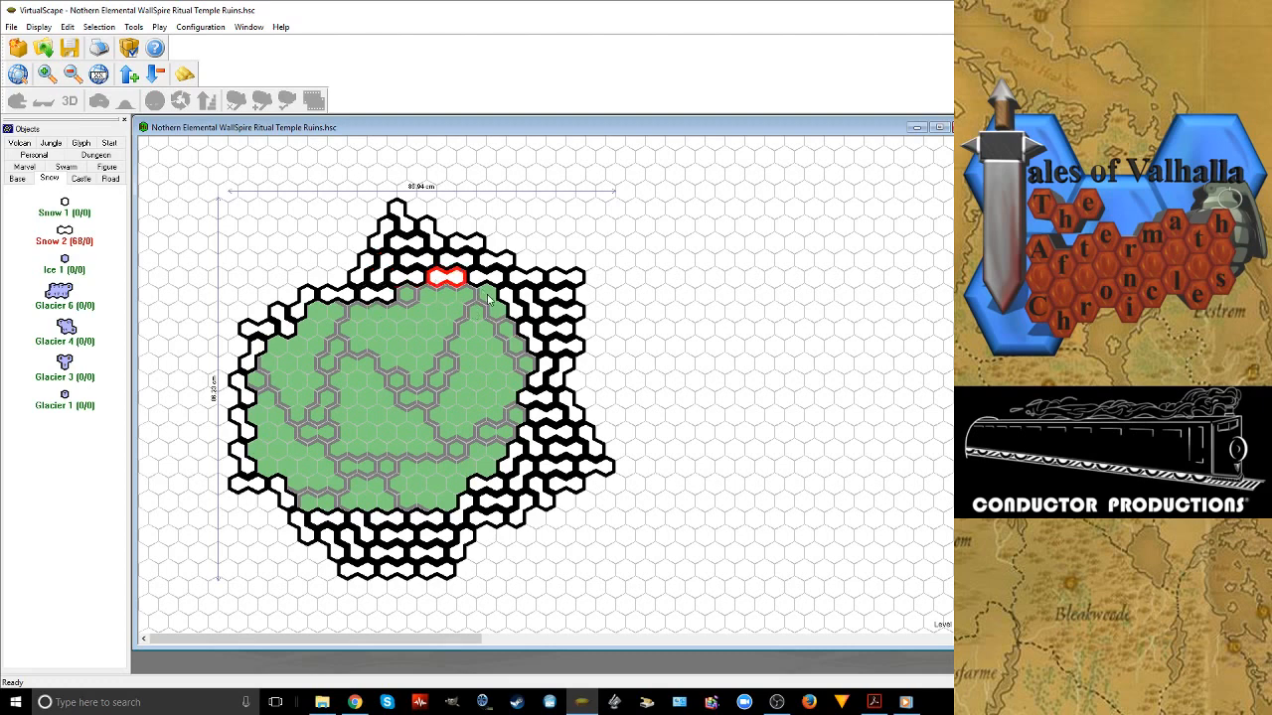
Add four Snow 2 tiles down the inner right side, from the upper-right corner to mid-height, rotating them to fit
left_click(488, 296)
right_click(488, 296)
left_click(506, 336)
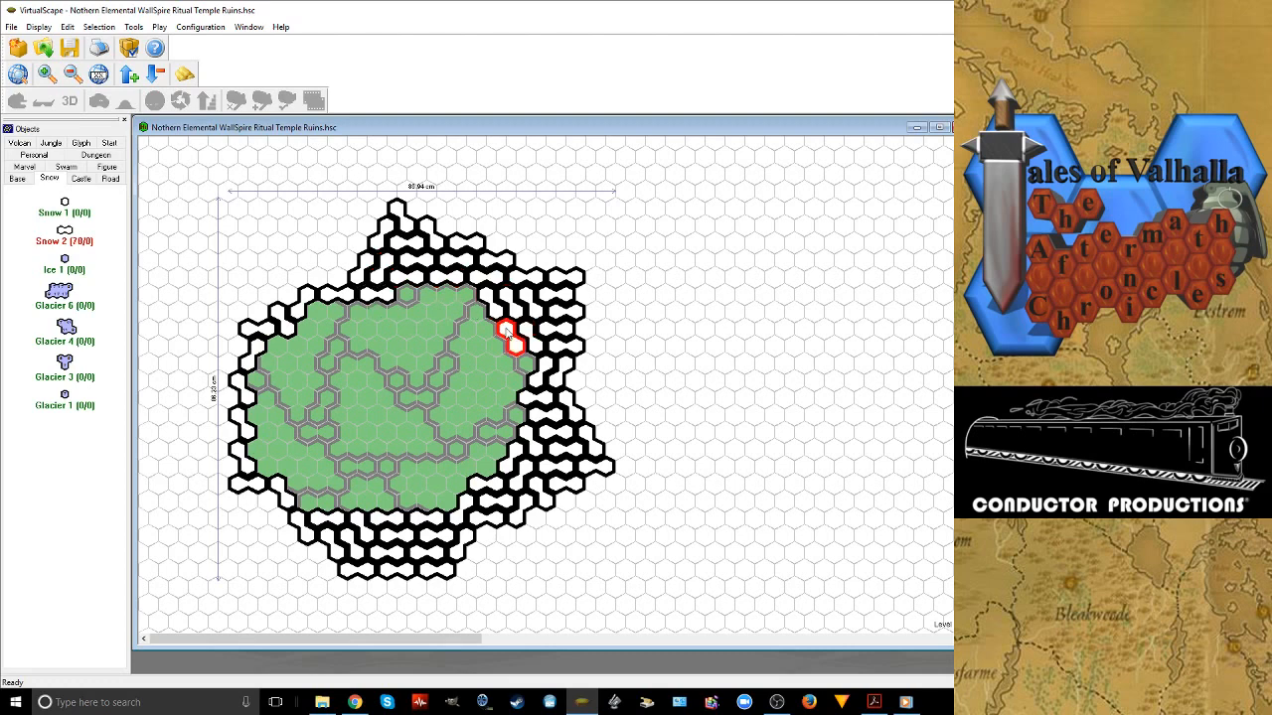
left_click(527, 366)
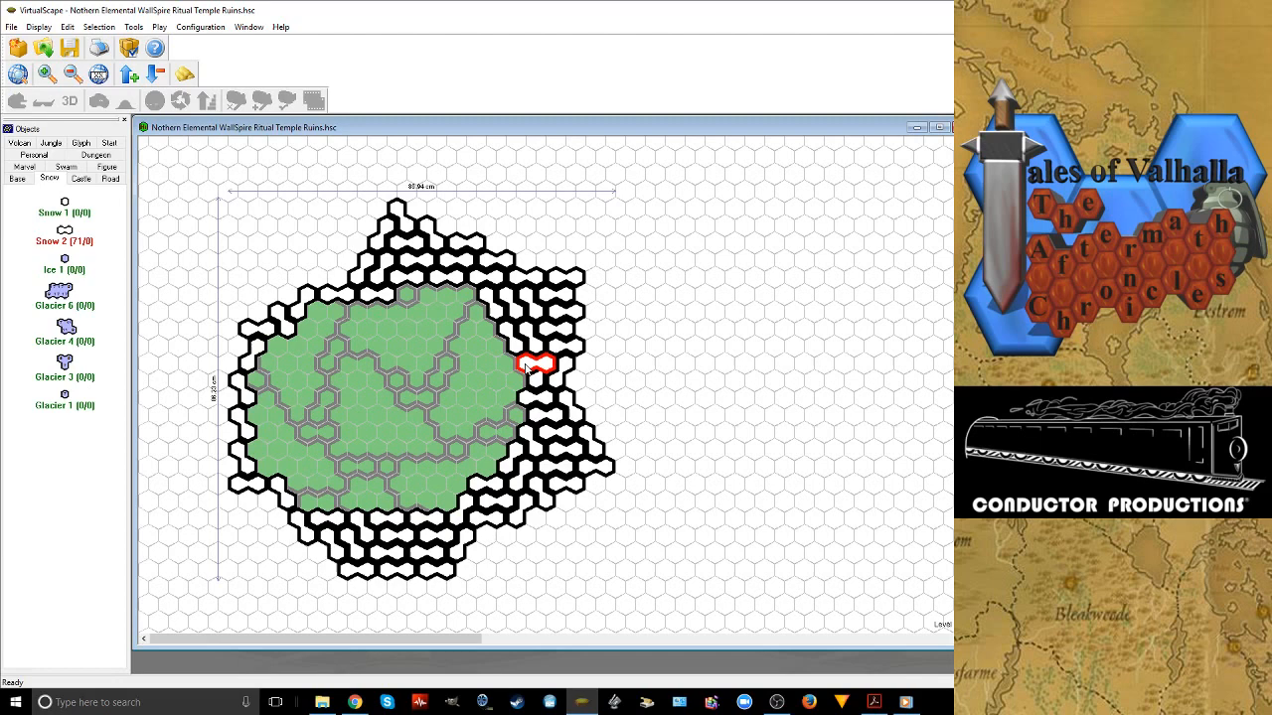
left_click(503, 398)
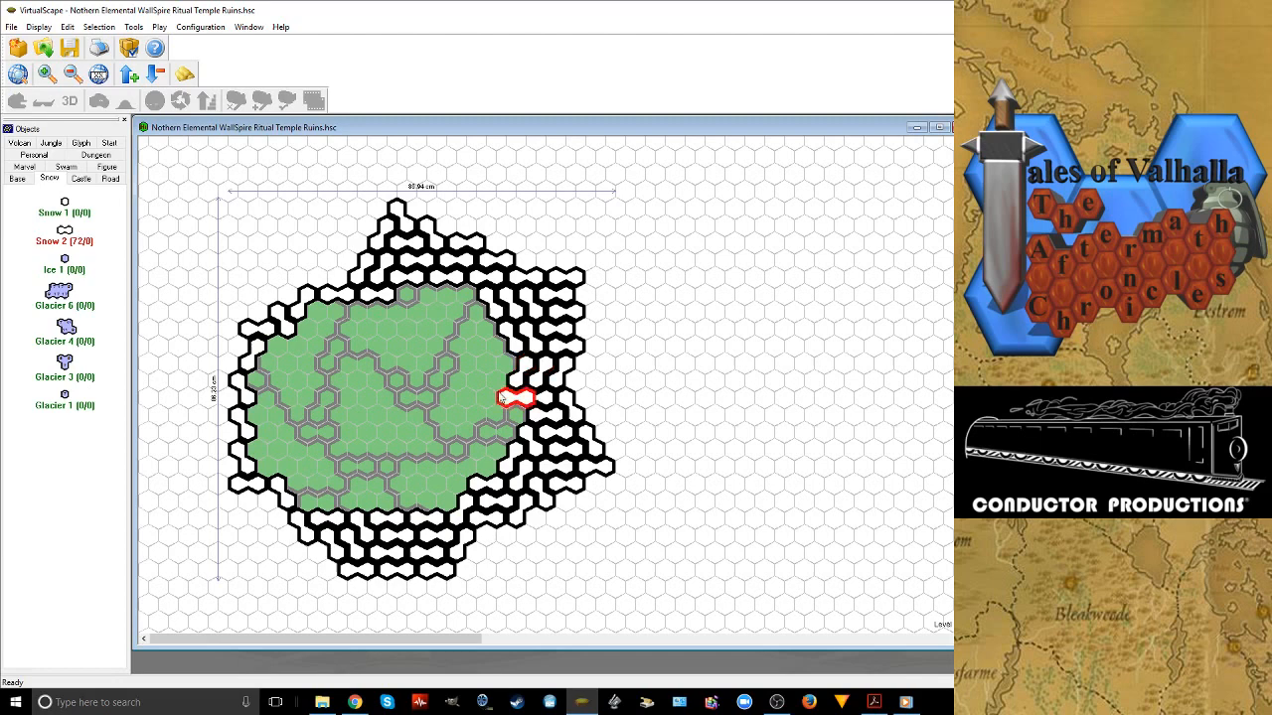
right_click(499, 394)
Line the inside of the left and lower-left border with five Snow 2 tiles, rotating them to fit the outline
left_click(259, 450)
left_click(294, 486)
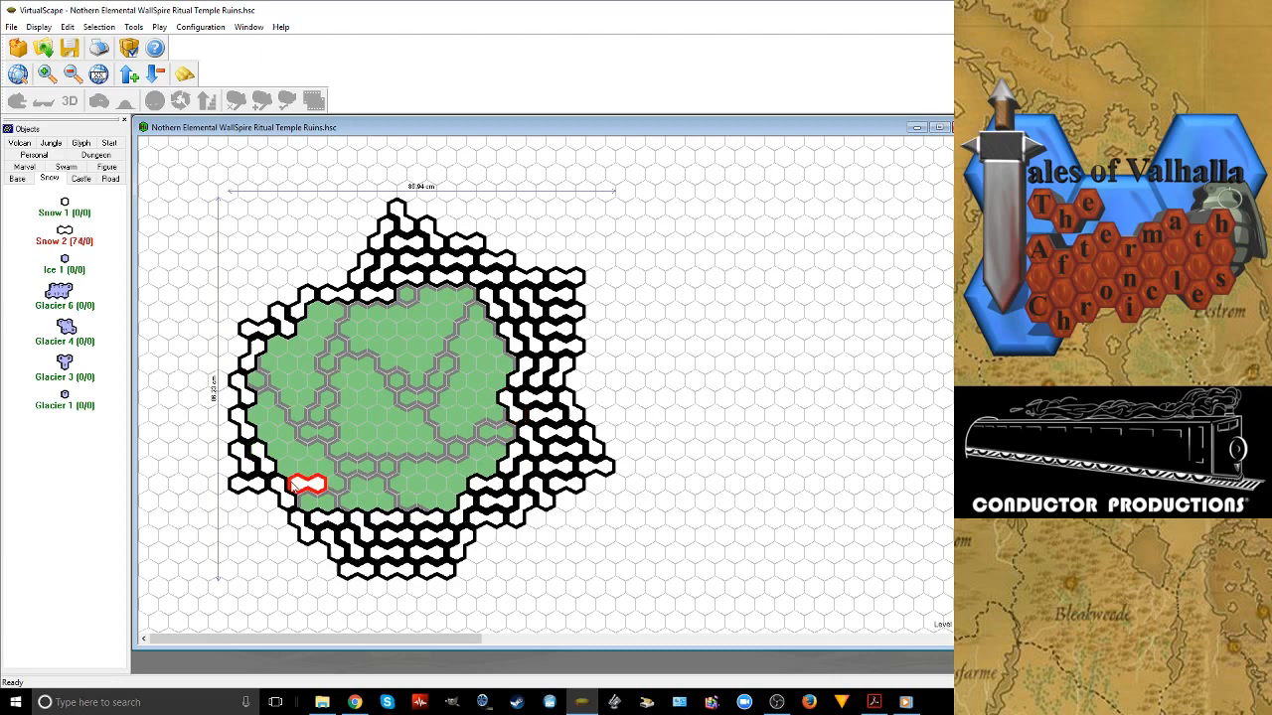
left_click(282, 460)
right_click(282, 464)
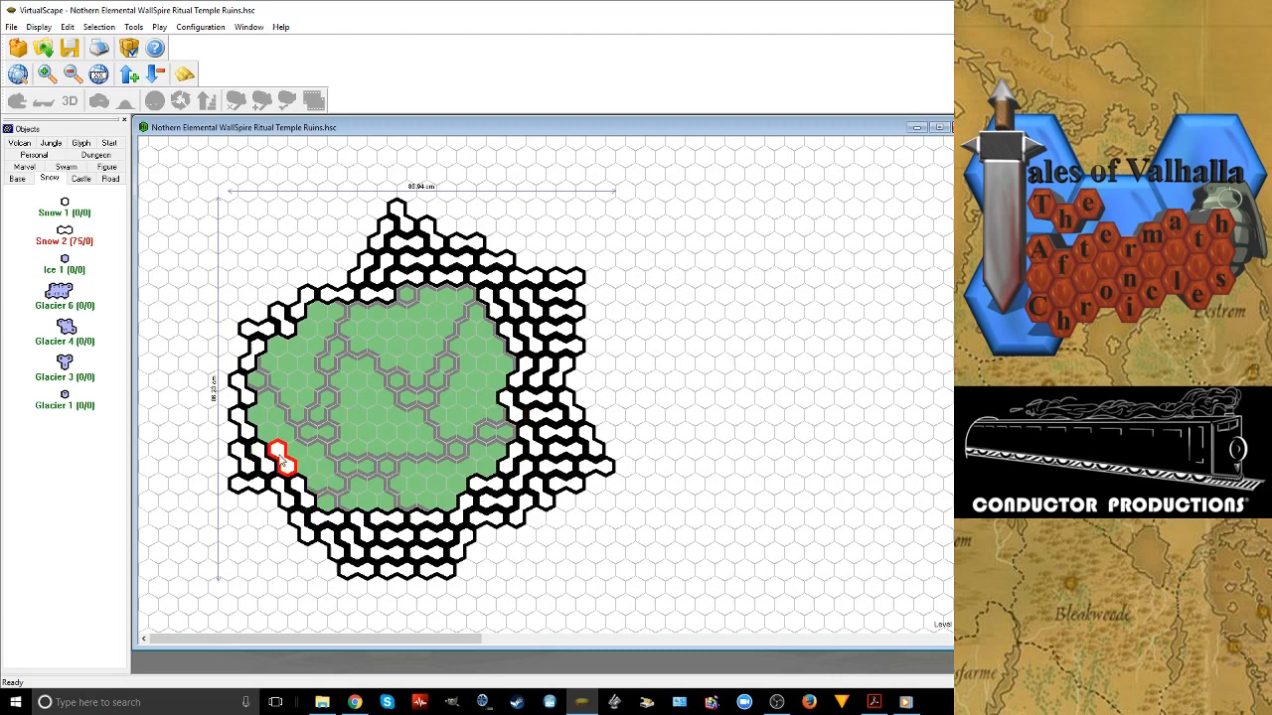
left_click(256, 422)
left_click(264, 383)
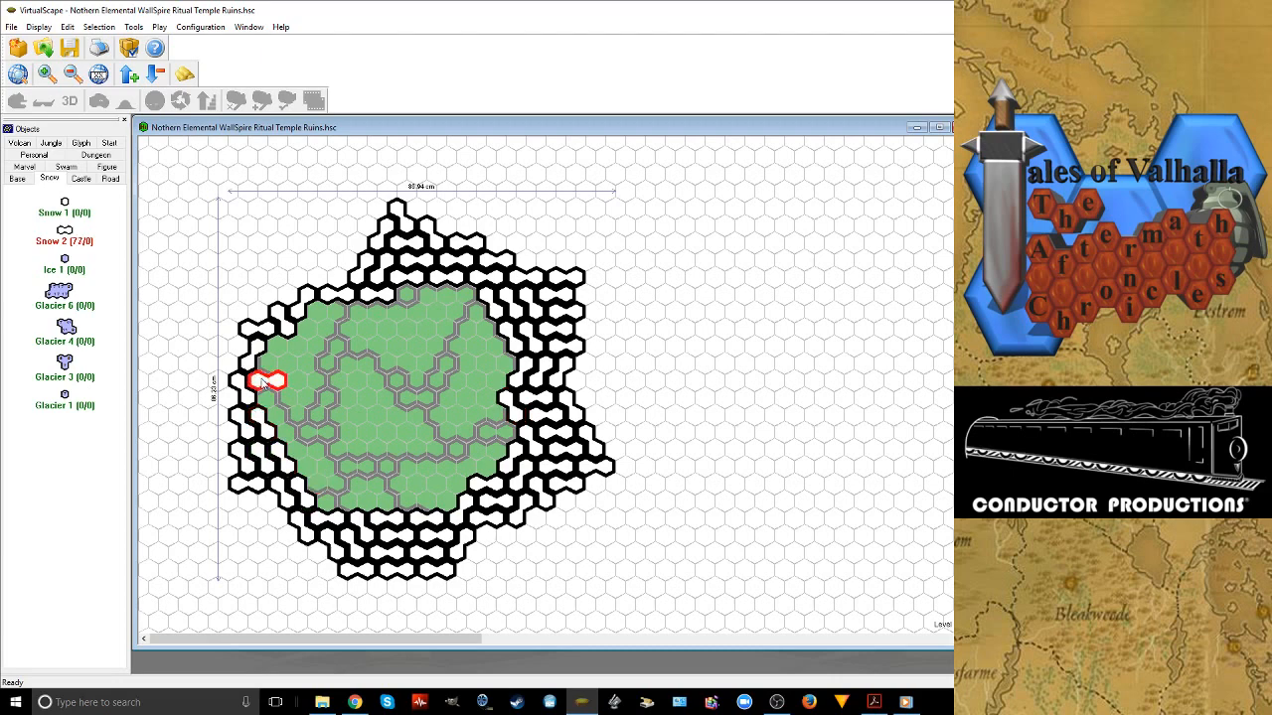
right_click(266, 385)
Place three more rotated Snow 2 tiles diagonally down the inner lower-left side
left_click(281, 421)
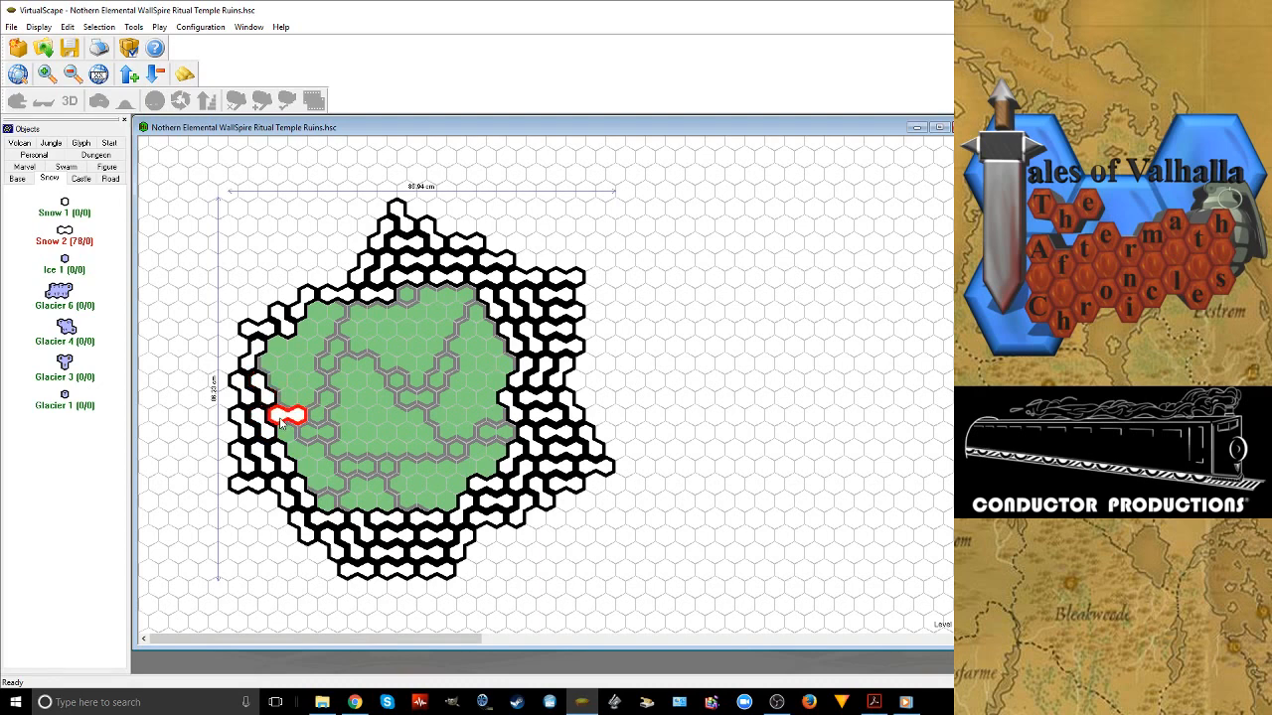
right_click(280, 423)
left_click(300, 456)
right_click(303, 460)
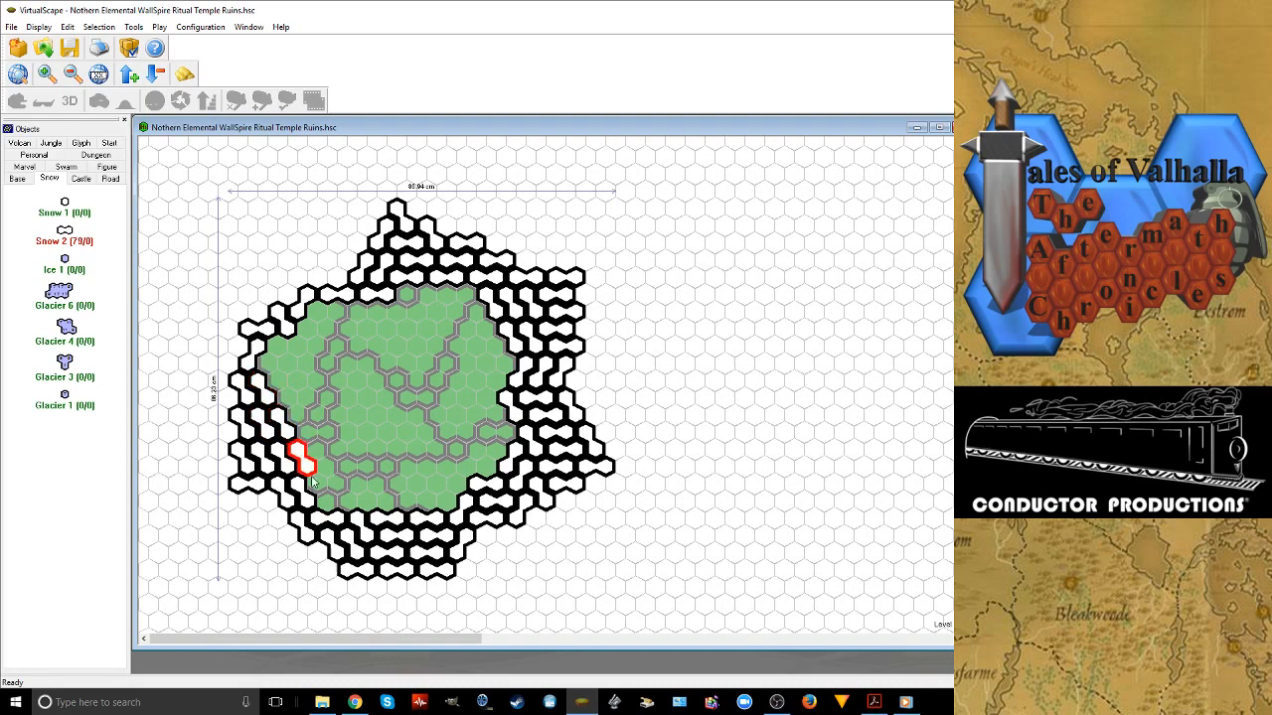
left_click(313, 479)
right_click(313, 479)
Widen the left snow area with a diagonal line of four rotated Snow 2 tiles from the upper left to the lower left
left_click(269, 362)
right_click(269, 362)
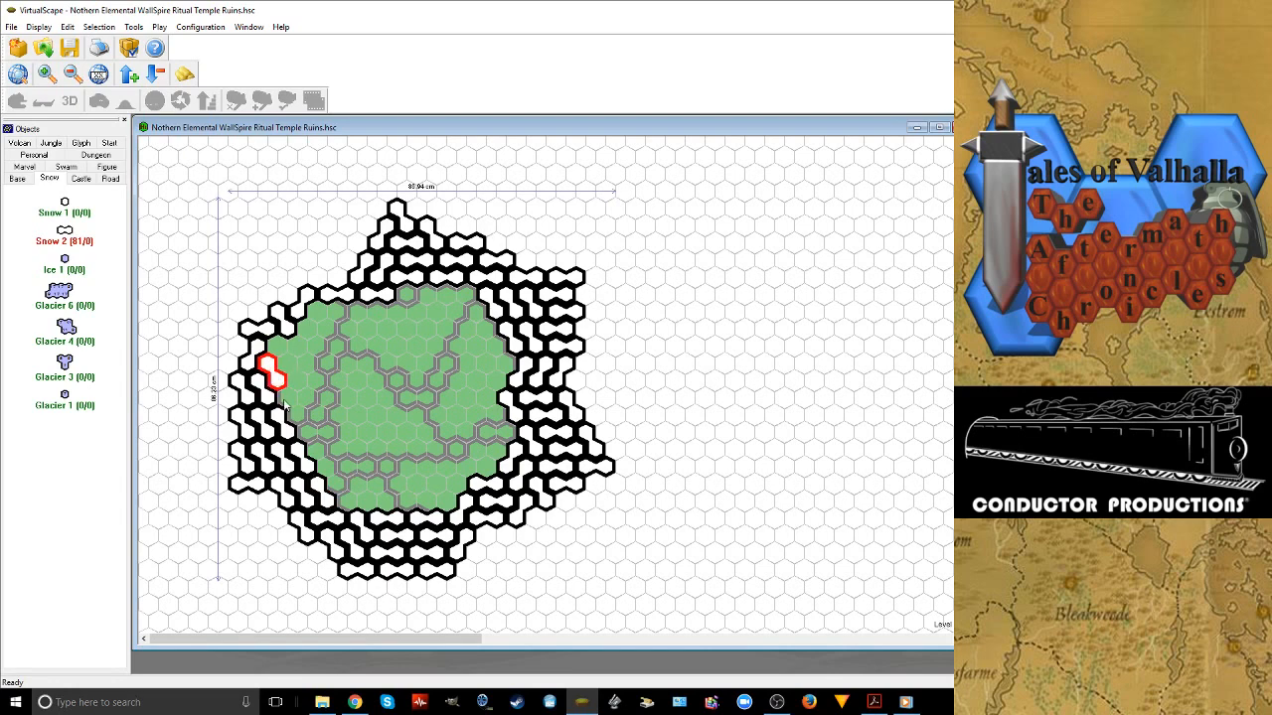
left_click(283, 400)
right_click(284, 400)
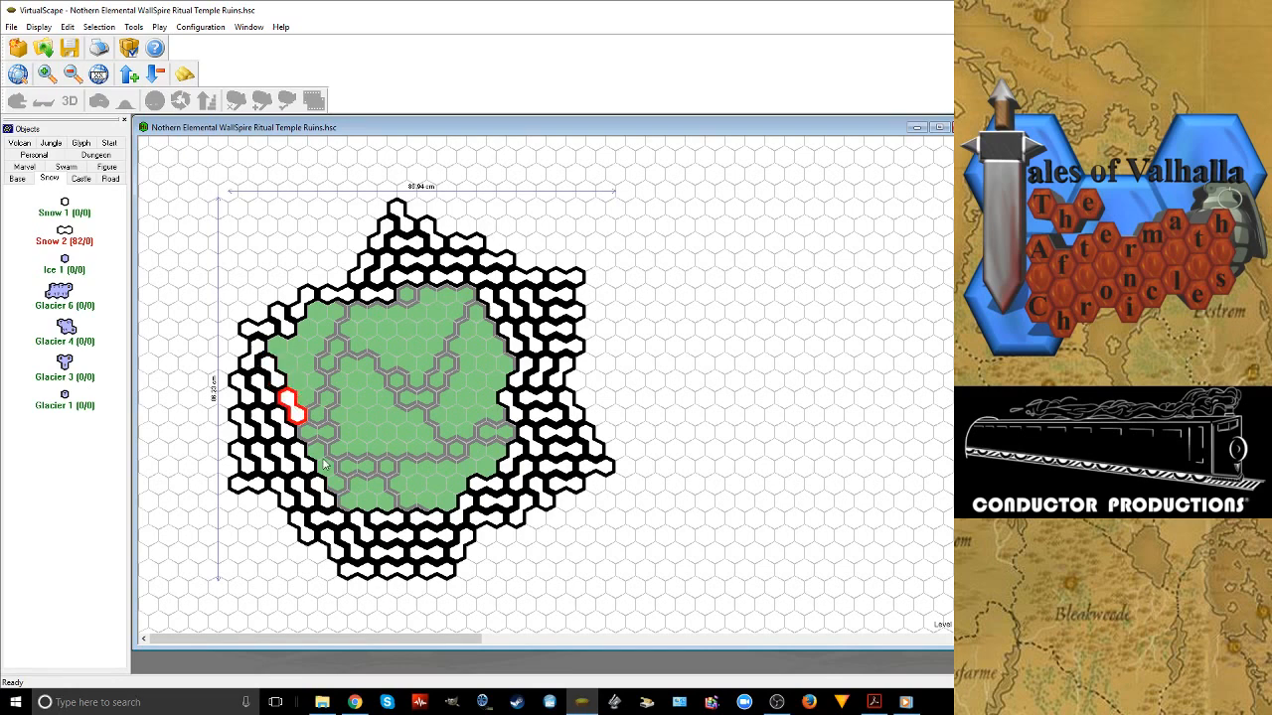
left_click(306, 434)
right_click(305, 434)
left_click(322, 465)
right_click(323, 466)
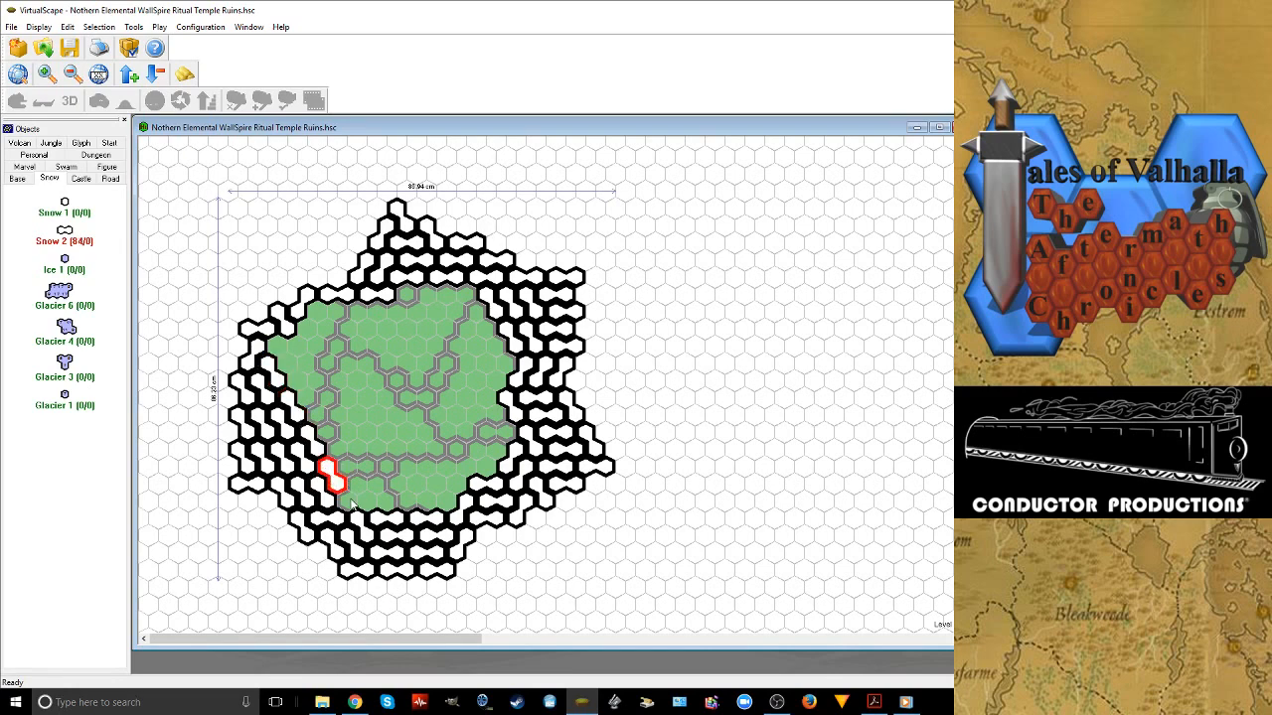
Fill the southern grass with two more rows of three horizontal Snow 2 tiles each
left_click(351, 499)
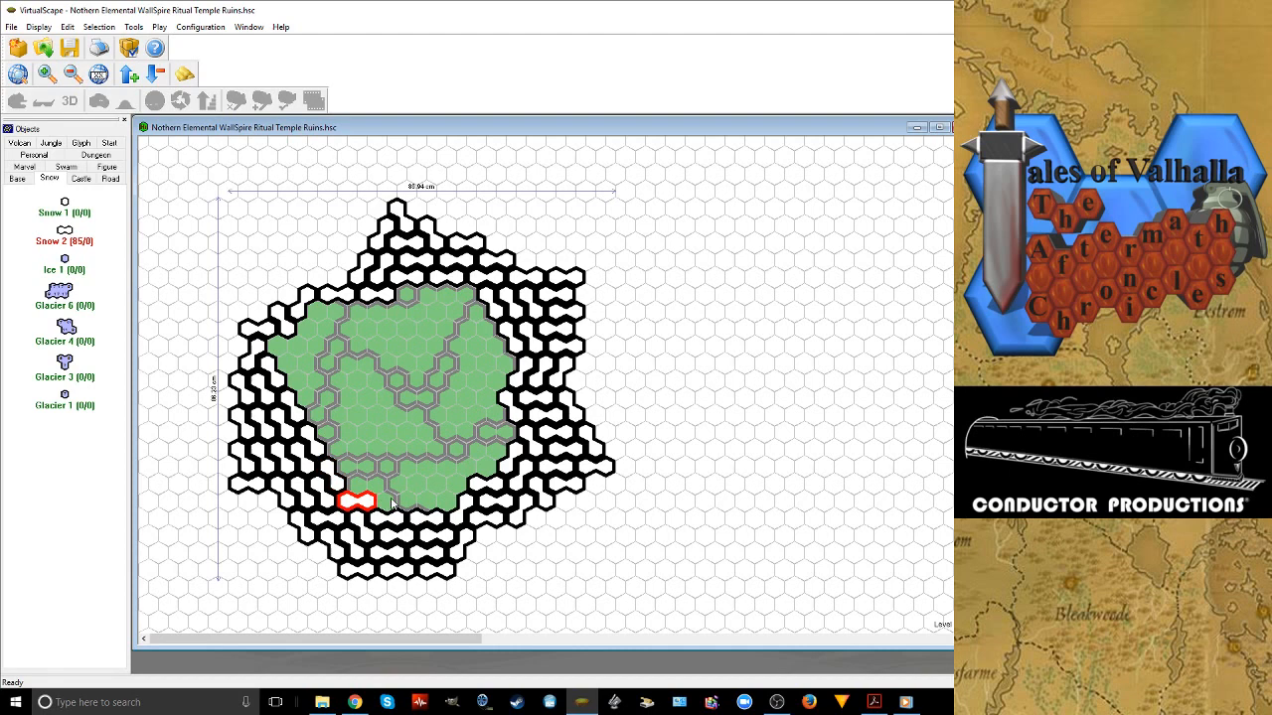
left_click(392, 501)
left_click(432, 493)
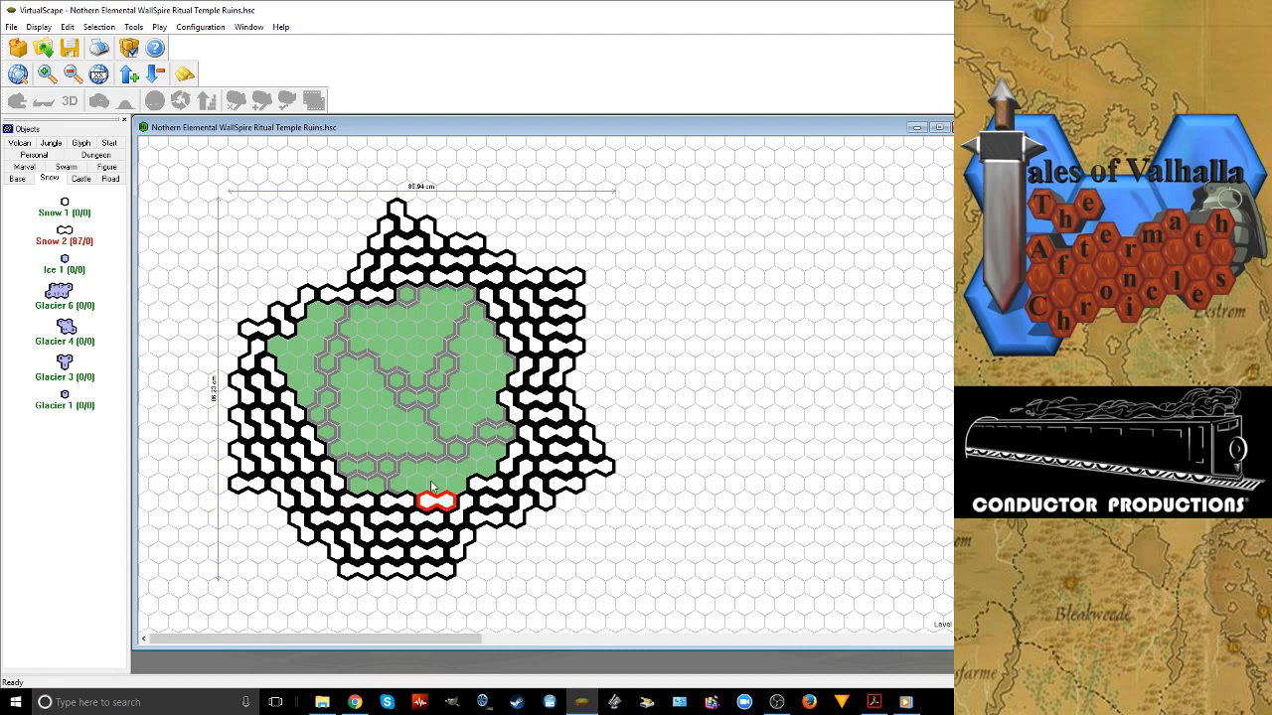
left_click(432, 482)
left_click(397, 483)
left_click(350, 484)
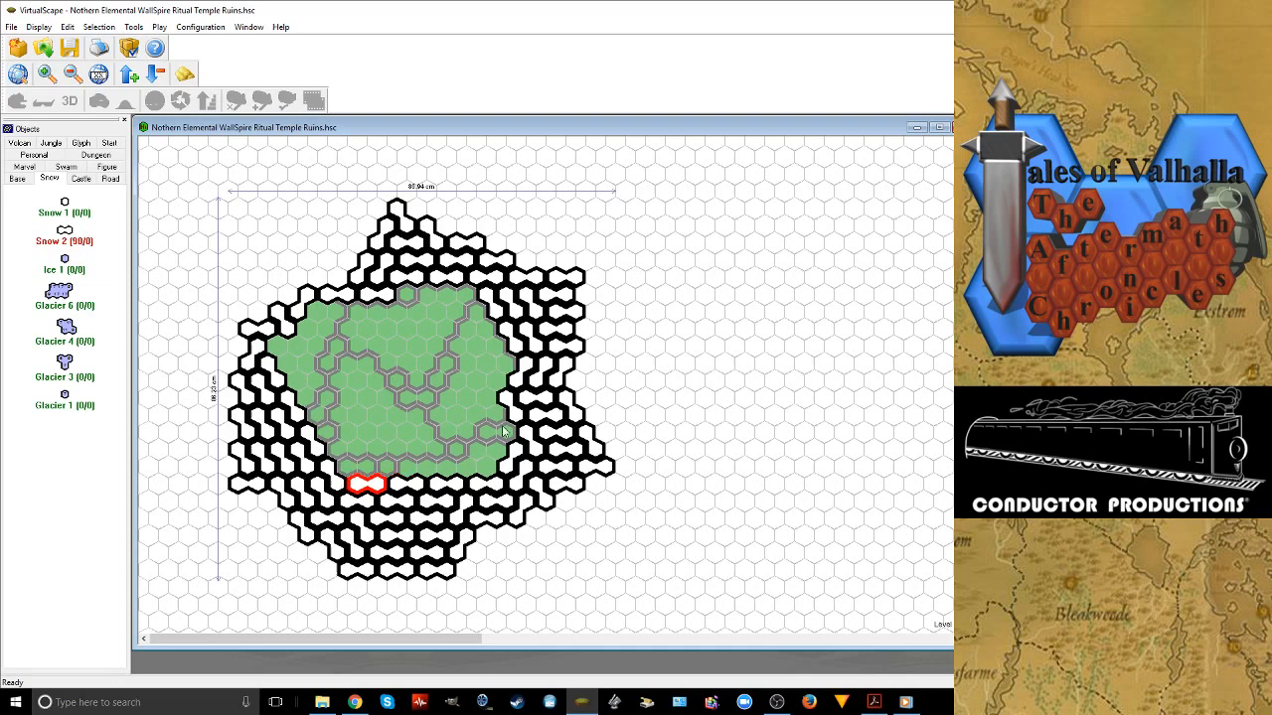
Place a diagonal Snow 2 tile on the inner lower-right side and a row of four horizontal tiles above the southern rows
left_click(504, 433)
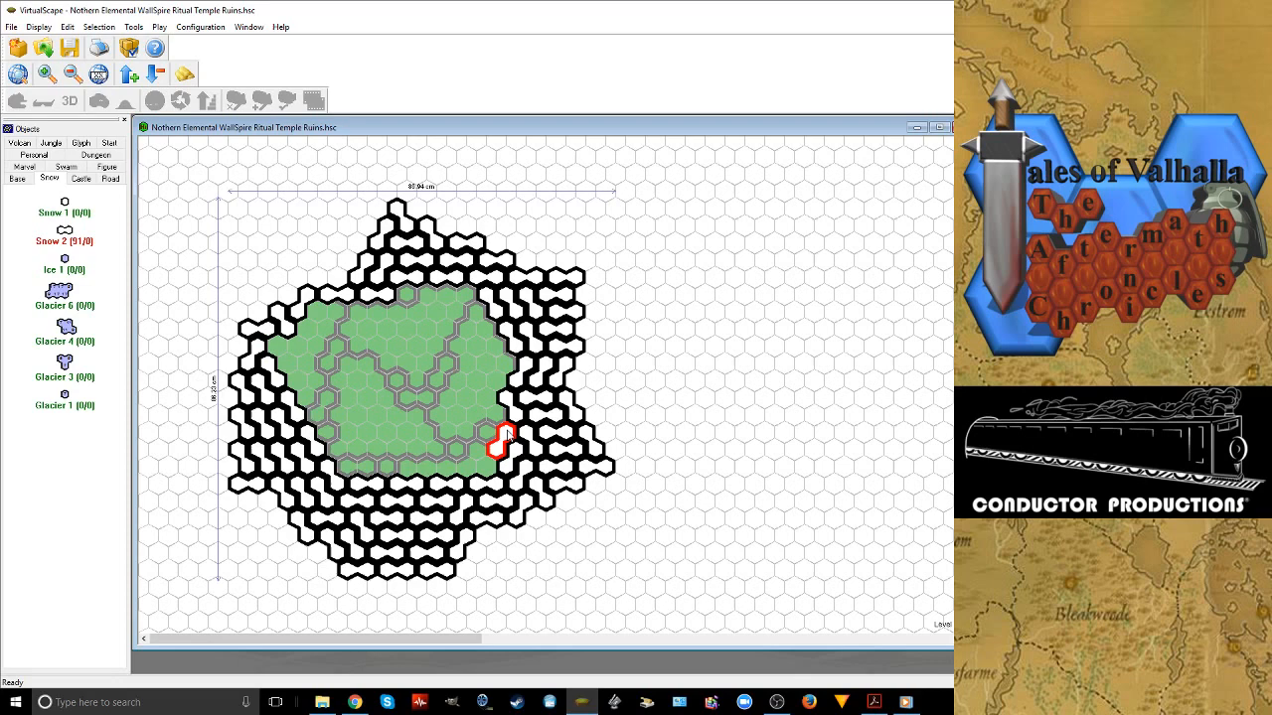
left_click(468, 467)
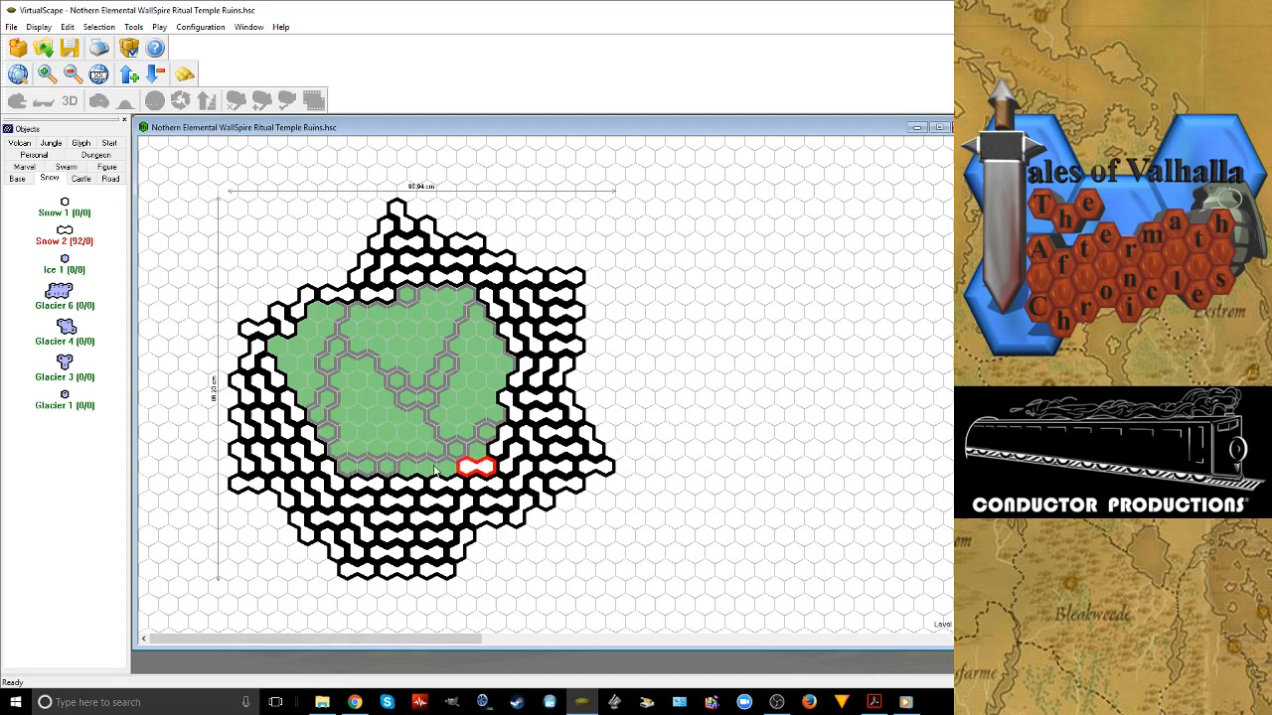
left_click(434, 471)
left_click(390, 469)
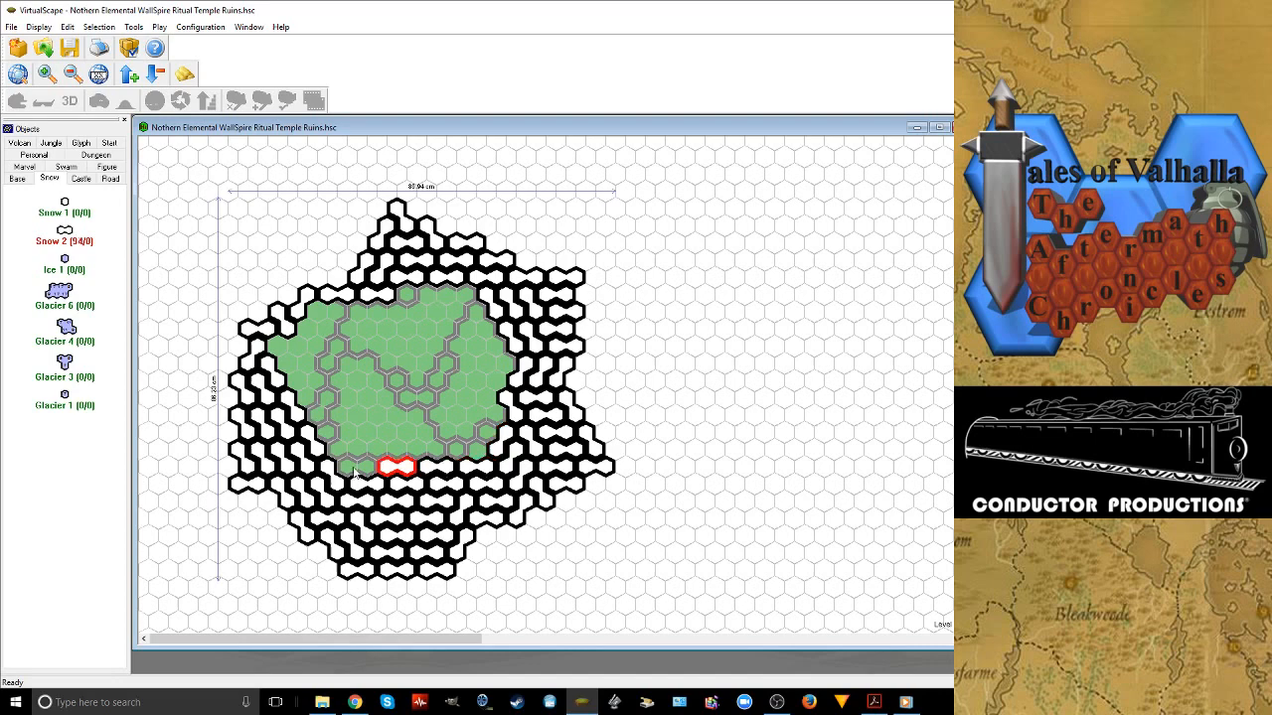
left_click(354, 471)
Add another row of four horizontal Snow 2 tiles directly above, running from the left snow area to the right one
left_click(341, 452)
left_click(382, 451)
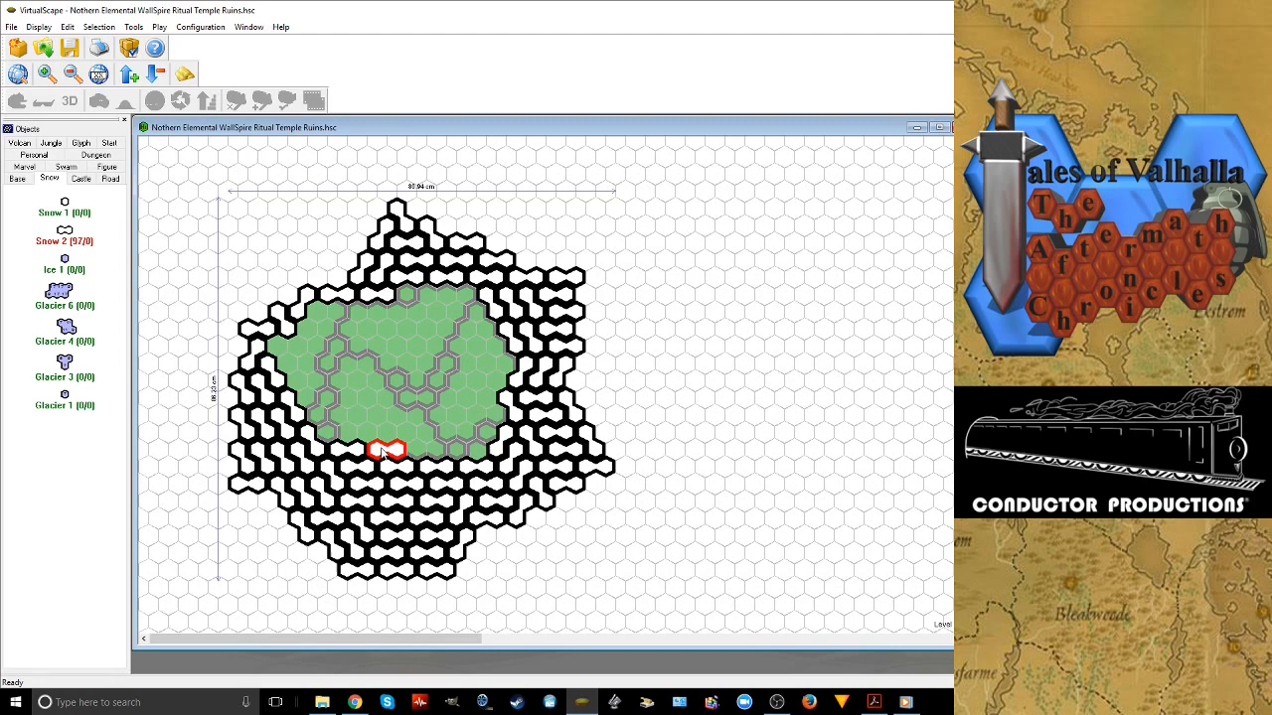
left_click(421, 451)
left_click(461, 451)
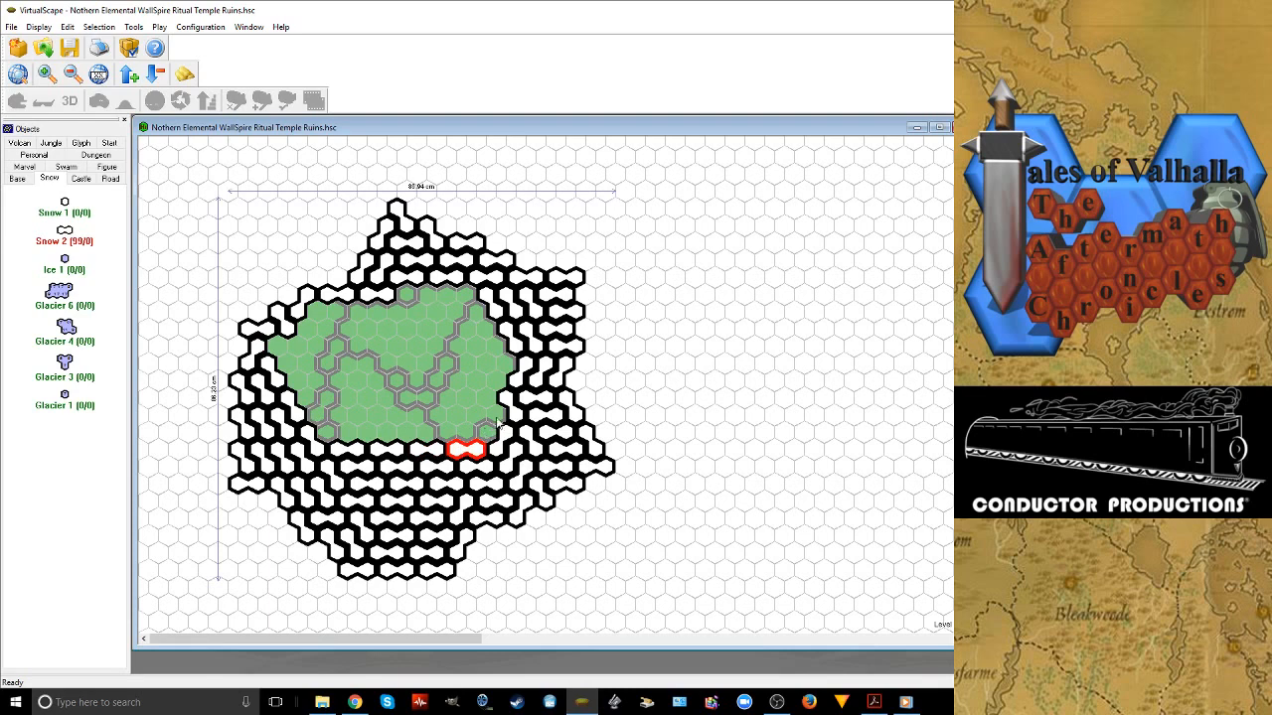
Fit three rotated Snow 2 tiles along the inner right side, at mid-height and just above the southern rows
left_click(499, 421)
right_click(498, 421)
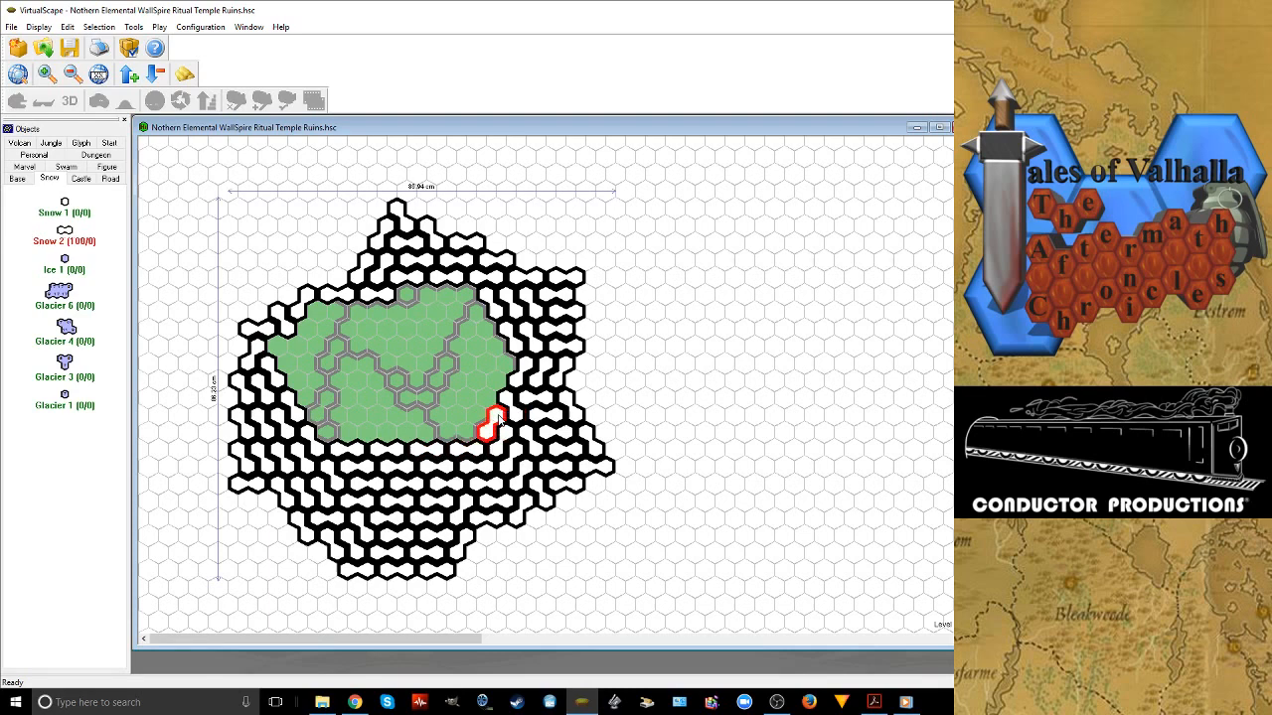
left_click(499, 421)
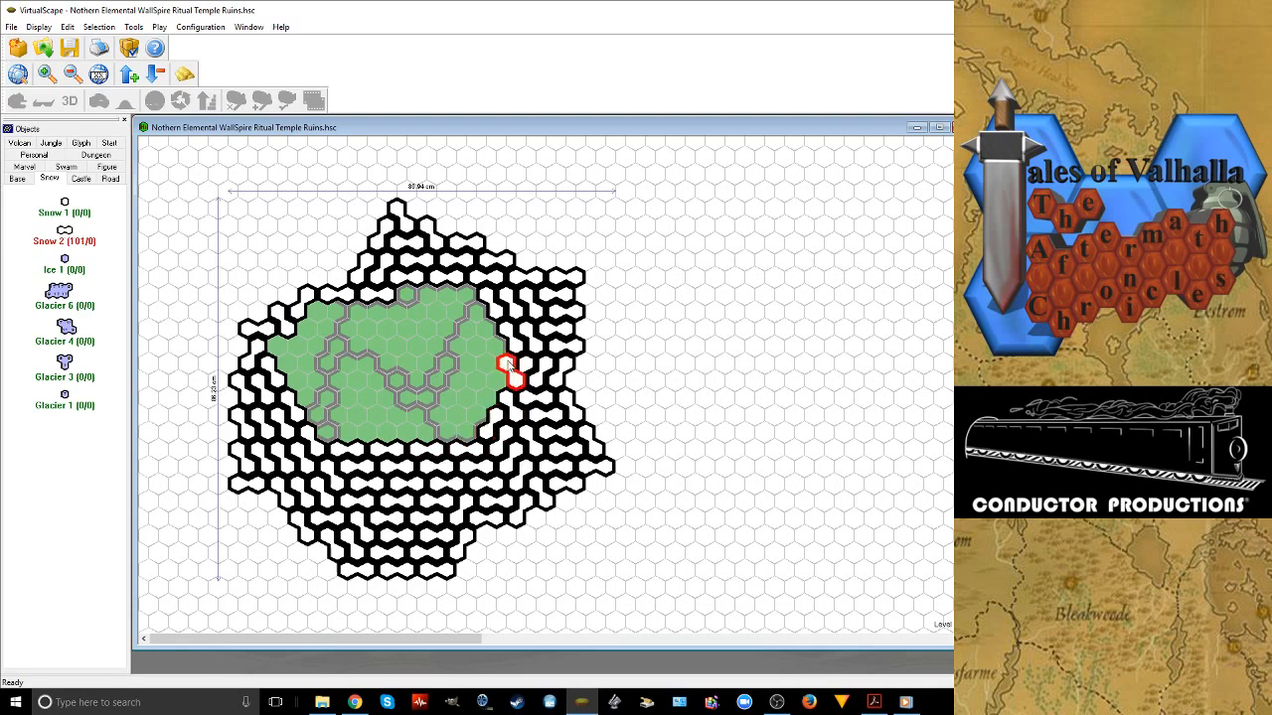
left_click(508, 365)
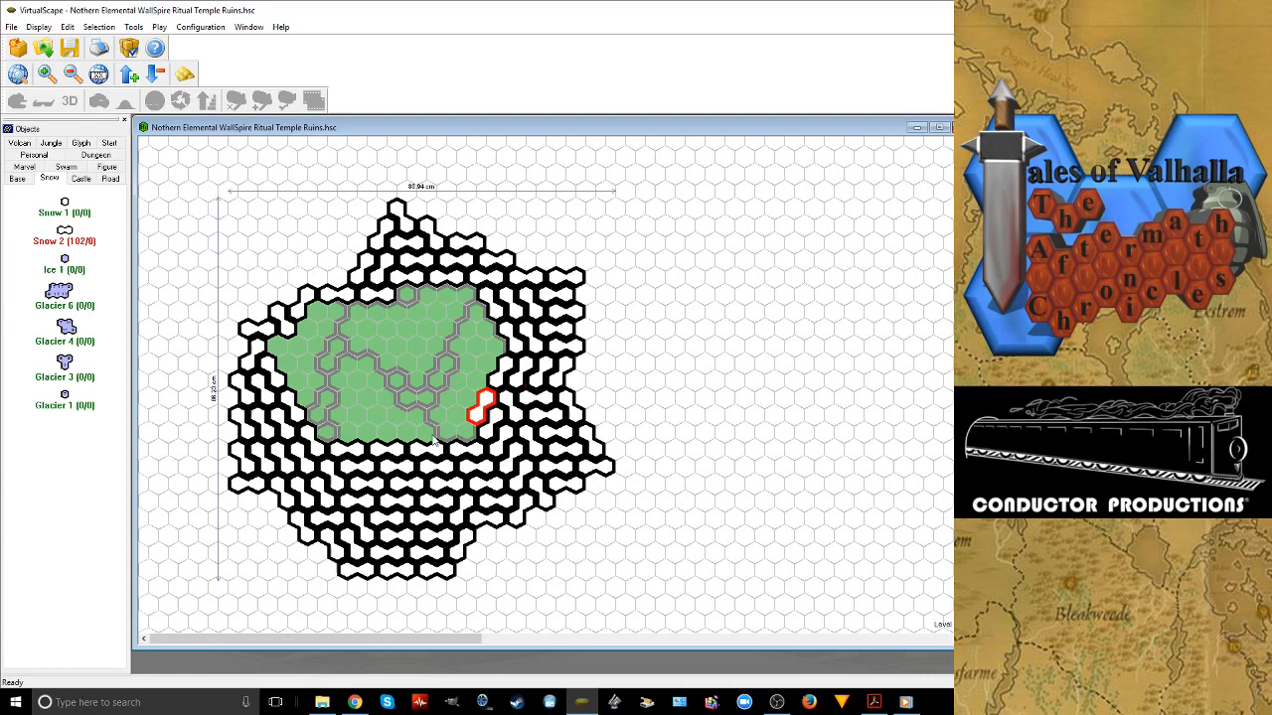
Cover the southern grass with two more rows of four horizontal Snow 2 tiles each
left_click(449, 434)
right_click(450, 434)
left_click(411, 435)
left_click(371, 435)
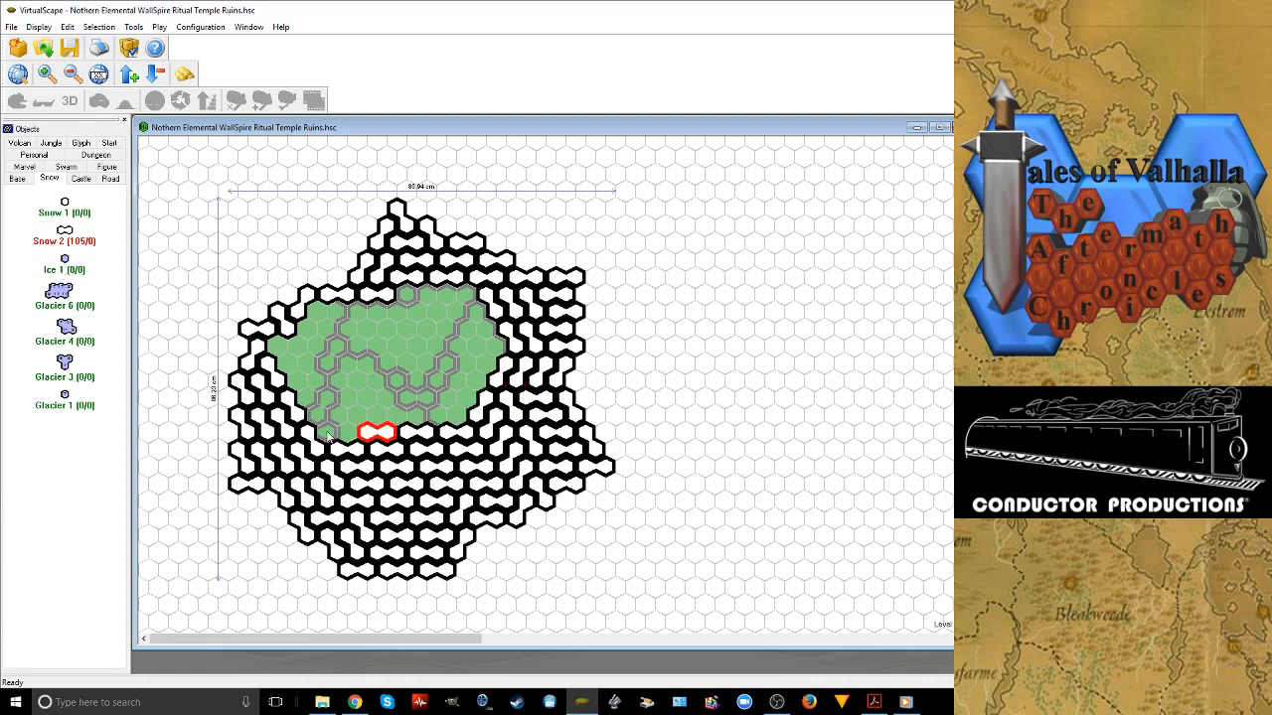
left_click(328, 434)
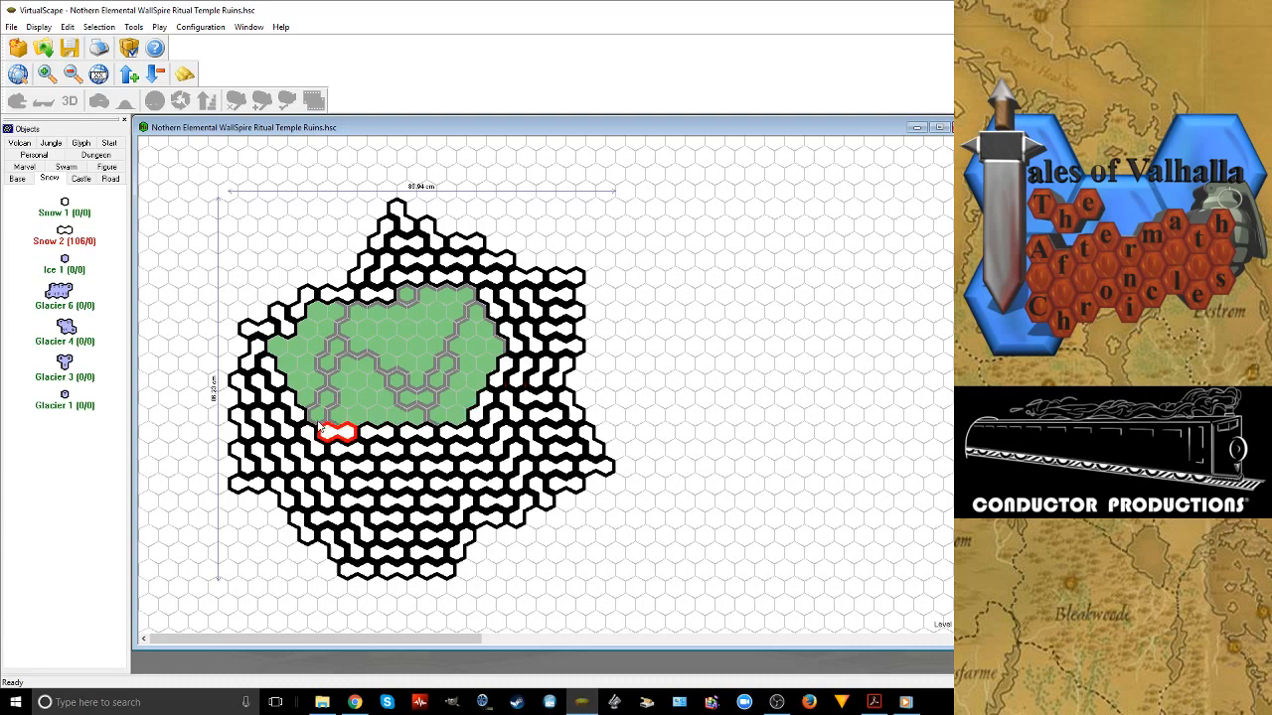
left_click(381, 419)
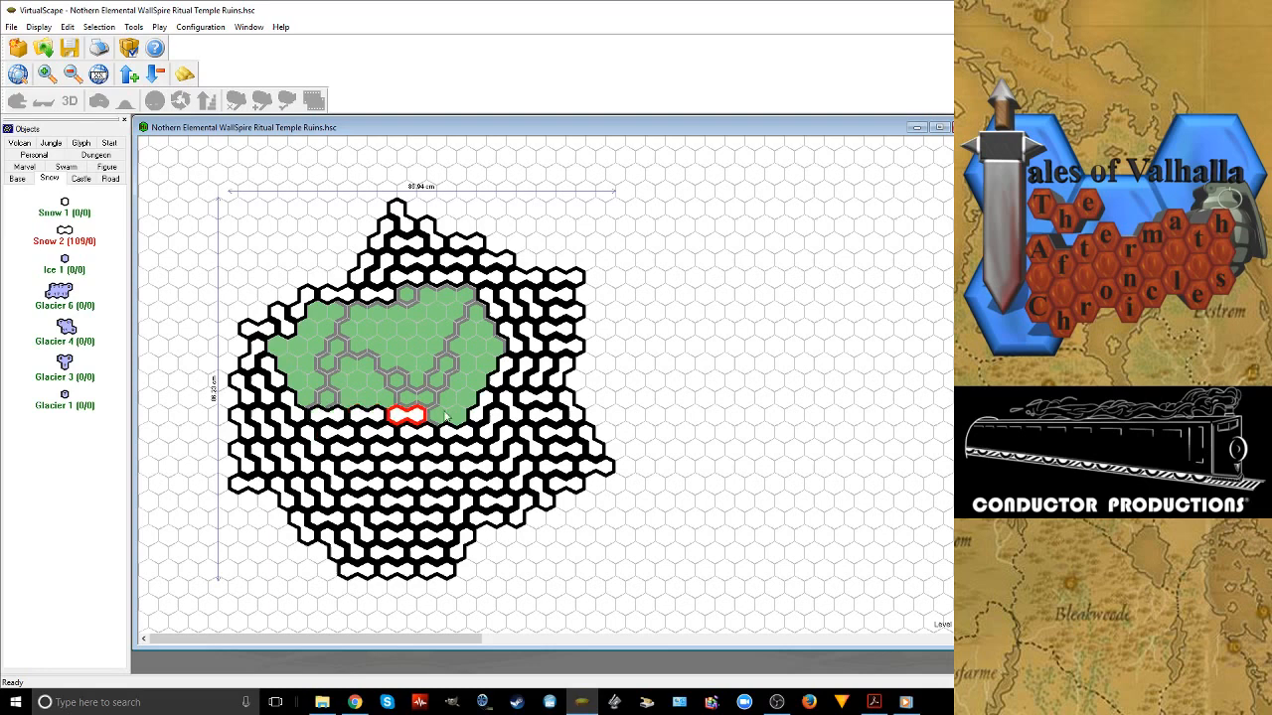
left_click(444, 411)
Fit two rotated Snow 2 tiles along the inner right side, one at mid-height and one just above the southern rows
left_click(500, 344)
right_click(500, 343)
right_click(500, 344)
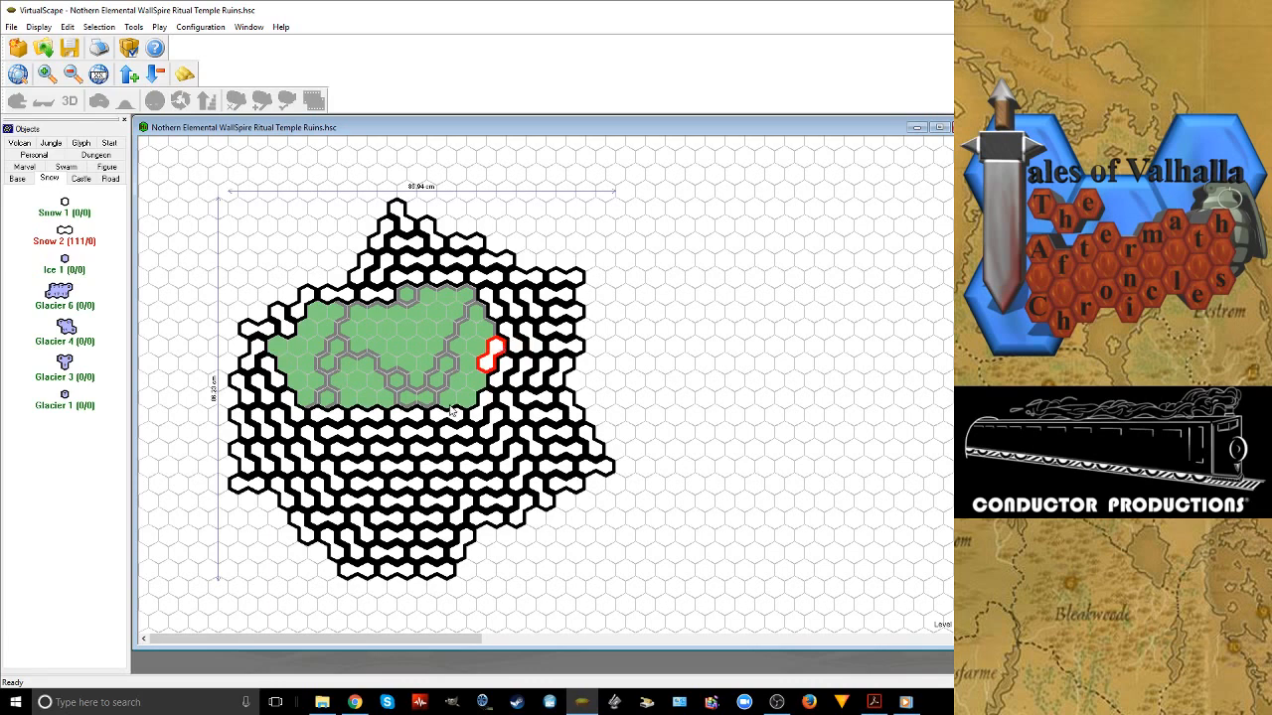
left_click(475, 384)
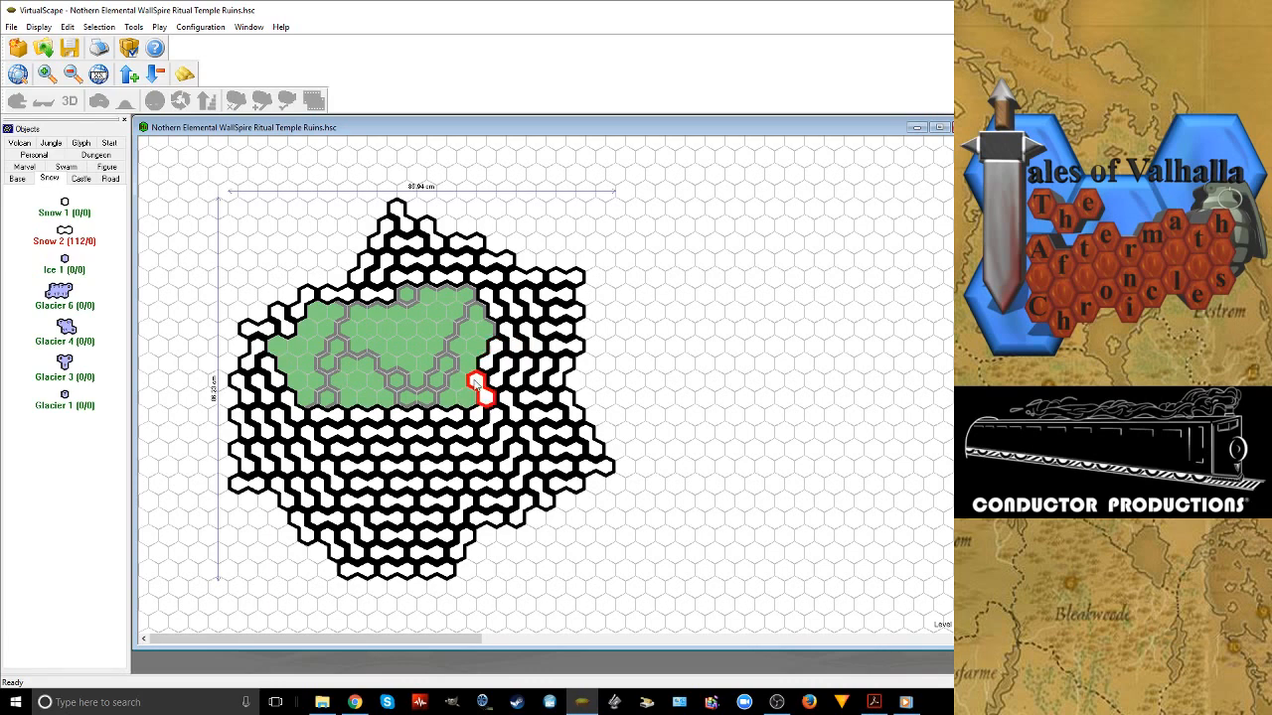
Place a row of four horizontal Snow 2 tiles directly above the southern snow rows
left_click(434, 397)
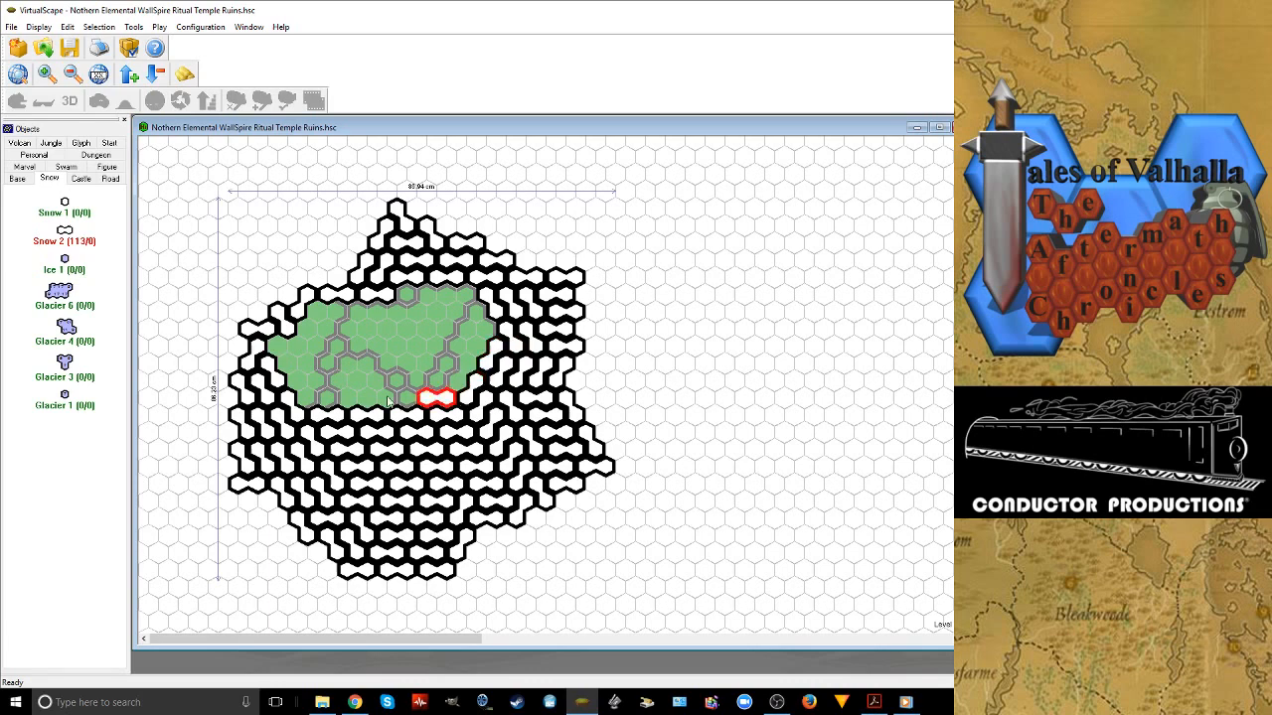
left_click(387, 398)
left_click(346, 396)
left_click(306, 397)
Cover the western end of the grass with two stepped horizontal Snow 2 tiles and three rotated ones
left_click(297, 378)
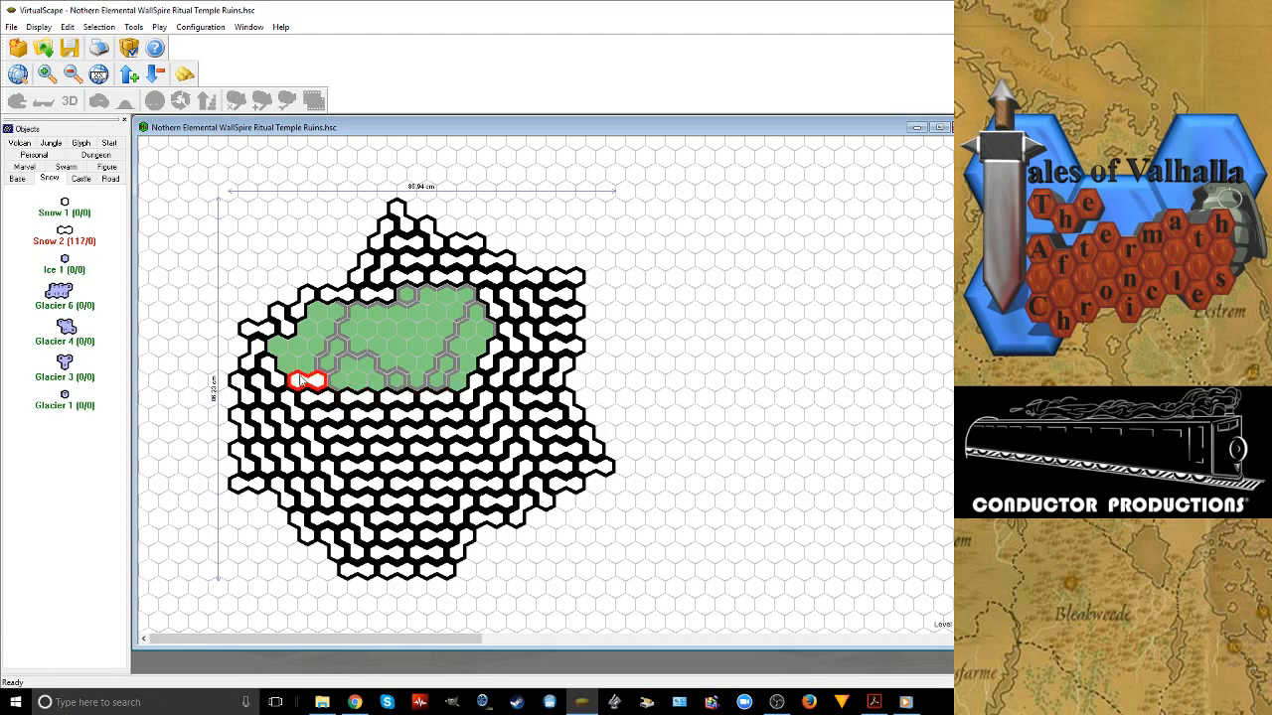
left_click(282, 361)
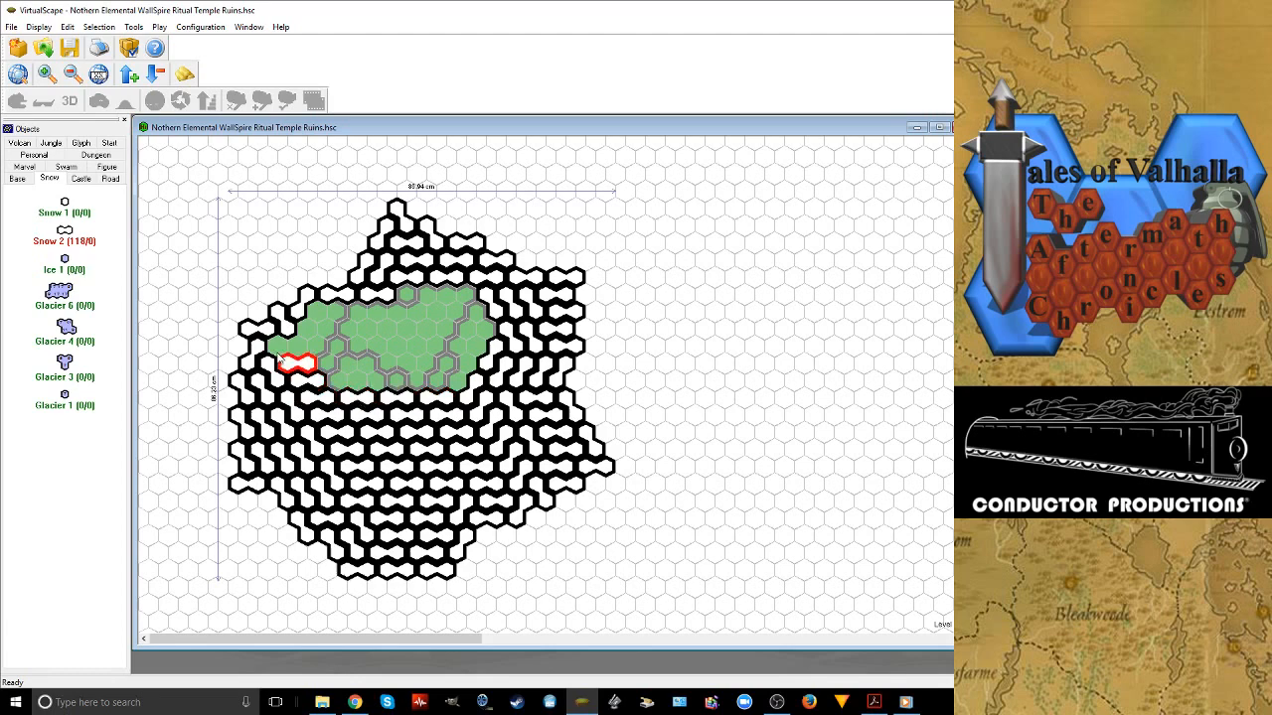
left_click(282, 348)
left_click(306, 364)
left_click(335, 378)
Add two rows of three horizontal Snow 2 tiles each along the southern edge of the remaining grass
left_click(367, 380)
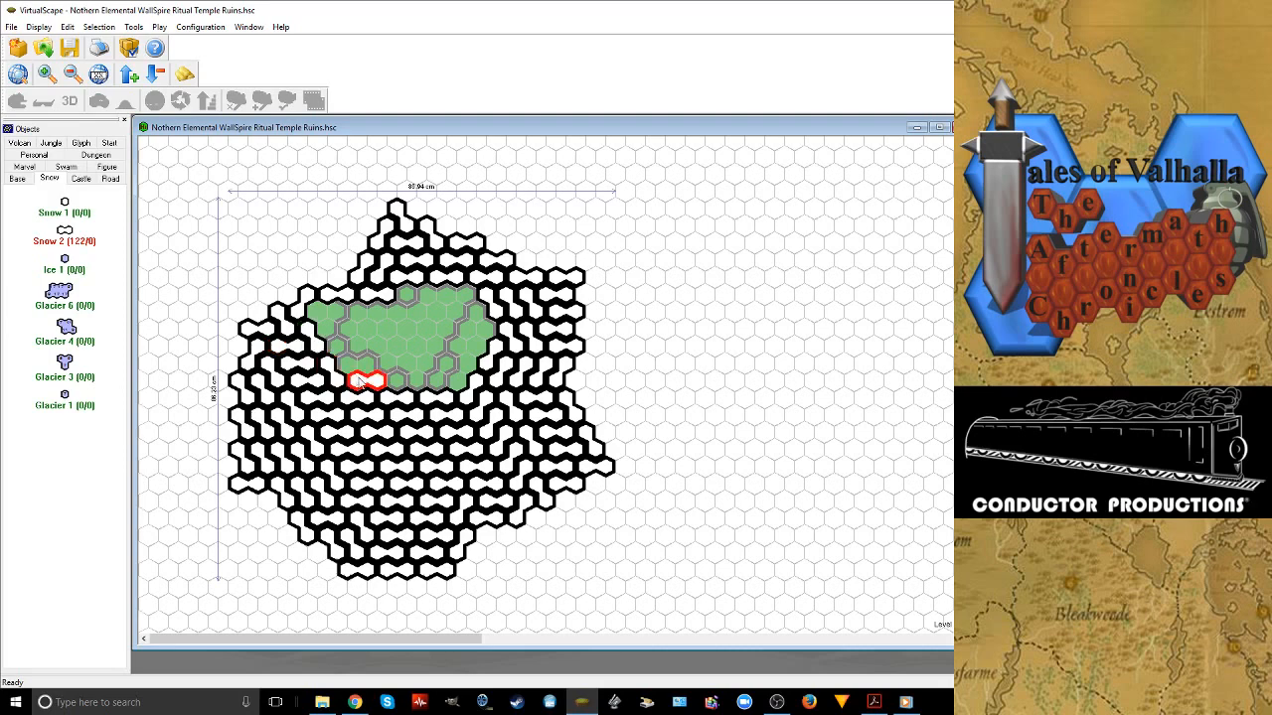
left_click(399, 388)
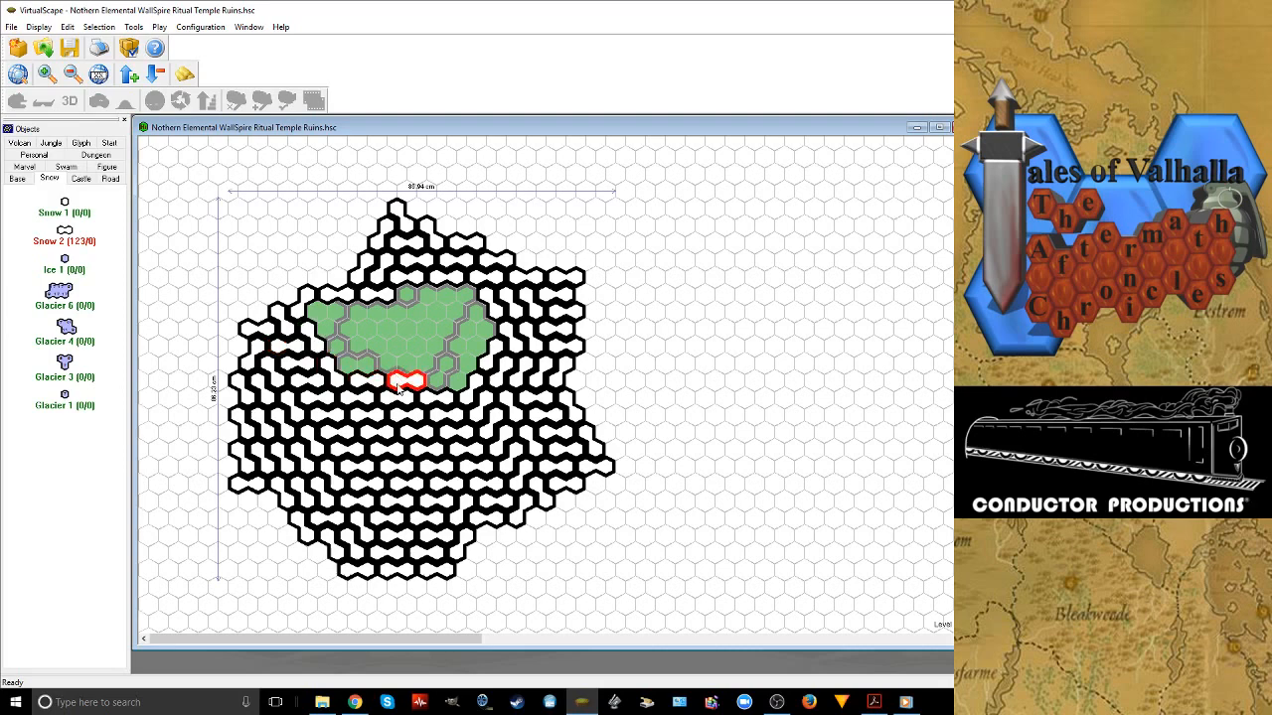
left_click(436, 384)
left_click(446, 366)
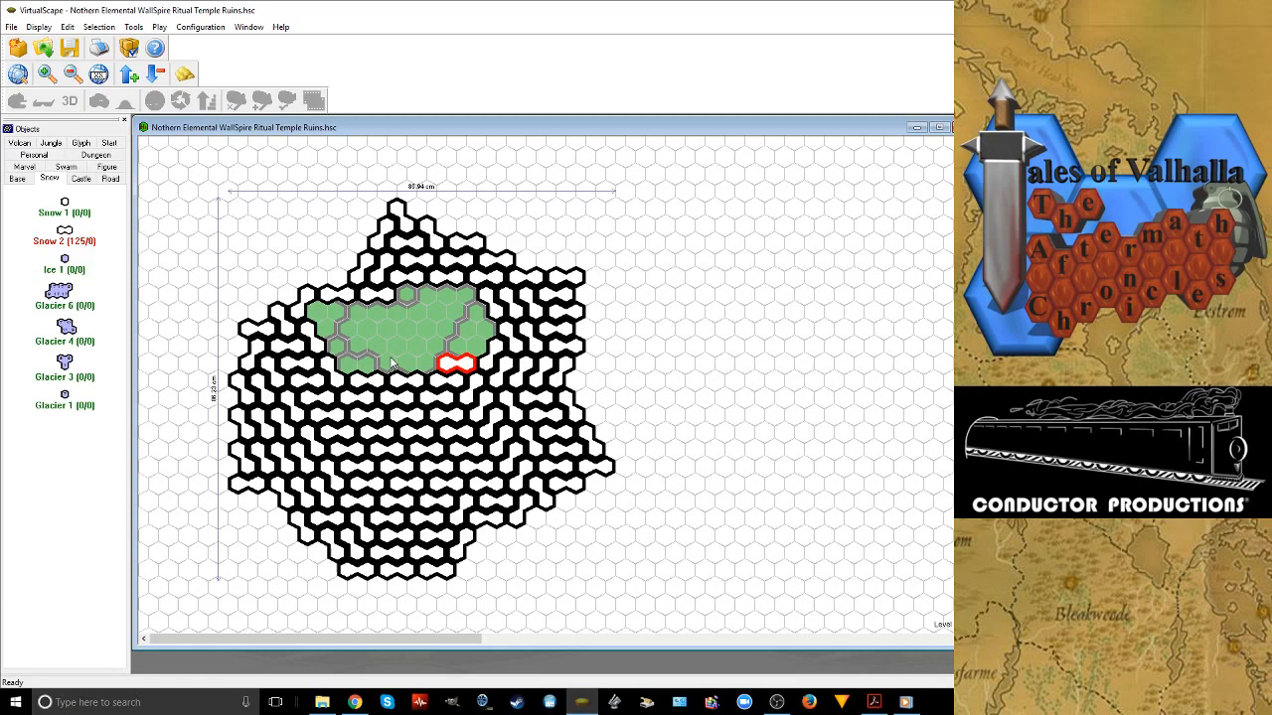
left_click(405, 363)
left_click(369, 364)
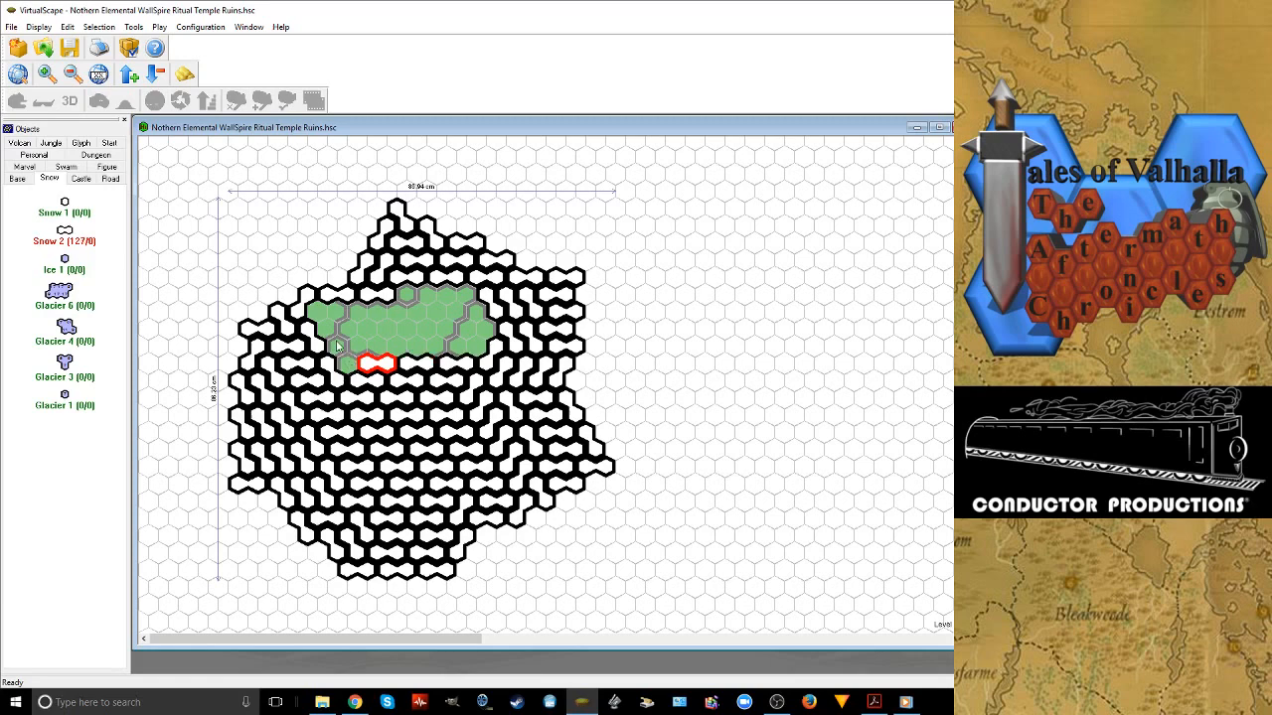
Place three rotated Snow 2 tiles along the inner northwest side and a row of three horizontal ones beneath the remaining grass
left_click(336, 343)
right_click(336, 340)
left_click(323, 323)
right_click(328, 320)
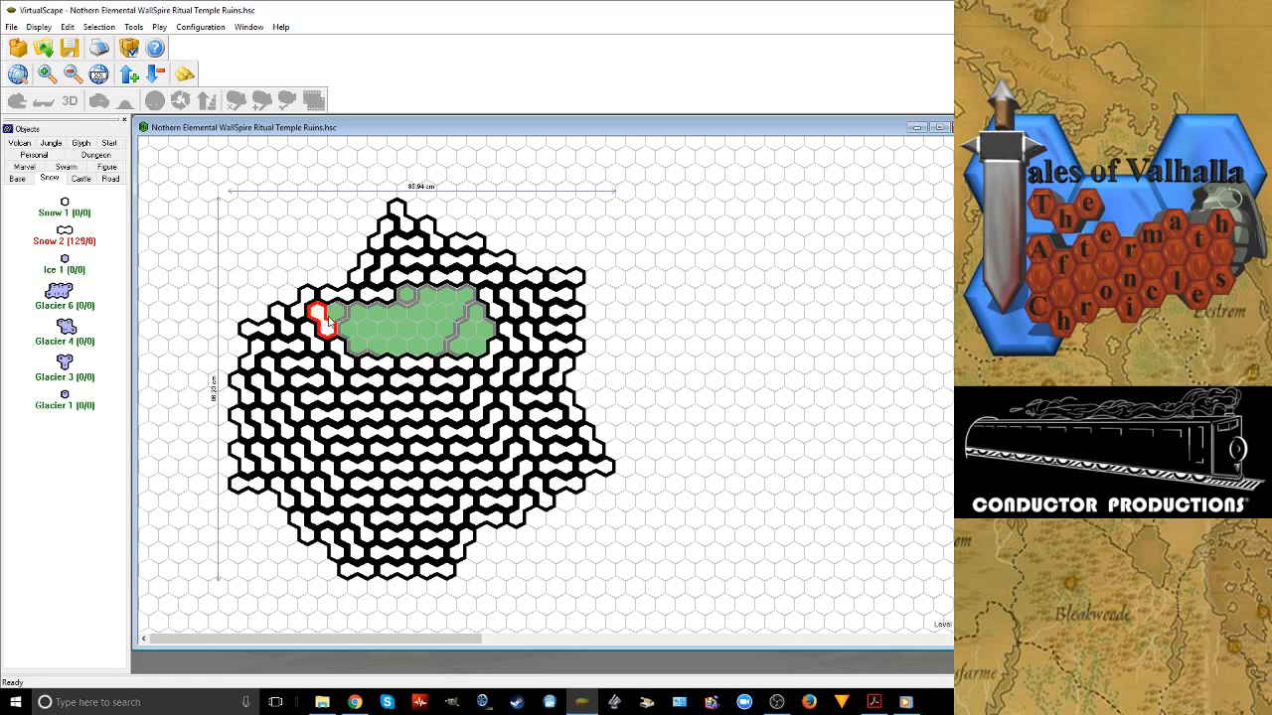
left_click(342, 322)
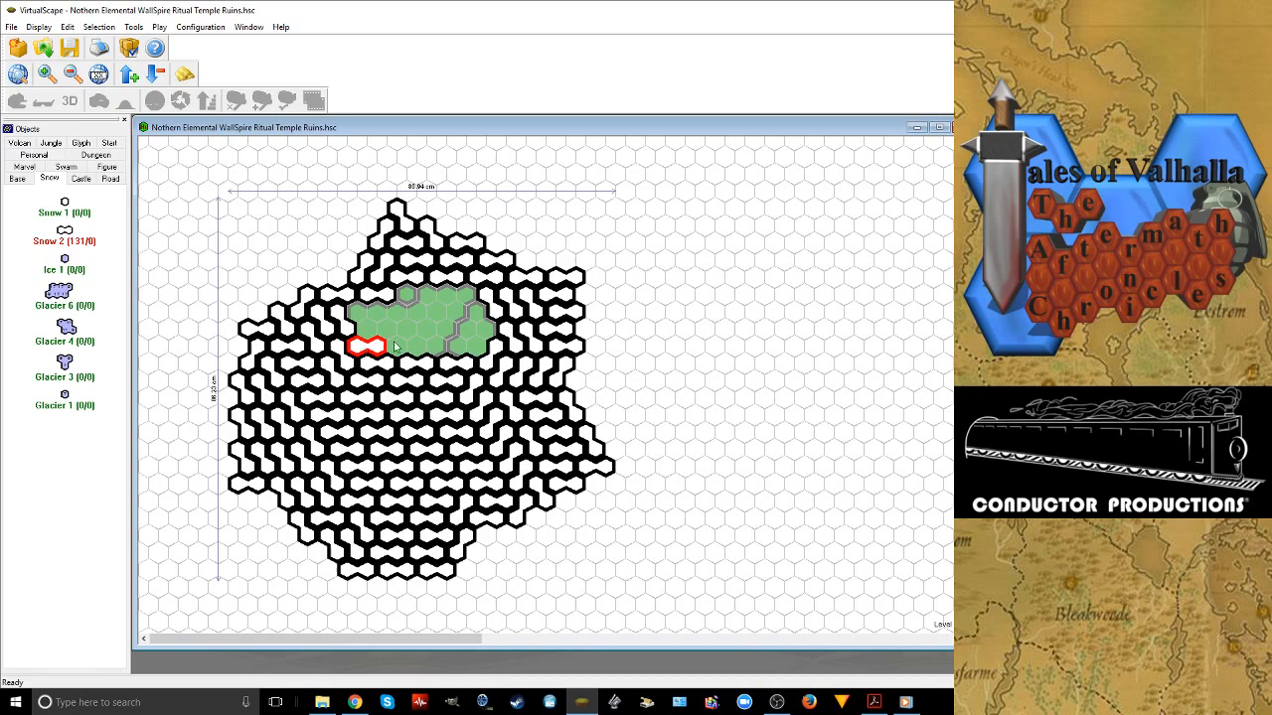
left_click(395, 347)
left_click(435, 344)
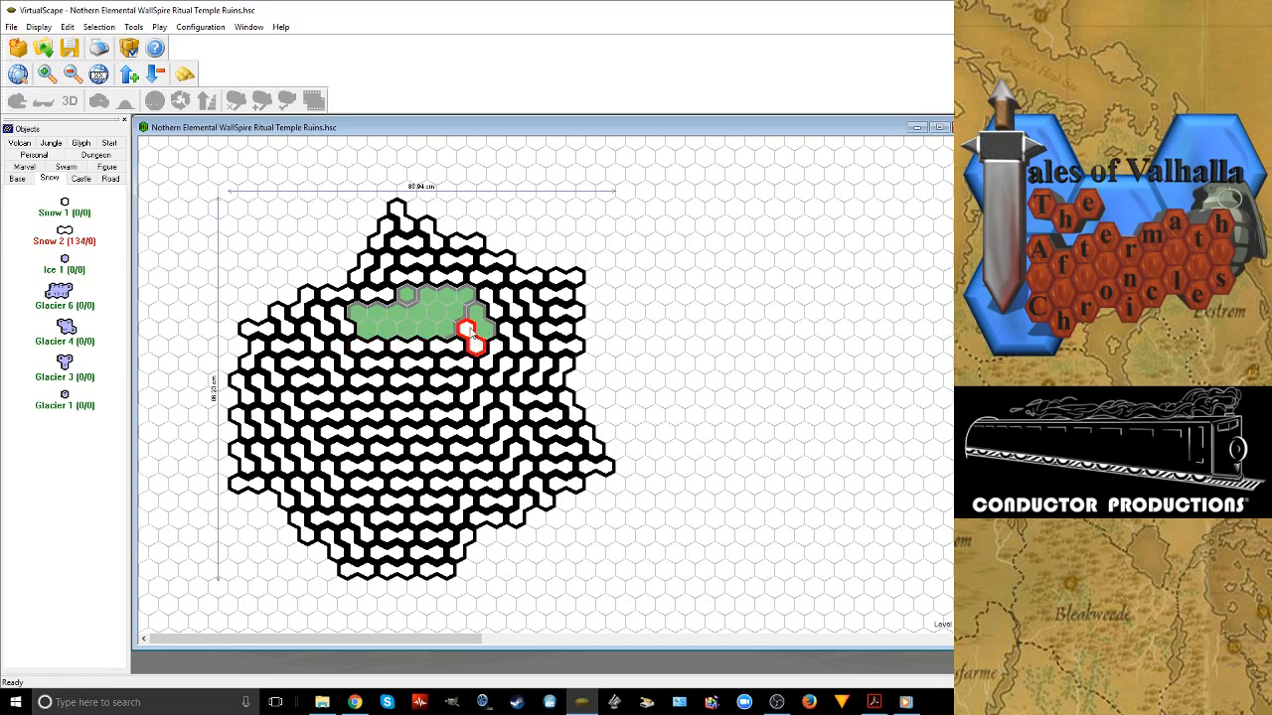
Place two rotated Snow 2 tiles at the eastern end of the grass and two horizontal ones along its northern edge
left_click(491, 336)
right_click(493, 331)
left_click(479, 313)
left_click(450, 293)
left_click(410, 293)
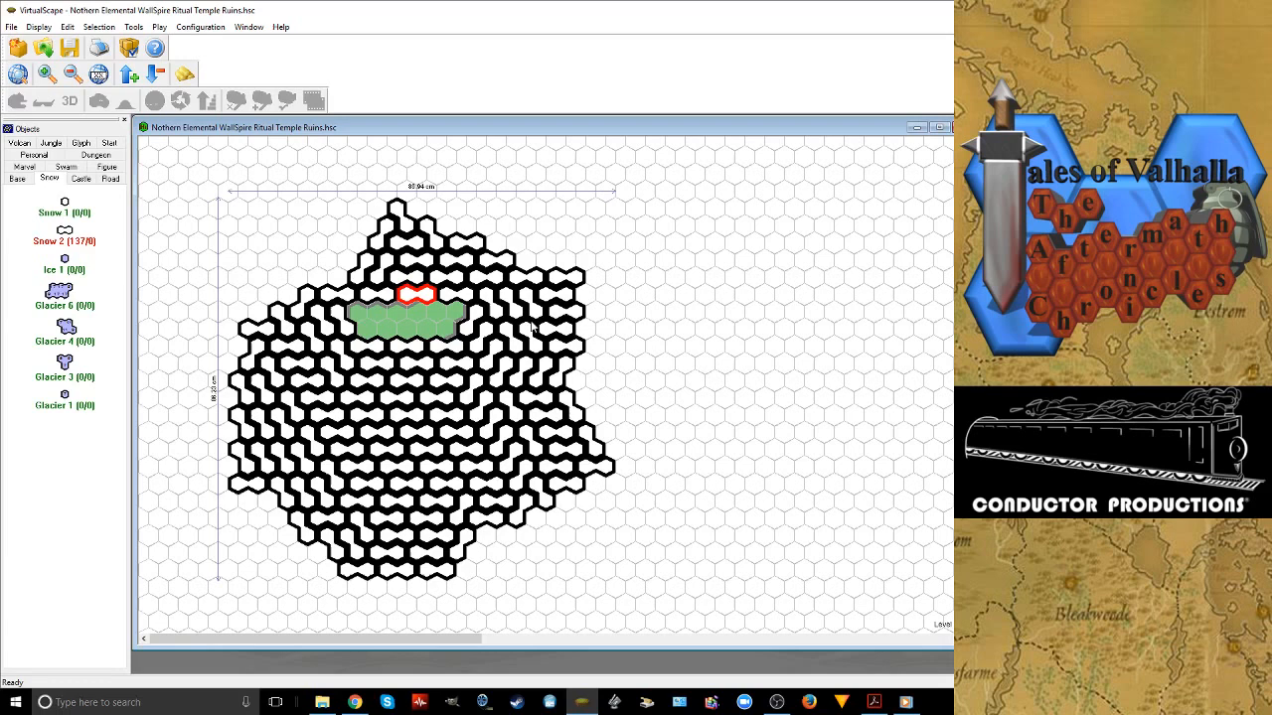
Fill the last grass pocket with five rotated Snow 2 tiles, leaving one hex at its northwest corner uncovered
left_click(446, 316)
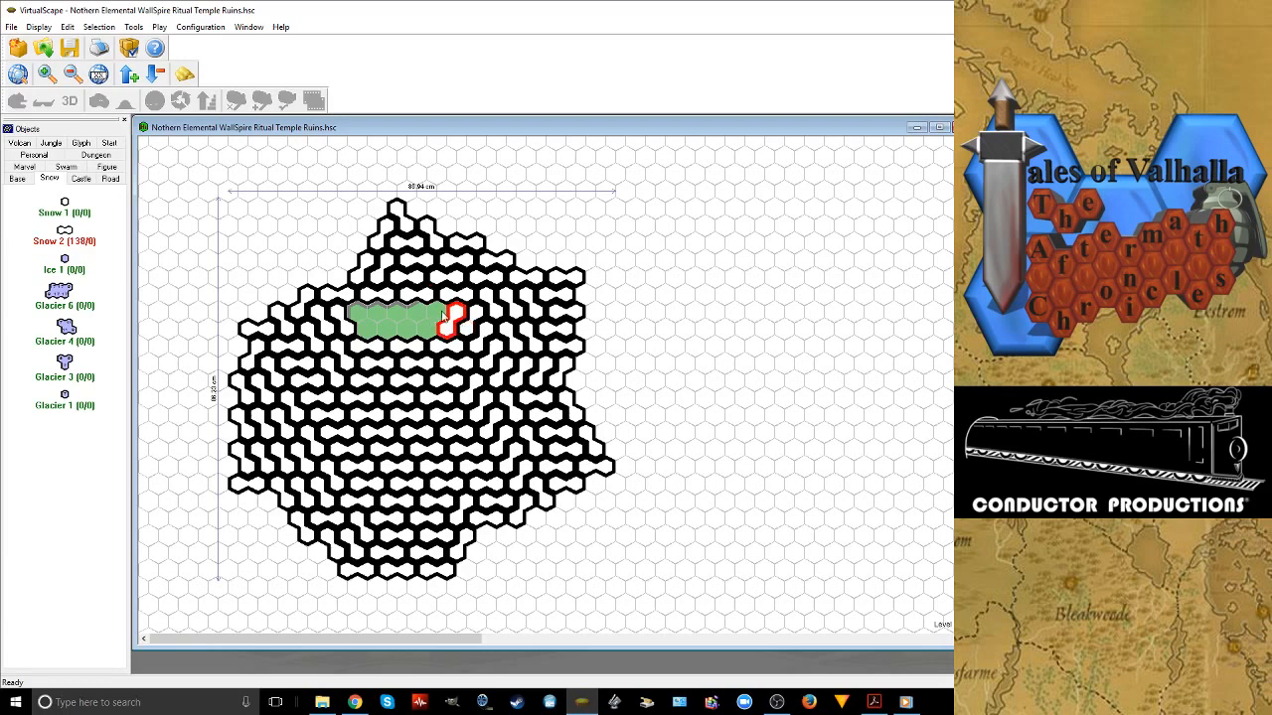
left_click(436, 314)
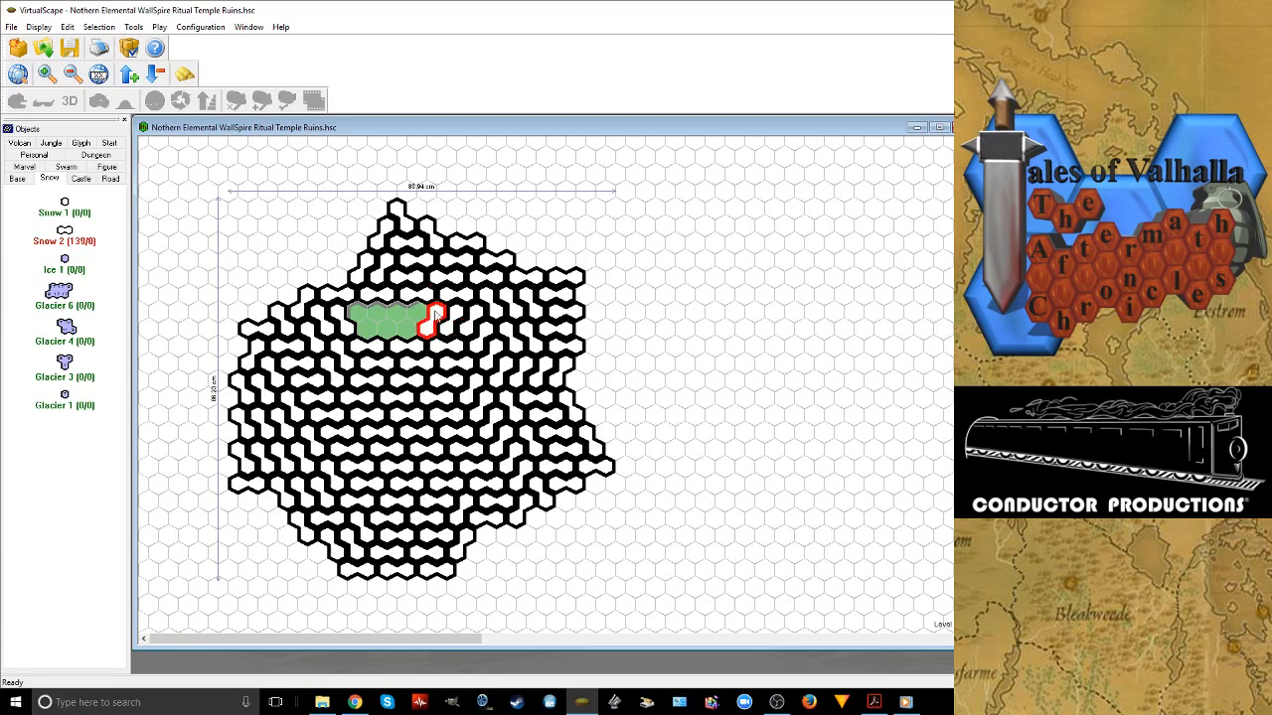
left_click(415, 316)
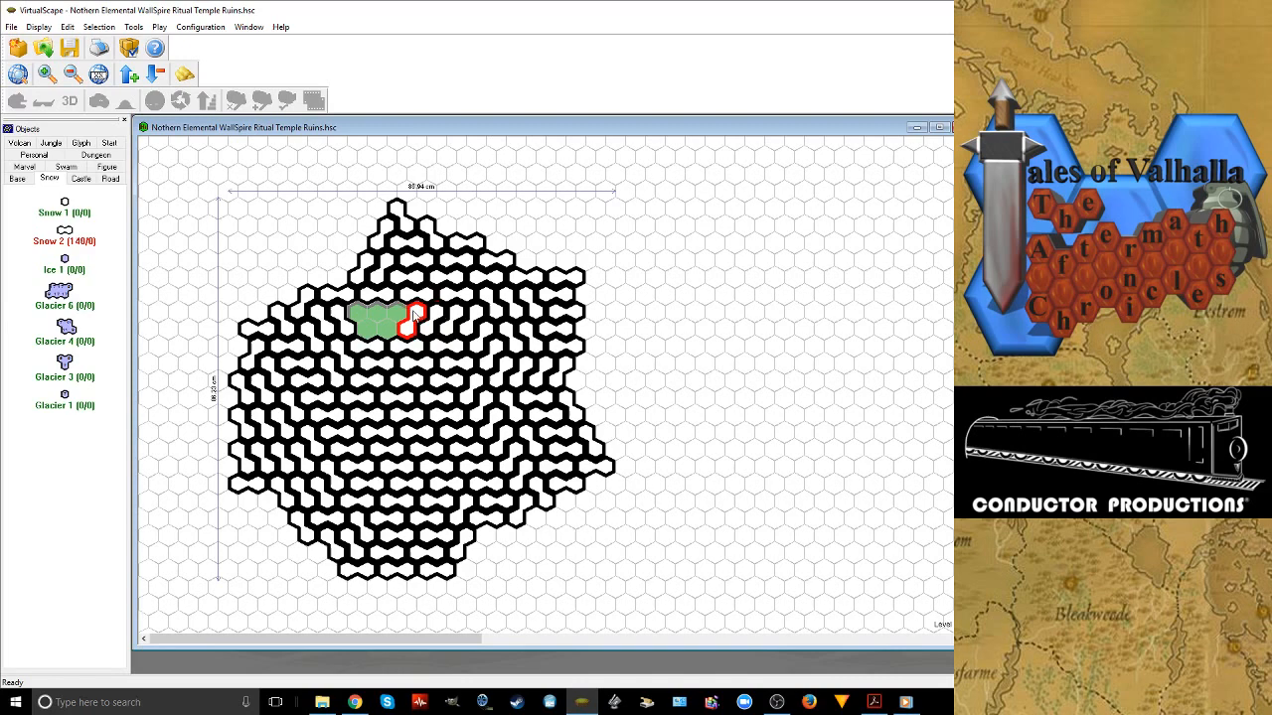
left_click(396, 312)
left_click(359, 311)
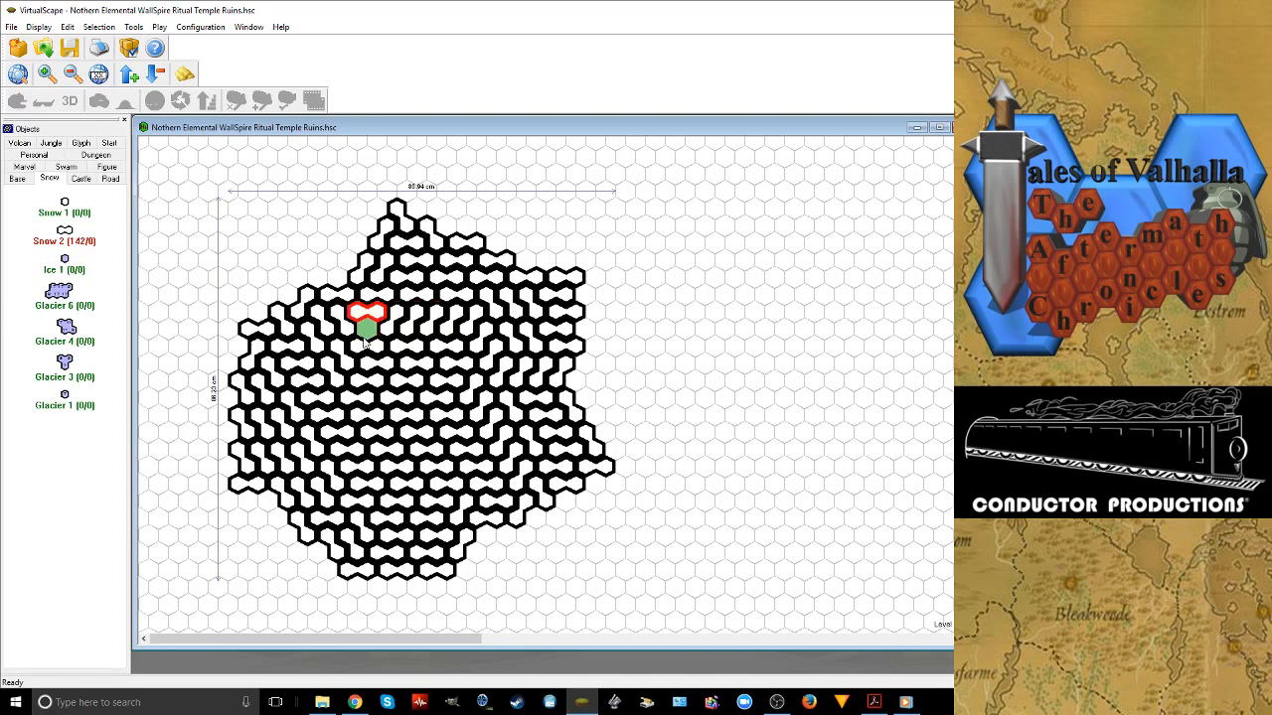
left_click_drag(349, 327, 377, 311)
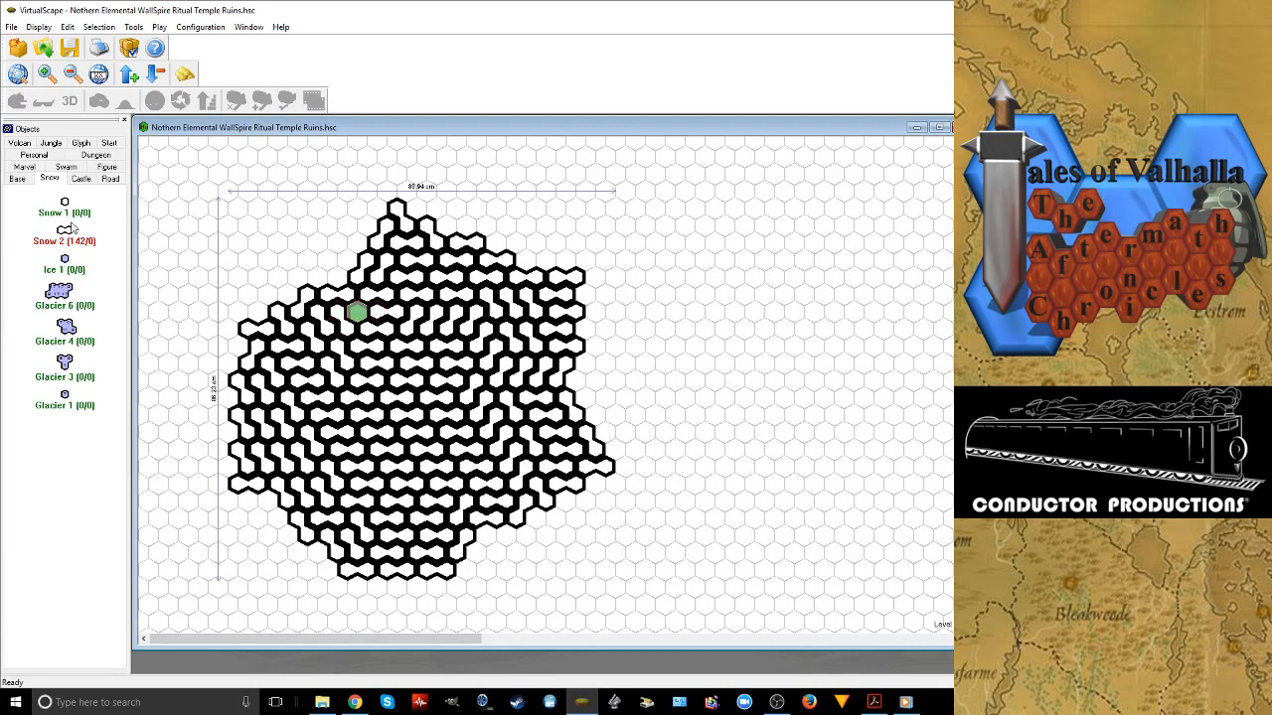
Fill the single uncovered grass hex with a Road 1 tile
left_click(17, 178)
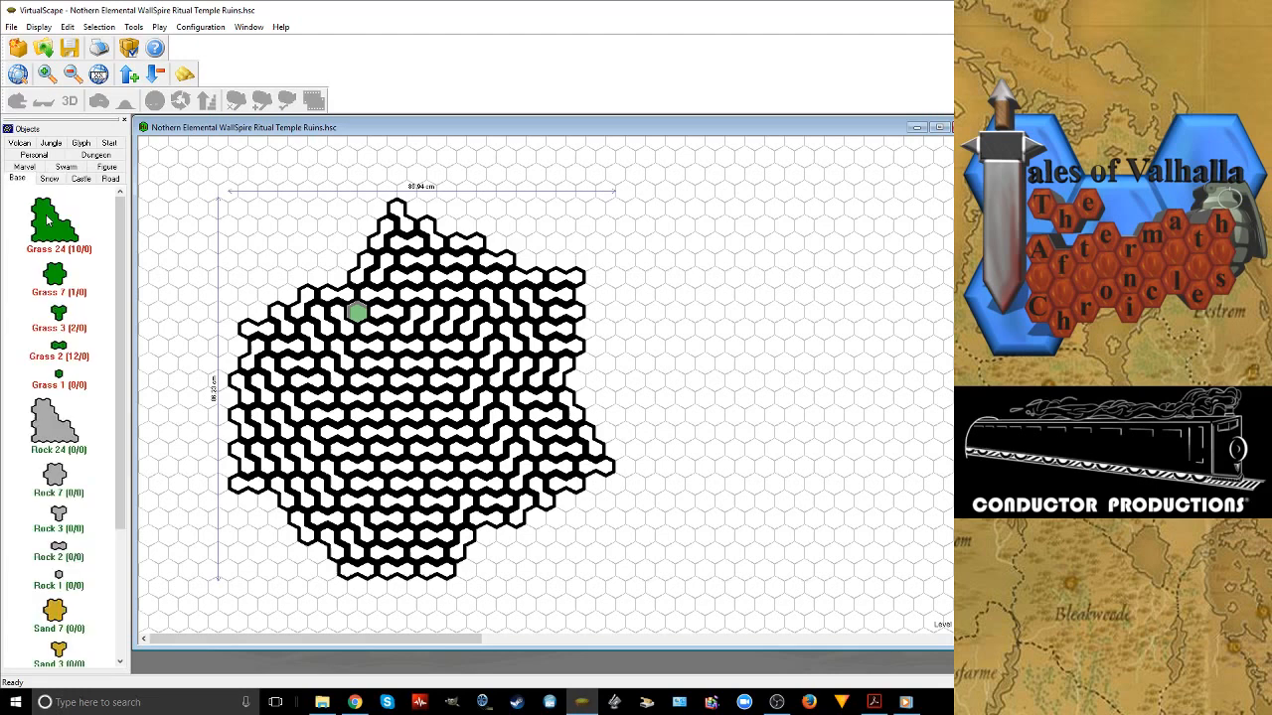
scroll(49, 288, "down", 3)
scroll(49, 292, "up", 3)
left_click(27, 167)
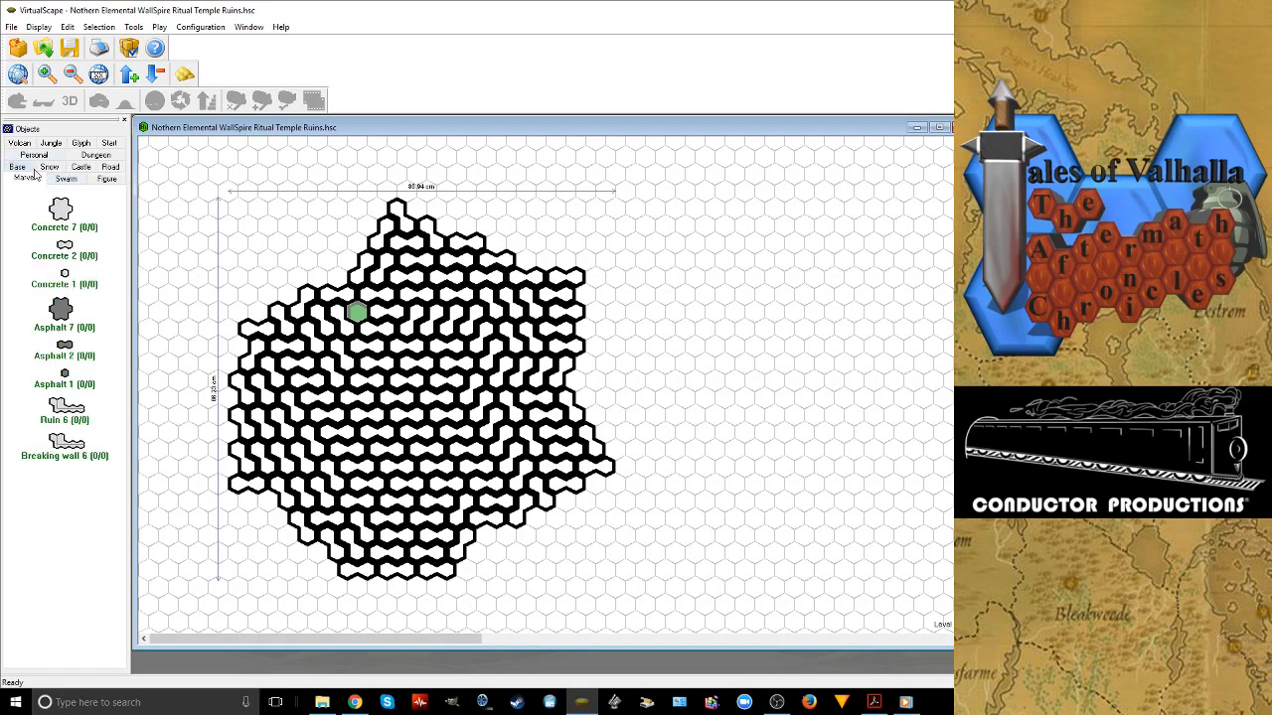
left_click(109, 168)
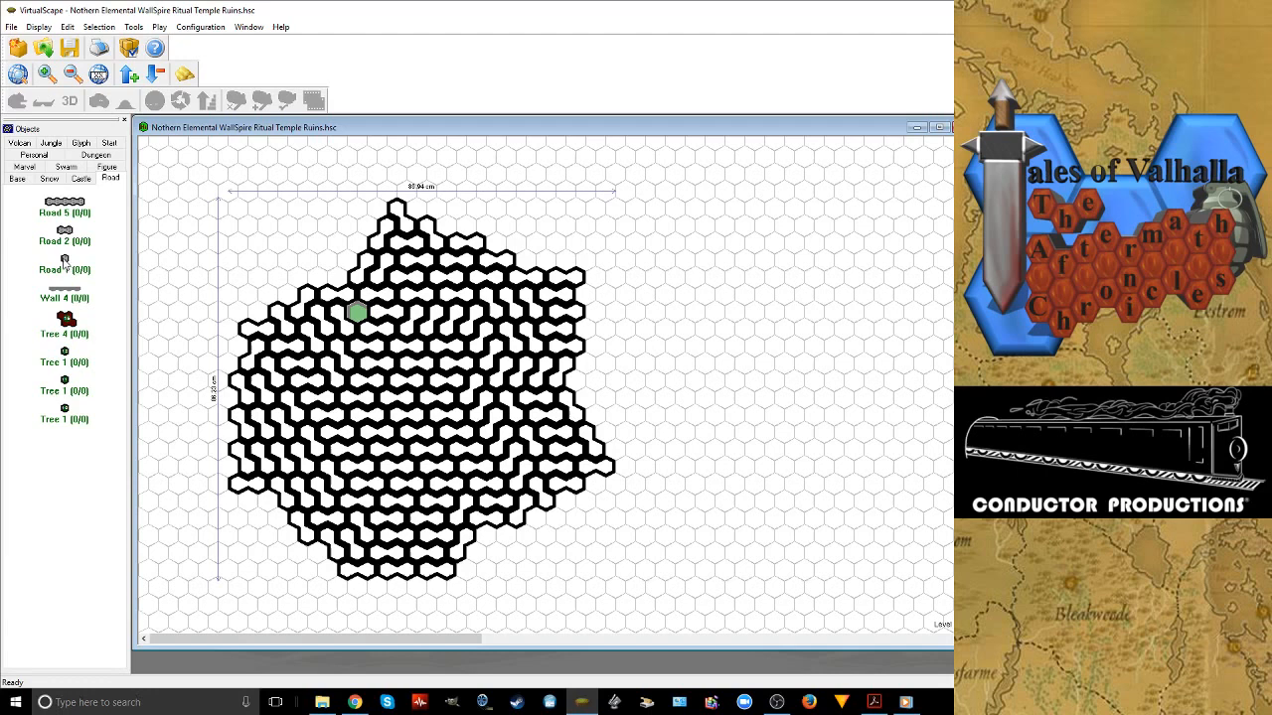
double_click(64, 260)
Try a rotated Road 5 tile at the southwestern edge on the level above the snow
left_click(127, 75)
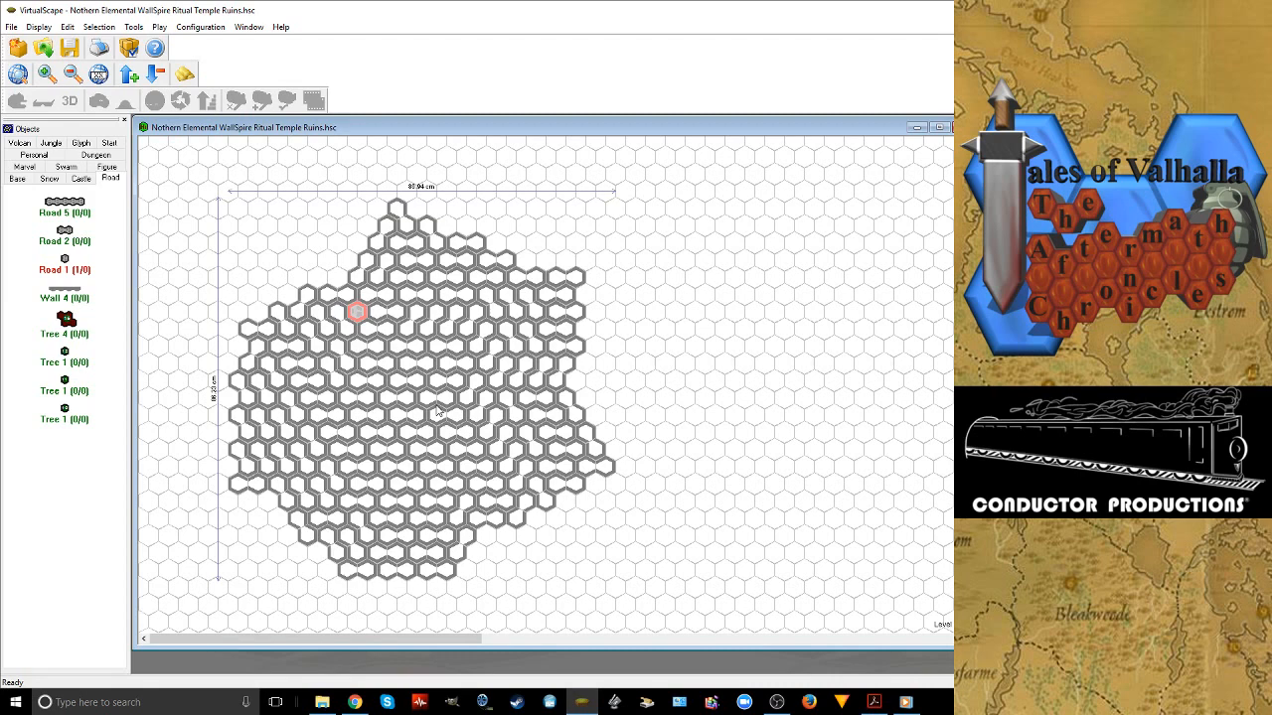
key("alt+Tab")
left_click_drag(66, 207, 341, 487)
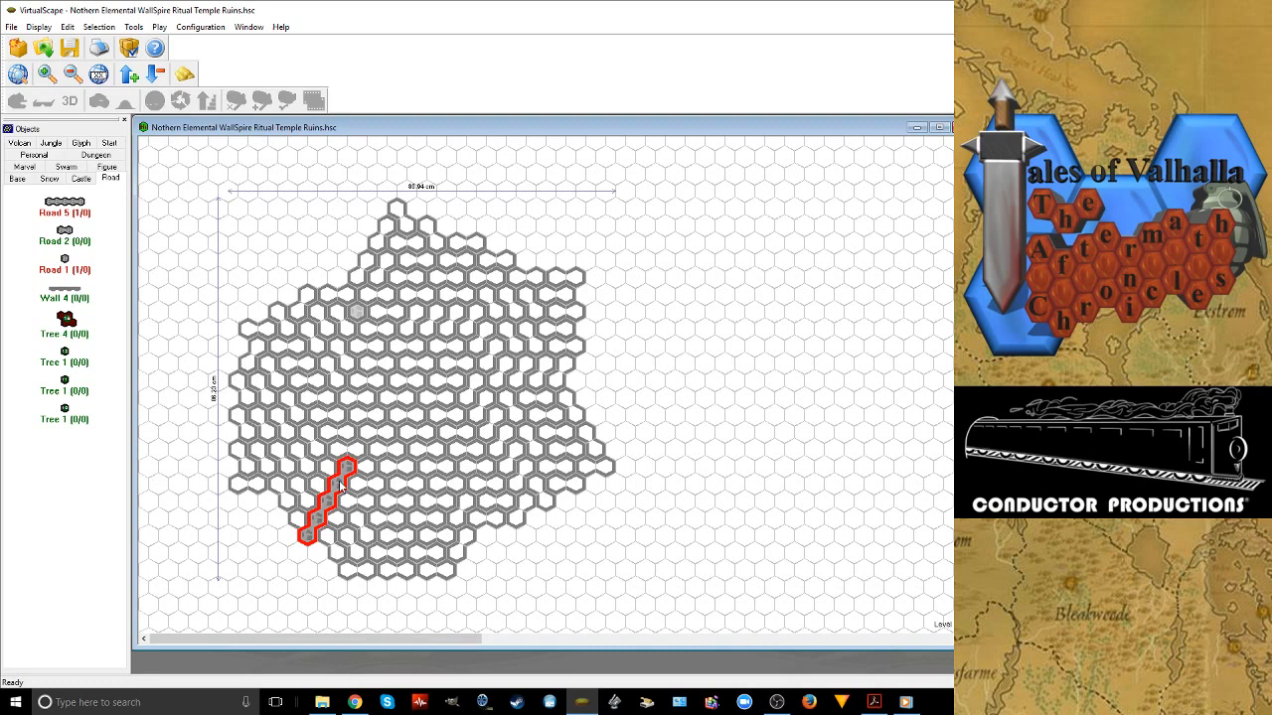
key("Delete")
Delete the Snow 2 tiles covering the northeast corner of the snow level
left_click(156, 74)
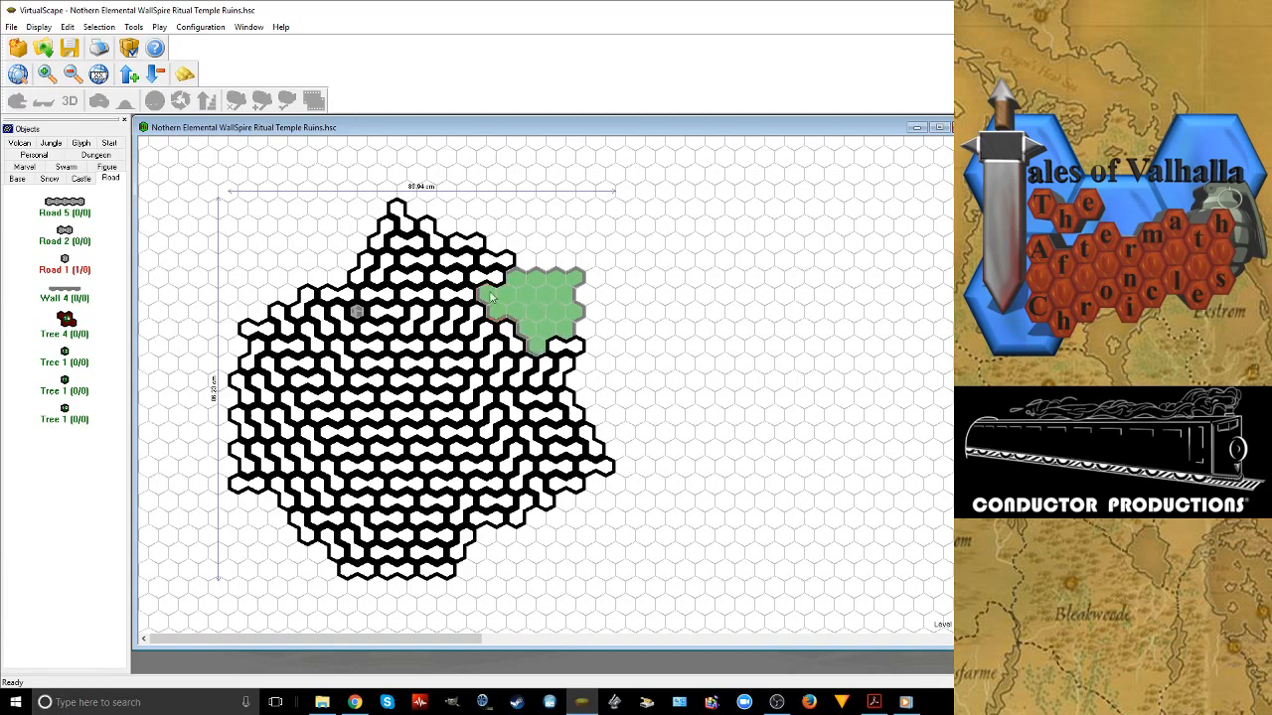
left_click(507, 334)
key("Delete")
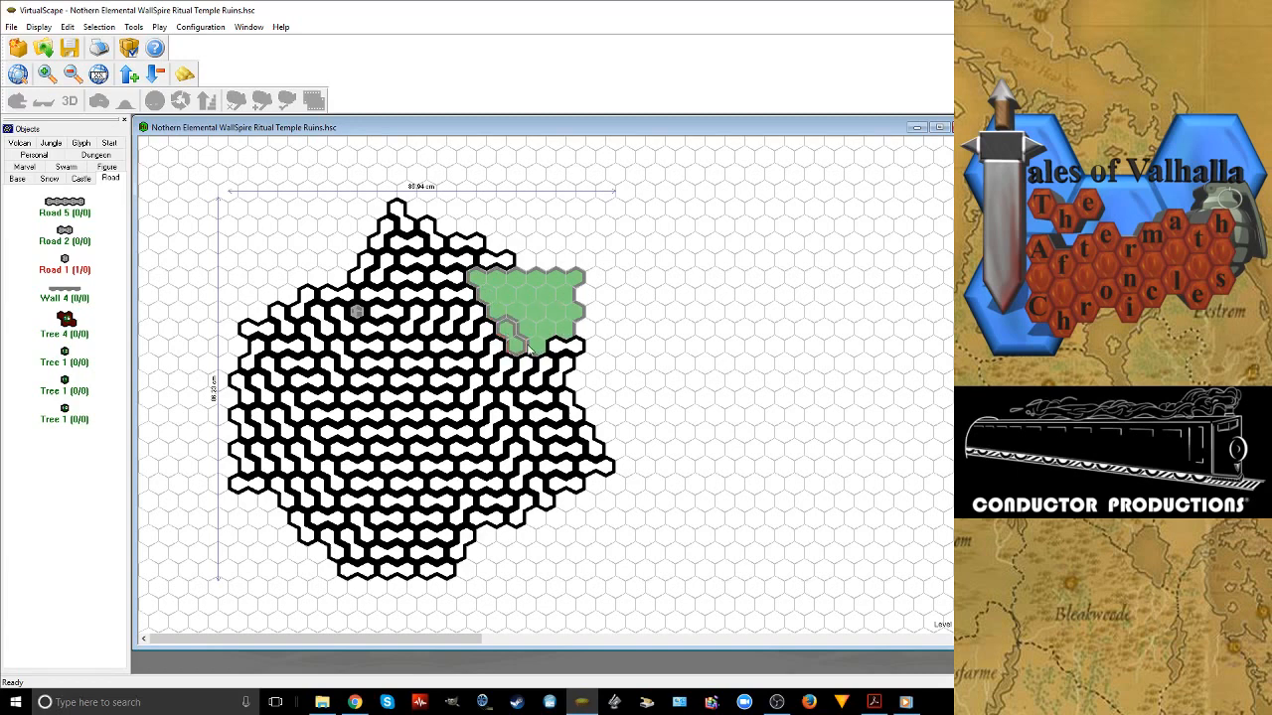
left_click(554, 345)
key("Delete")
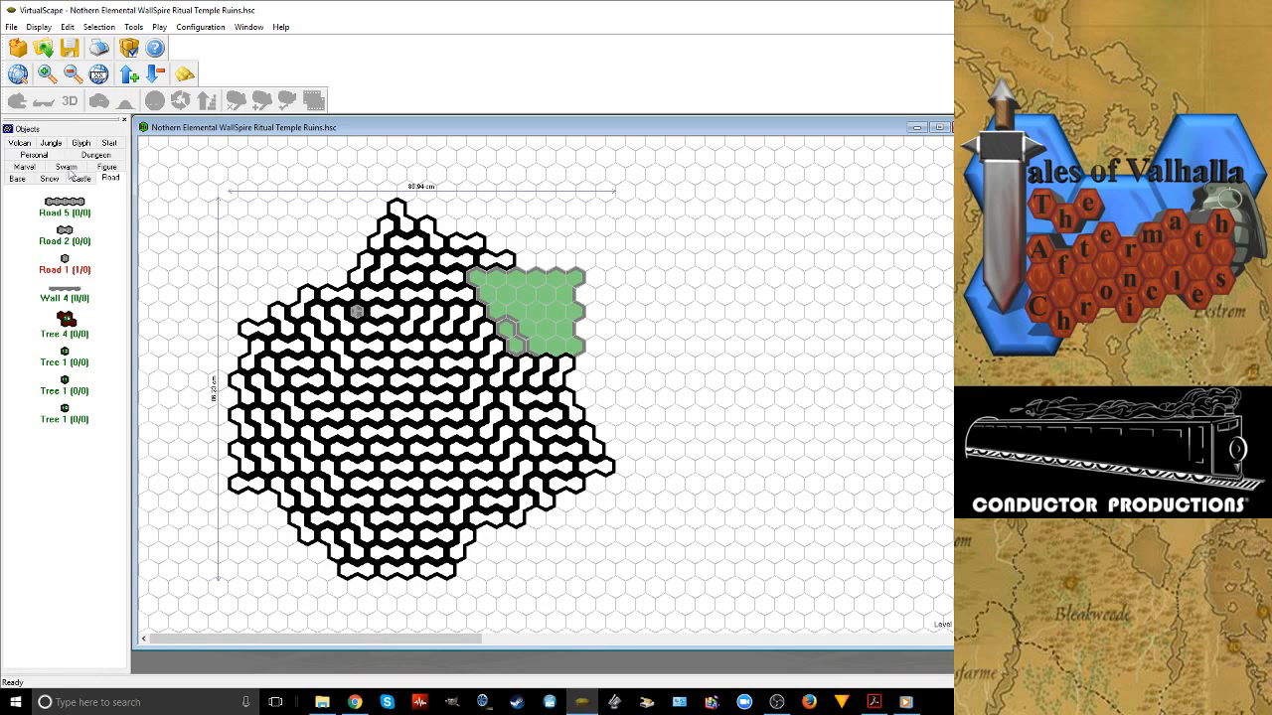
Place a Grass 7 tile in the southwestern part of the cleared northeast corner
left_click(17, 178)
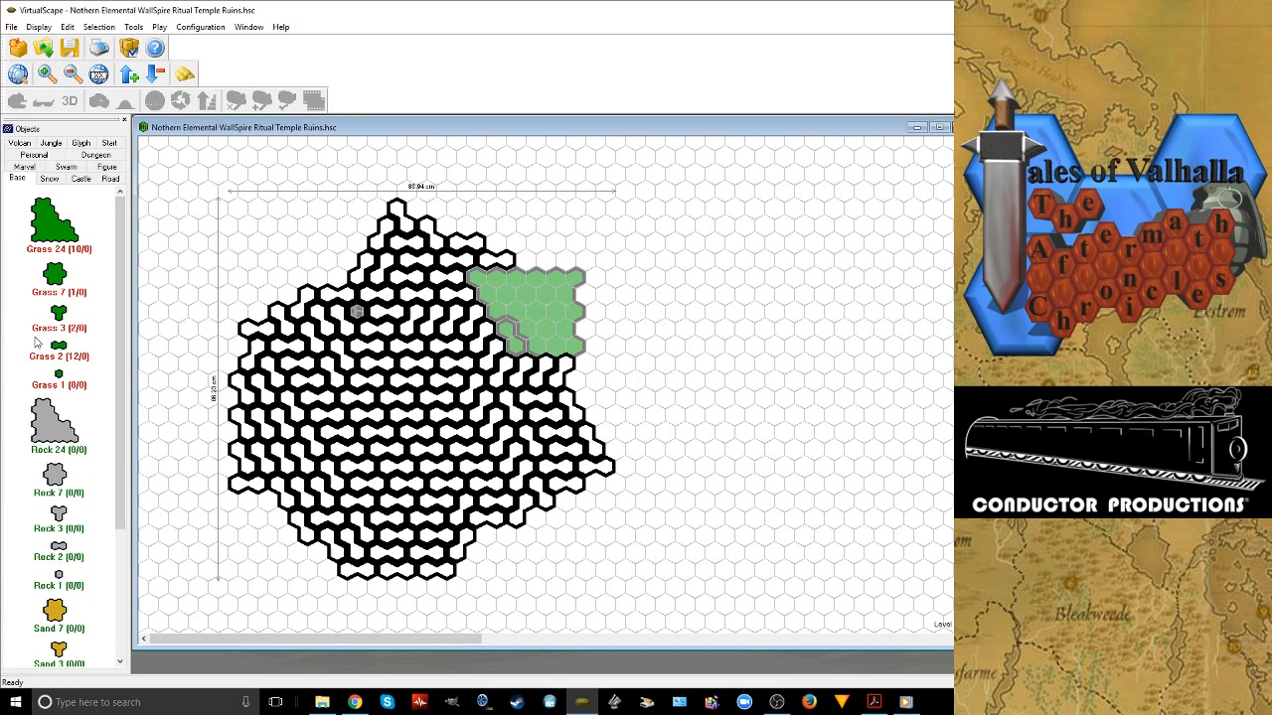
left_click_drag(35, 342, 606, 340)
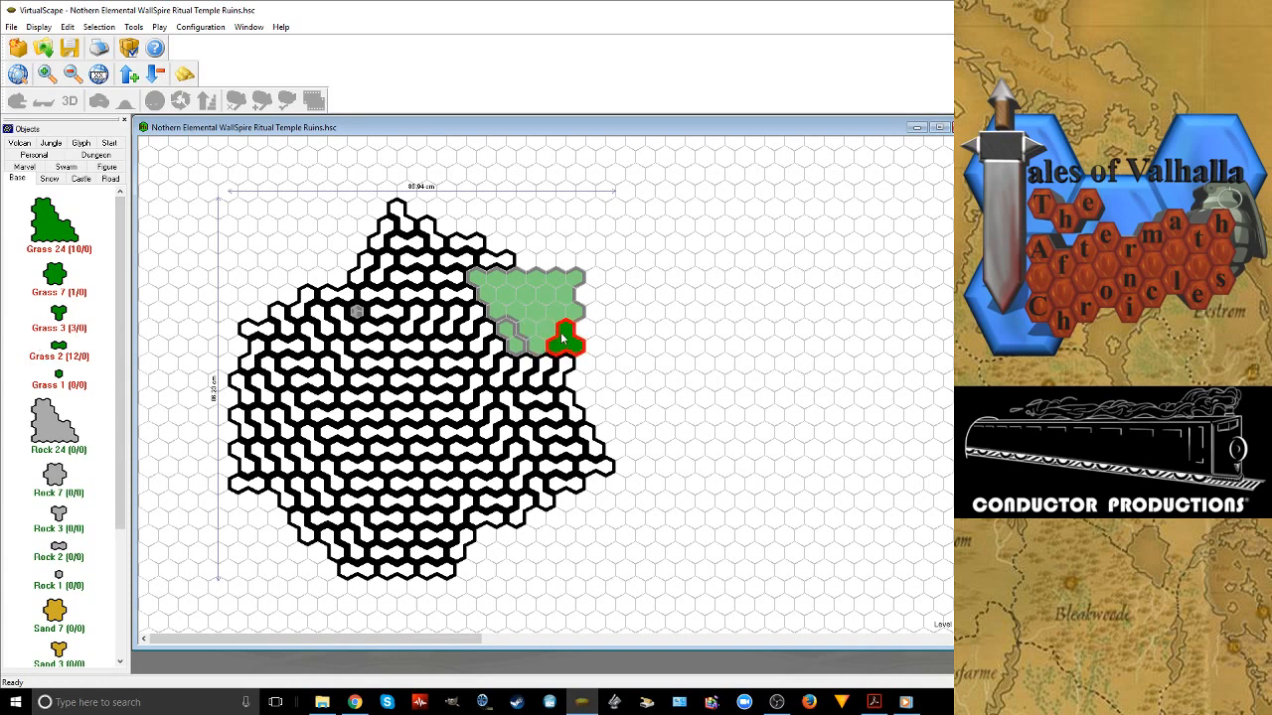
key("Delete")
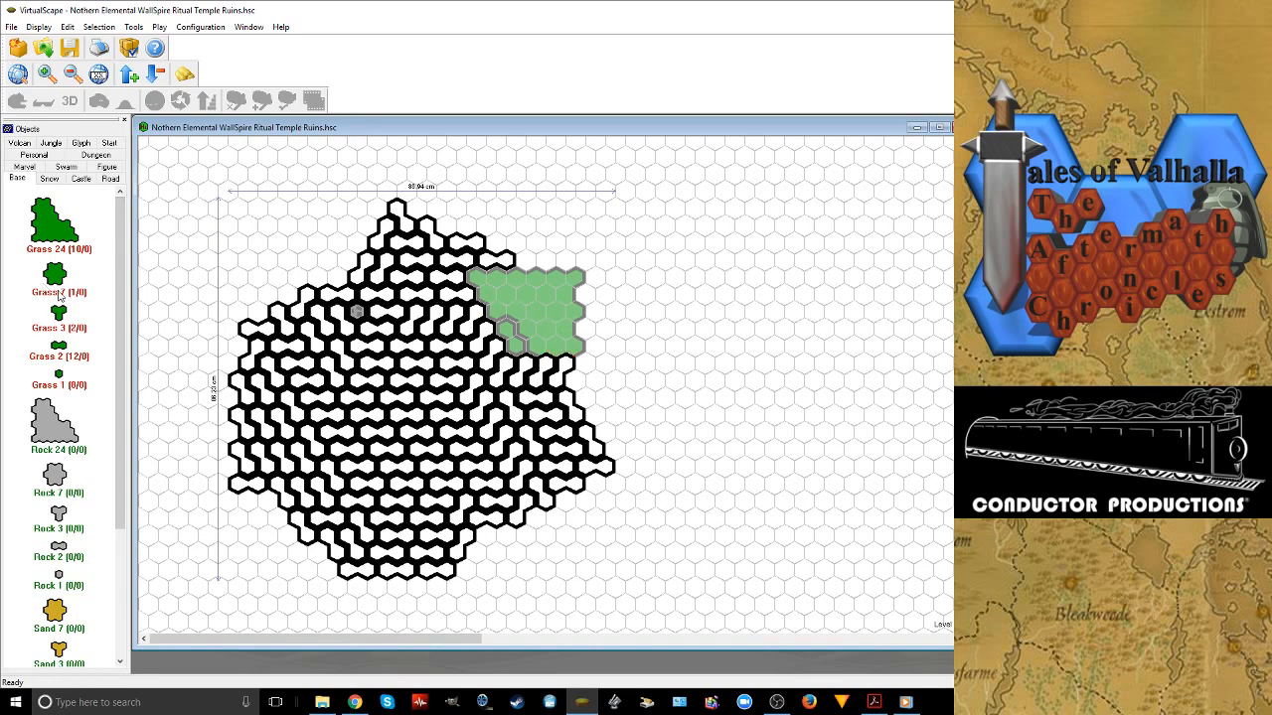
left_click_drag(56, 280, 530, 344)
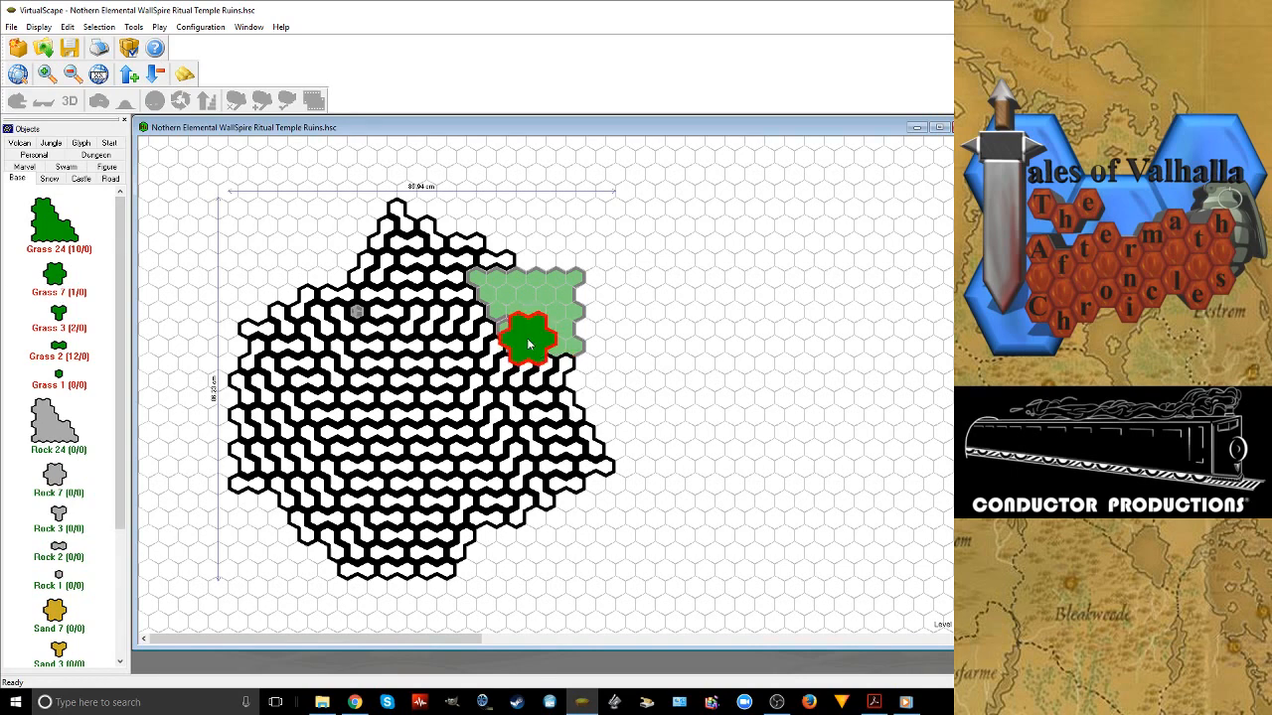
left_click(529, 344)
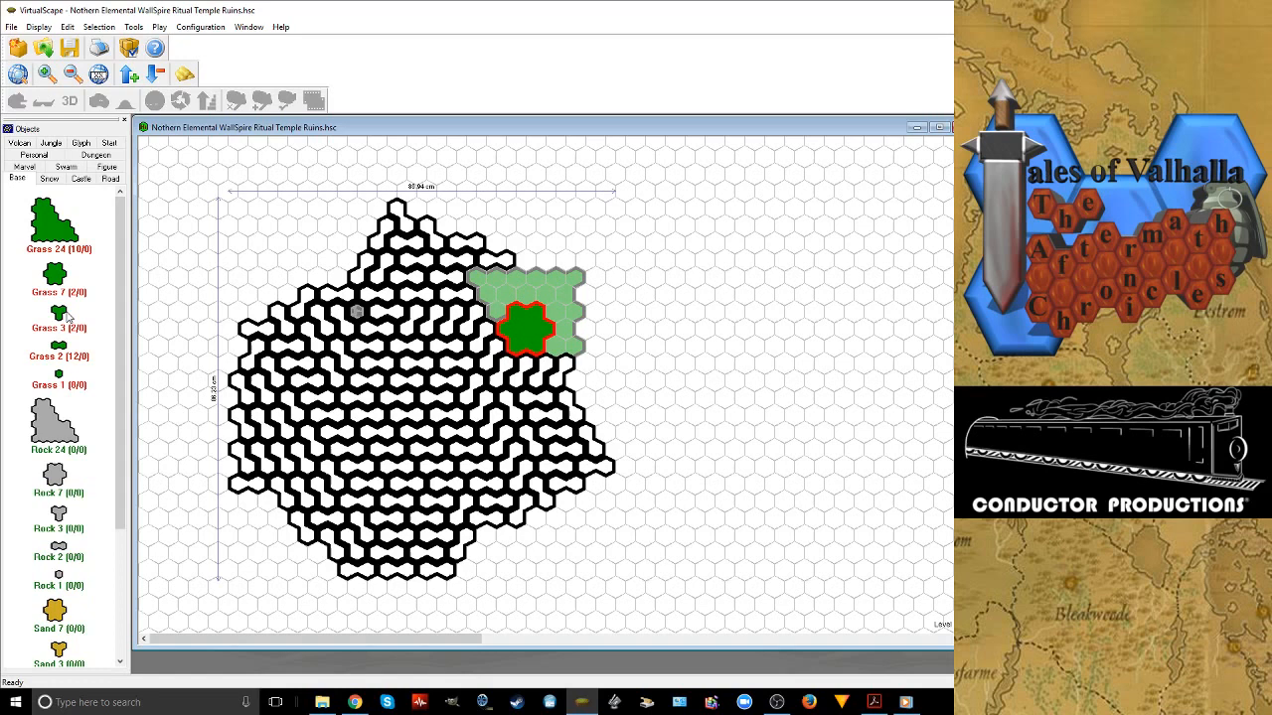
Fill the eastern edge of the cleared corner with a Grass 3 tile at each end and a Grass 2 tile between them
left_click_drag(68, 316, 565, 338)
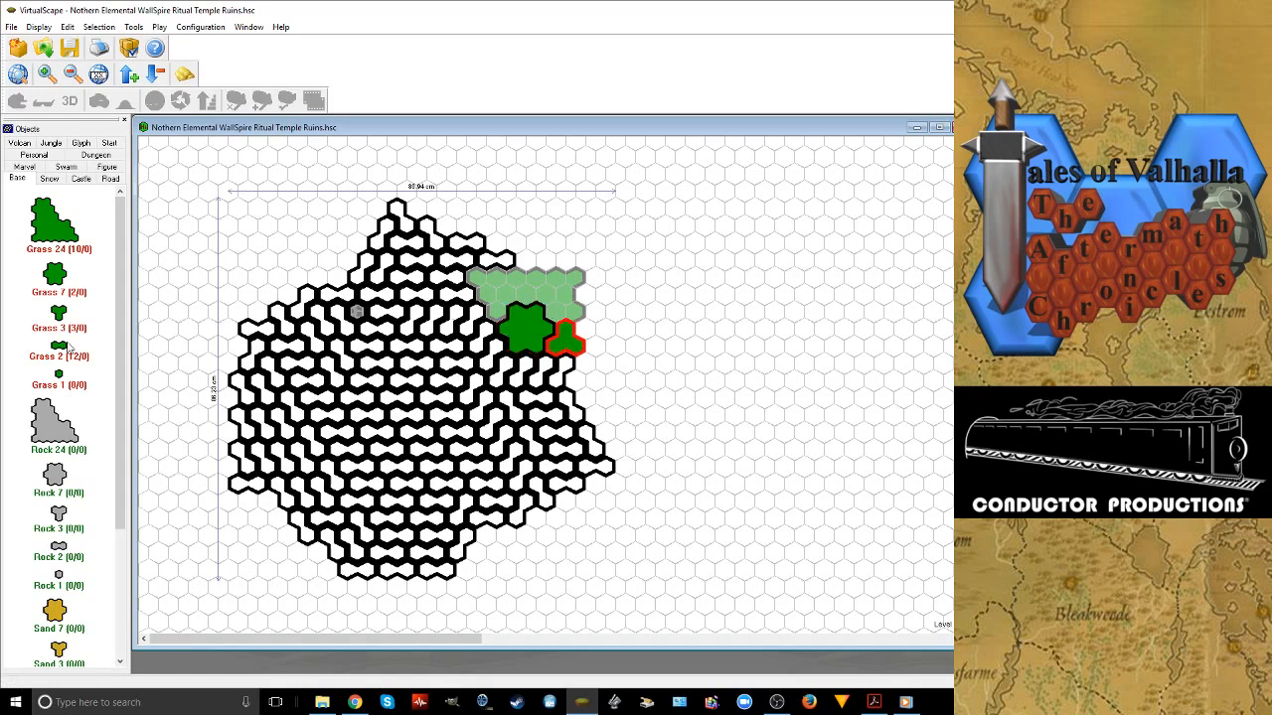
left_click_drag(67, 344, 575, 286)
left_click_drag(61, 347, 573, 314)
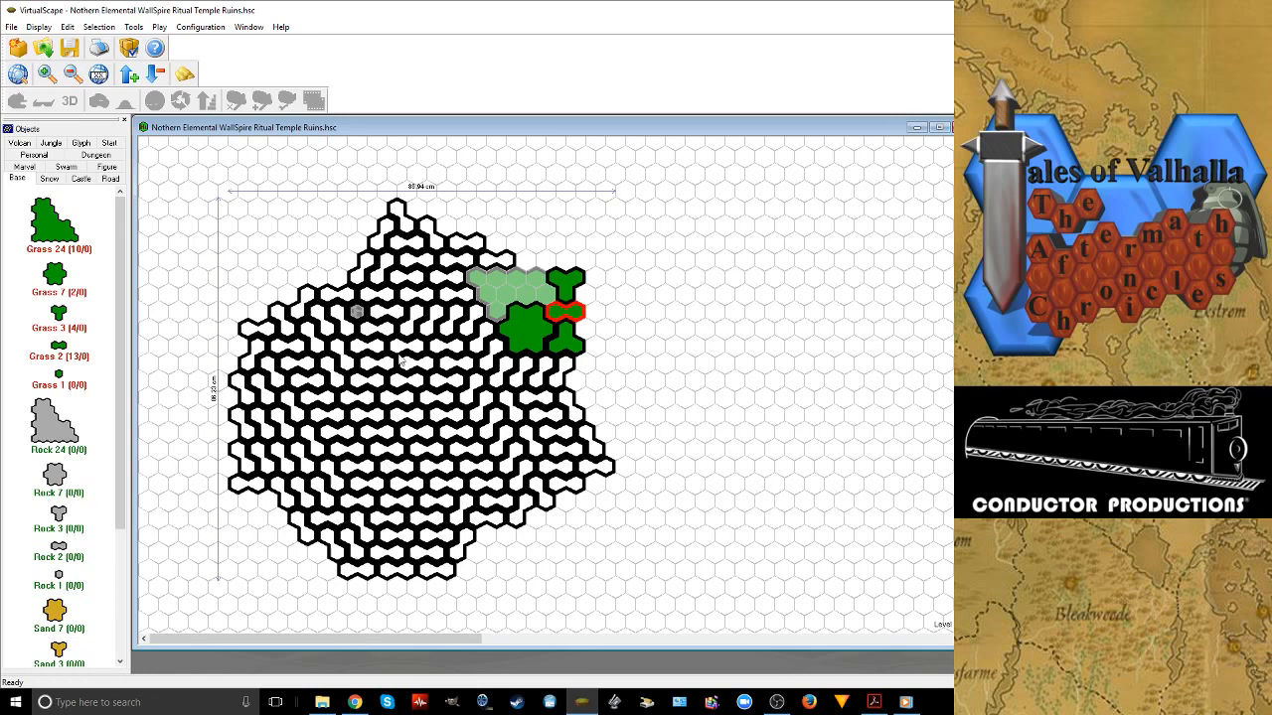
Fill the rest of the cleared northeast corner with Grass 3 tiles, a Grass 1 tile and rotated Grass 2 tiles
left_click(60, 323)
left_click_drag(262, 279, 495, 290)
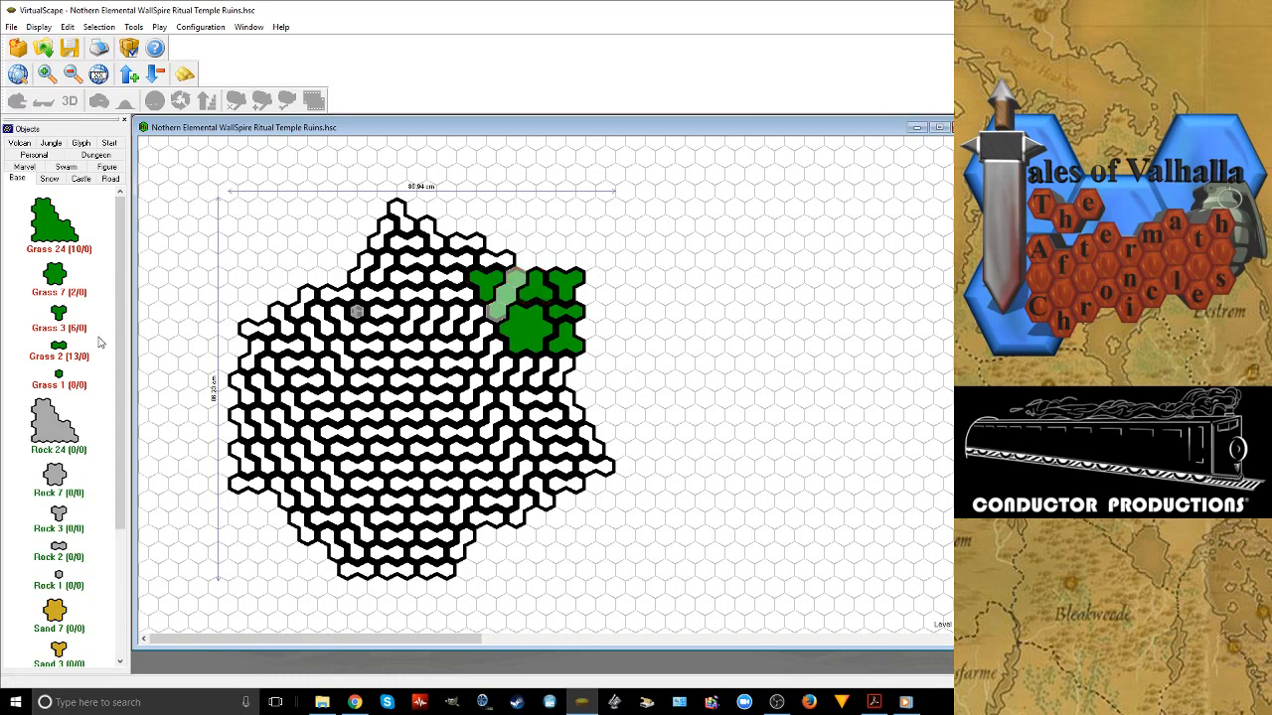
left_click_drag(60, 373, 513, 339)
left_click_drag(63, 346, 525, 283)
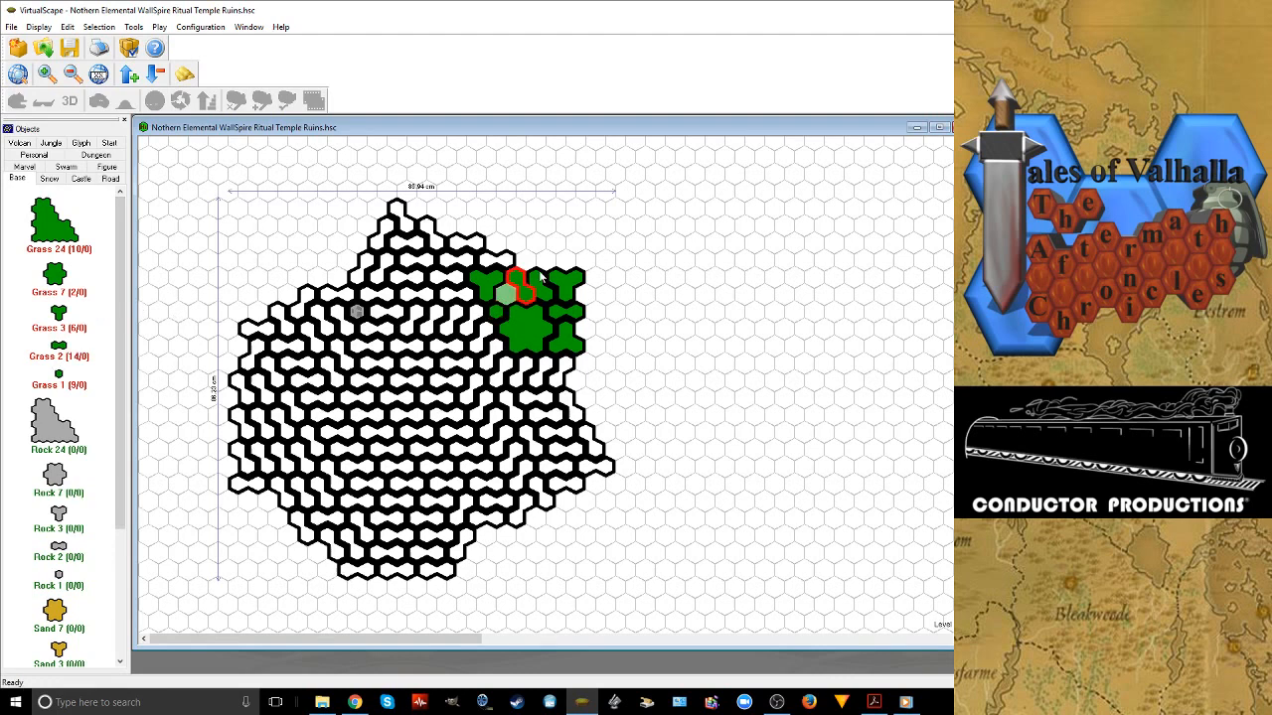
key("space")
Delete one Snow 2 tile in the western part and one in the eastern part of the snow level
left_click(334, 441)
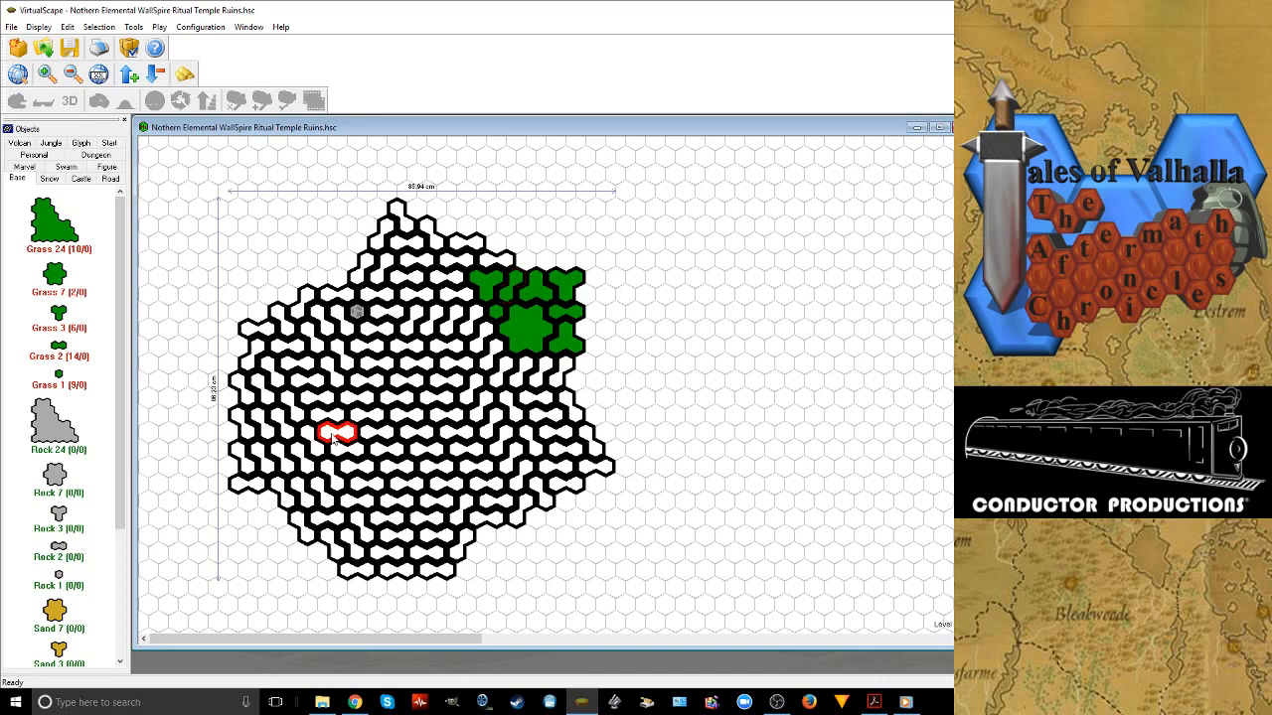
key("Delete")
left_click(487, 433)
key("Delete")
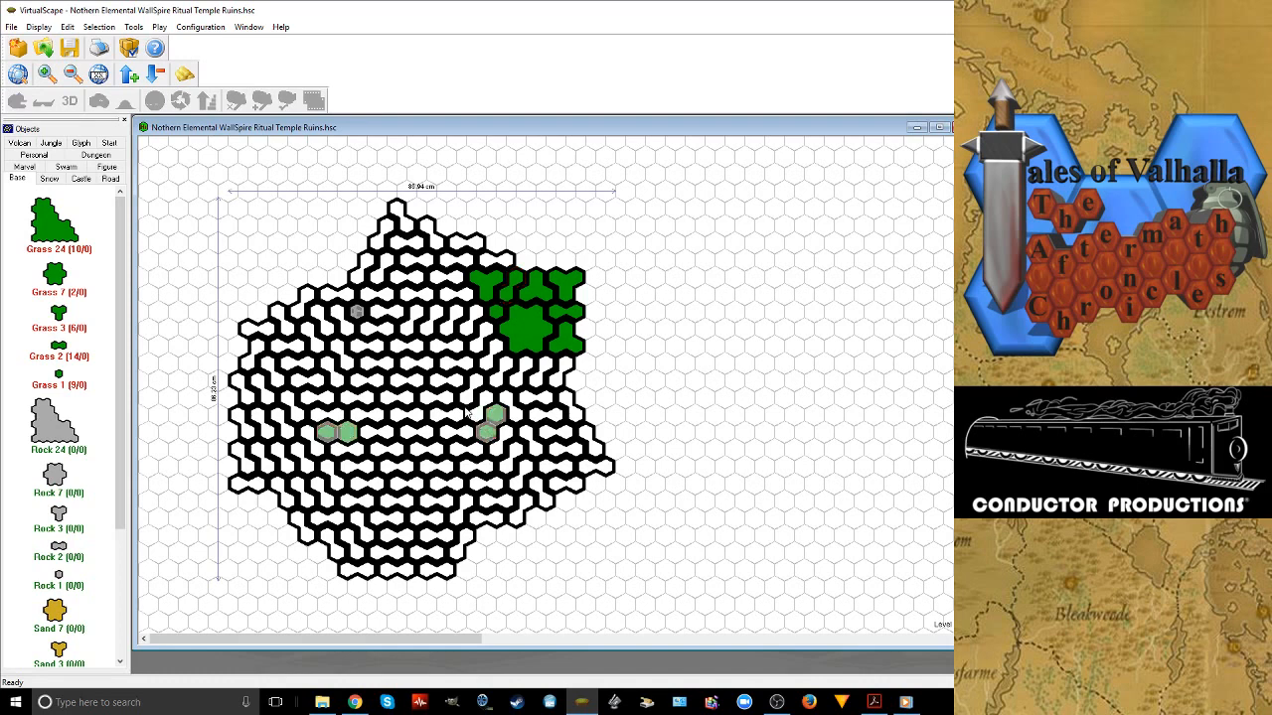
Delete one Snow 2 tile south of the center, one north of it and one at the center
left_click(415, 526)
left_click(412, 483)
key("Delete")
left_click(409, 352)
key("Delete")
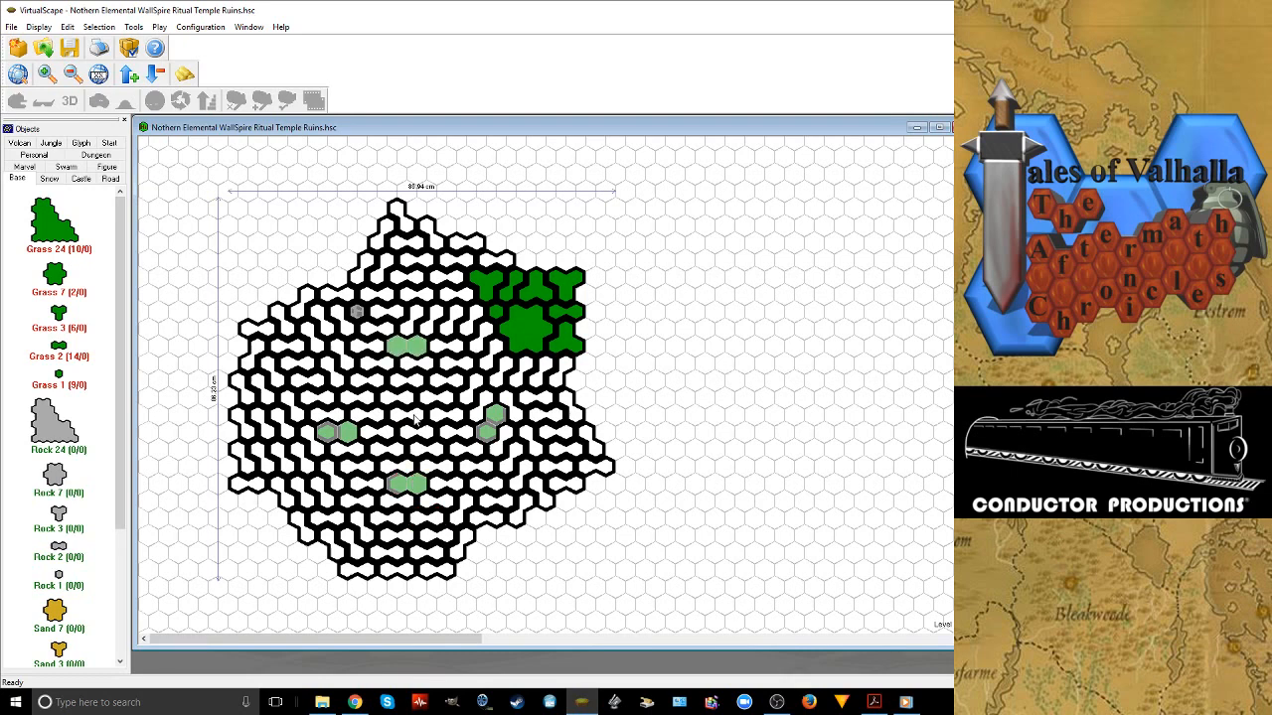
left_click(415, 421)
key("Delete")
Shift the Snow 2 tiles next to the west and east gaps one row south to line the openings up with the central gap
left_click_drag(320, 417, 328, 433)
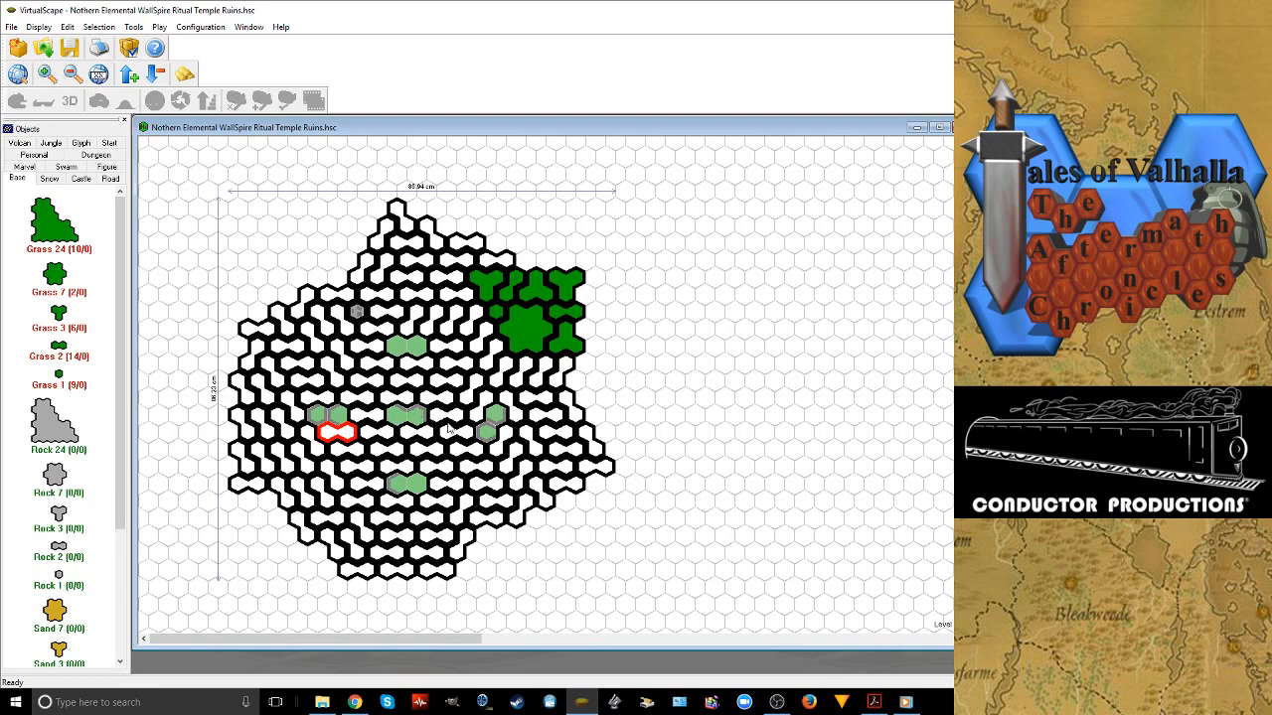
left_click(482, 415)
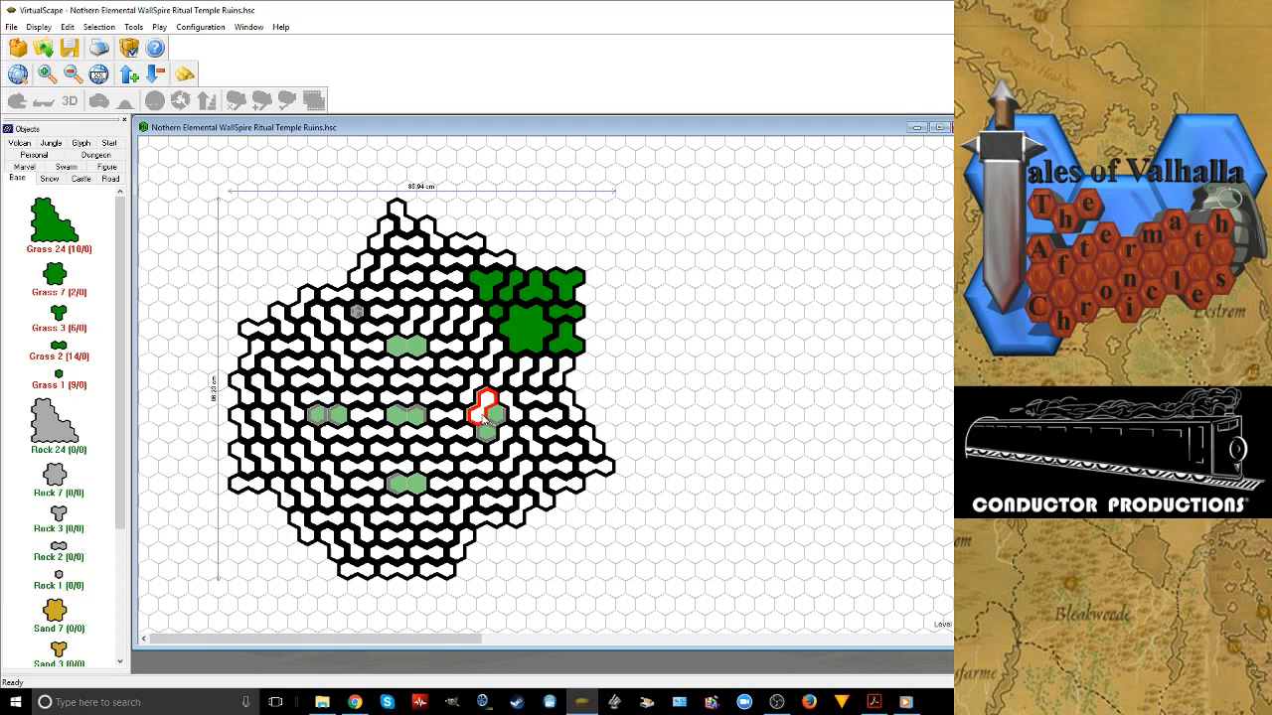
left_click(43, 102)
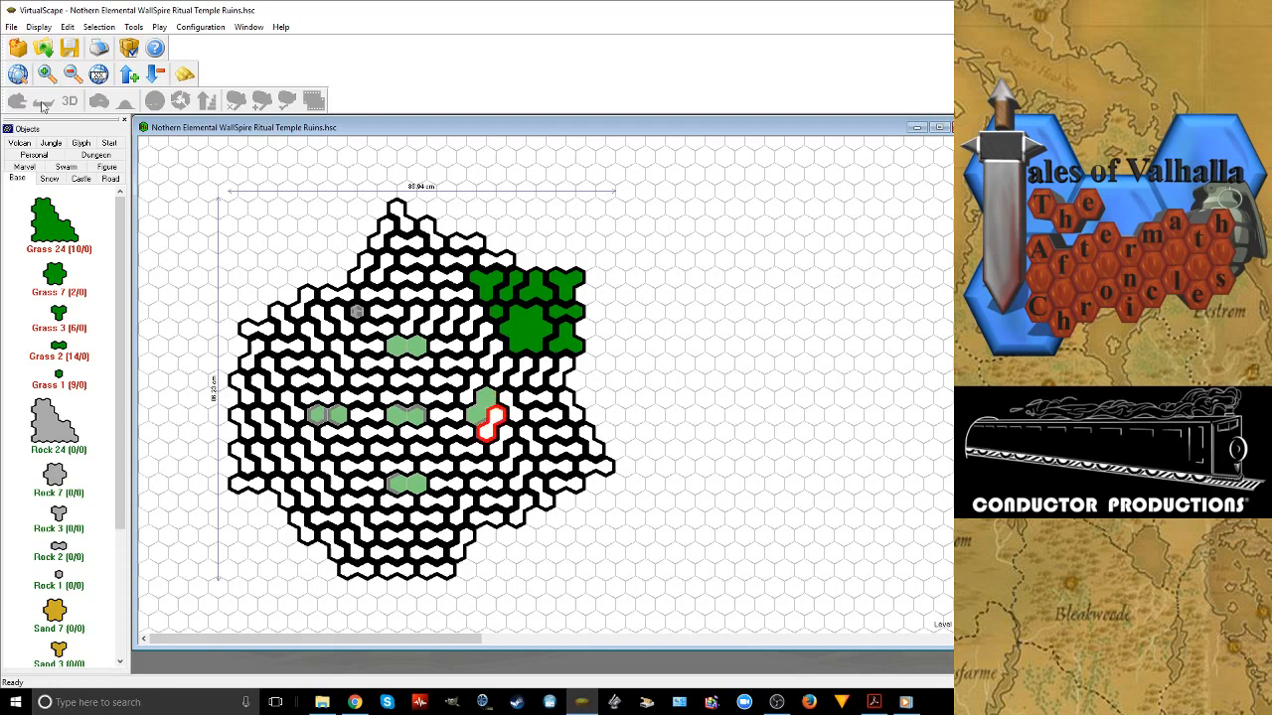
Place a ground castle 1 tile in the inner hex of both the west and east gaps
left_click(80, 179)
left_click(50, 178)
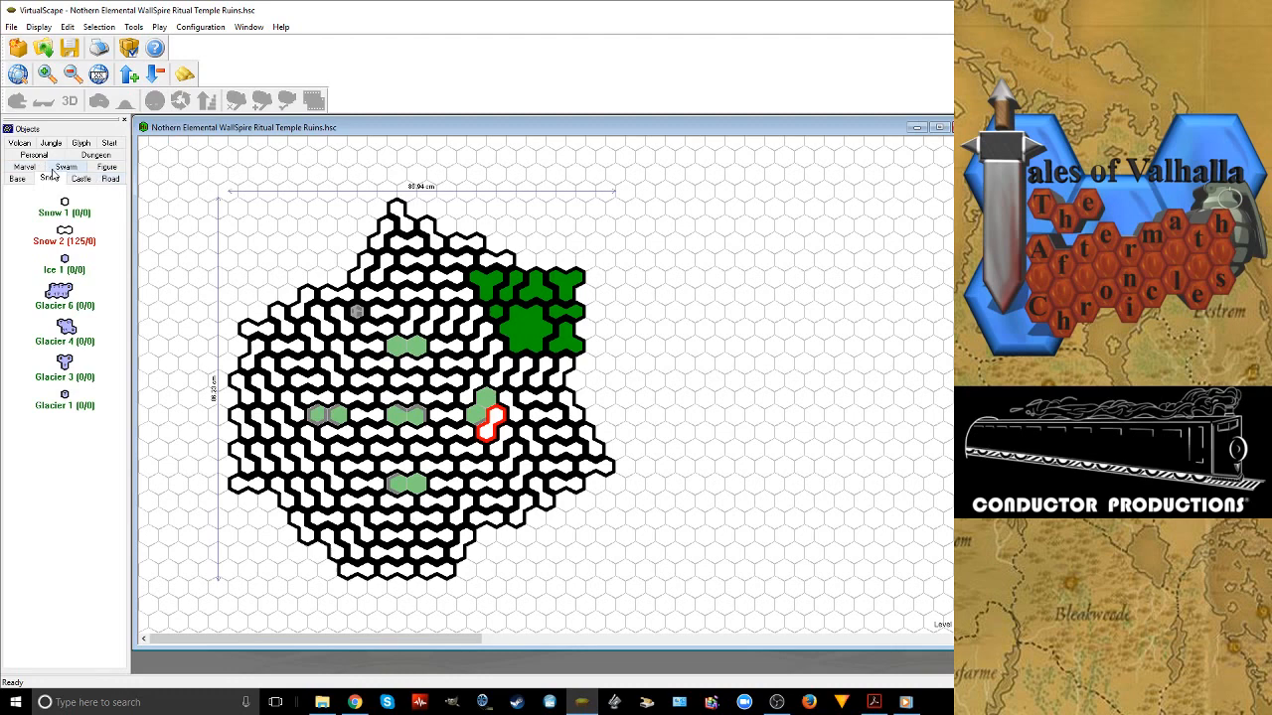
left_click(81, 178)
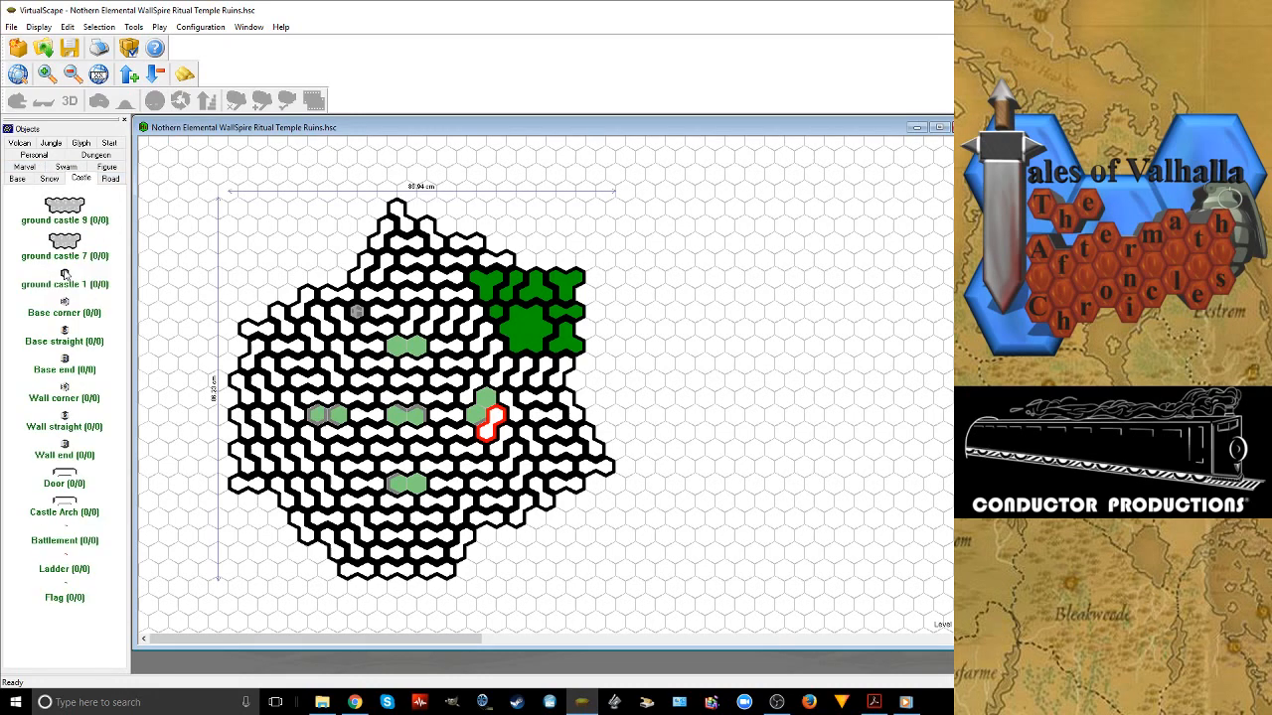
left_click(65, 274)
left_click(474, 416)
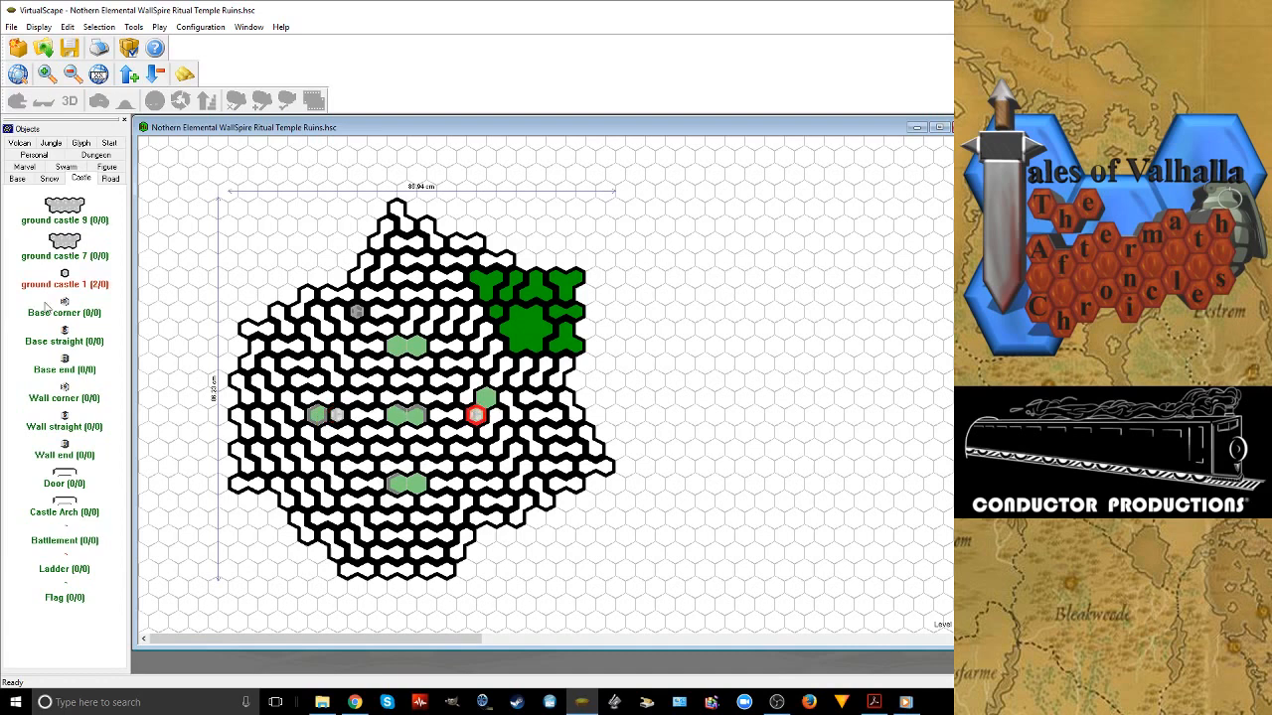
Place two Base end castle pieces side by side in the central gap
left_click(65, 361)
left_click(416, 415)
left_click(394, 416)
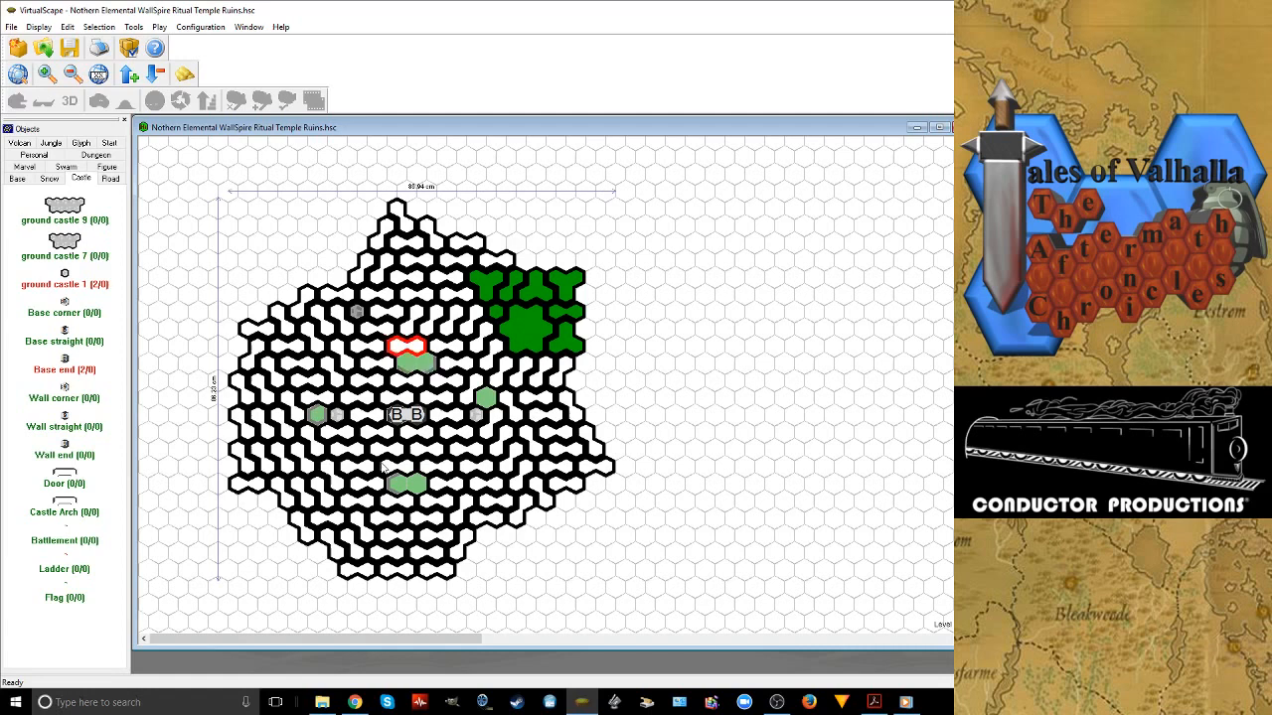
Shift the Snow 2 tiles beside the north and south gaps outward one row and place a ground castle 1 tile in each opening
left_click(397, 488)
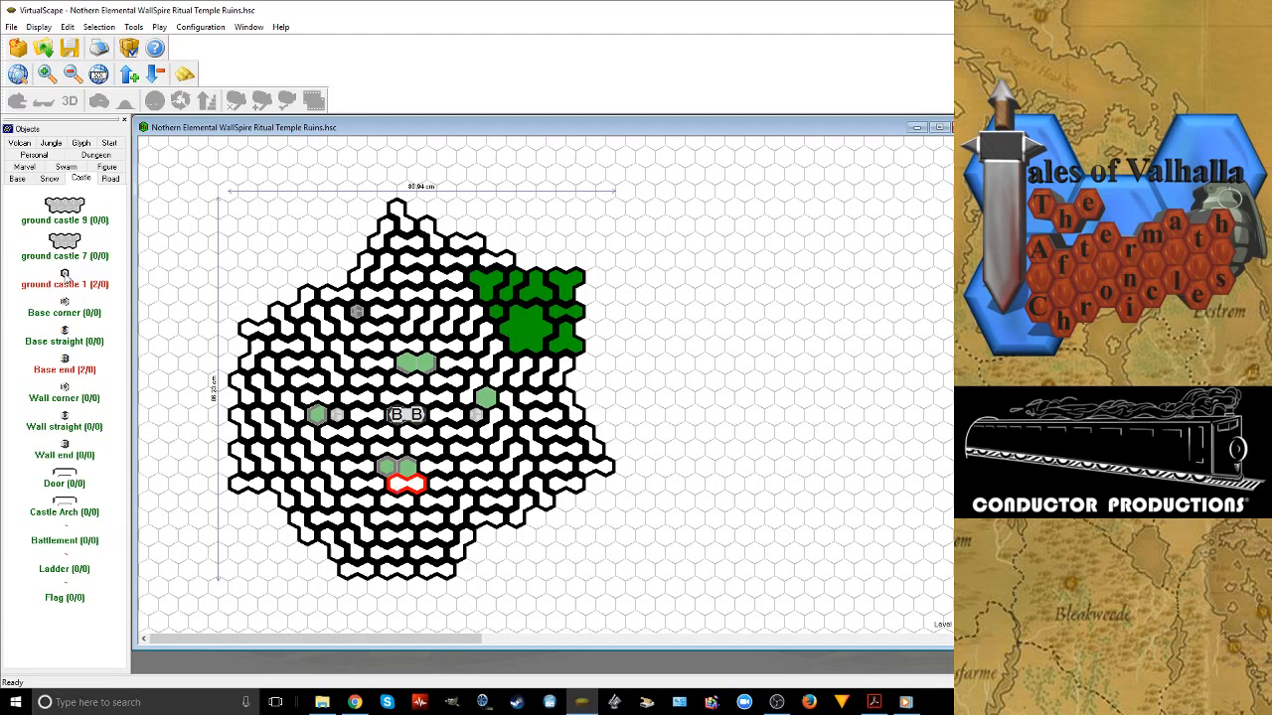
left_click_drag(65, 279, 408, 467)
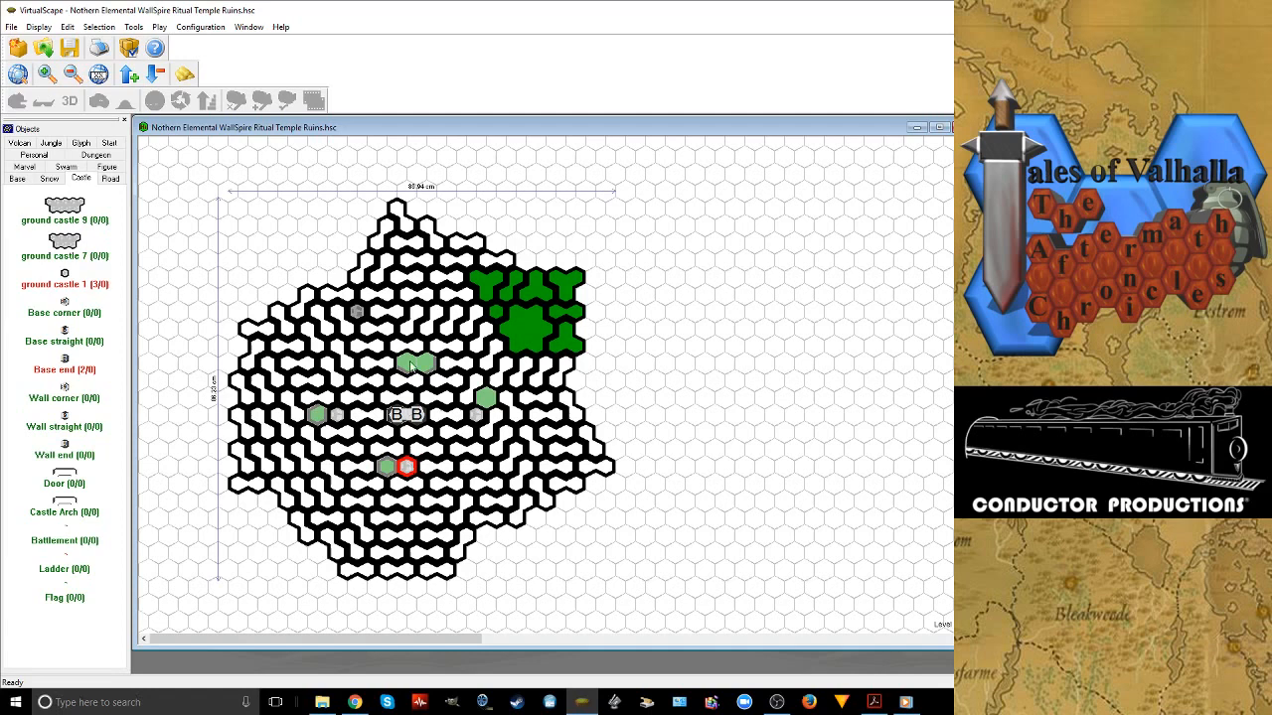
key("ctrl+v")
Shift and rotate neighboring Snow 2 tiles to close the single-hex gaps beside the west, north, east and south ground castle 1 tiles
left_click_drag(294, 417, 311, 419)
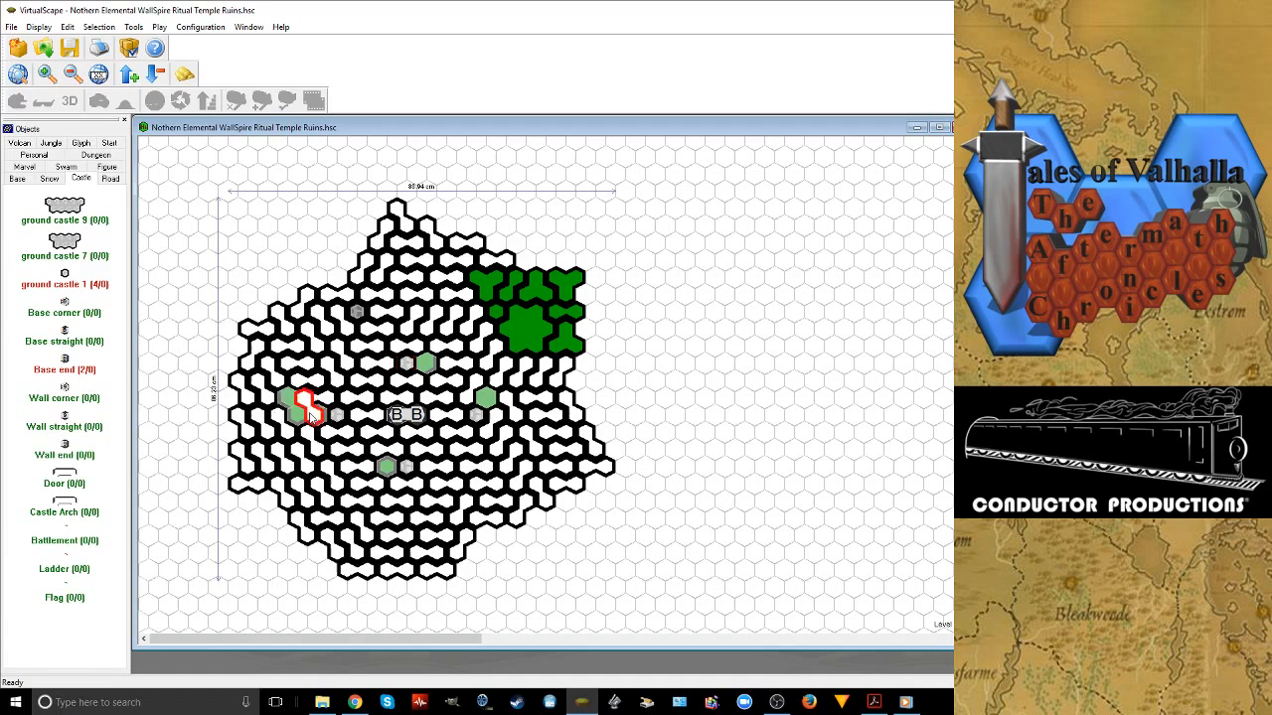
right_click(311, 416)
left_click_drag(310, 404, 434, 370)
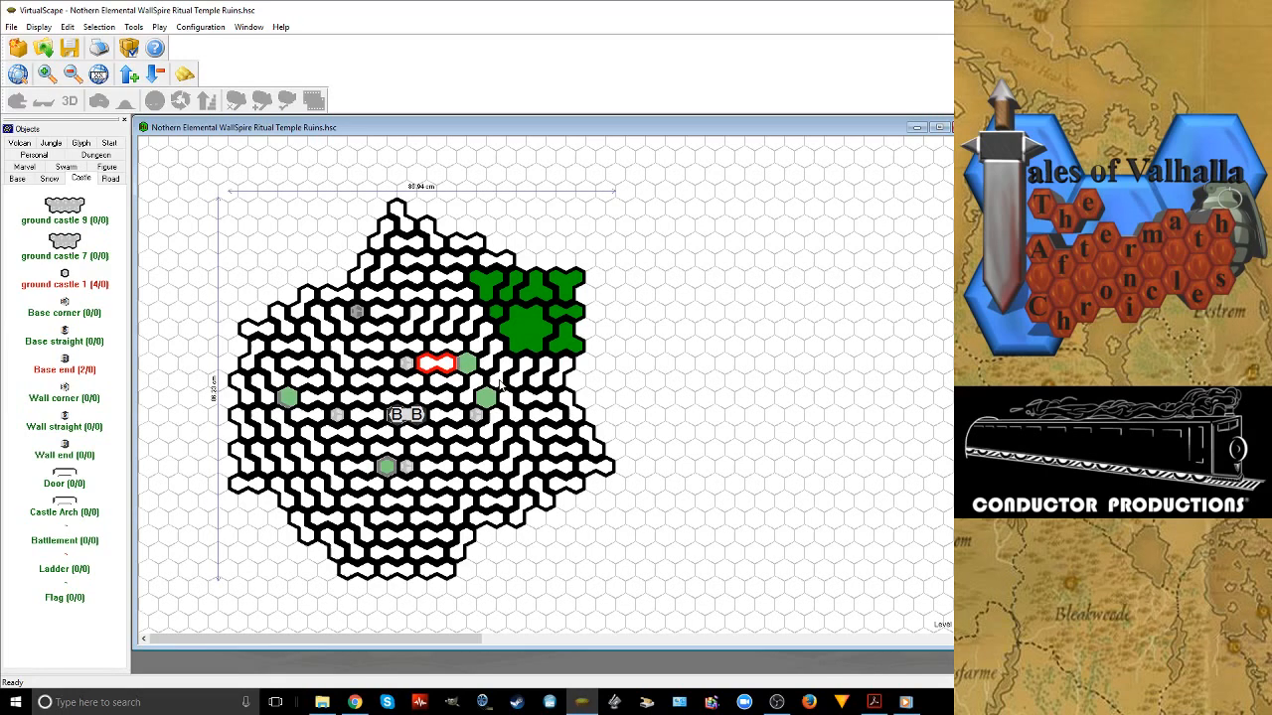
right_click(499, 361)
right_click(487, 363)
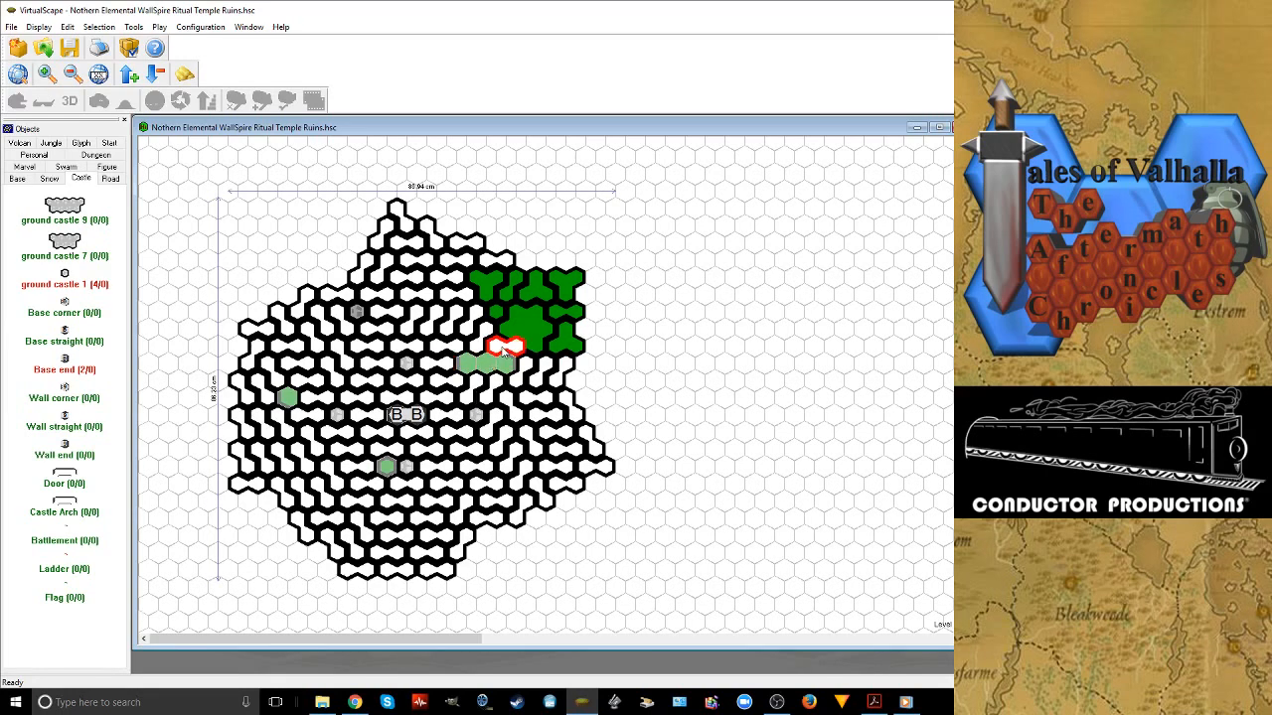
left_click_drag(501, 348, 375, 467)
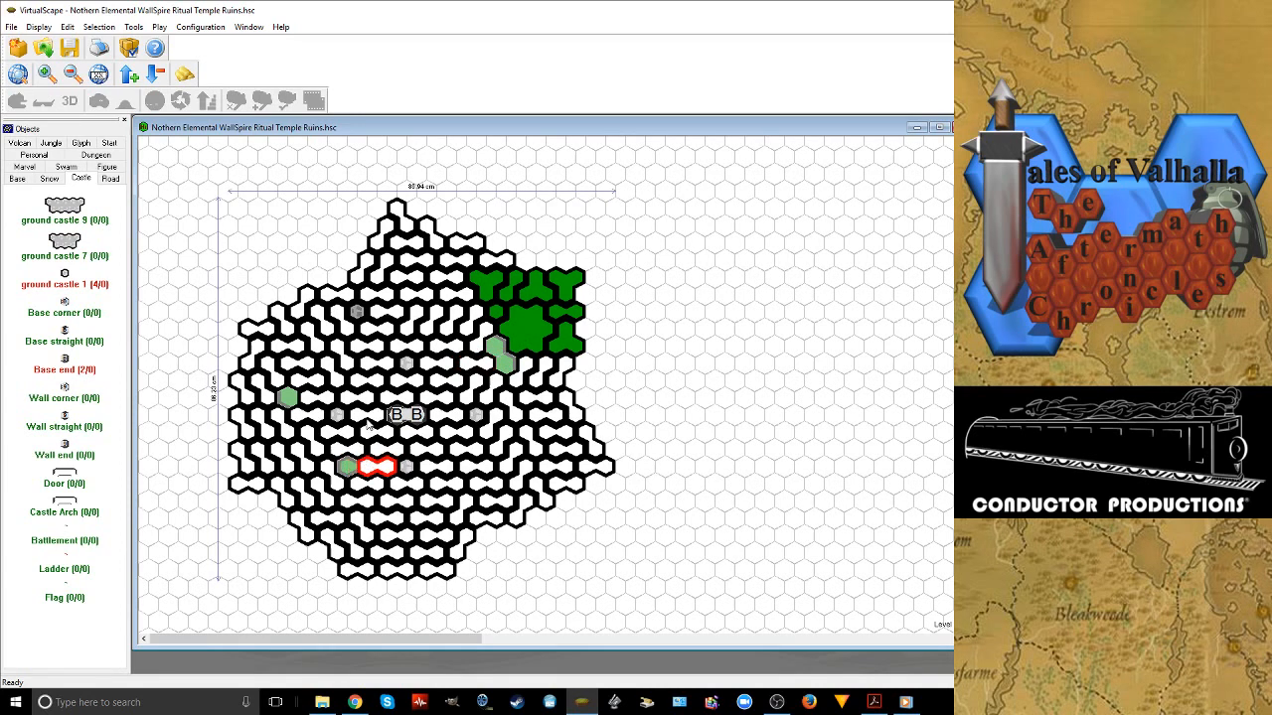
Place two Wall end pieces on the level above, directly over the two central Base end pieces
left_click(129, 76)
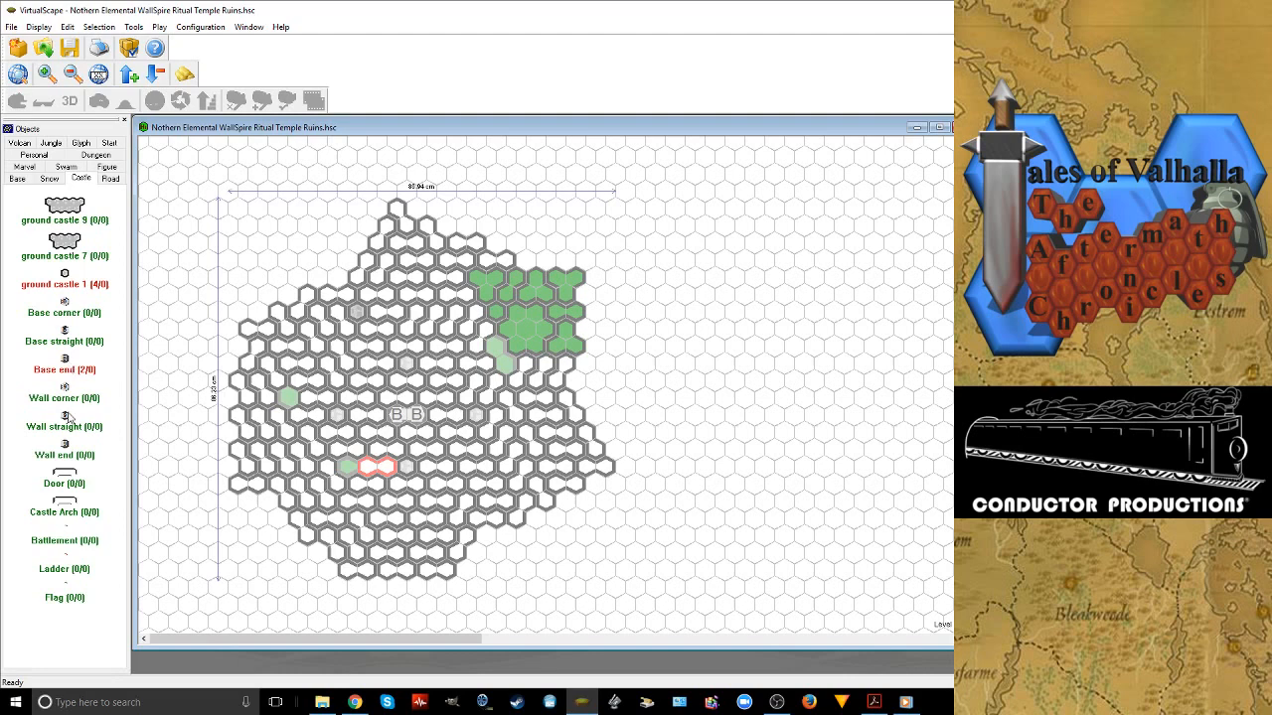
left_click_drag(66, 448, 401, 412)
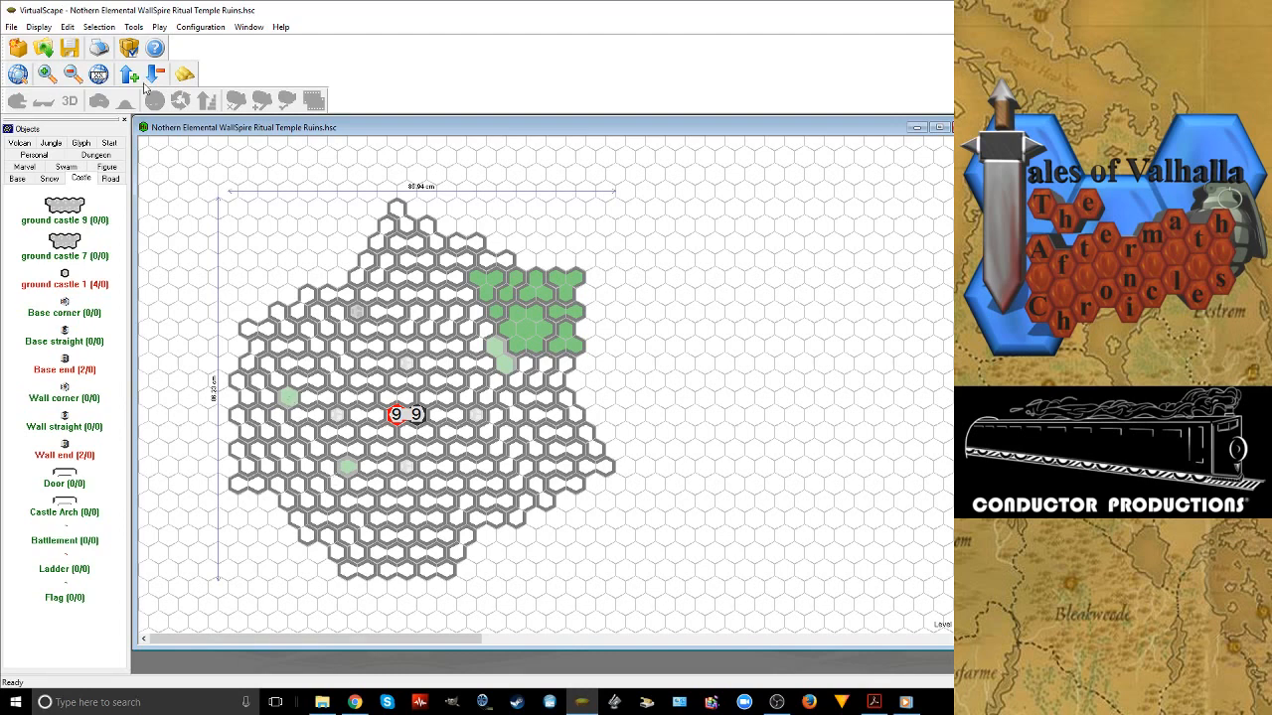
On the snow level, shift and rotate the Snow 2 tiles between the two western single-hex gaps to merge them into one two-hex gap
left_click(144, 82)
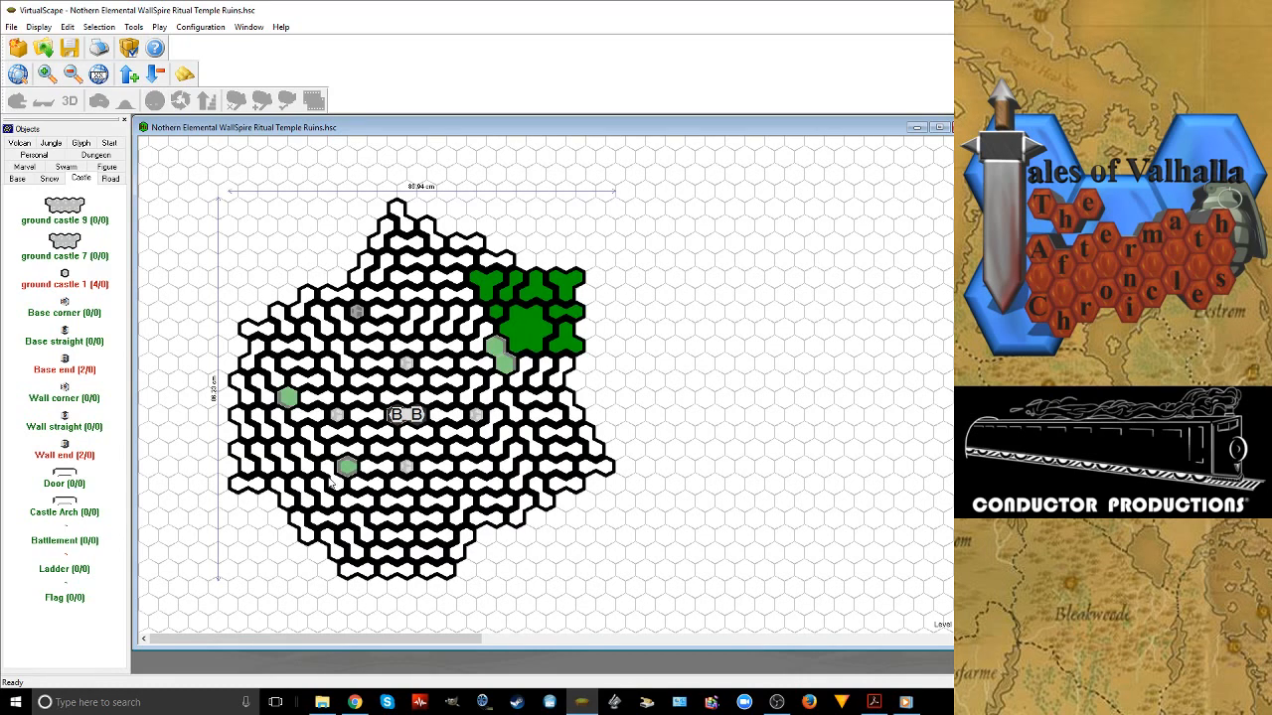
left_click(350, 477)
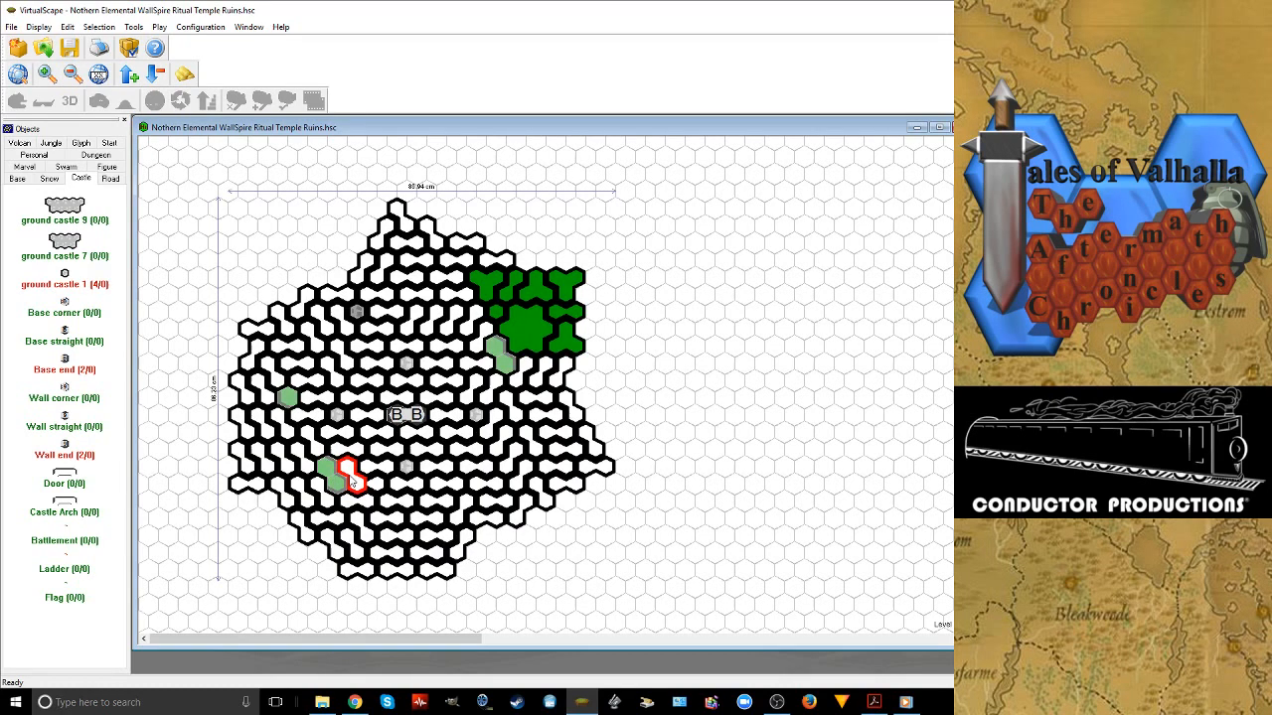
left_click_drag(352, 481, 312, 403)
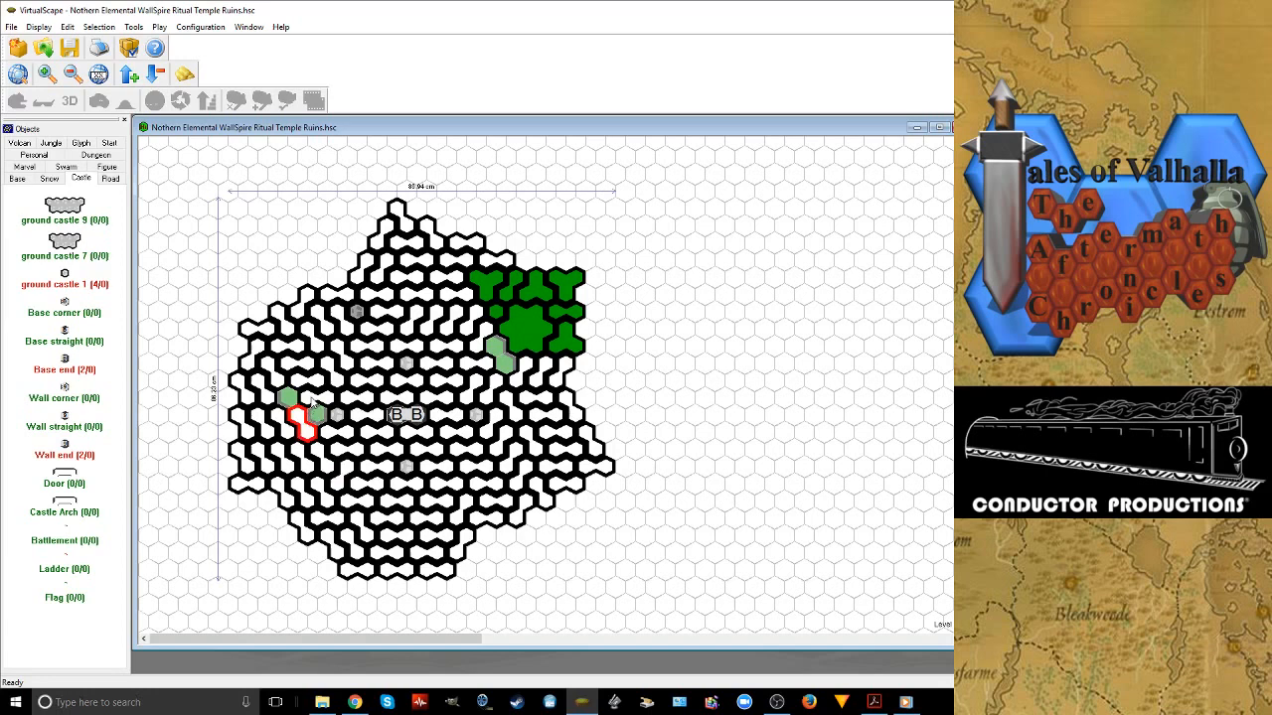
right_click(312, 402)
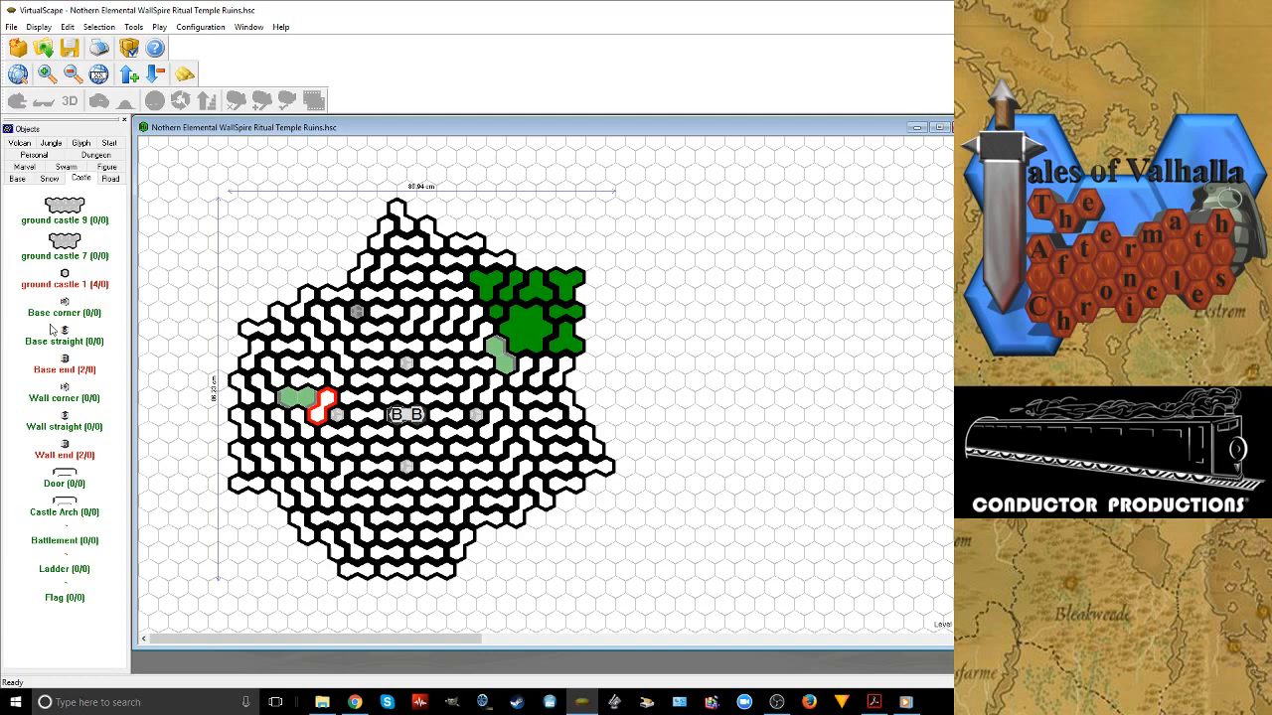
Fill the western two-hex gap and the two-hex gap beside the grass patch with Snow 2 tiles
left_click(49, 178)
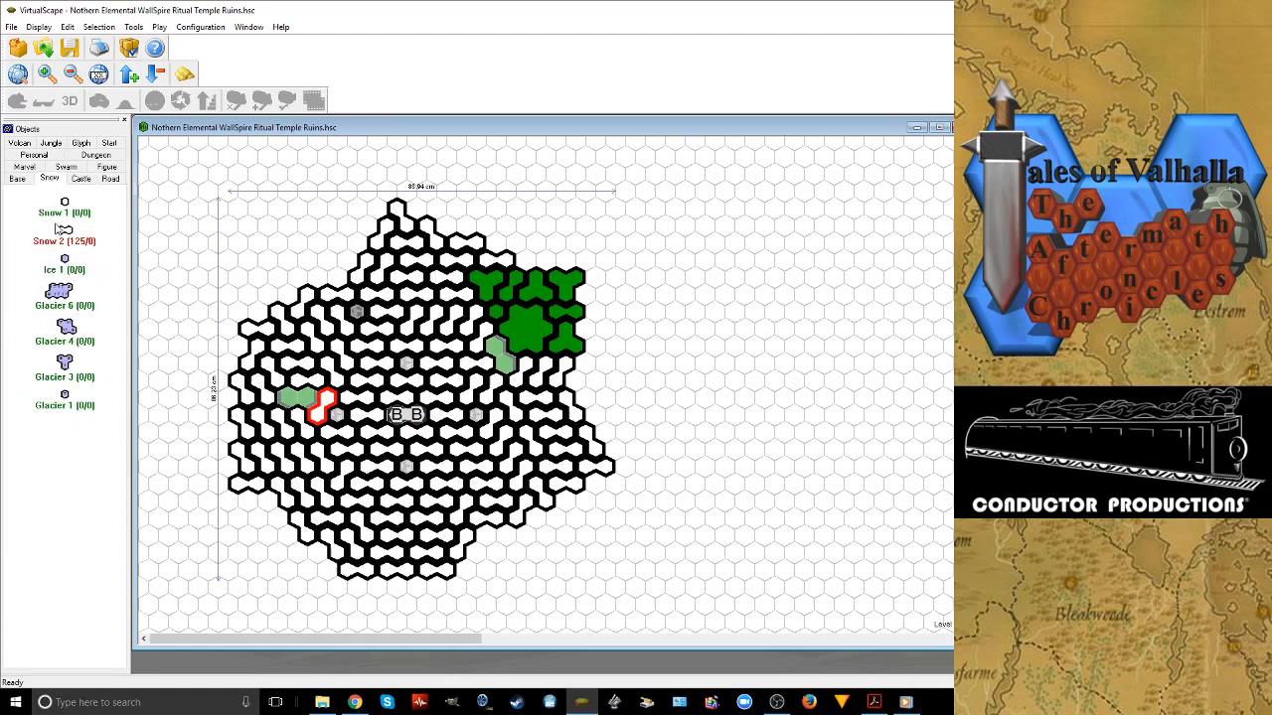
left_click(62, 229)
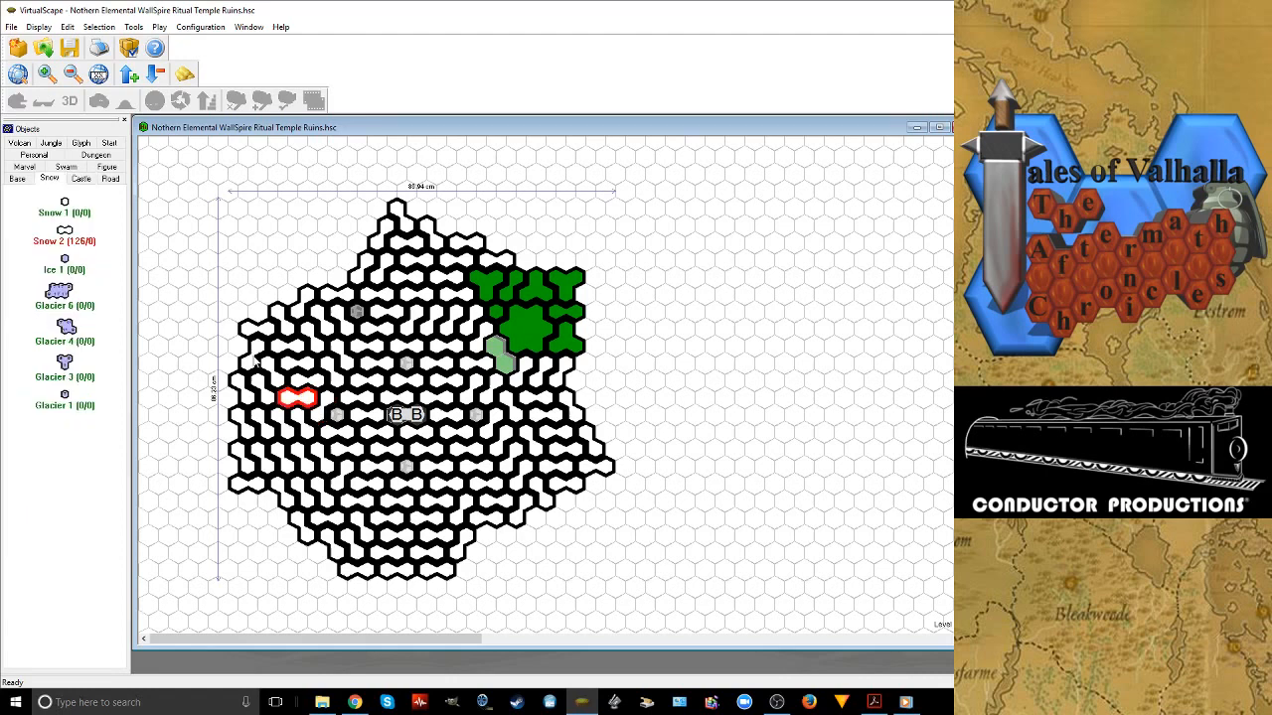
left_click_drag(502, 344, 512, 345)
right_click(512, 345)
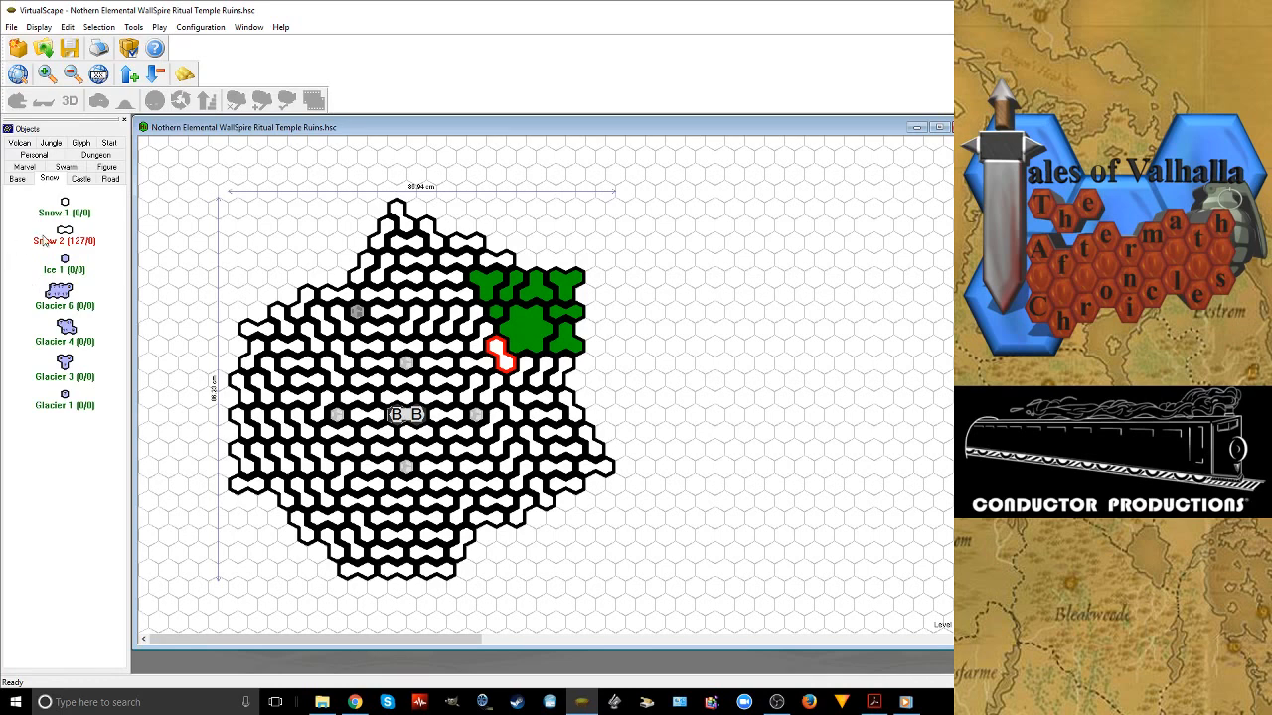
Delete the outermost Snow 2 tiles along the northwest edge, from the northern tip down toward the western corner
left_click(392, 215)
key("Delete")
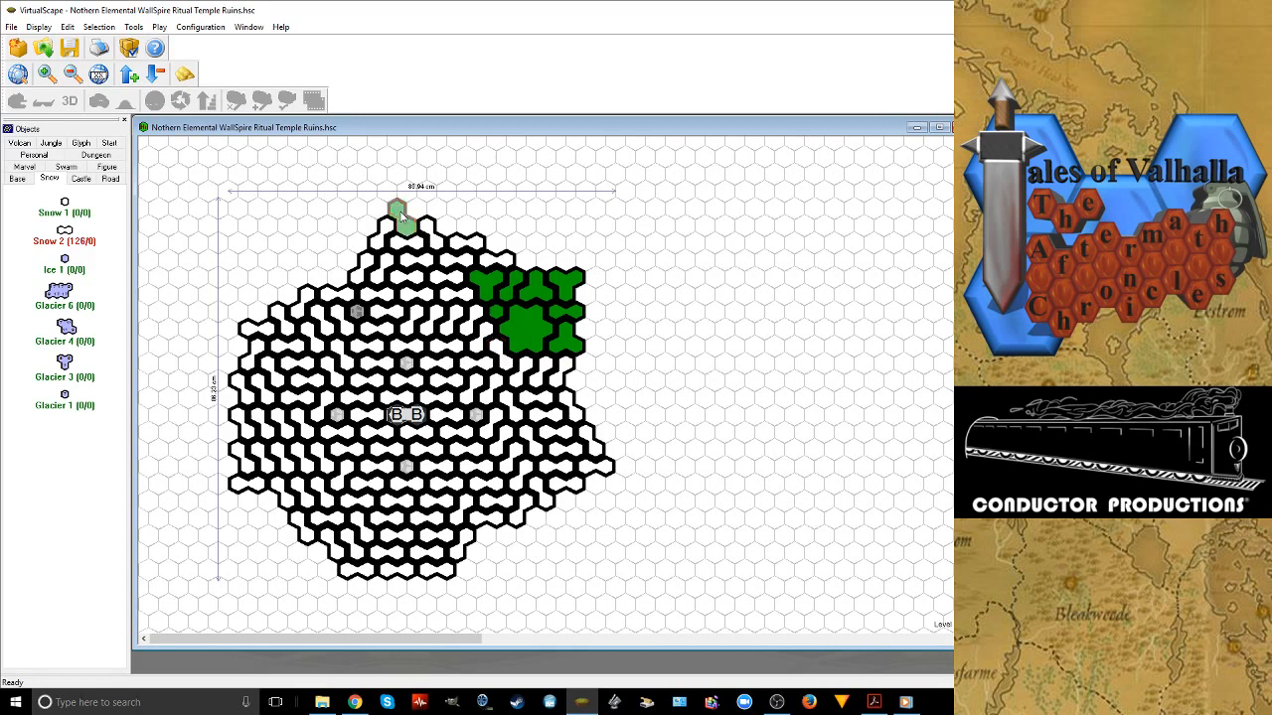
left_click(380, 244)
key("Delete")
left_click(364, 264)
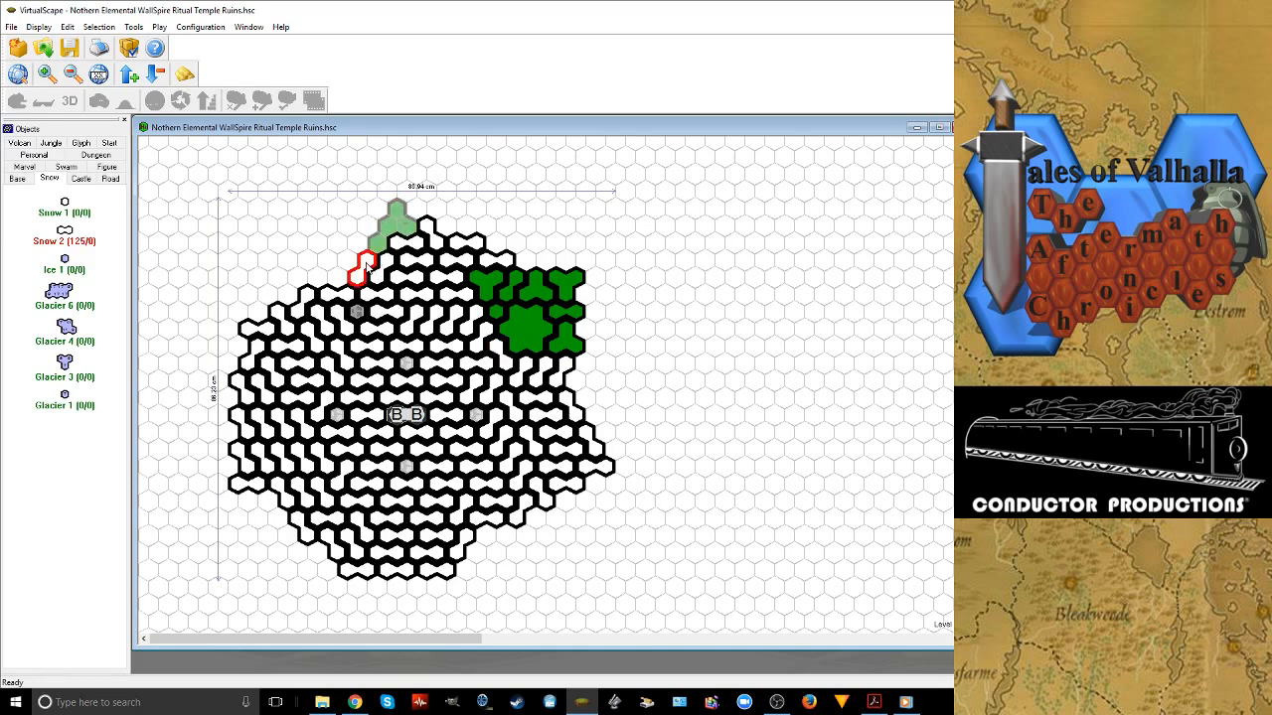
key("Delete")
left_click(345, 291)
key("Delete")
left_click(305, 301)
key("Delete")
left_click(273, 309)
key("Delete")
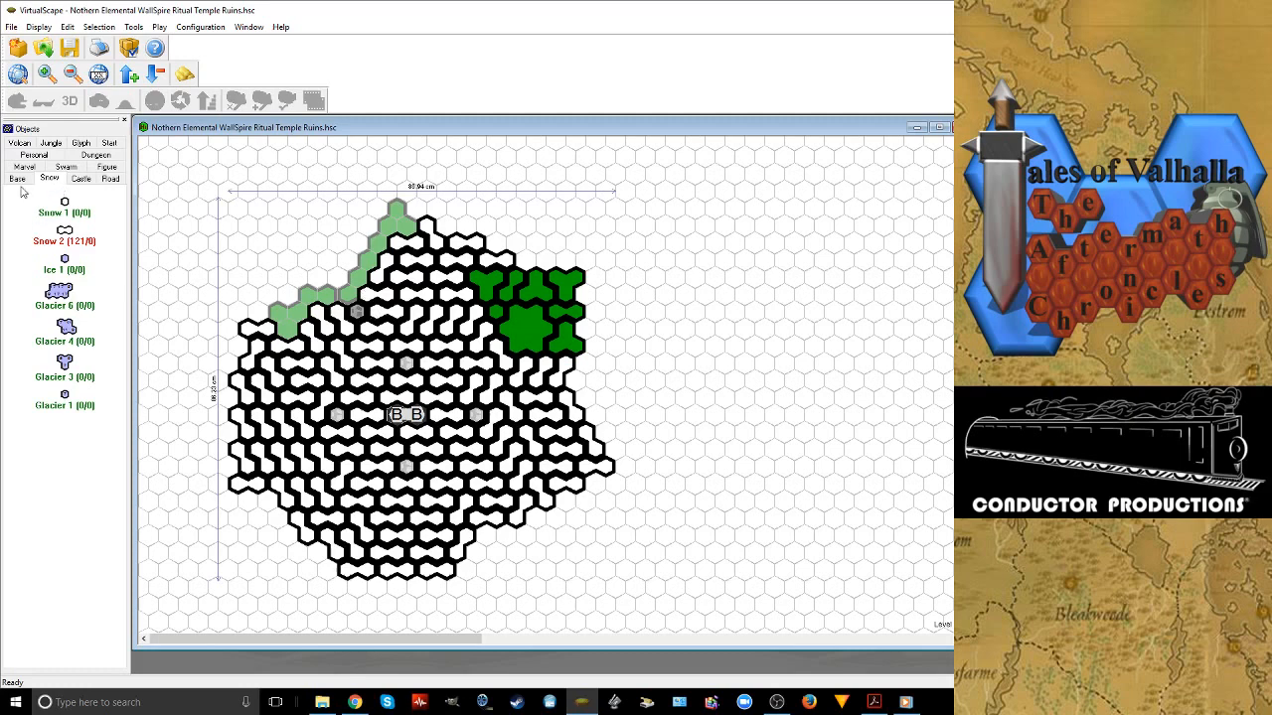
Shift the last Snow 2 tile at the western end of the cleared edge one hex east
left_click(18, 180)
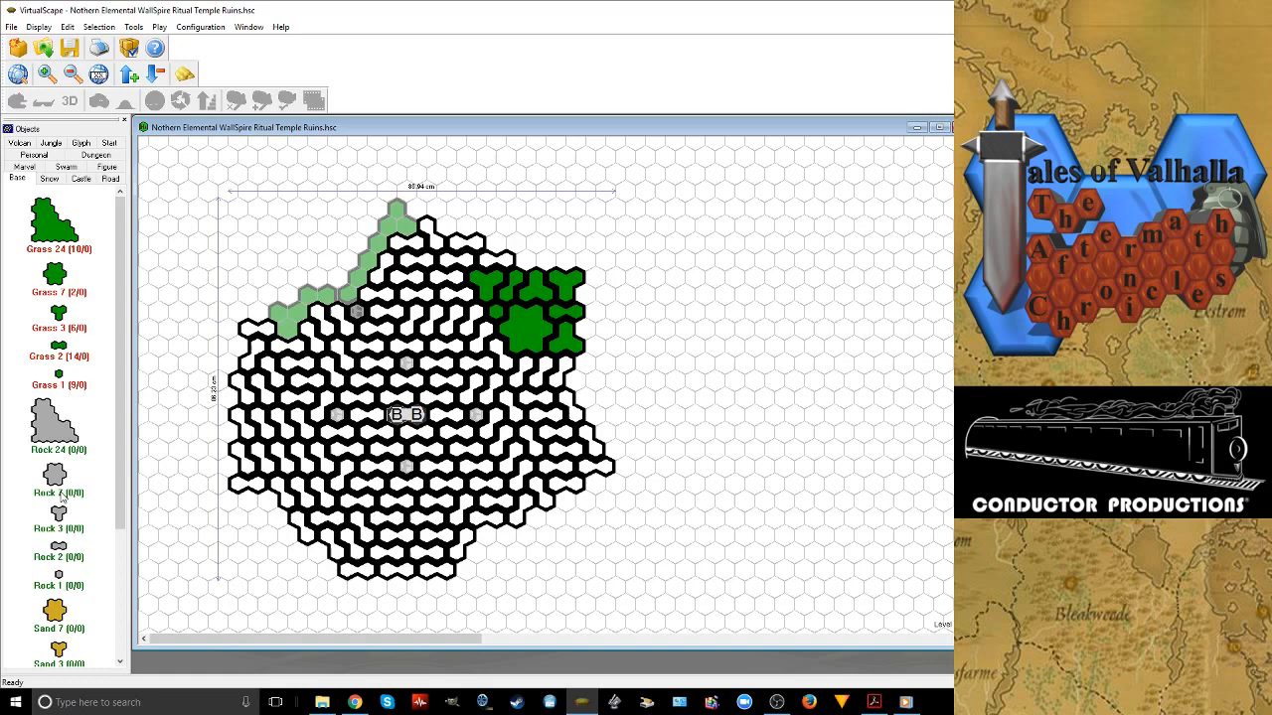
scroll(67, 464, "down", 4)
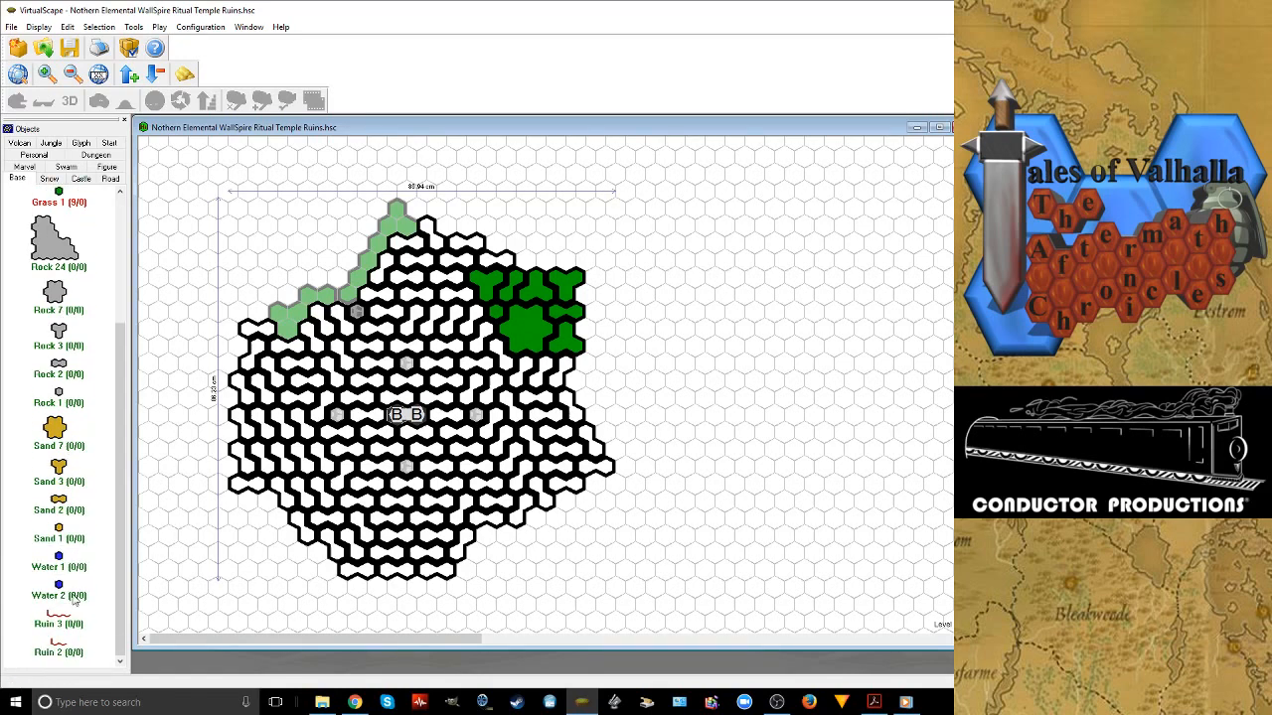
scroll(73, 599, "up", 4)
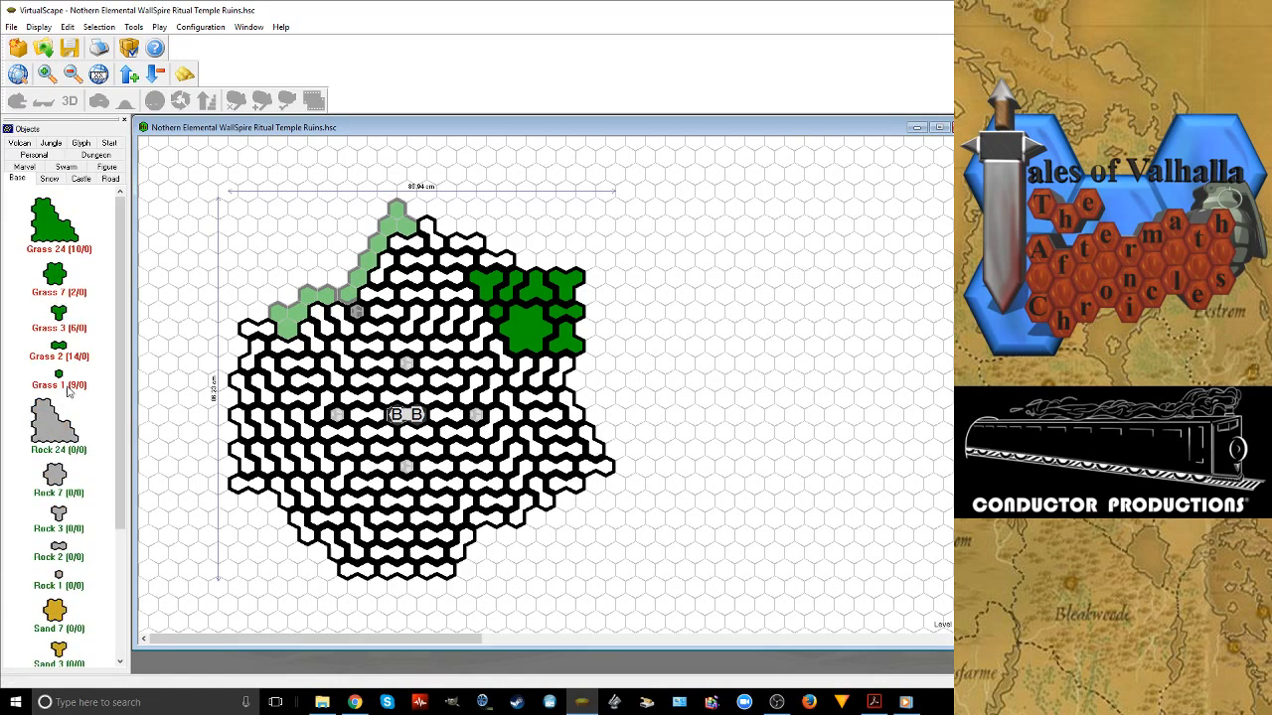
left_click(279, 331)
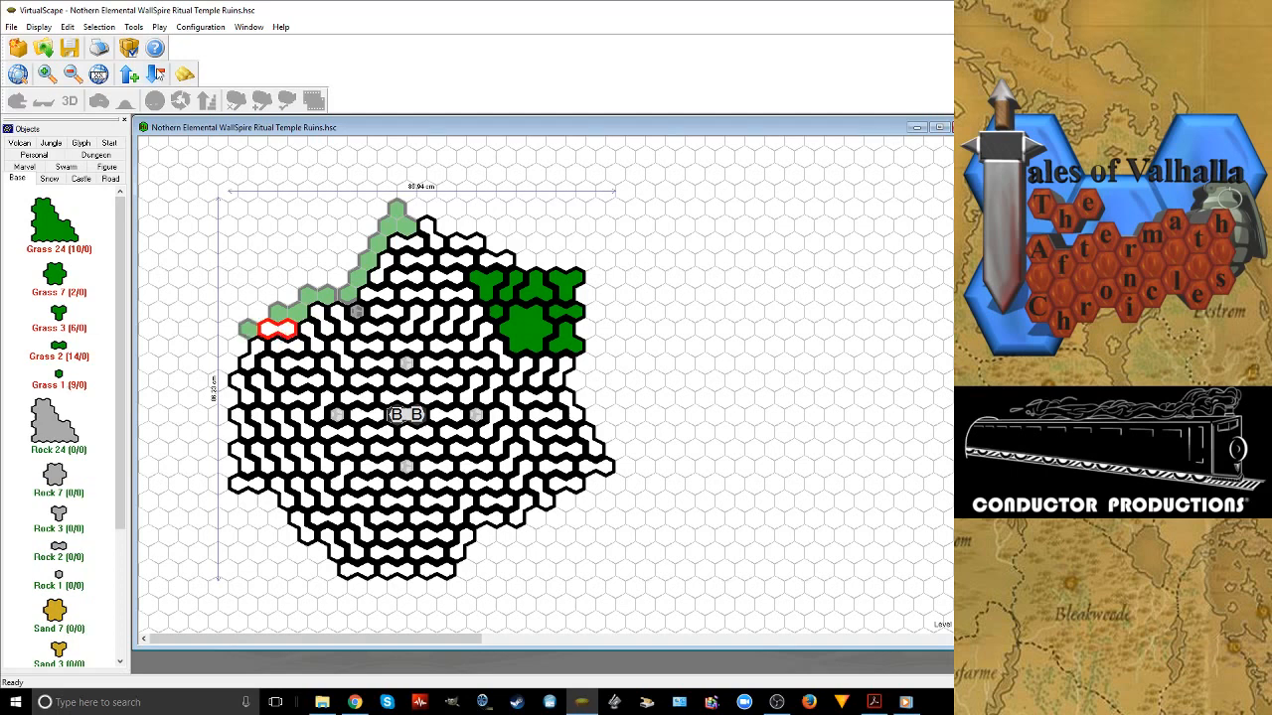
Extend the northwest edge of the lowest grass level with two Grass 7 and two Grass 3 tiles
left_click(155, 74)
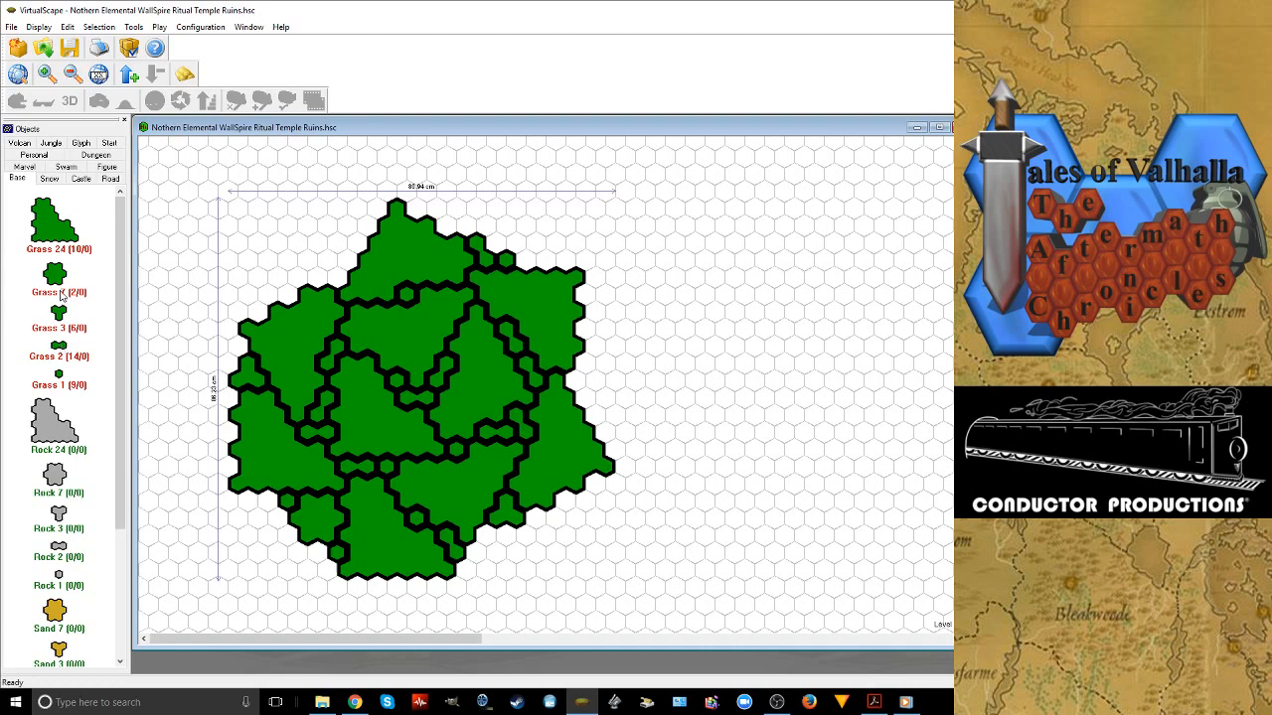
left_click_drag(61, 295, 326, 259)
left_click_drag(59, 313, 358, 230)
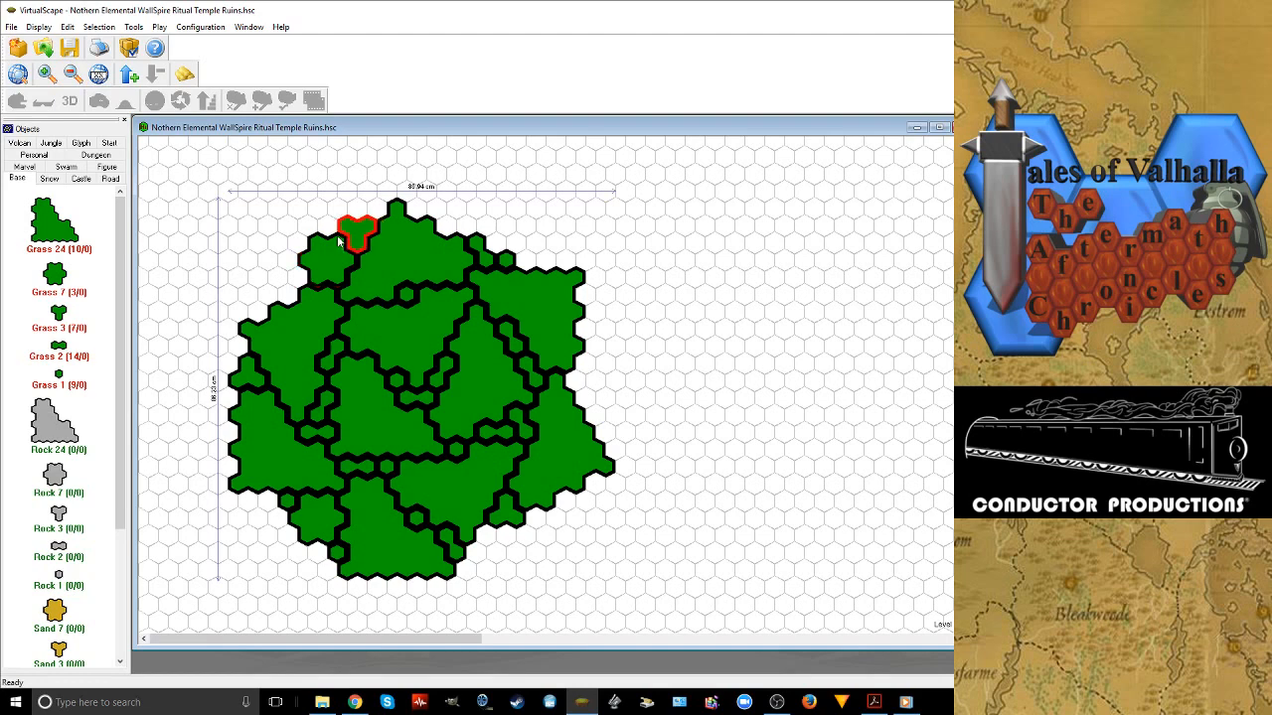
left_click(278, 281)
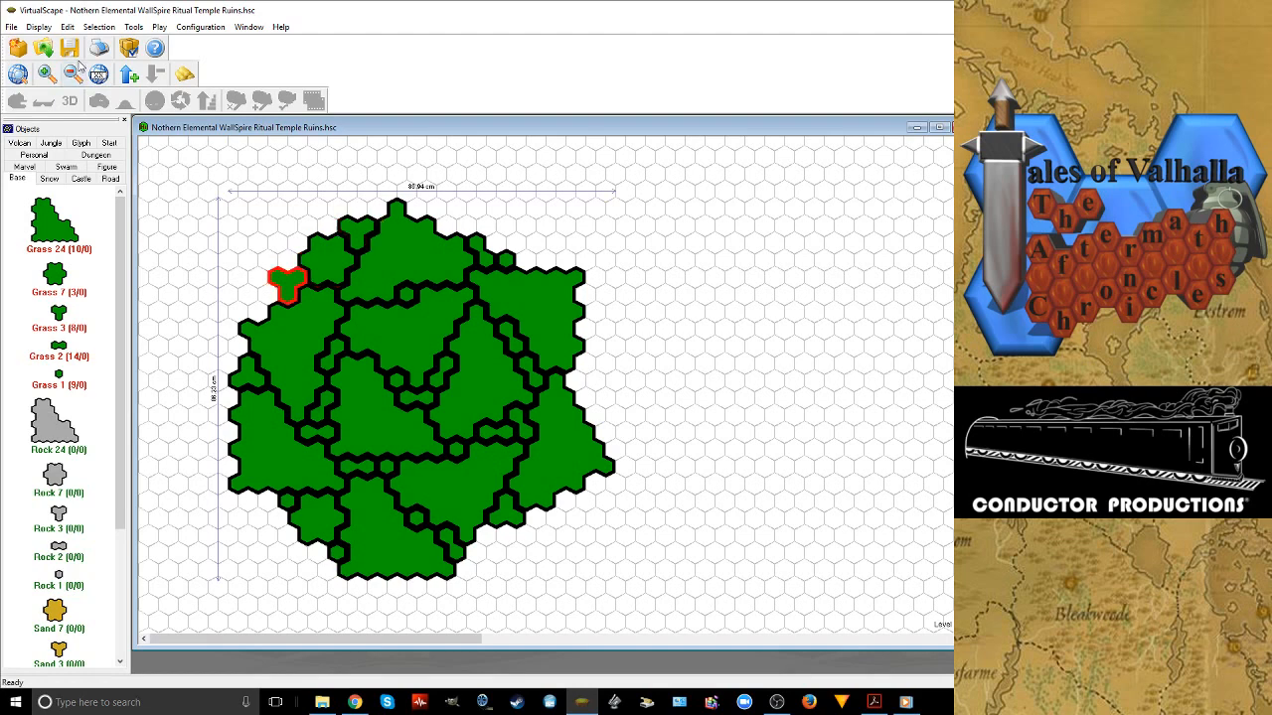
left_click(129, 73)
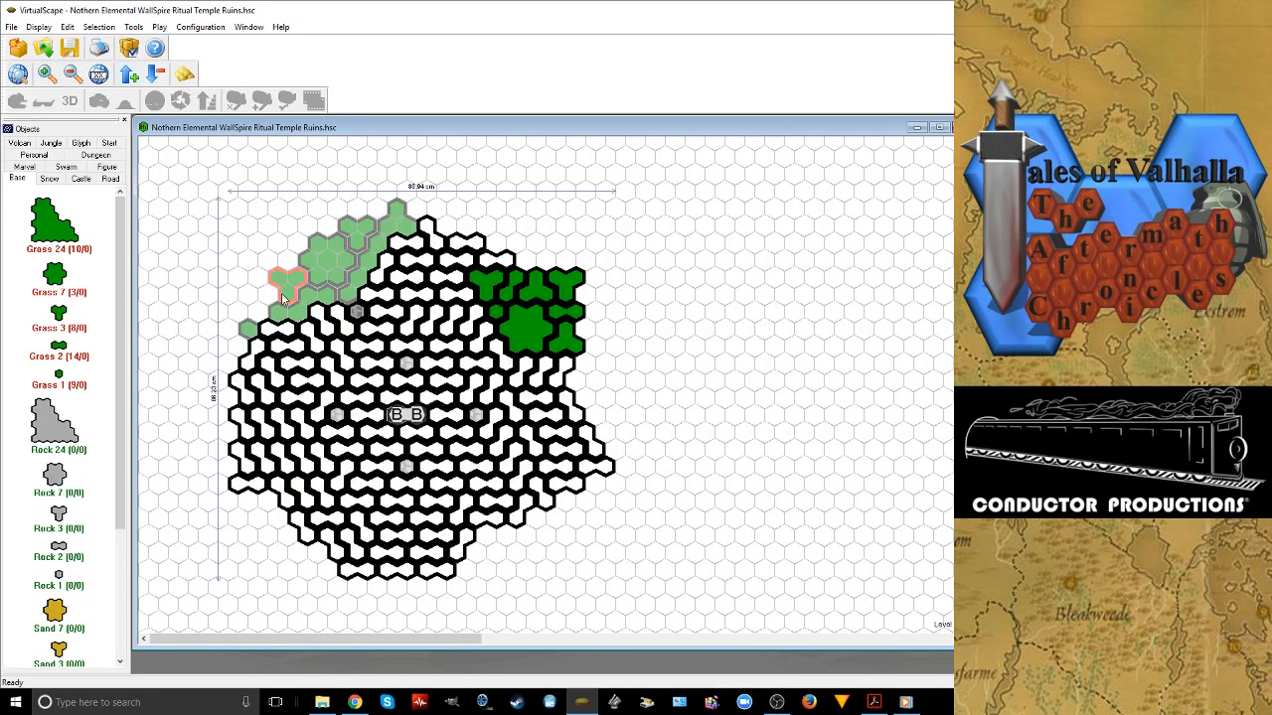
left_click(156, 74)
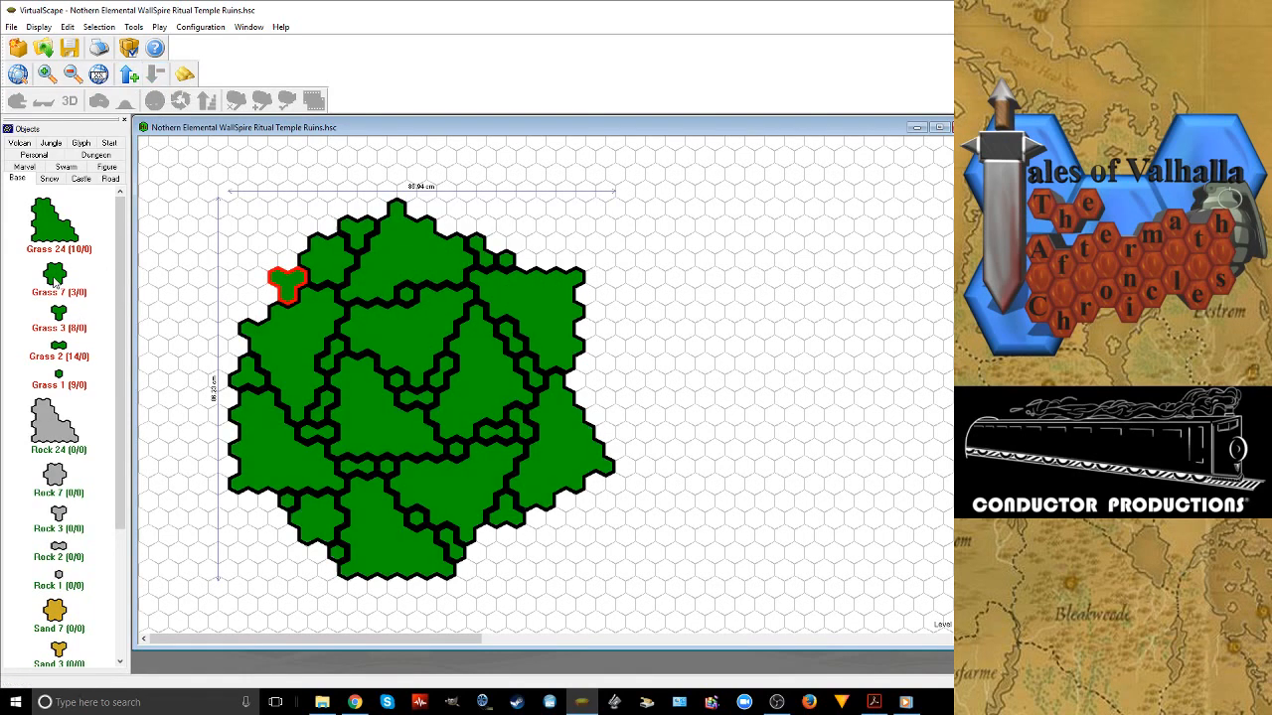
left_click(54, 282)
left_click(129, 73)
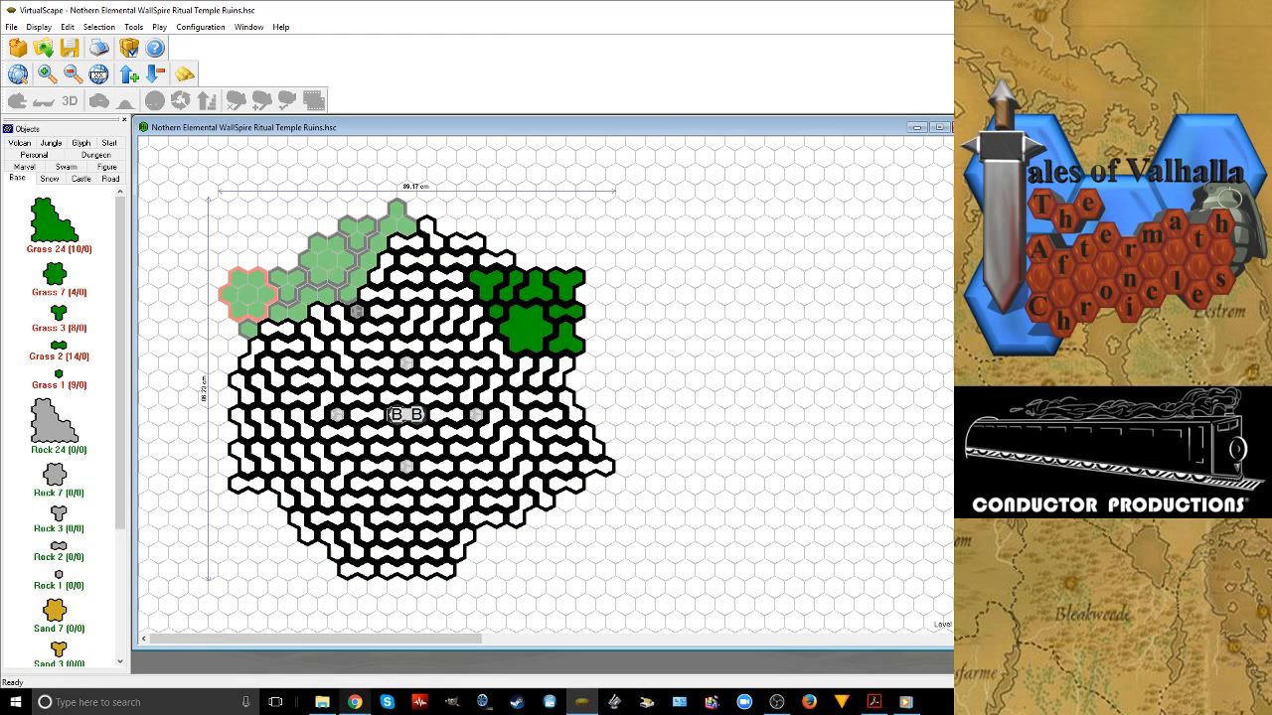
Check the live stream dashboard on Twitch in Chrome and return to VirtualScape
left_click(354, 703)
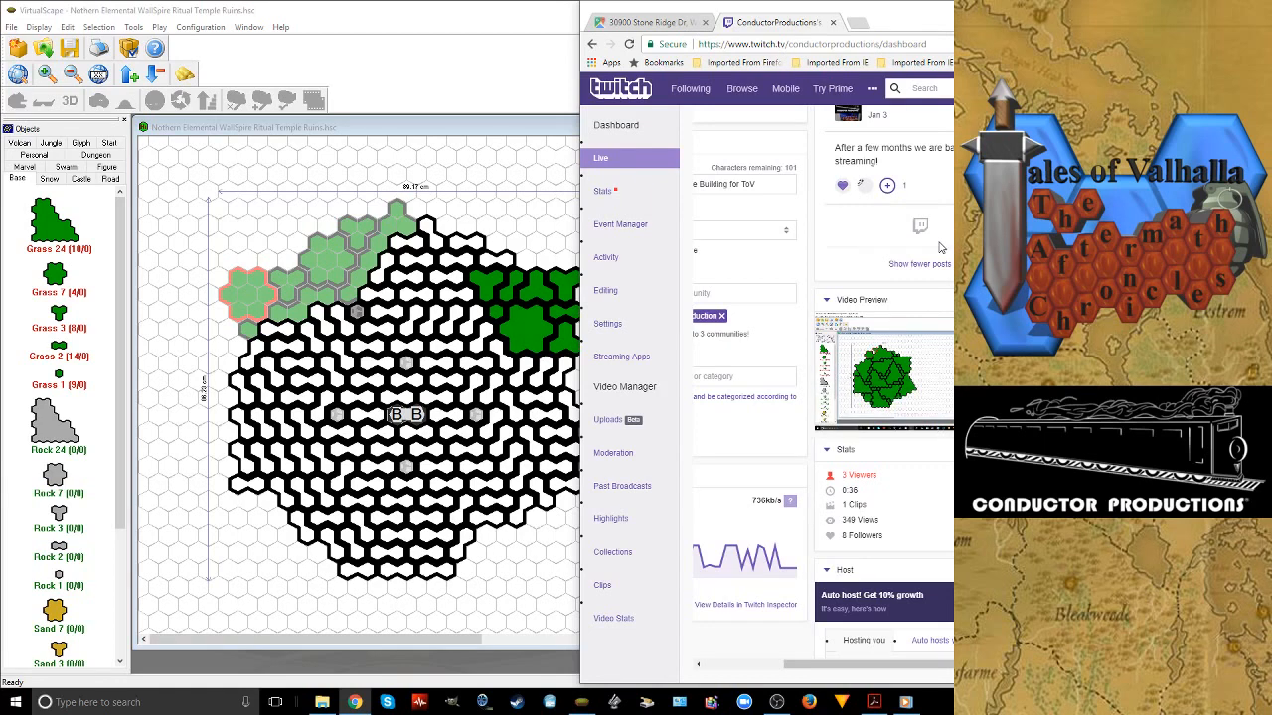
left_click(467, 68)
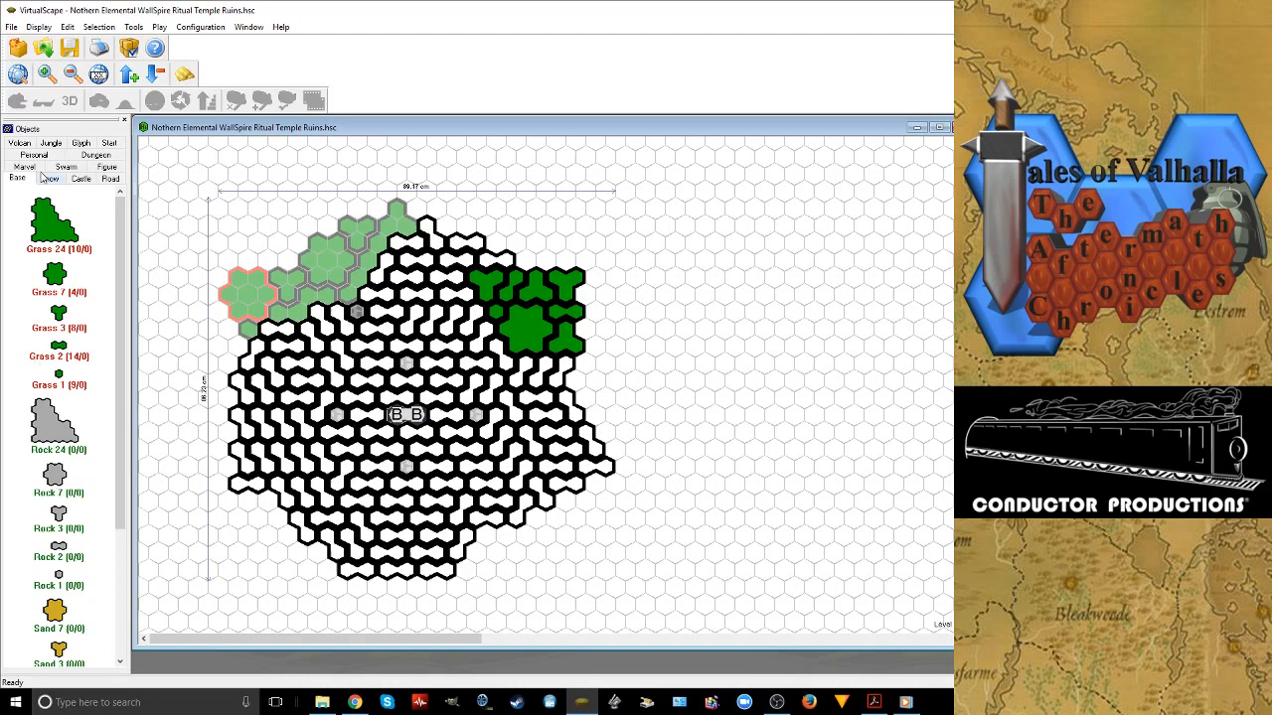
left_click(82, 177)
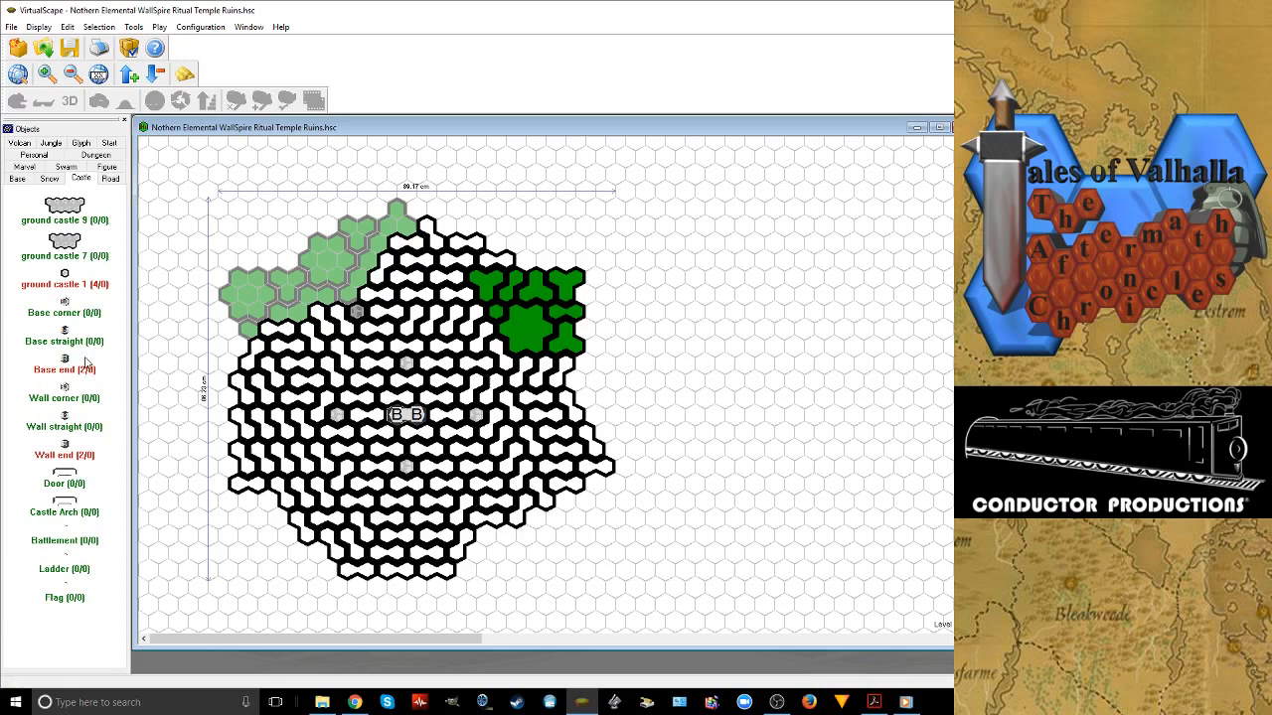
left_click(87, 363)
left_click(315, 281)
left_click_drag(319, 281, 333, 281)
key("Delete")
Start a castle base line along the cleared northwest edge with three Base corners, a Base end near the northern tip and two Base straights
left_click_drag(69, 314, 365, 253)
left_click(379, 245)
left_click(386, 227)
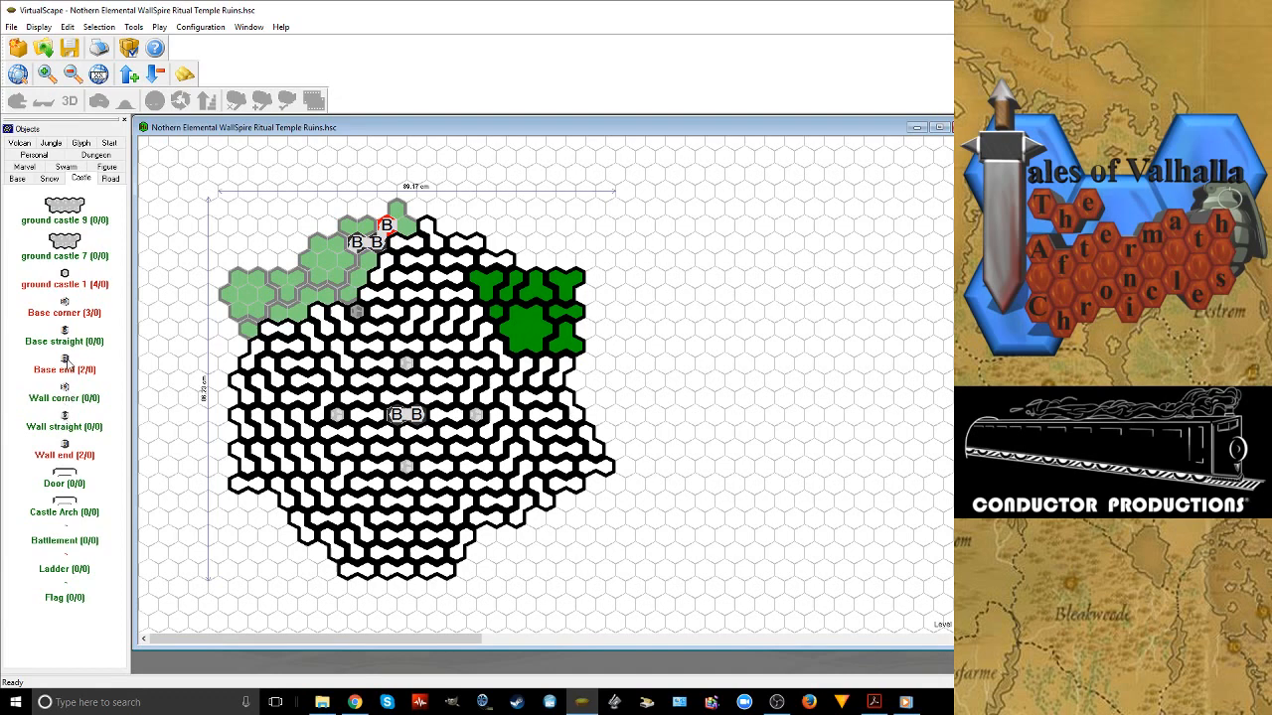
left_click_drag(66, 363, 407, 225)
left_click_drag(66, 332, 348, 259)
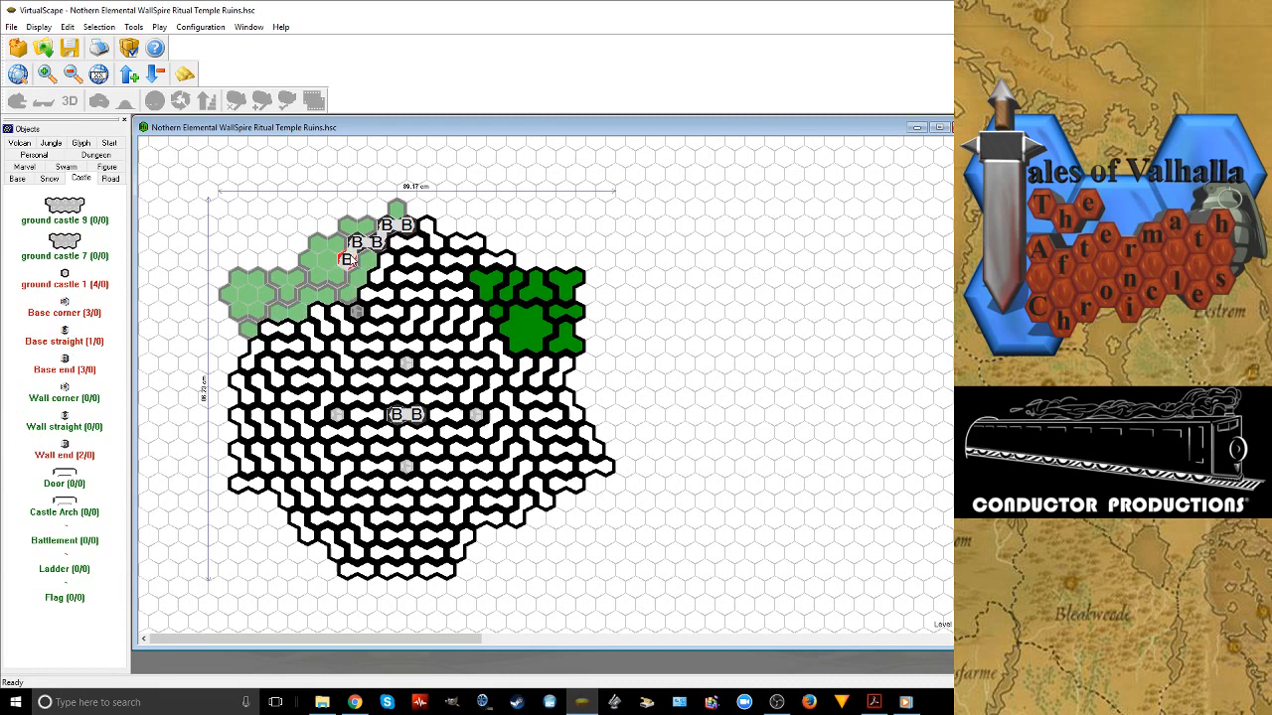
left_click(339, 280)
left_click_drag(64, 390, 321, 295)
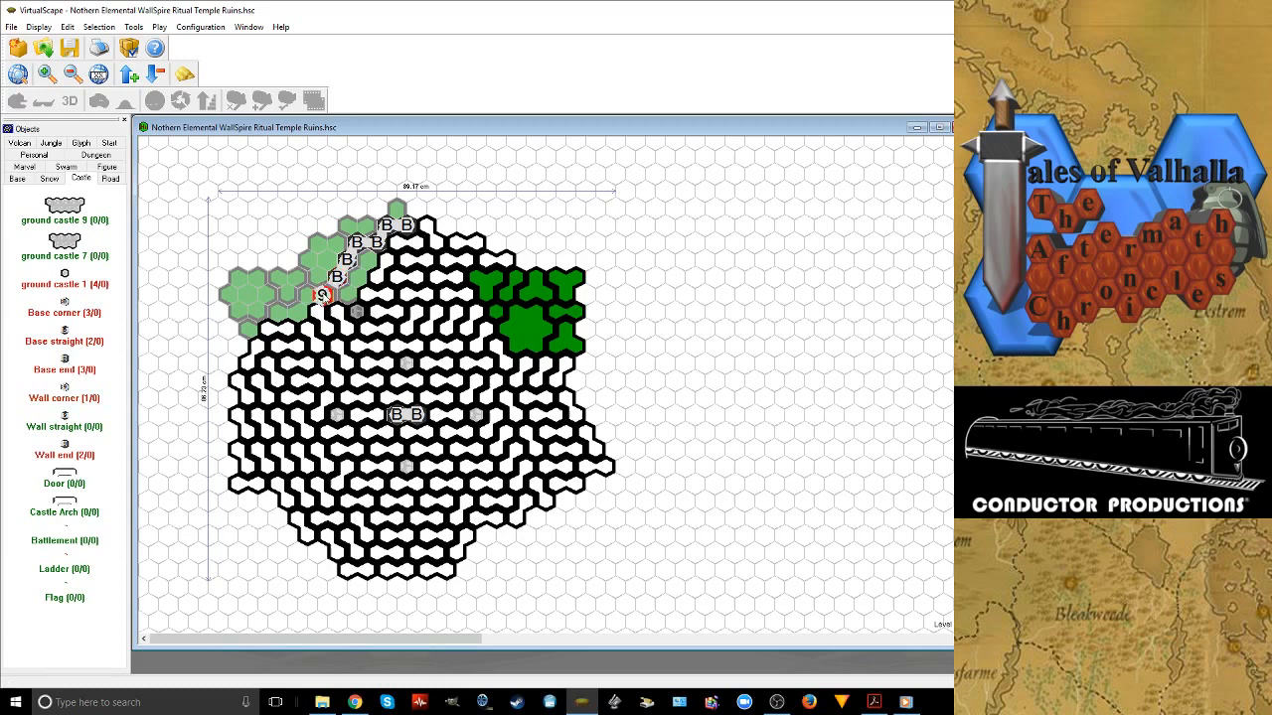
right_click(322, 296)
key("Delete")
Continue the castle base line to the western corner with two Base corners, three Base straights and a closing Base end
left_click_drag(64, 313, 327, 294)
left_click_drag(78, 309, 298, 296)
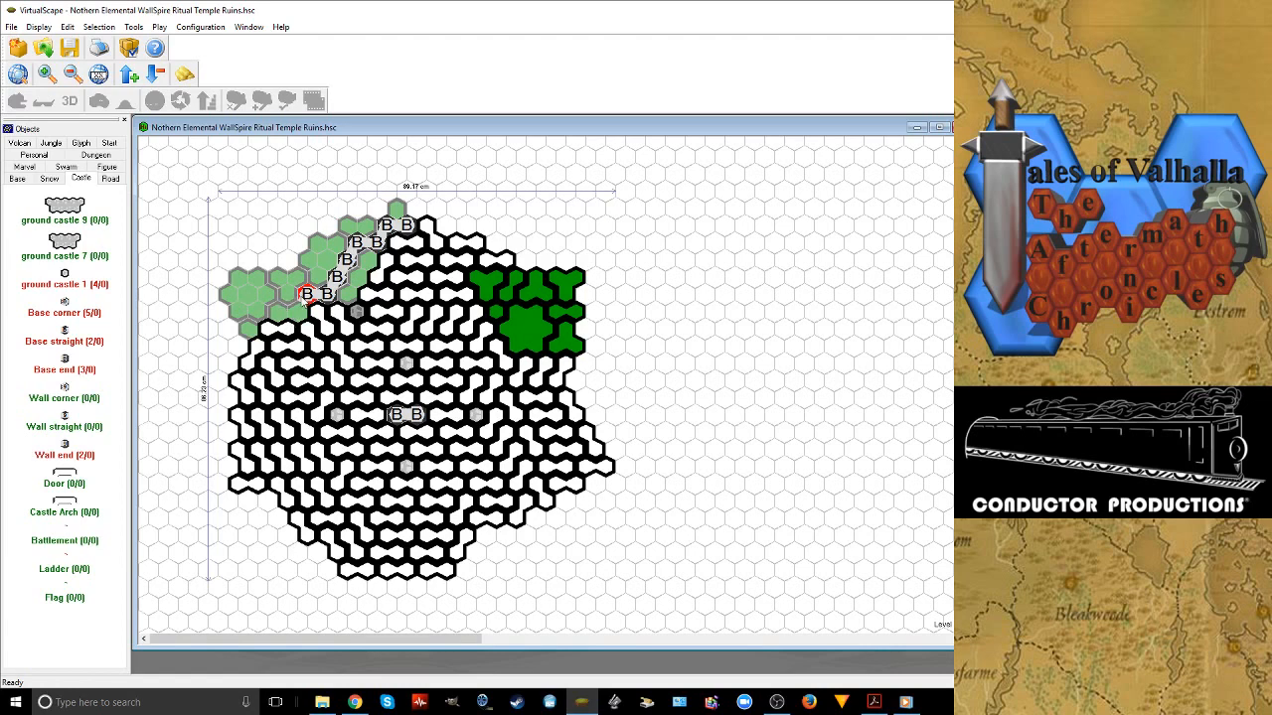
key("Delete")
left_click_drag(65, 331, 296, 294)
left_click(282, 297)
left_click_drag(59, 310, 266, 296)
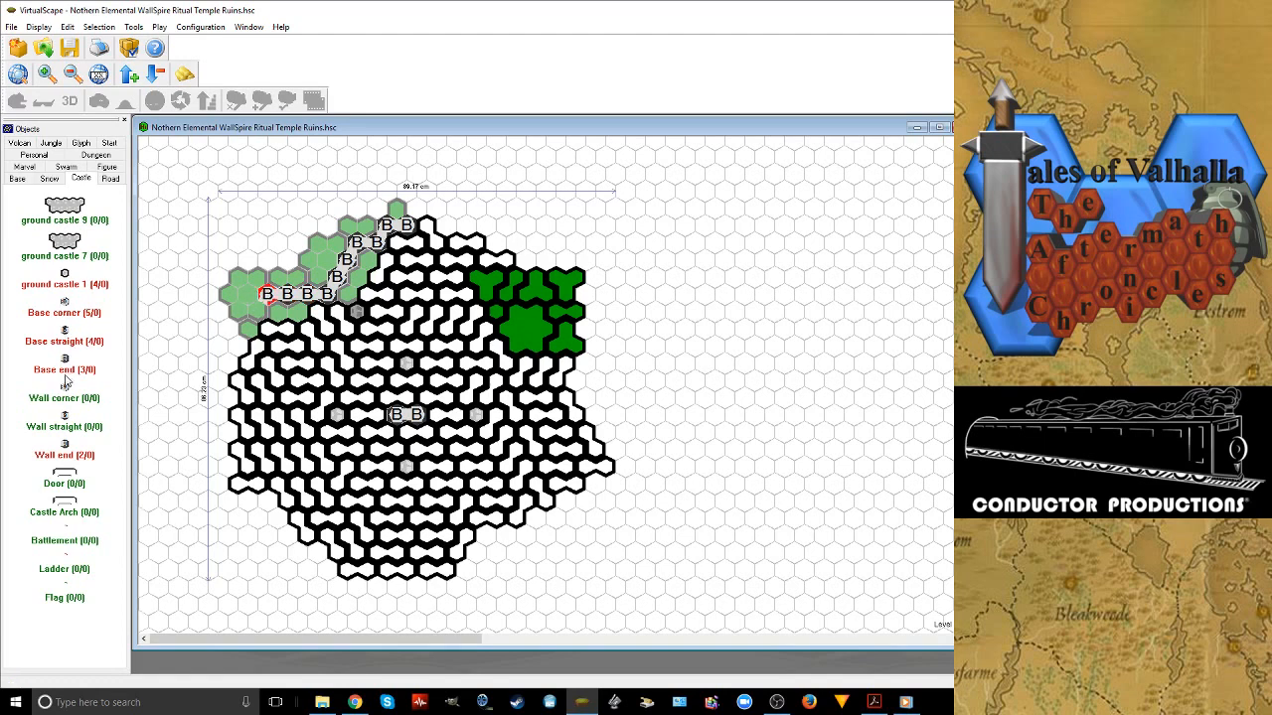
left_click_drag(65, 361, 251, 331)
left_click_drag(65, 333, 261, 316)
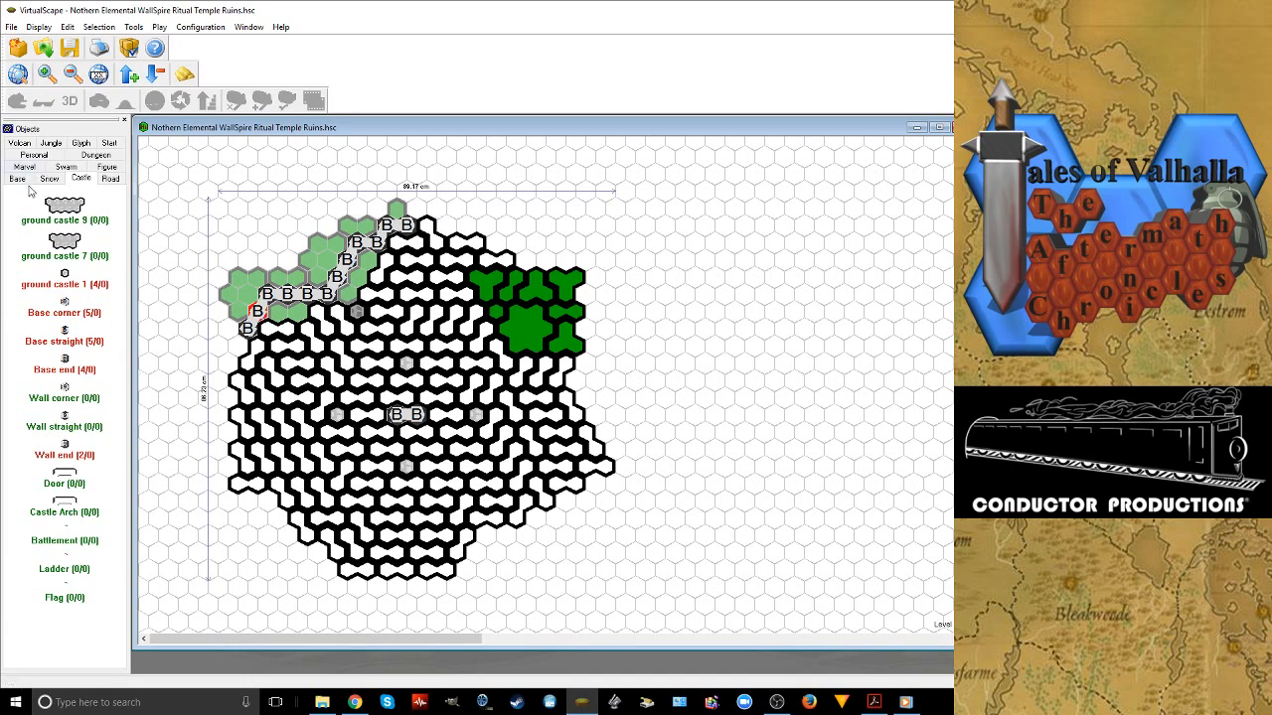
Fill the open hexes on the inner side of the new castle base line with two Snow 2 tiles, rotated to fit
left_click(49, 178)
left_click(66, 231)
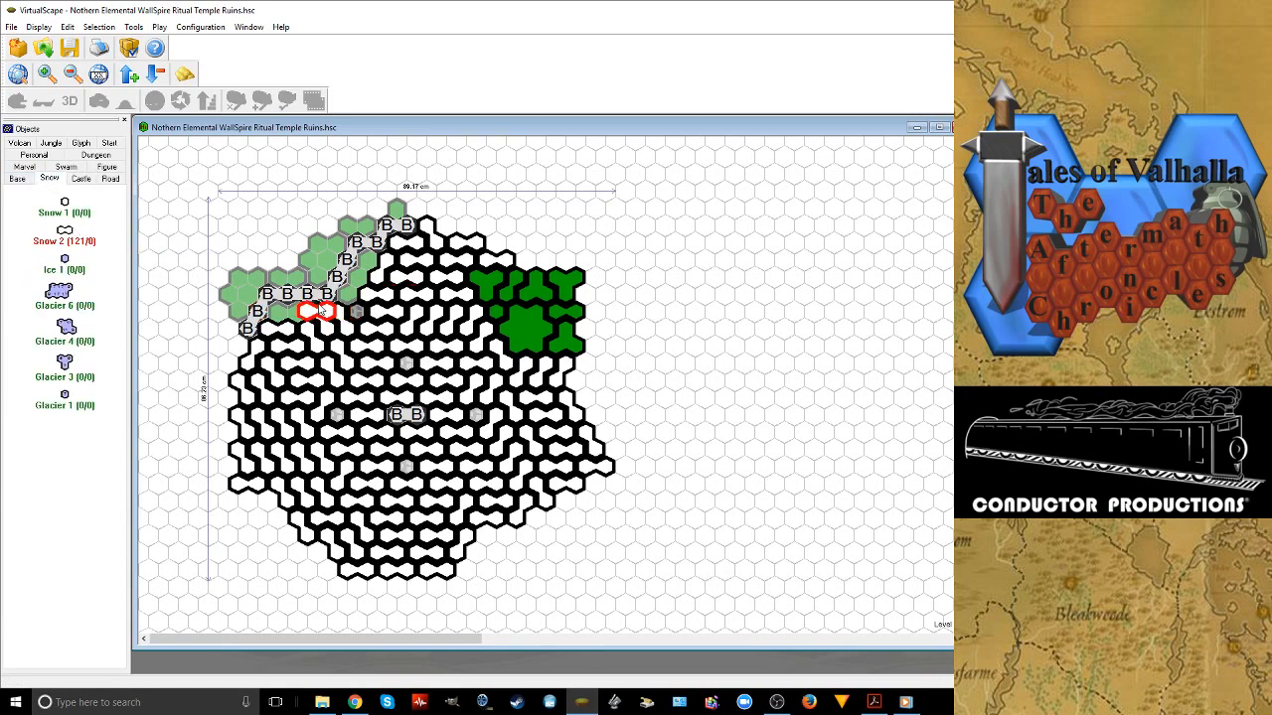
left_click(288, 311)
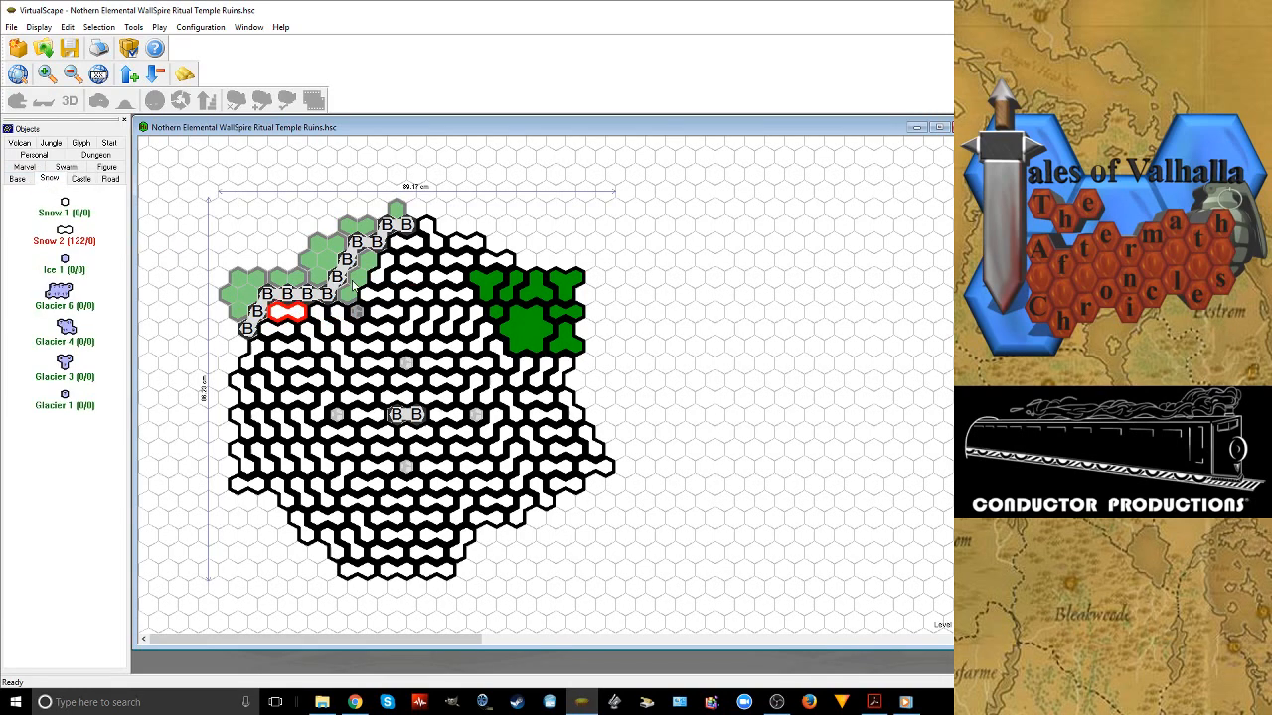
left_click(370, 262)
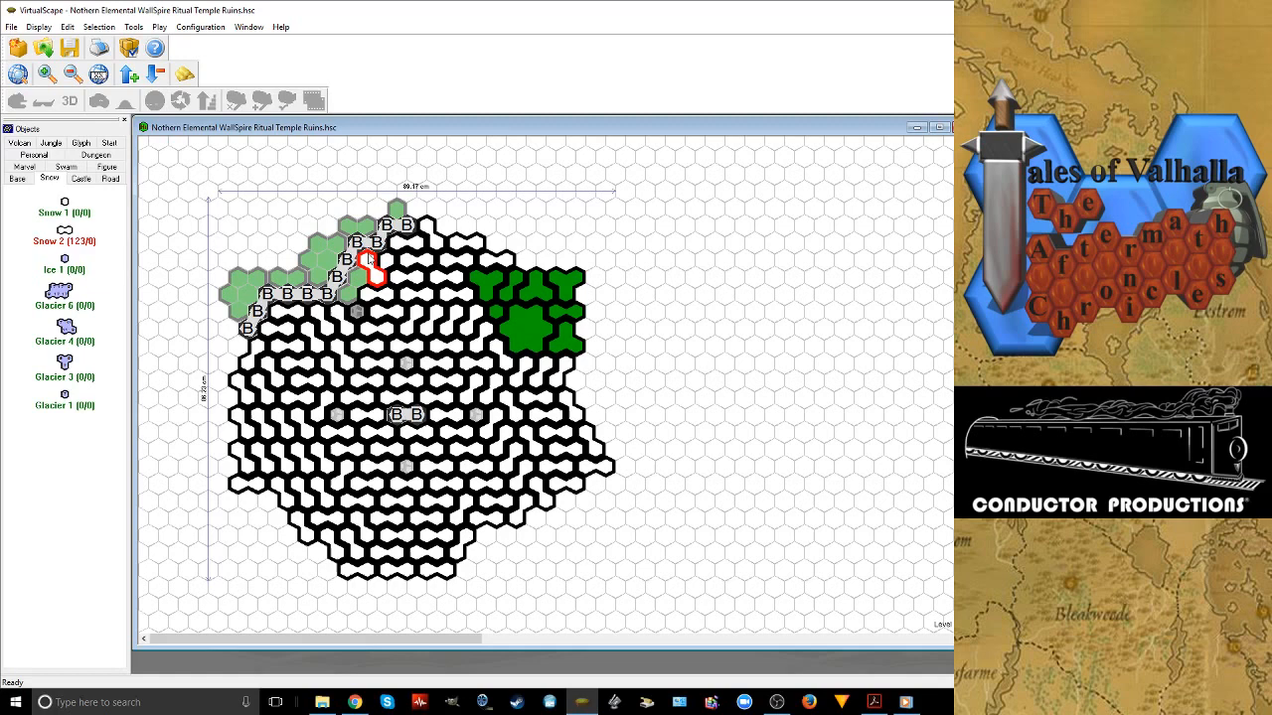
right_click(369, 257)
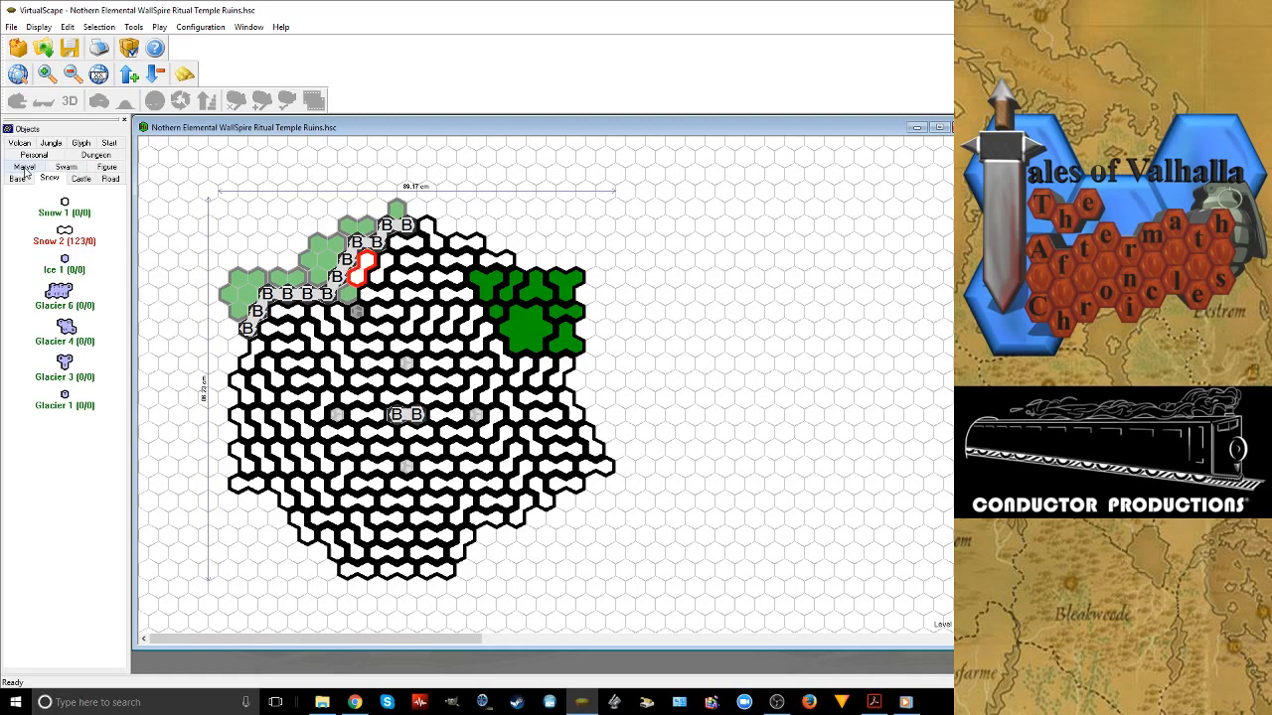
Place a ground castle 1 tile in the single-hex gap inside the bend of the castle base line
left_click(80, 178)
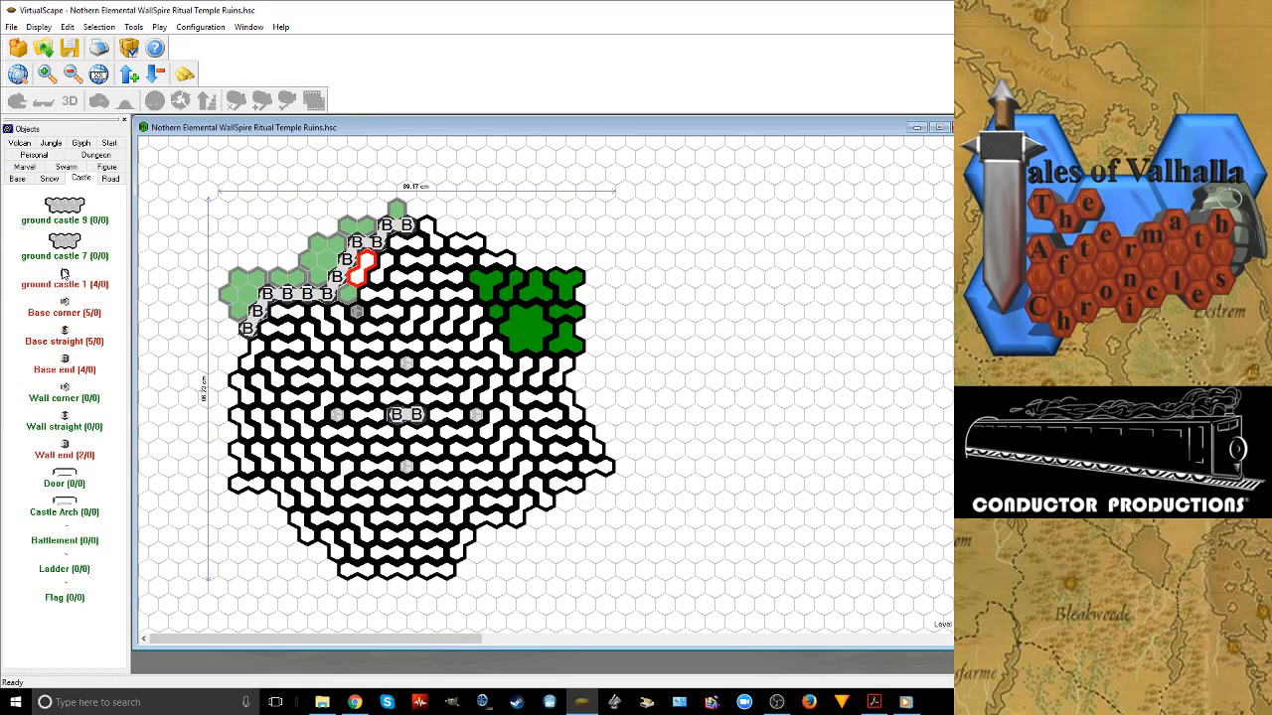
left_click(65, 273)
left_click(352, 296)
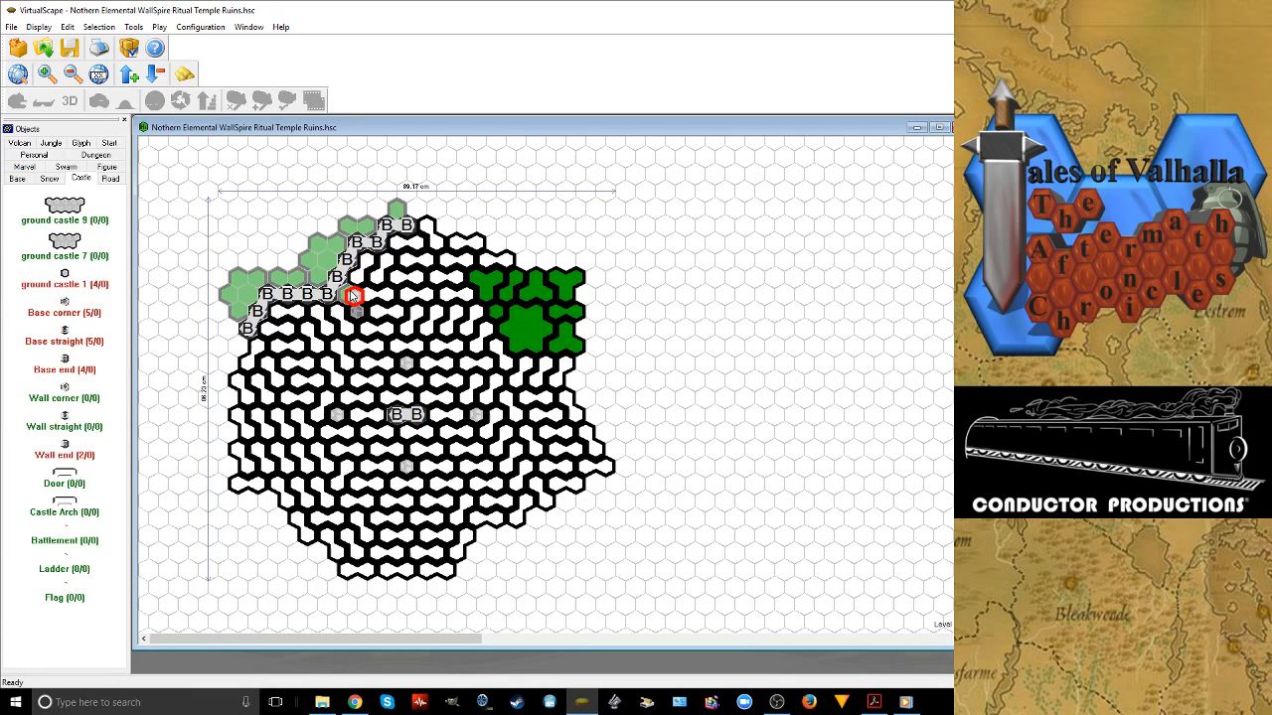
Place a ground castle 1 tile inside the bend of the castle base line and inspect the map in 3D from several angles
left_click(352, 293)
left_click(183, 77)
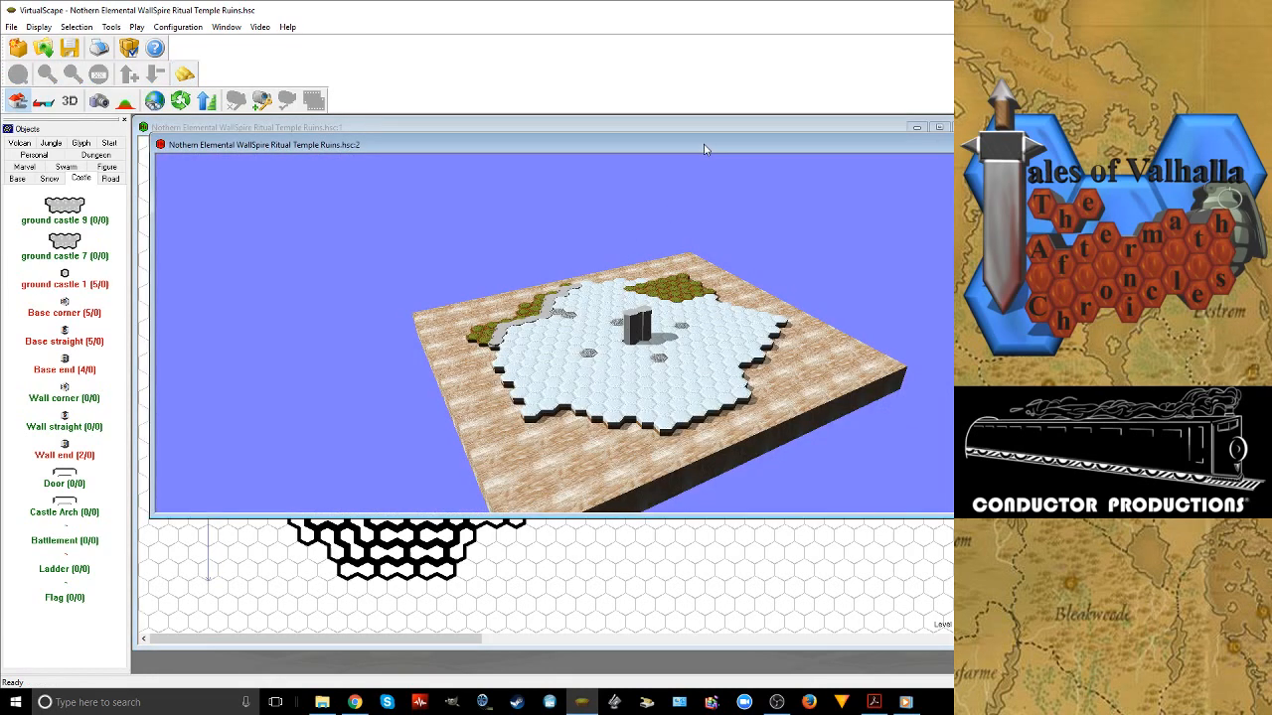
left_click_drag(704, 149, 458, 157)
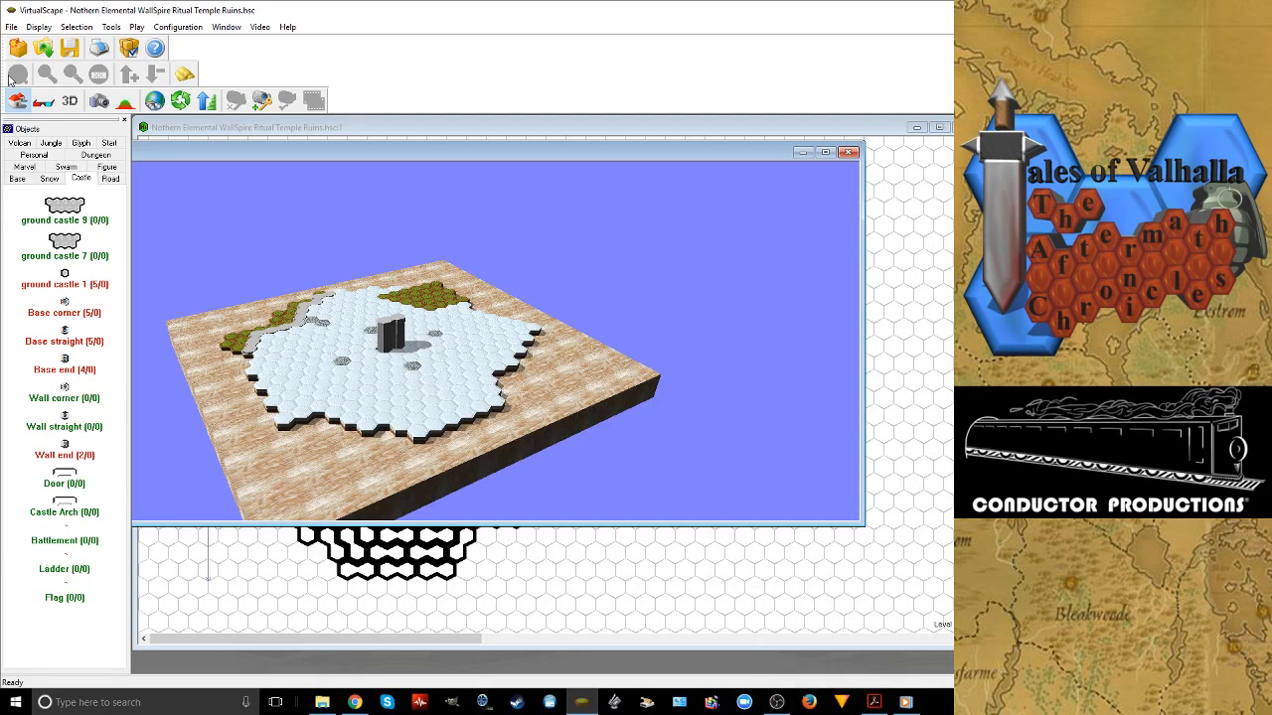
left_click(180, 100)
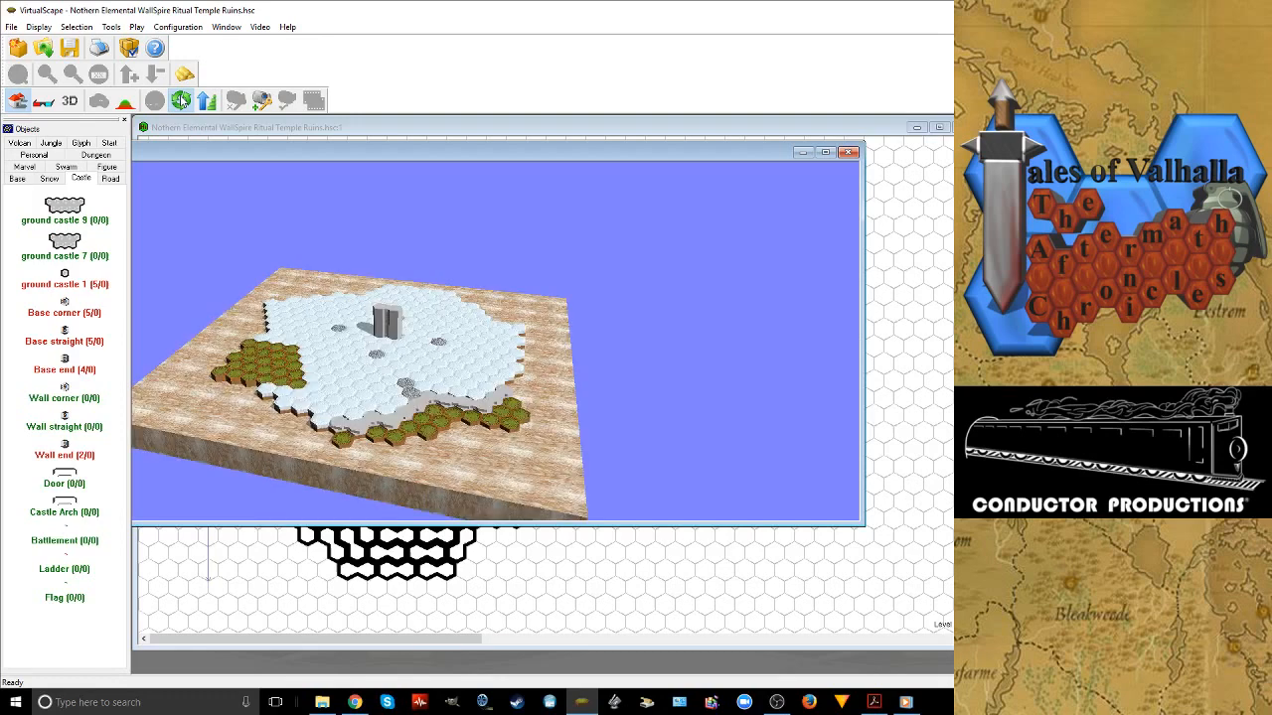
left_click(182, 100)
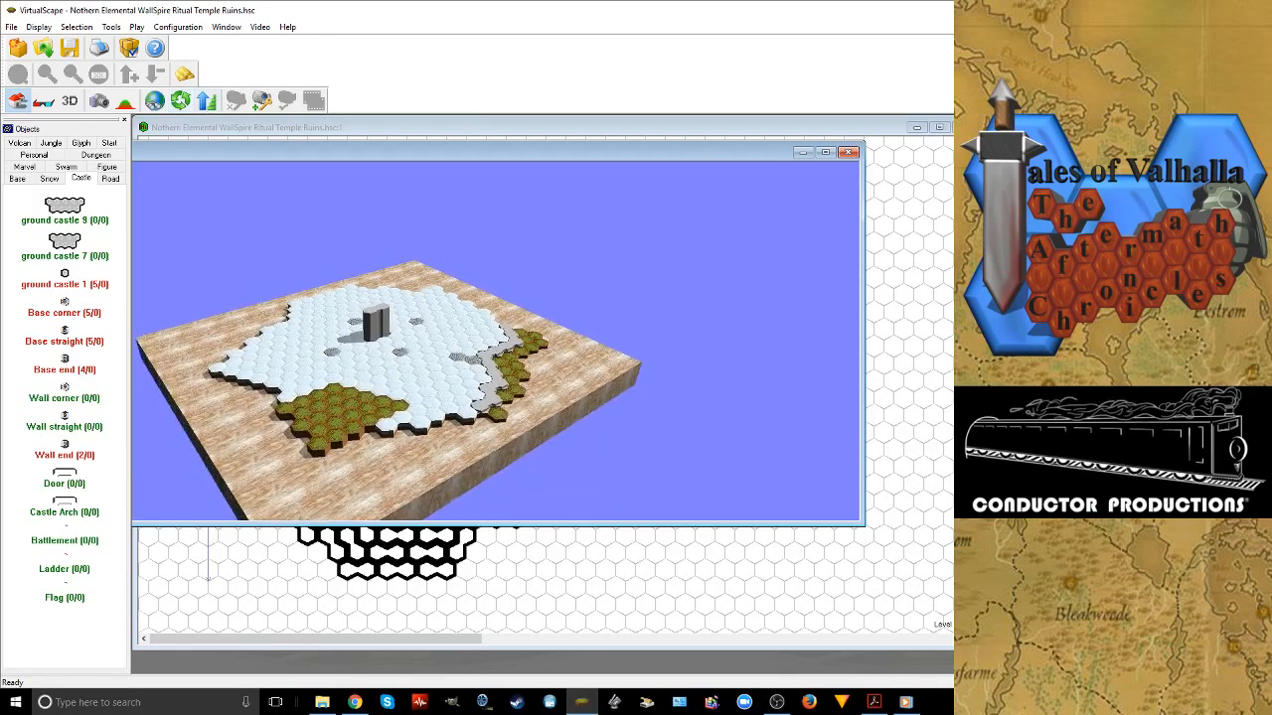
left_click(848, 151)
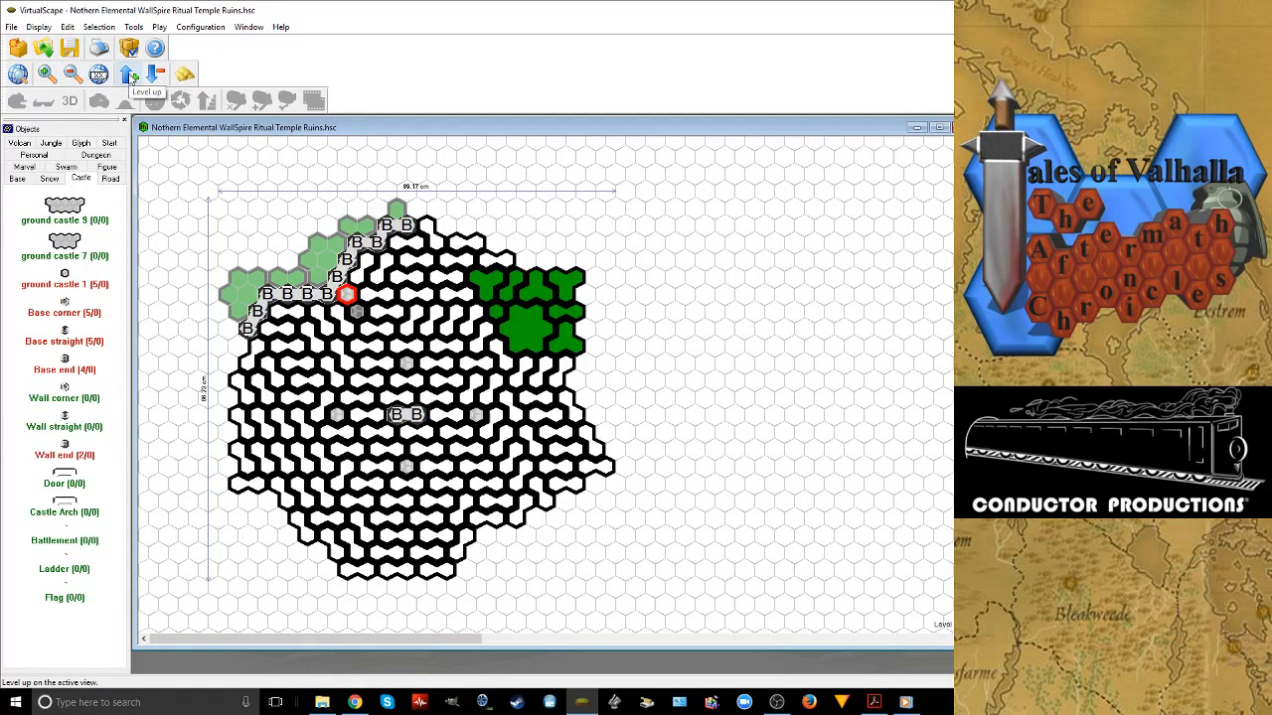
Go up one level and place five Wall straights on the Base straights of the northwest castle line
left_click(117, 80)
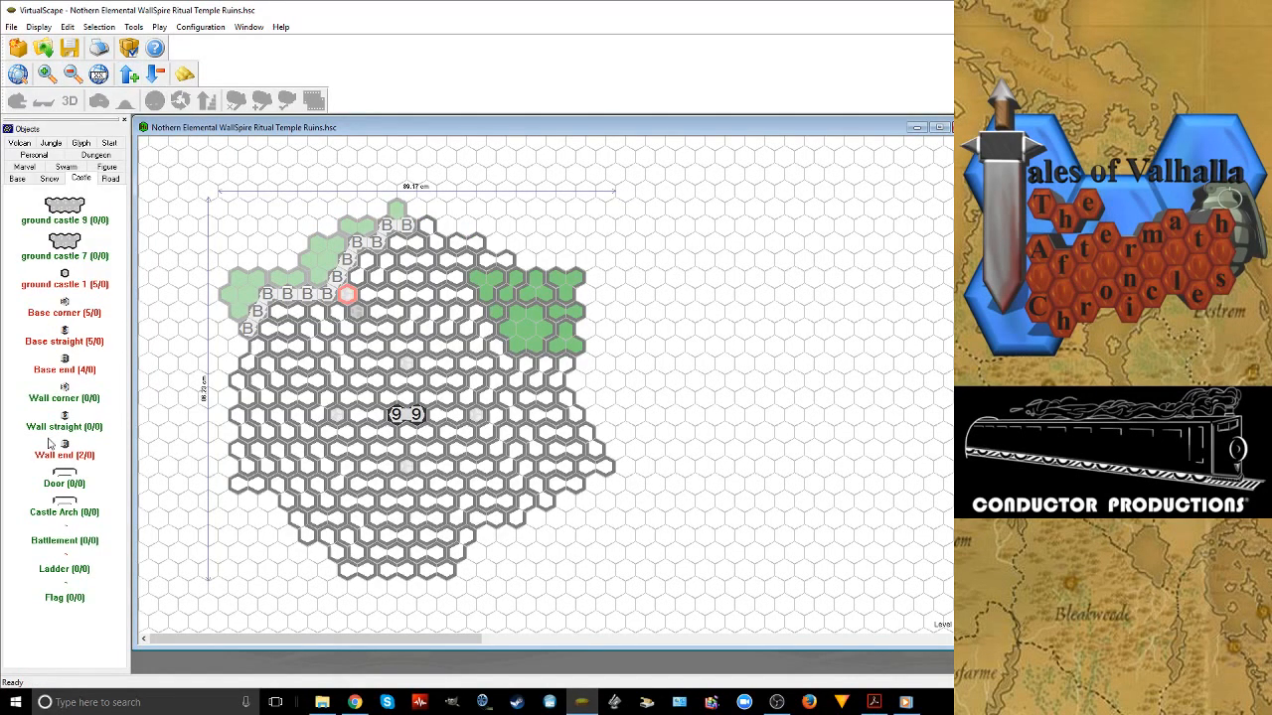
left_click(344, 266)
left_click(337, 277)
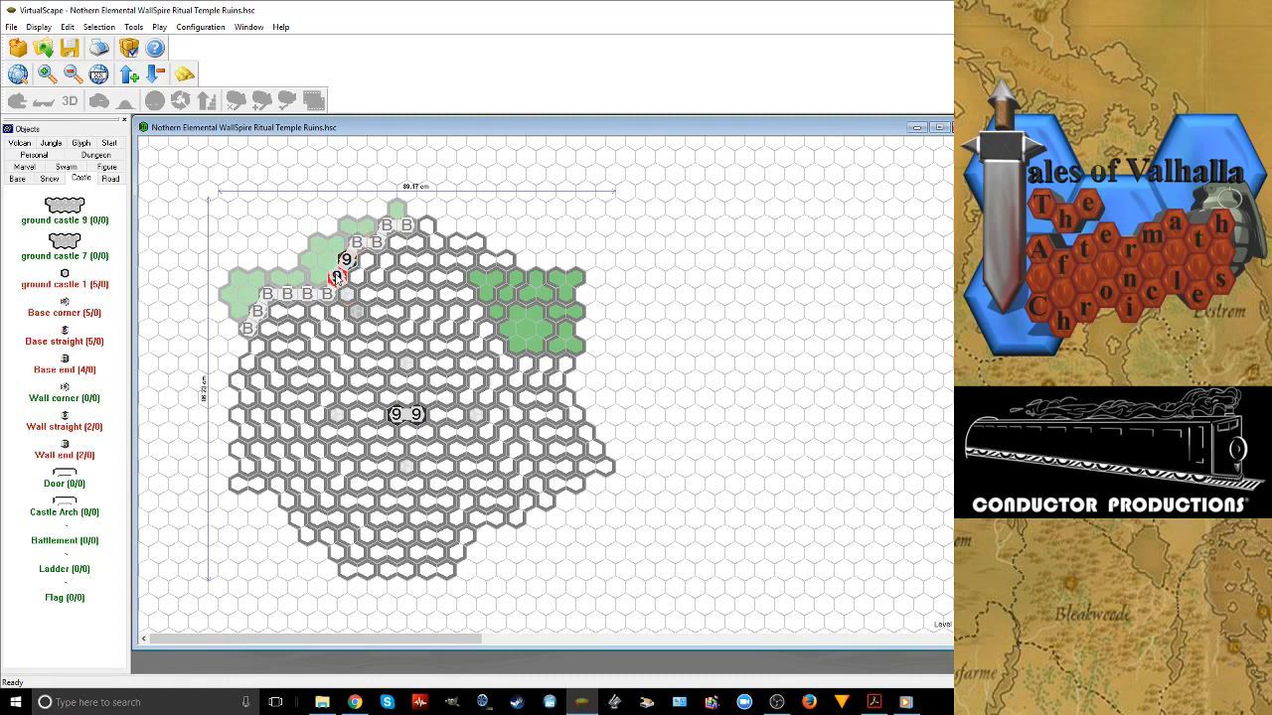
left_click(307, 294)
left_click(287, 294)
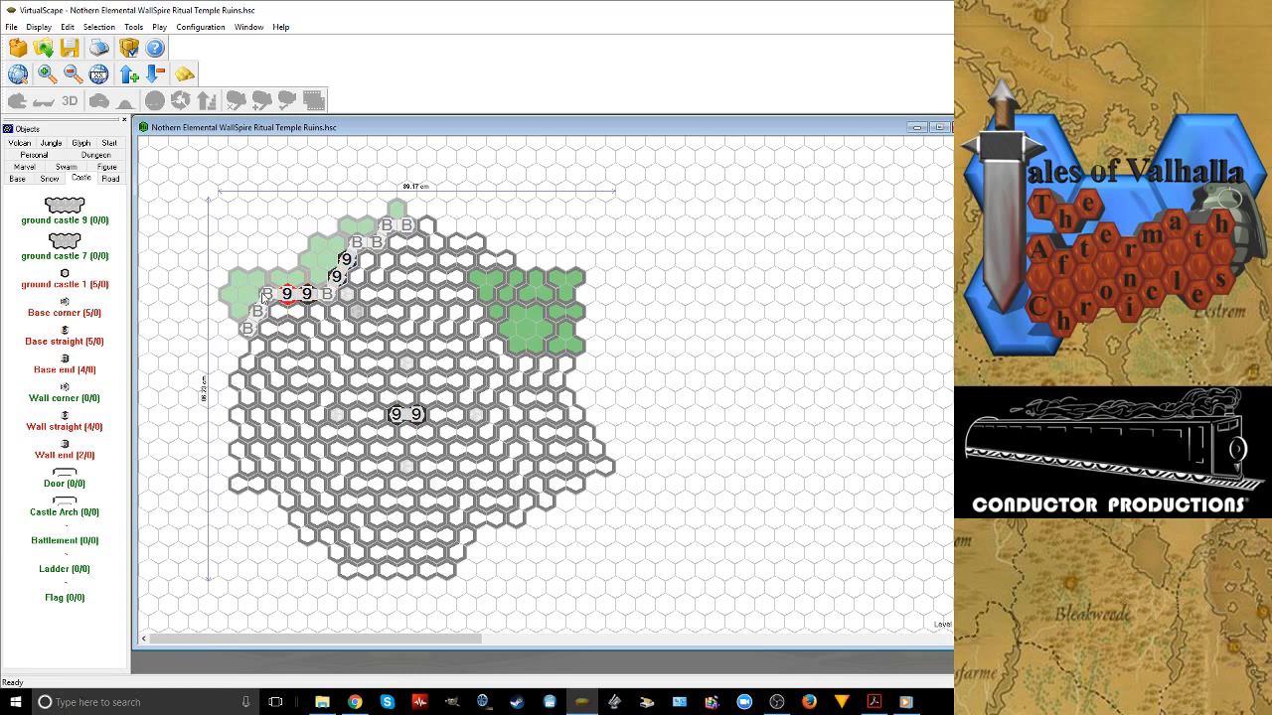
left_click(256, 311)
Place four Wall corners on the Base corners at the central bend and along the stretch towards the northern tip, rotated to fit
left_click_drag(63, 387, 328, 295)
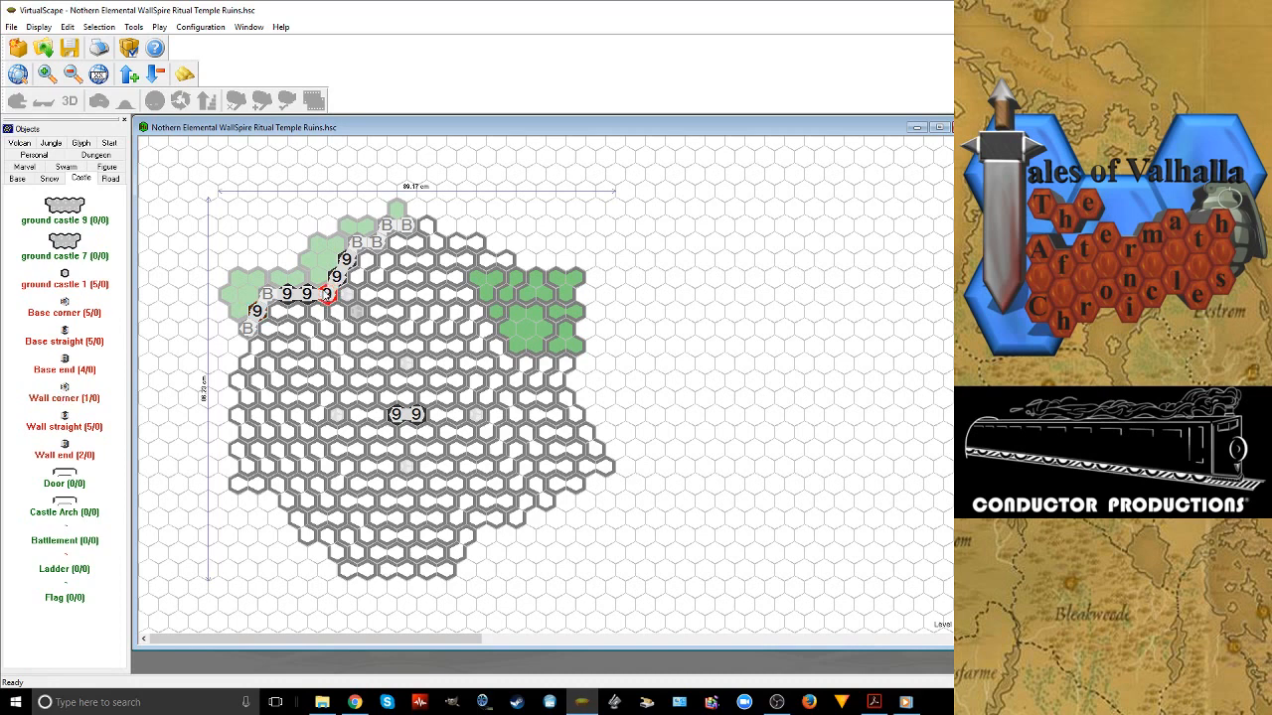
left_click_drag(64, 388, 357, 243)
left_click(357, 242)
left_click(357, 241)
left_click(357, 241)
left_click_drag(67, 304, 392, 248)
left_click(392, 248)
left_click_drag(64, 387, 379, 244)
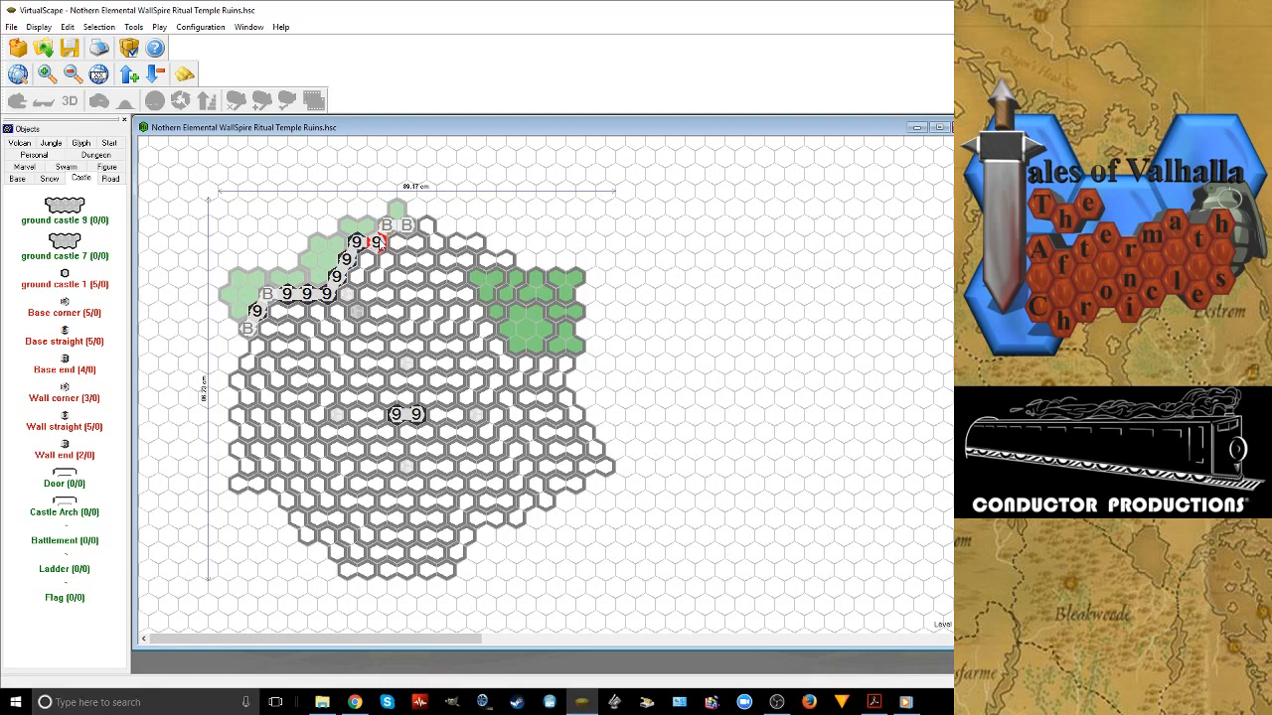
left_click(384, 250)
Close both ends of the northwest castle wall with Wall ends and fill the remaining western bend with a Wall corner
left_click(409, 236)
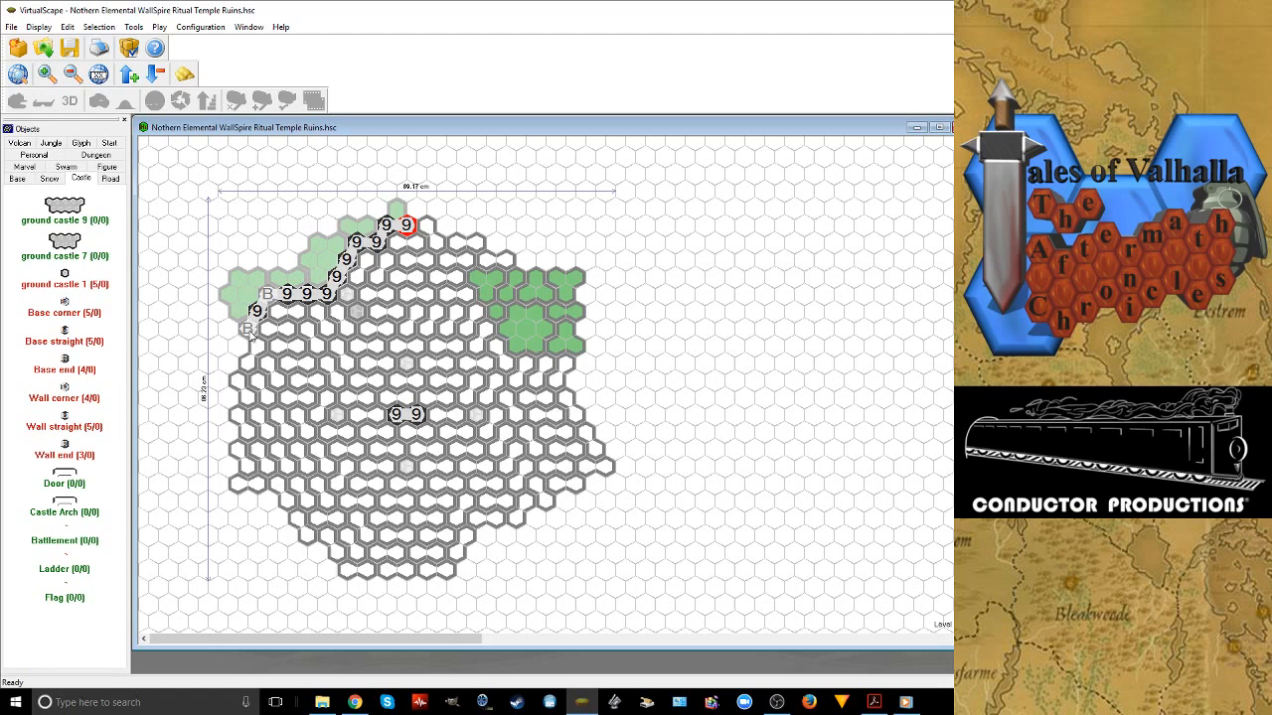
left_click(250, 336)
left_click(65, 397)
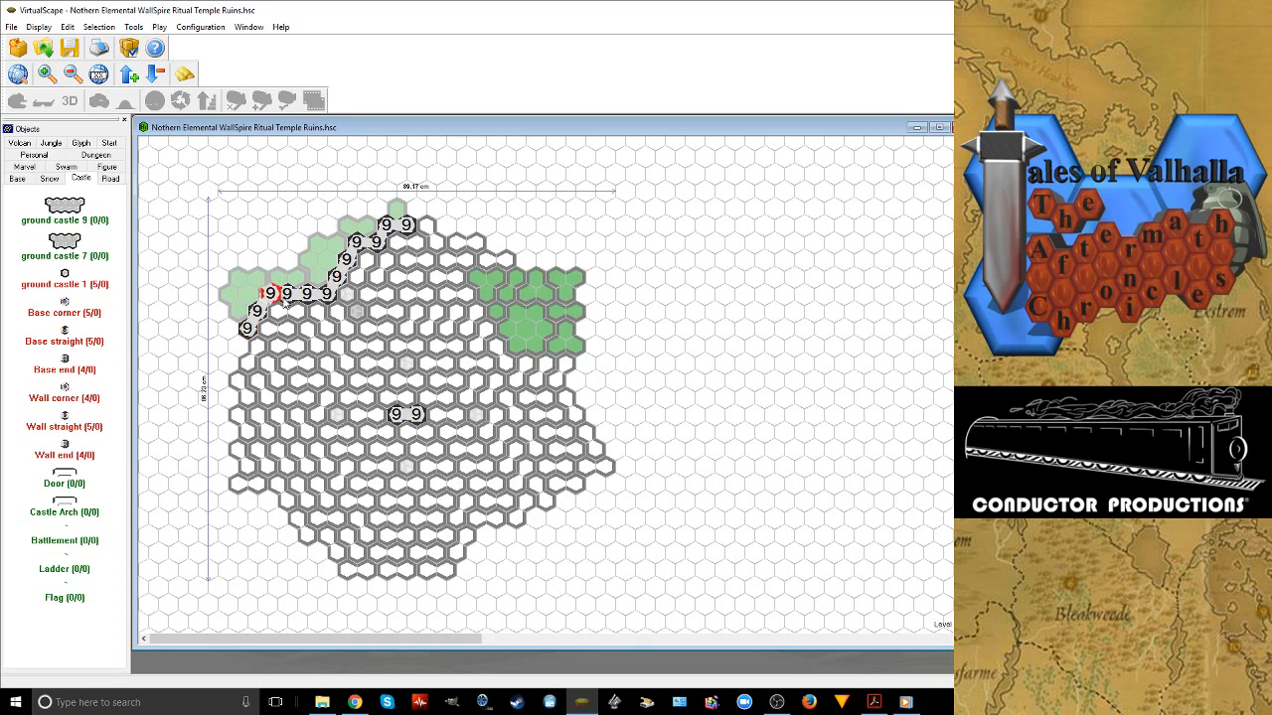
left_click(268, 296)
right_click(269, 296)
Examine the northwest castle wall, the central pillar and the surrounding terrain from all sides by turning the battlefield in 3D
left_click(185, 74)
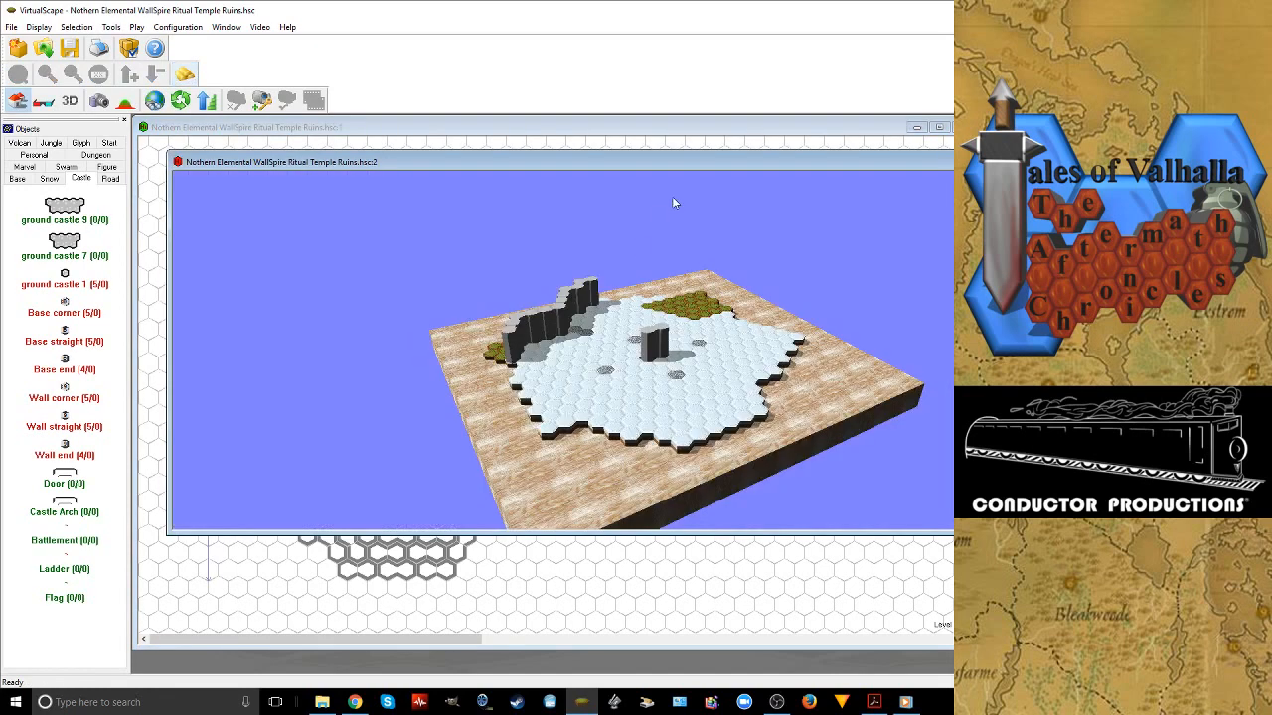
left_click_drag(723, 163, 463, 167)
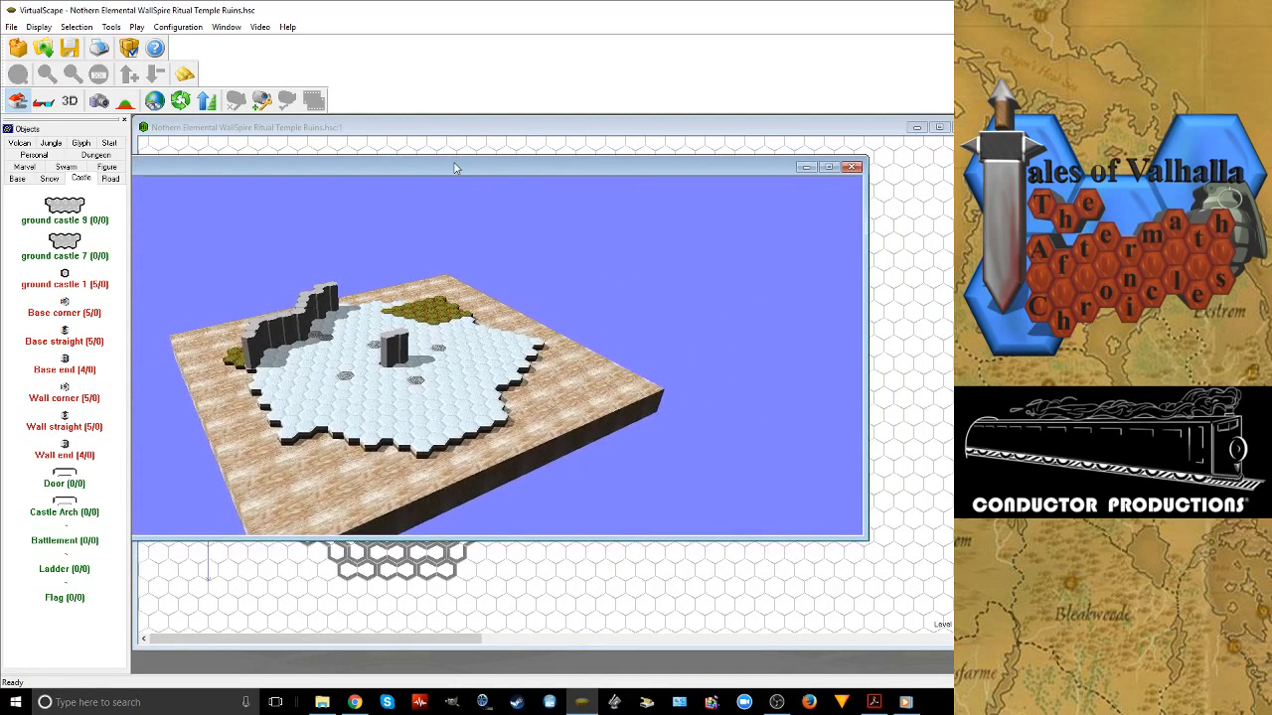
left_click(177, 103)
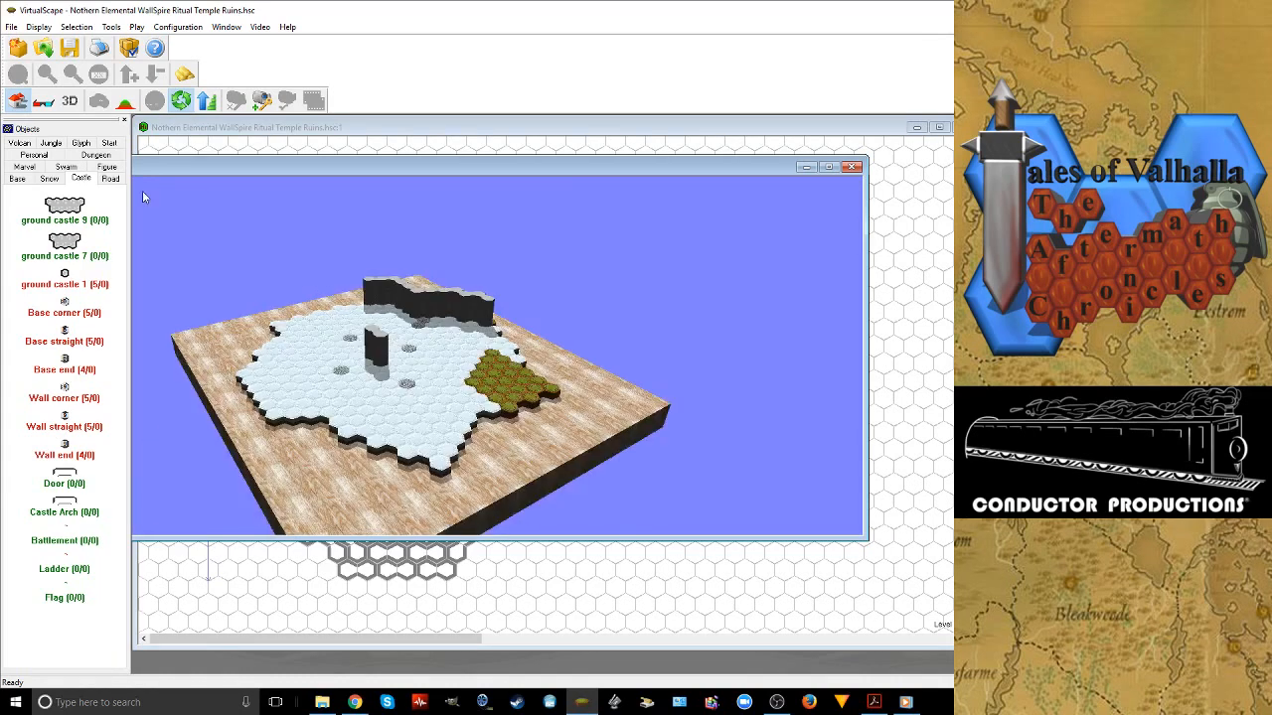
left_click(185, 105)
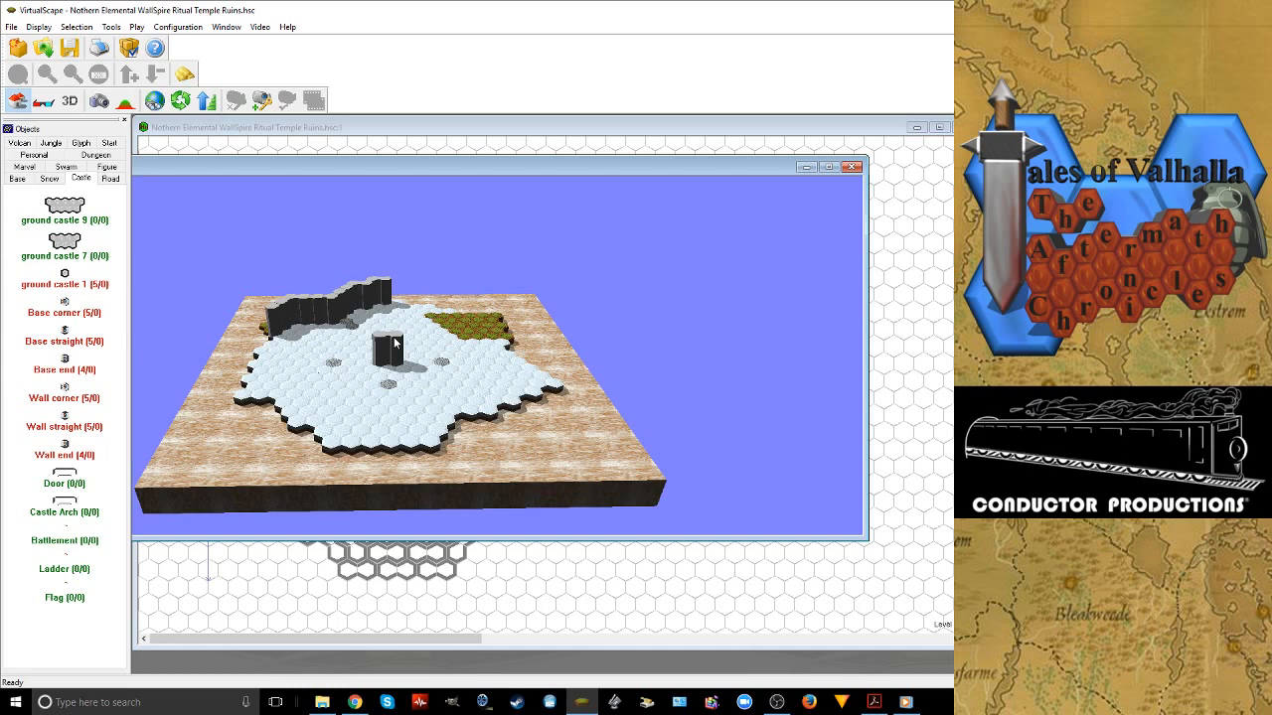
left_click(180, 100)
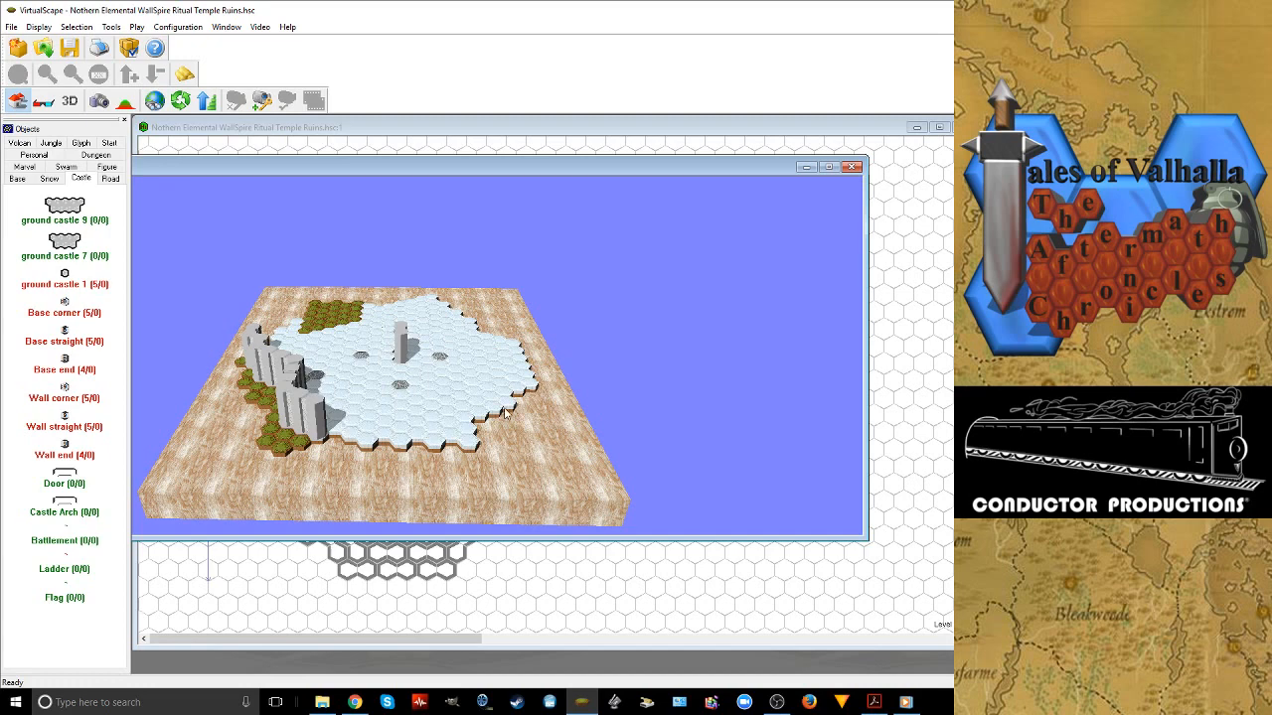
left_click(180, 100)
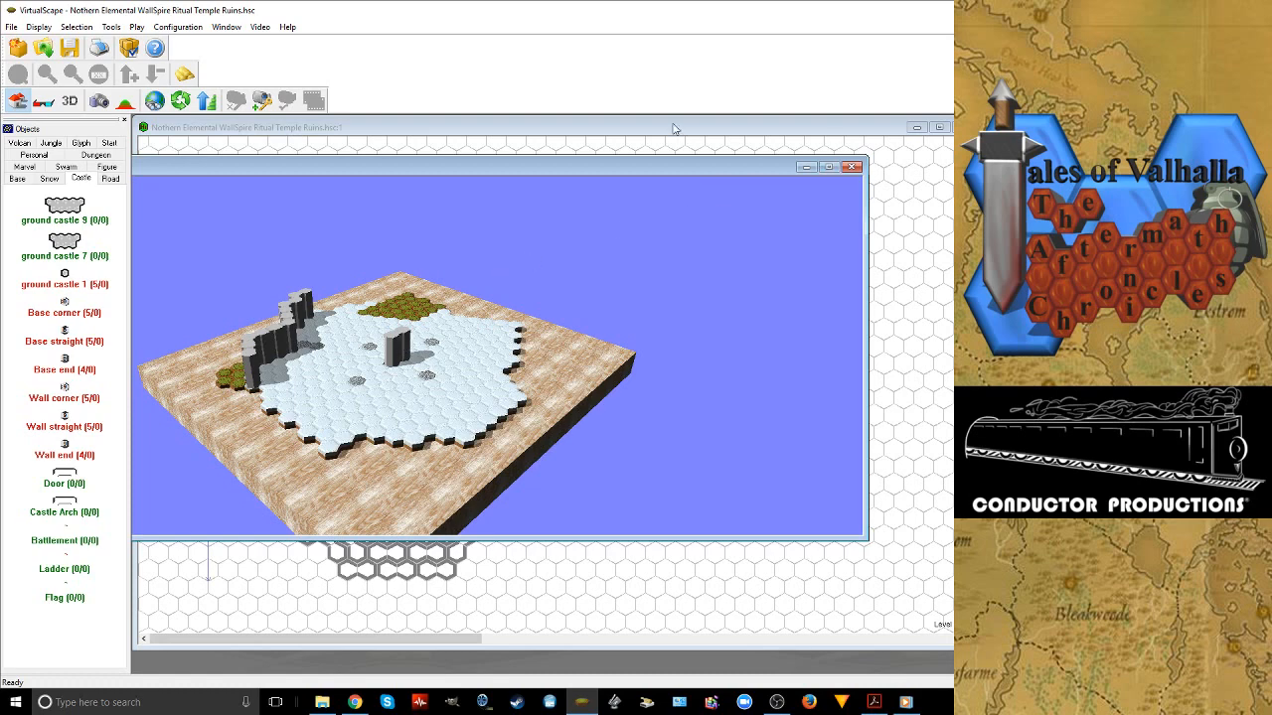
mouse_move(354, 701)
left_click(179, 102)
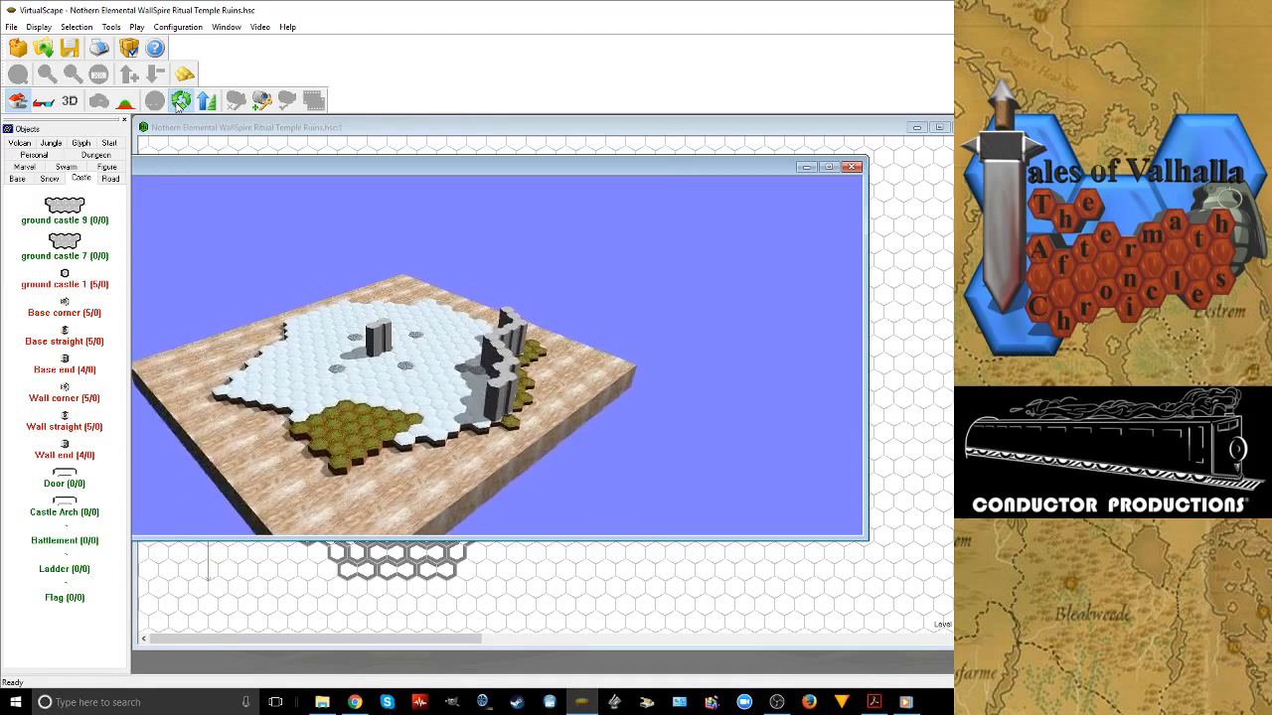
left_click(177, 103)
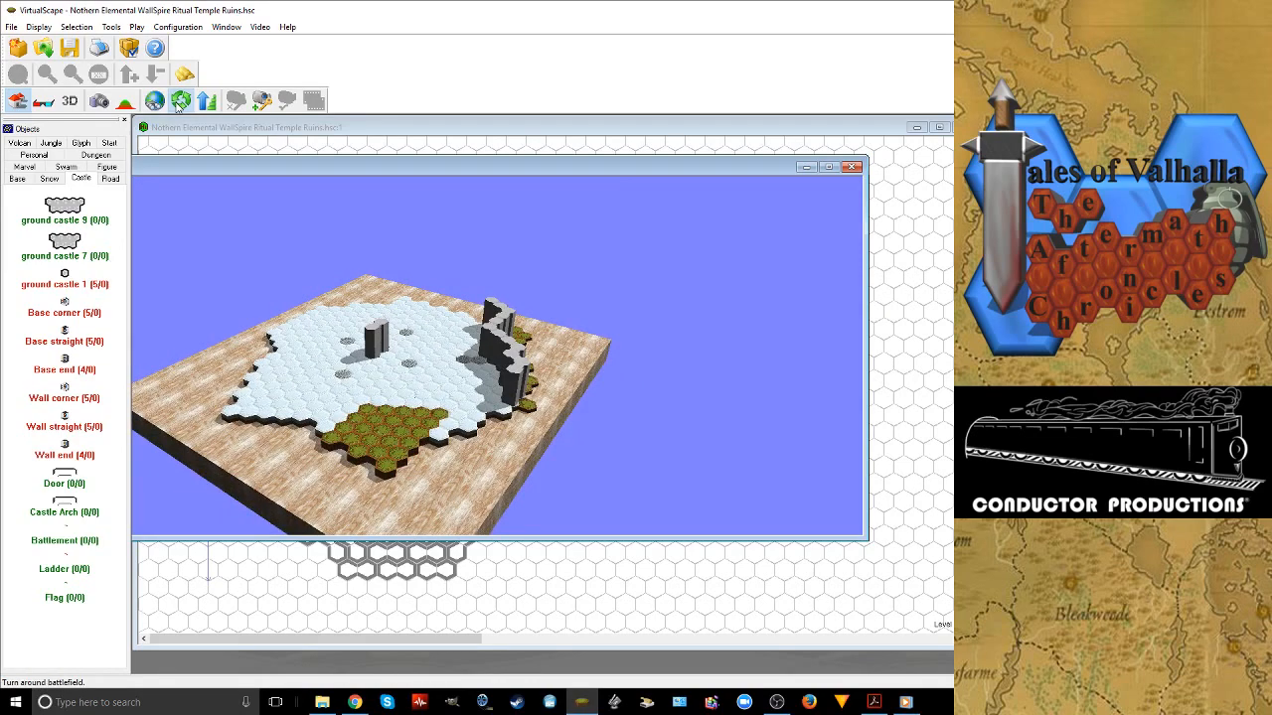
left_click(177, 103)
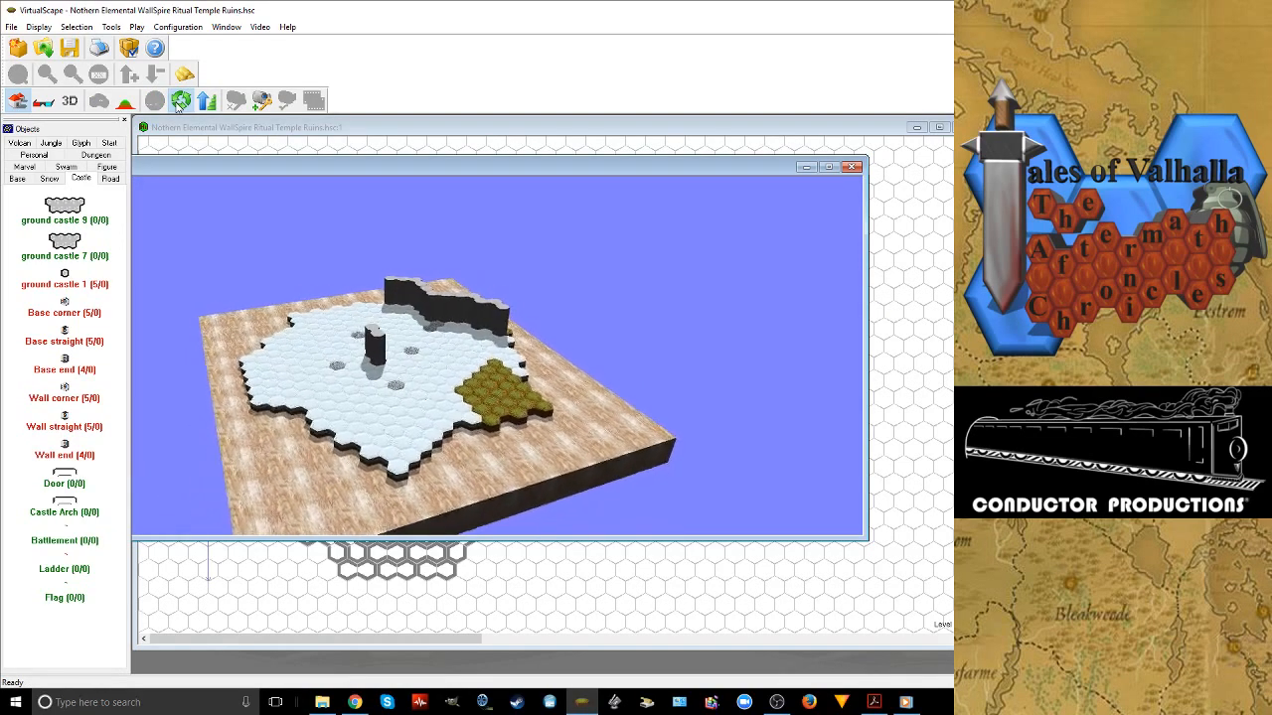
left_click(177, 103)
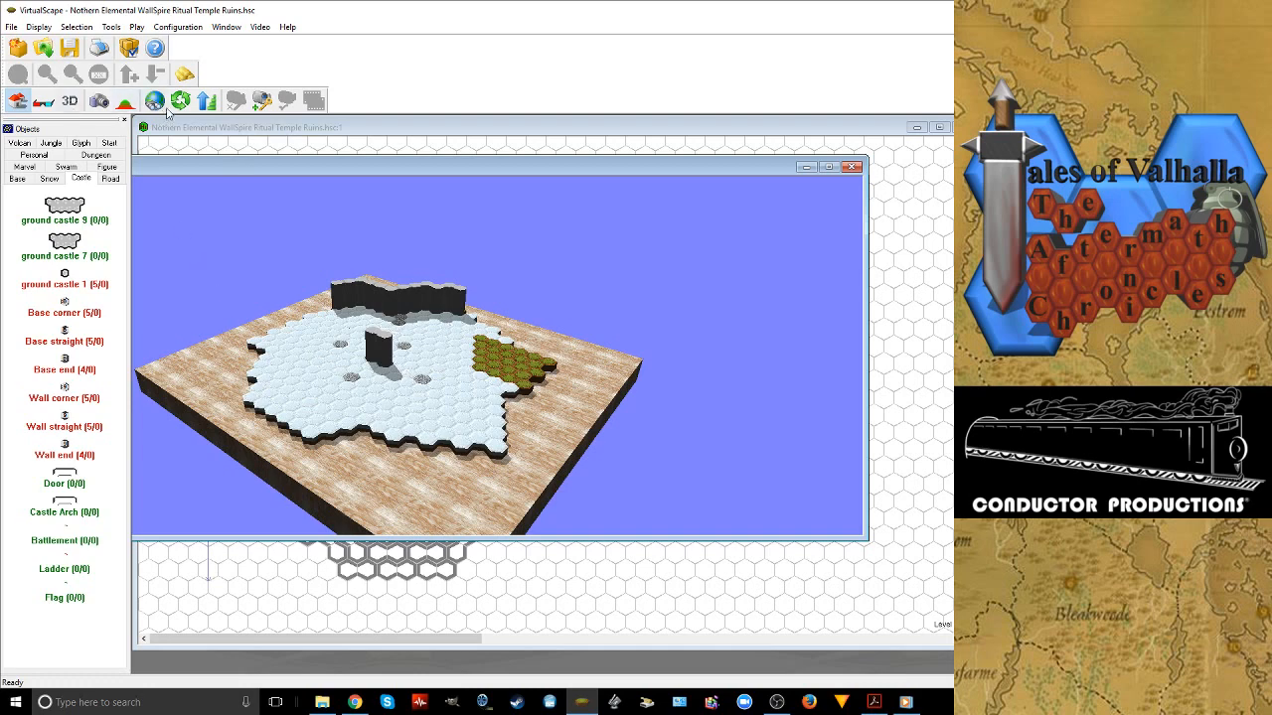
left_click(202, 101)
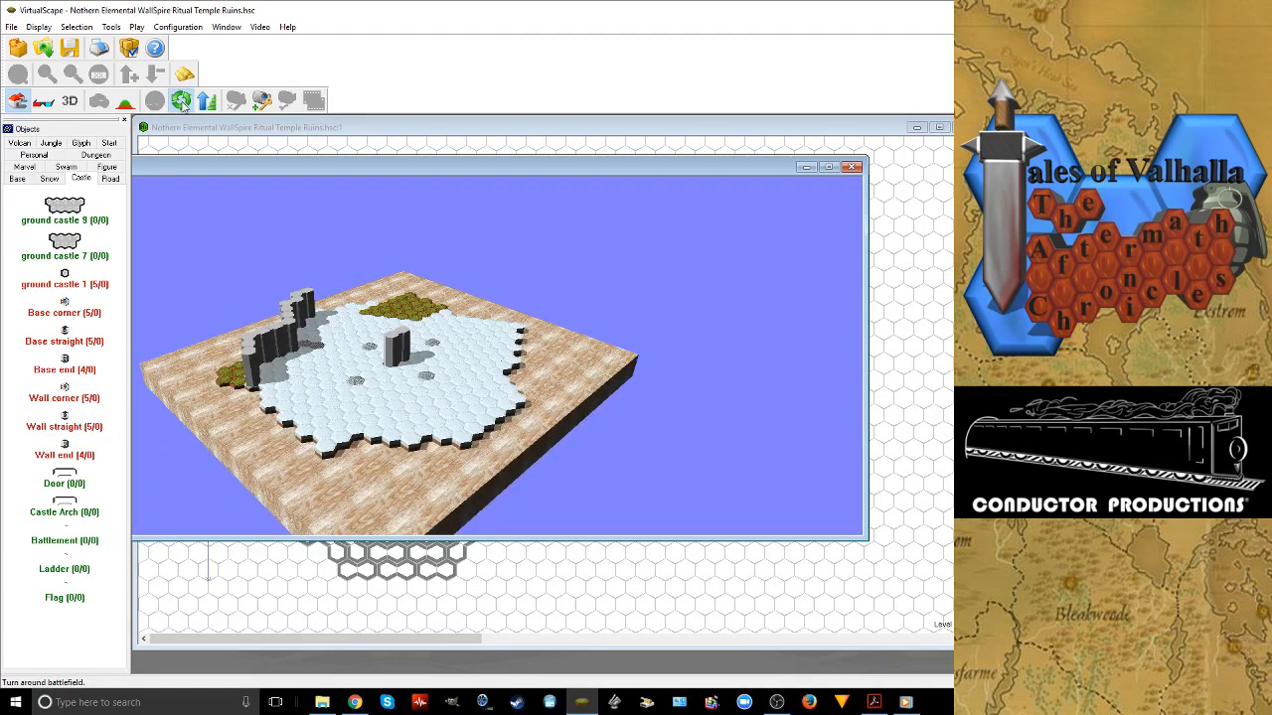
left_click(181, 102)
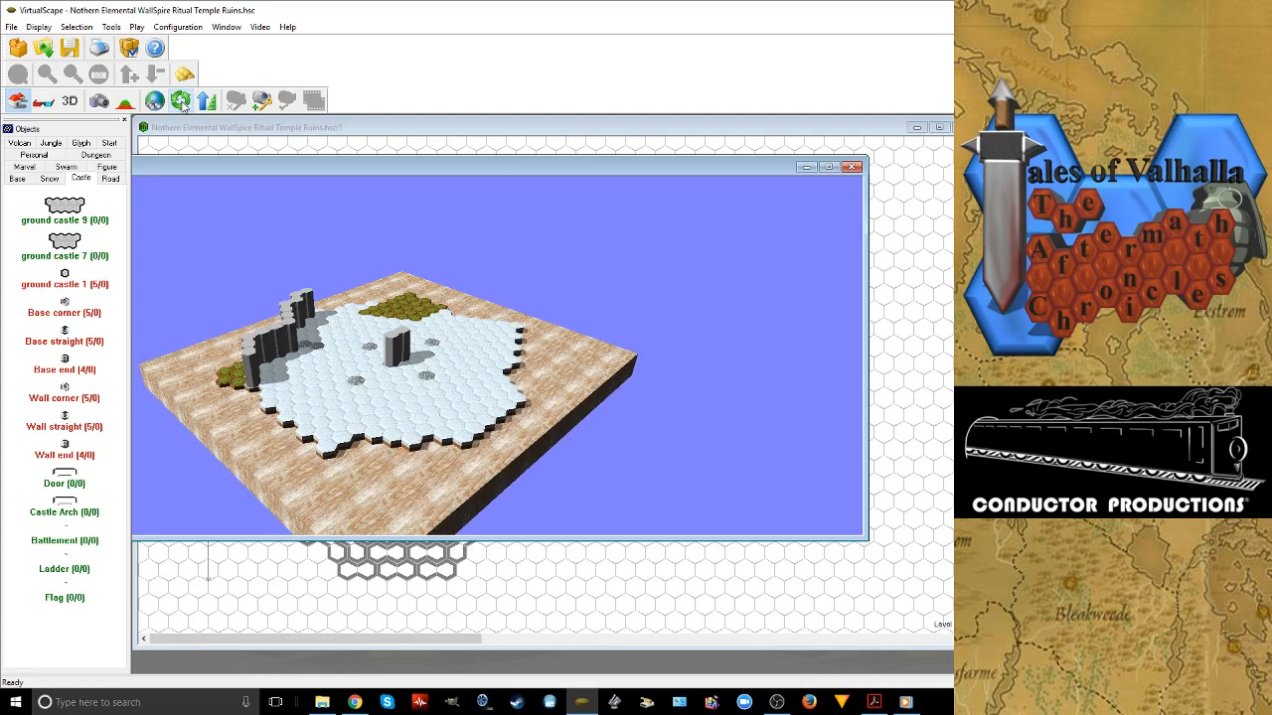
left_click(183, 103)
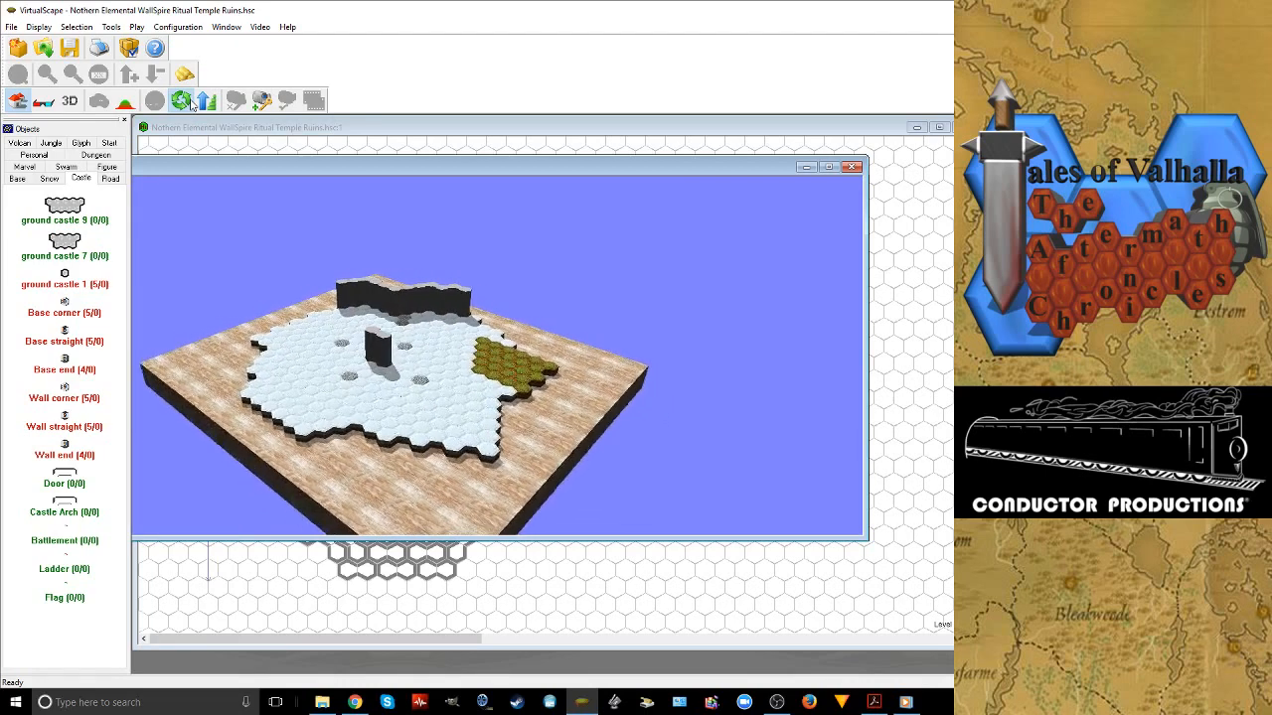
left_click(192, 103)
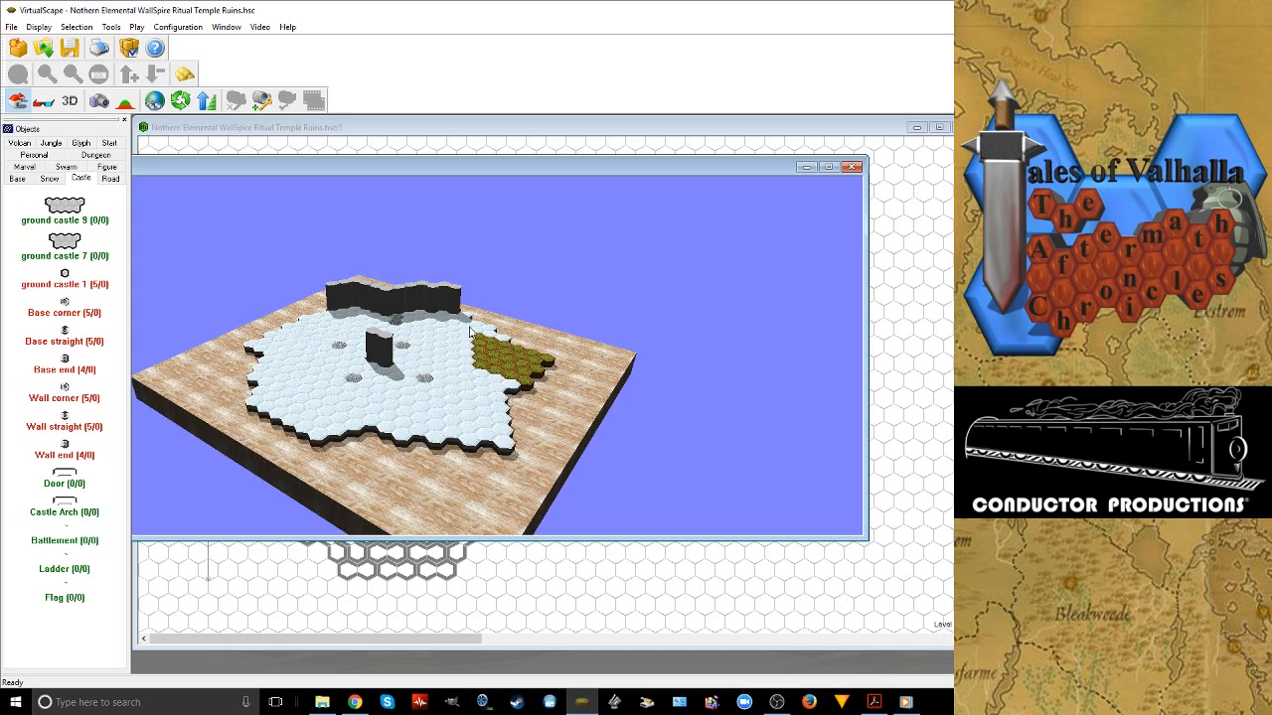
Check the stream in OBS and on the Twitch live dashboard in Chrome, and return to the 3D view in VirtualScape
mouse_move(777, 702)
left_click(790, 644)
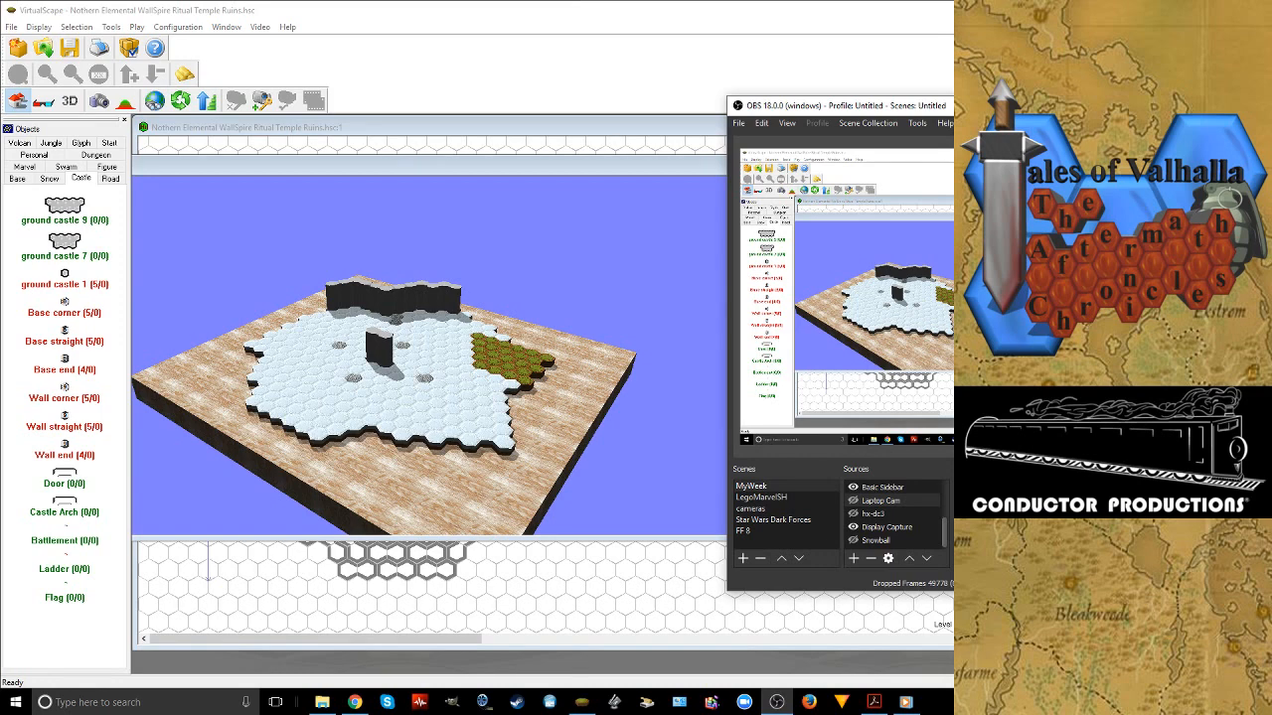
left_click_drag(1004, 105, 1030, 91)
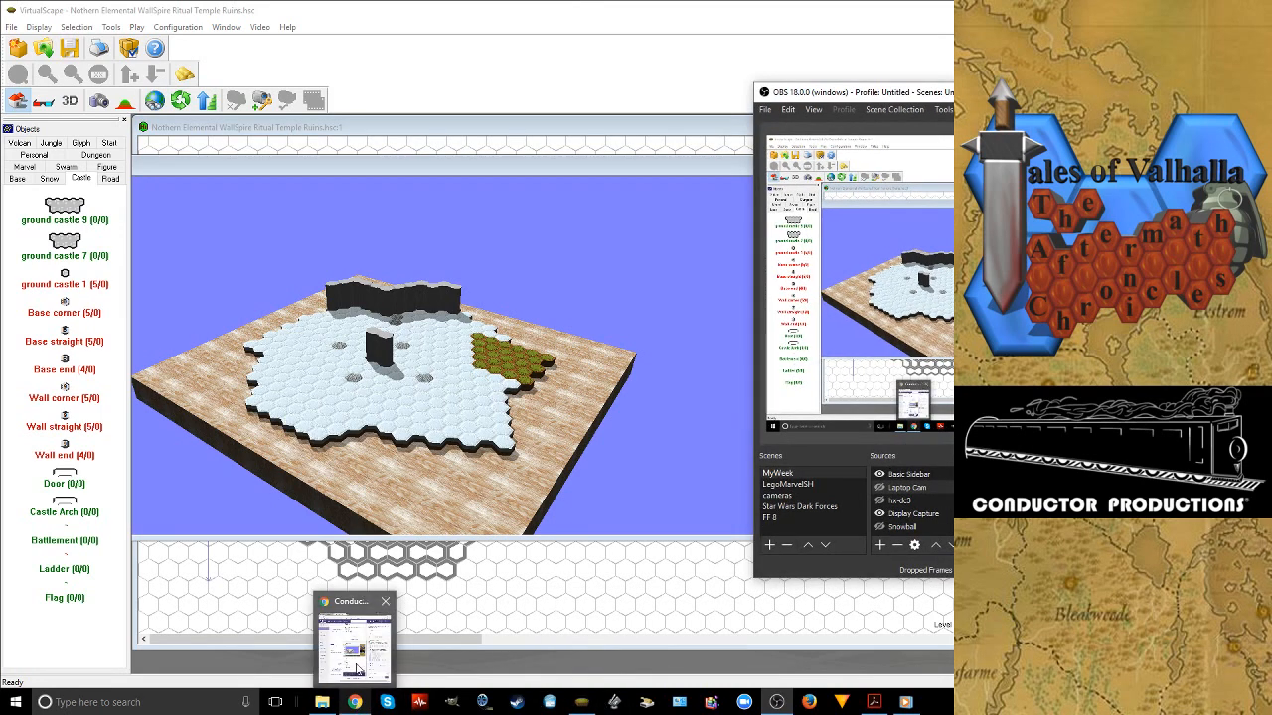
left_click(356, 703)
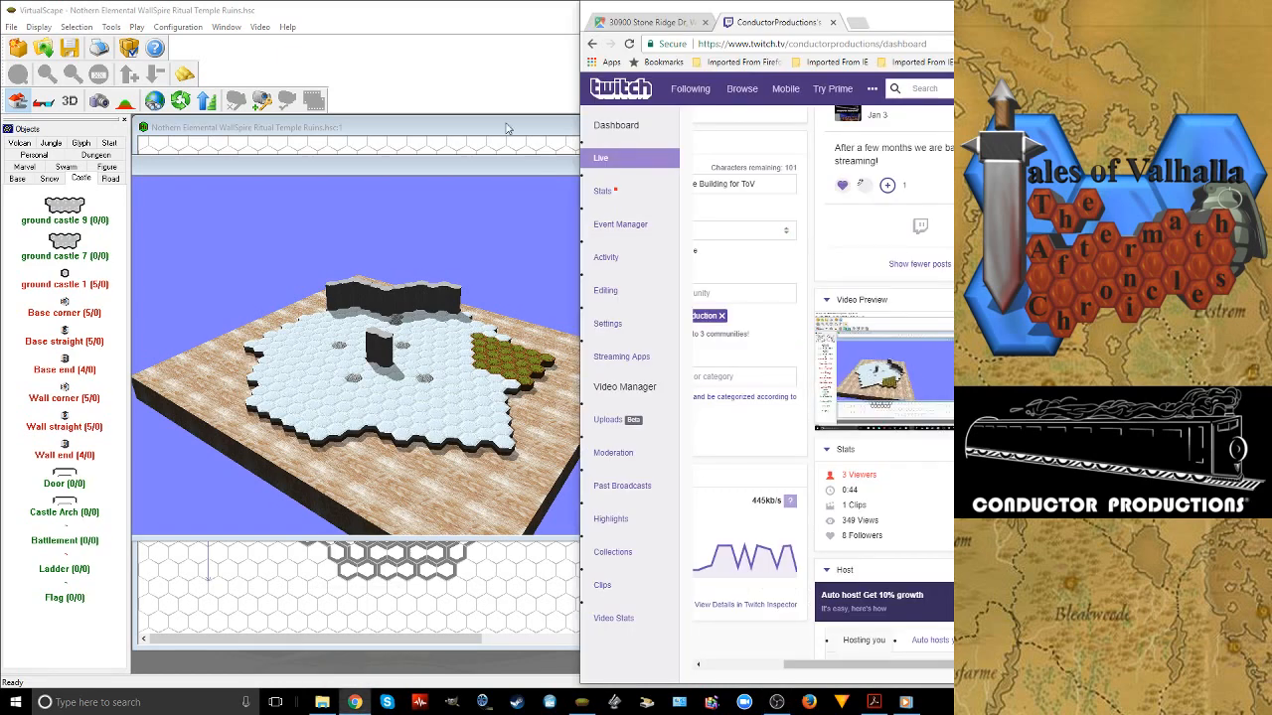
mouse_move(759, 583)
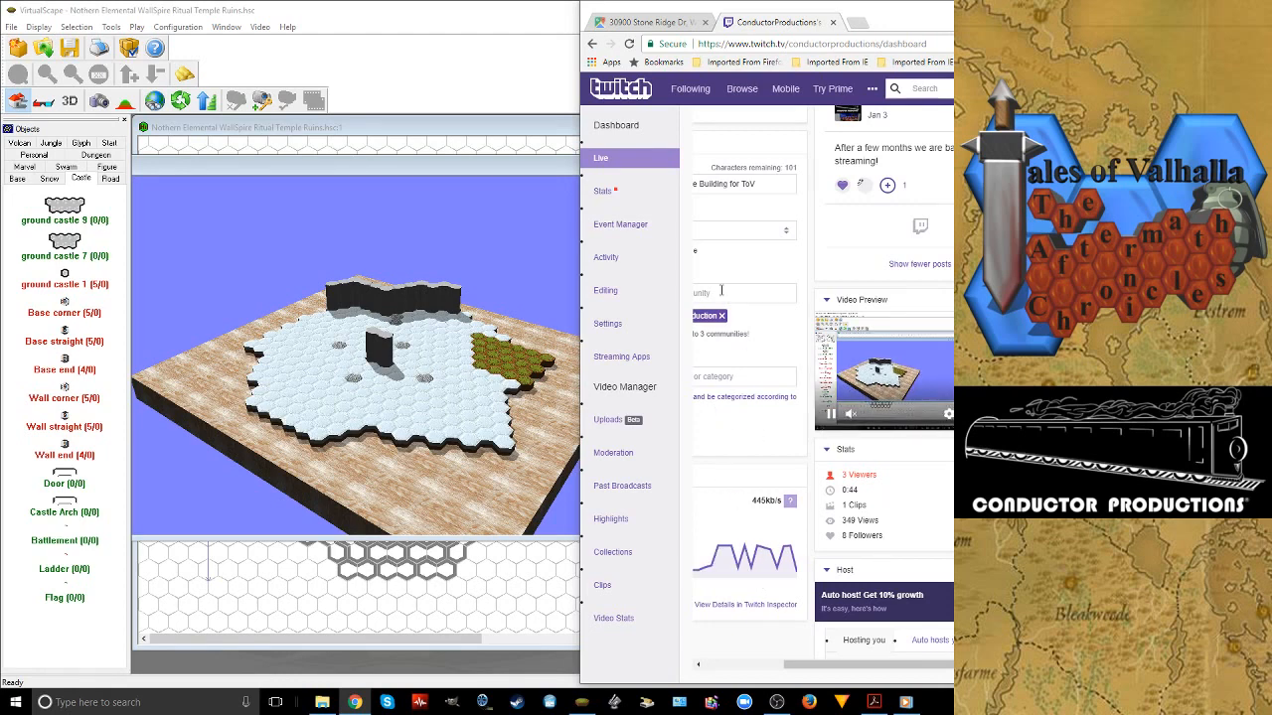
left_click(507, 110)
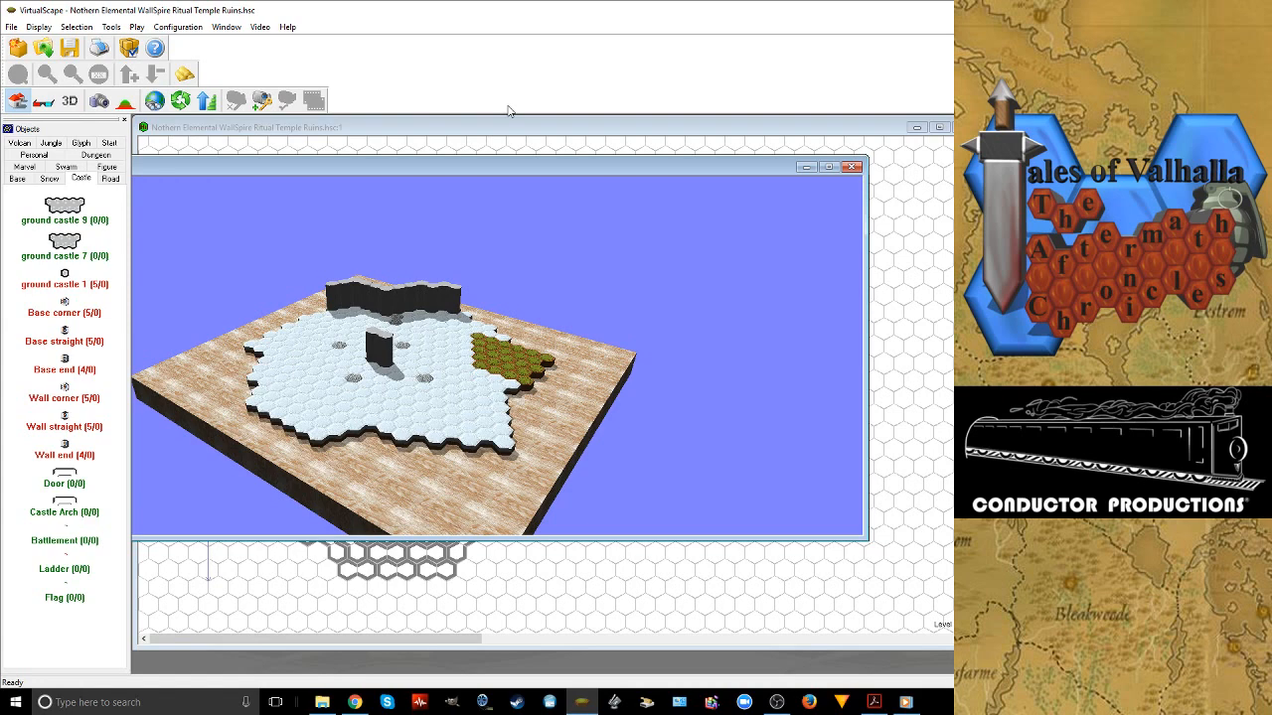
mouse_move(783, 710)
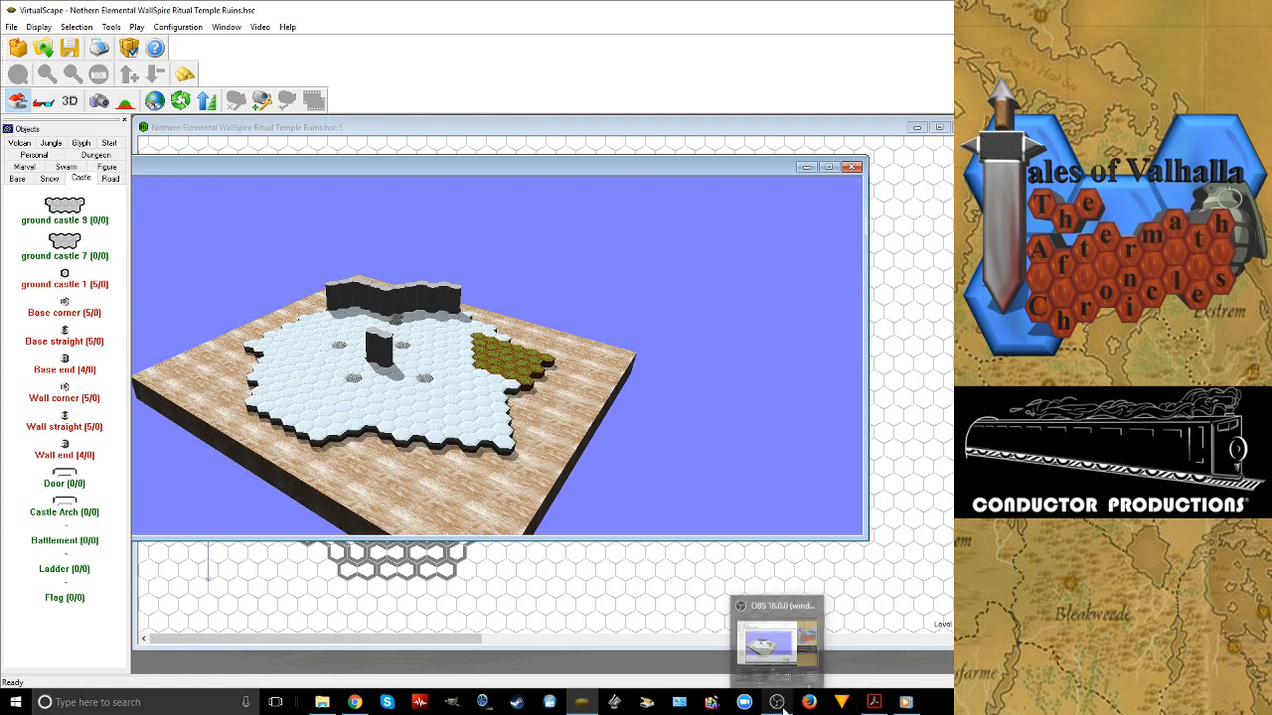